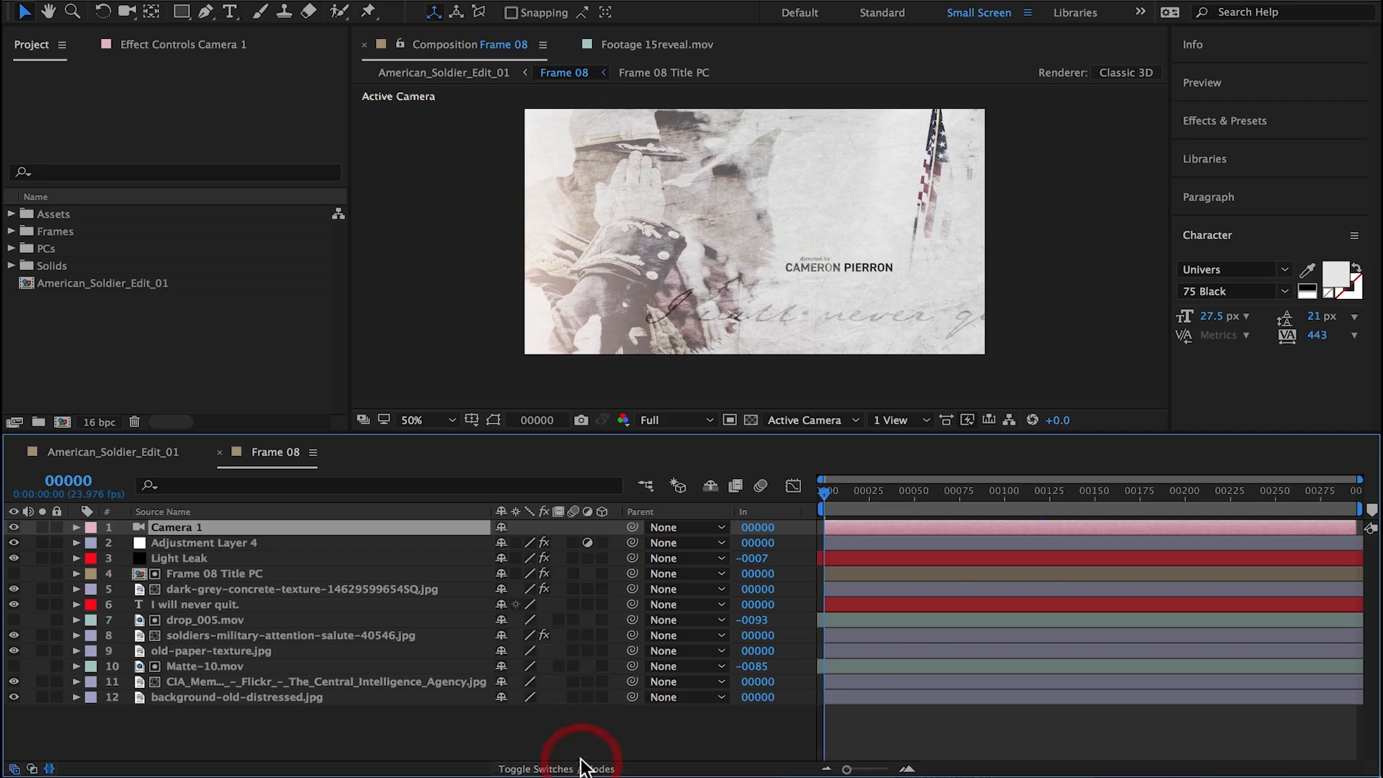
Step: Make layers 4 to 12 3D and parent the Frame 08 Title PC layer to the dark-grey concrete texture layer
click(191, 575)
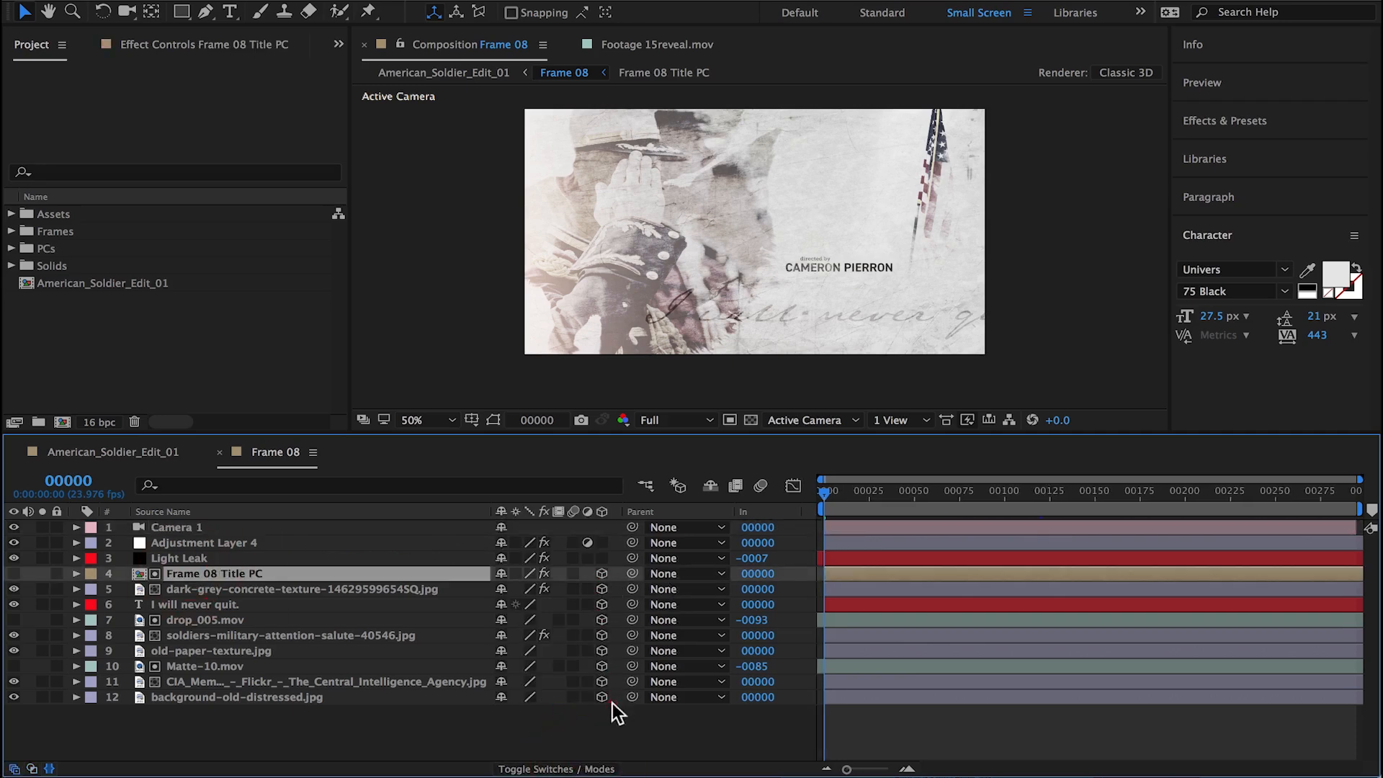
drag(632, 573, 382, 591)
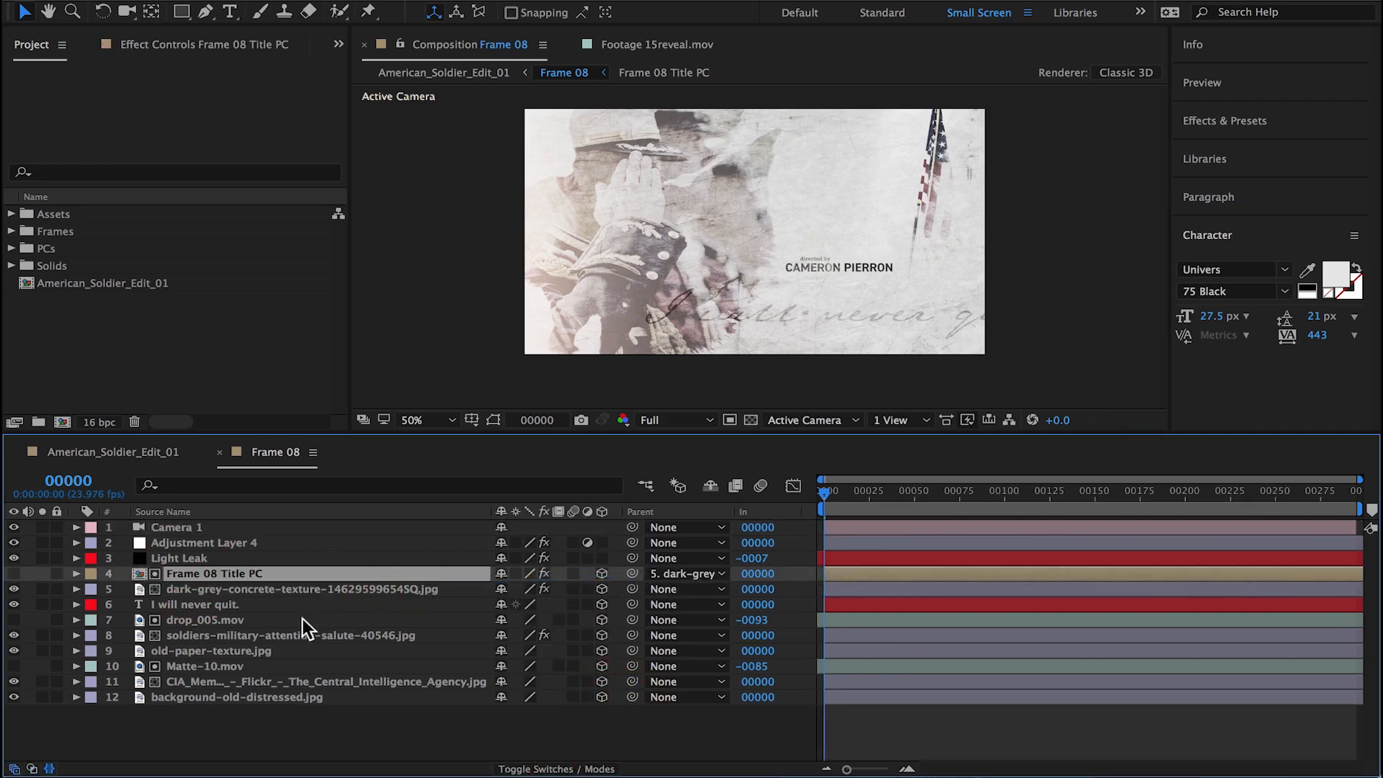
Step: Keyframe Camera 1's Position from 960, 648, -1866.7 at frame 0 to 960, 528, -1866.7 at frame 294
click(214, 530)
key(p)
click(124, 542)
drag(824, 492, 1356, 504)
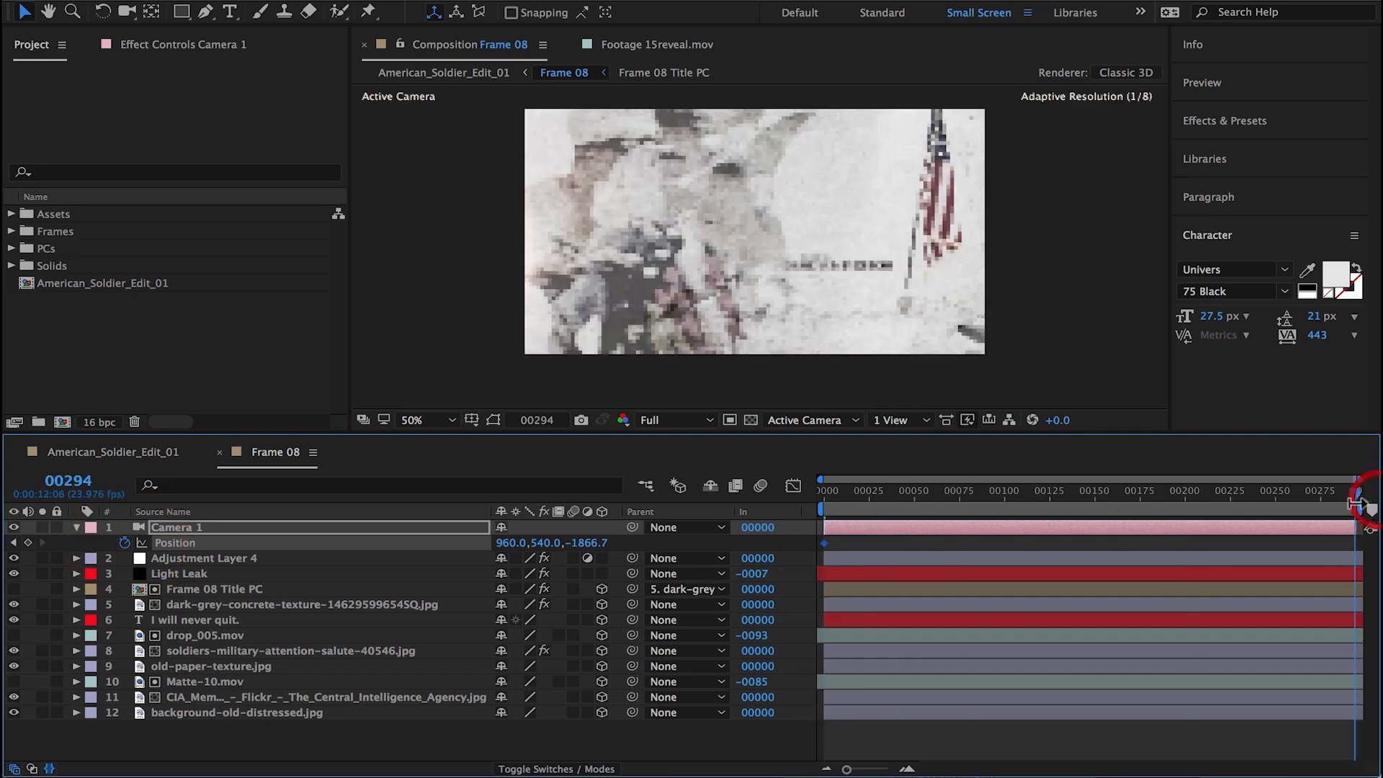
key(c)
drag(766, 277, 765, 285)
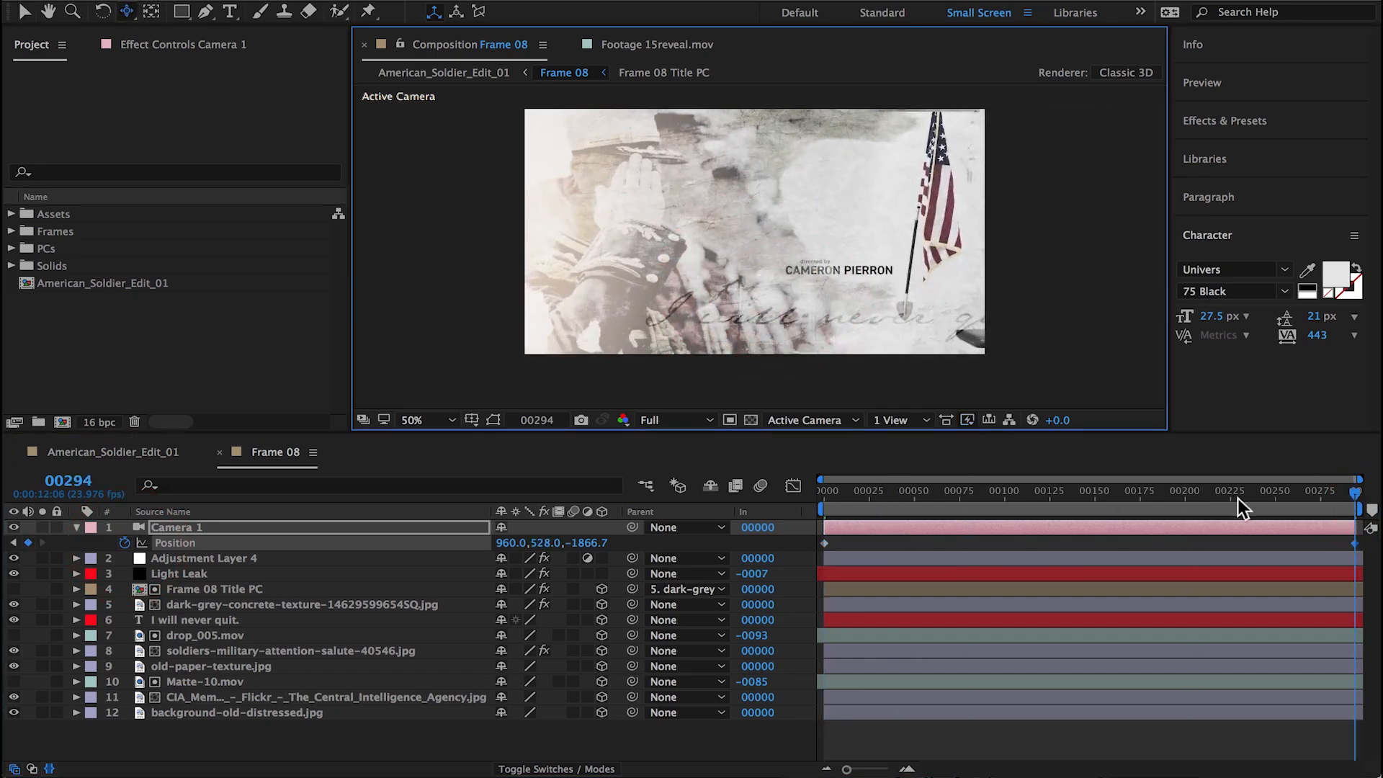
drag(1238, 501, 627, 503)
drag(763, 332, 779, 278)
Step: Scale drop_005.mov to -115, 115 and shift it slightly down, checking its coverage across the camera move
click(222, 636)
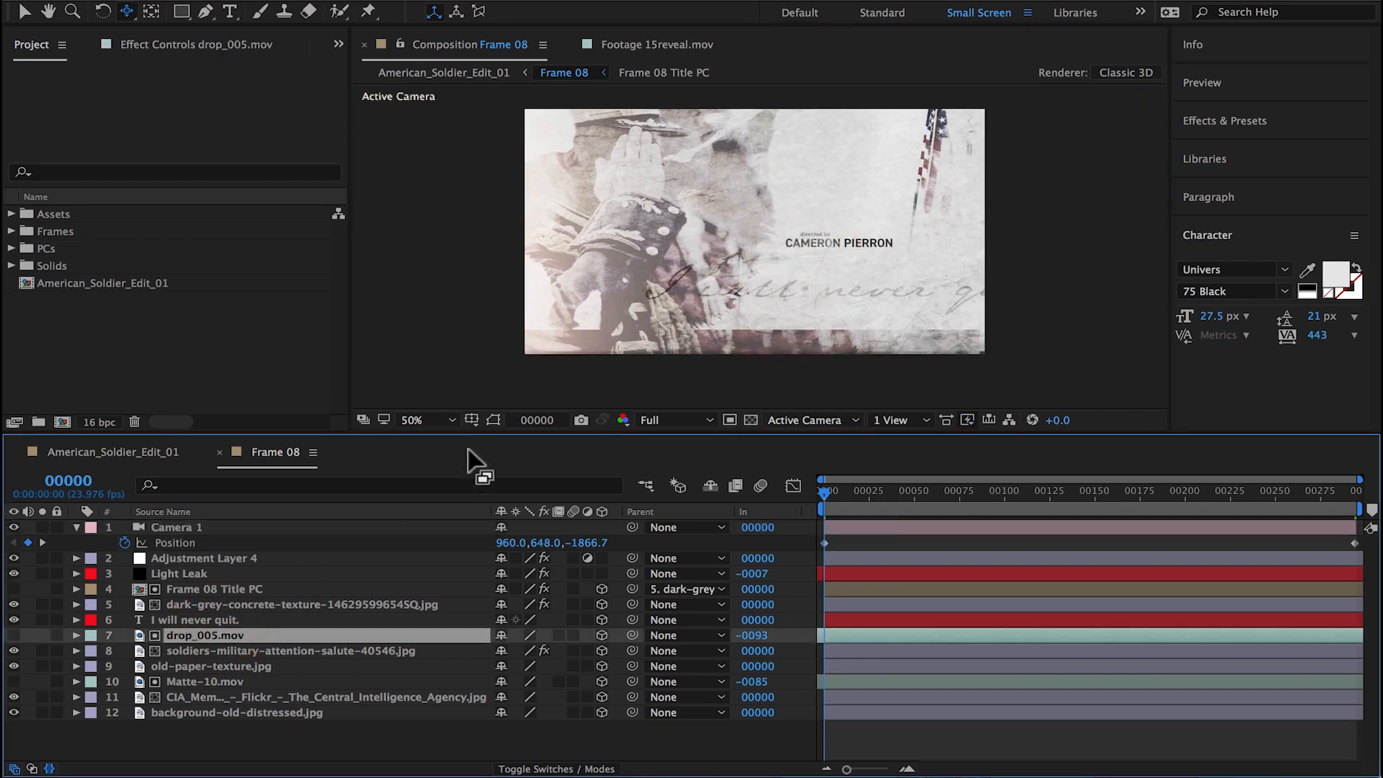
click(493, 421)
key(s)
drag(530, 650, 513, 660)
key(v)
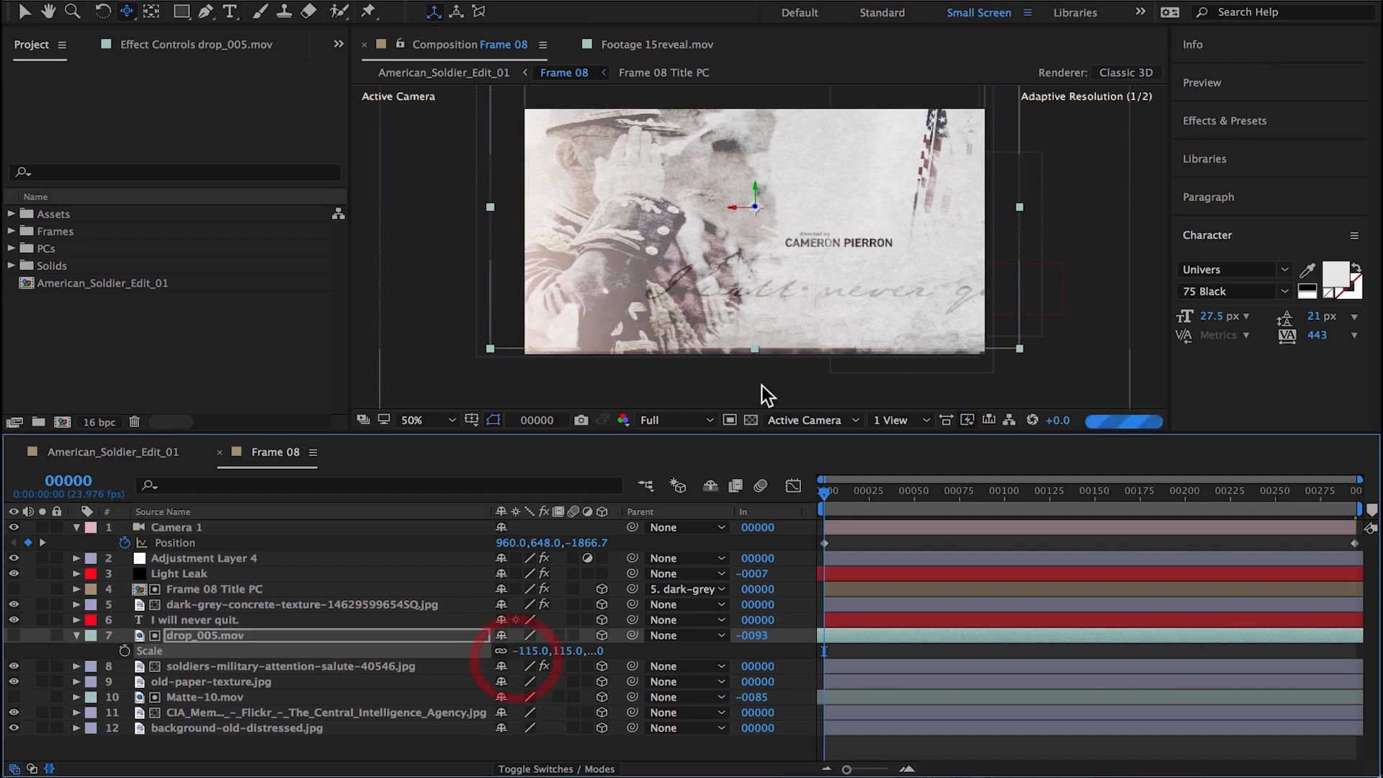
drag(778, 297, 778, 306)
key(space)
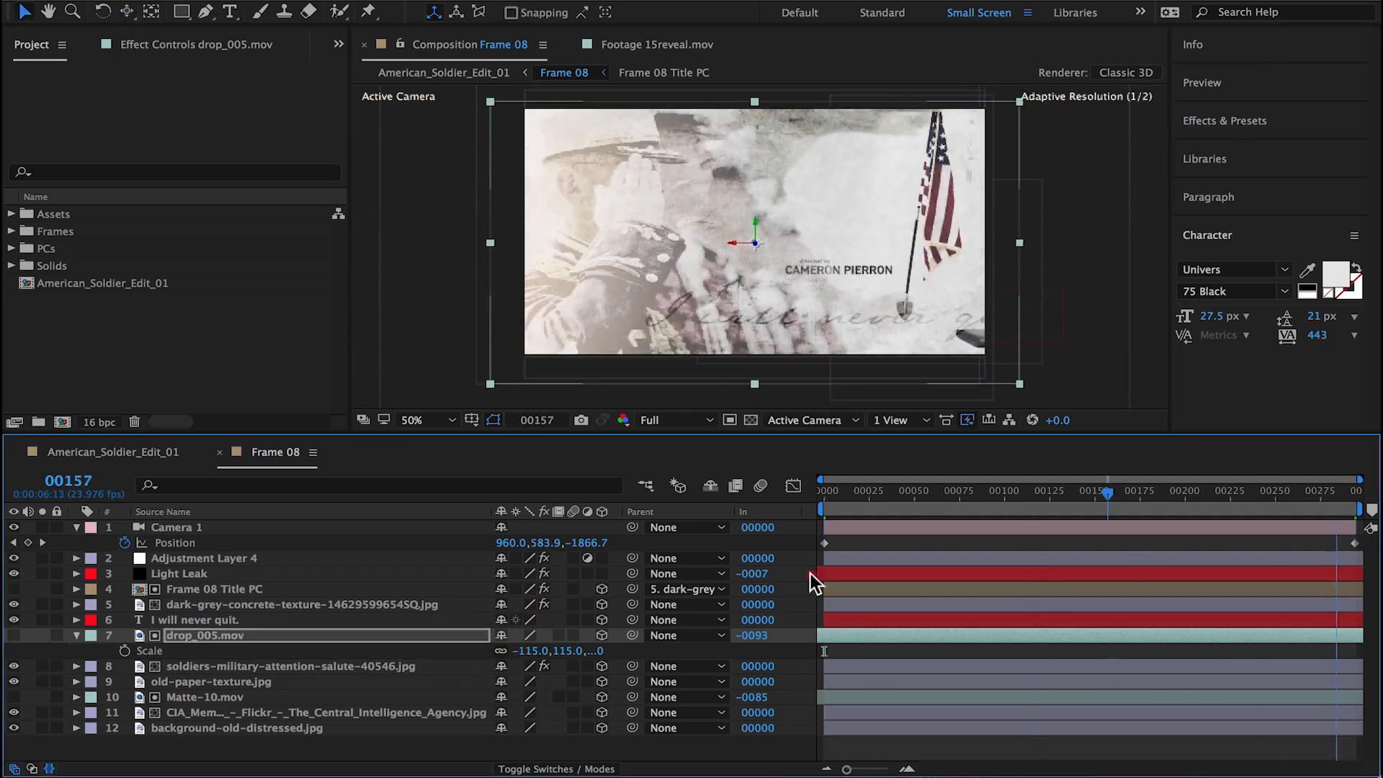
key(space)
click(76, 634)
click(186, 666)
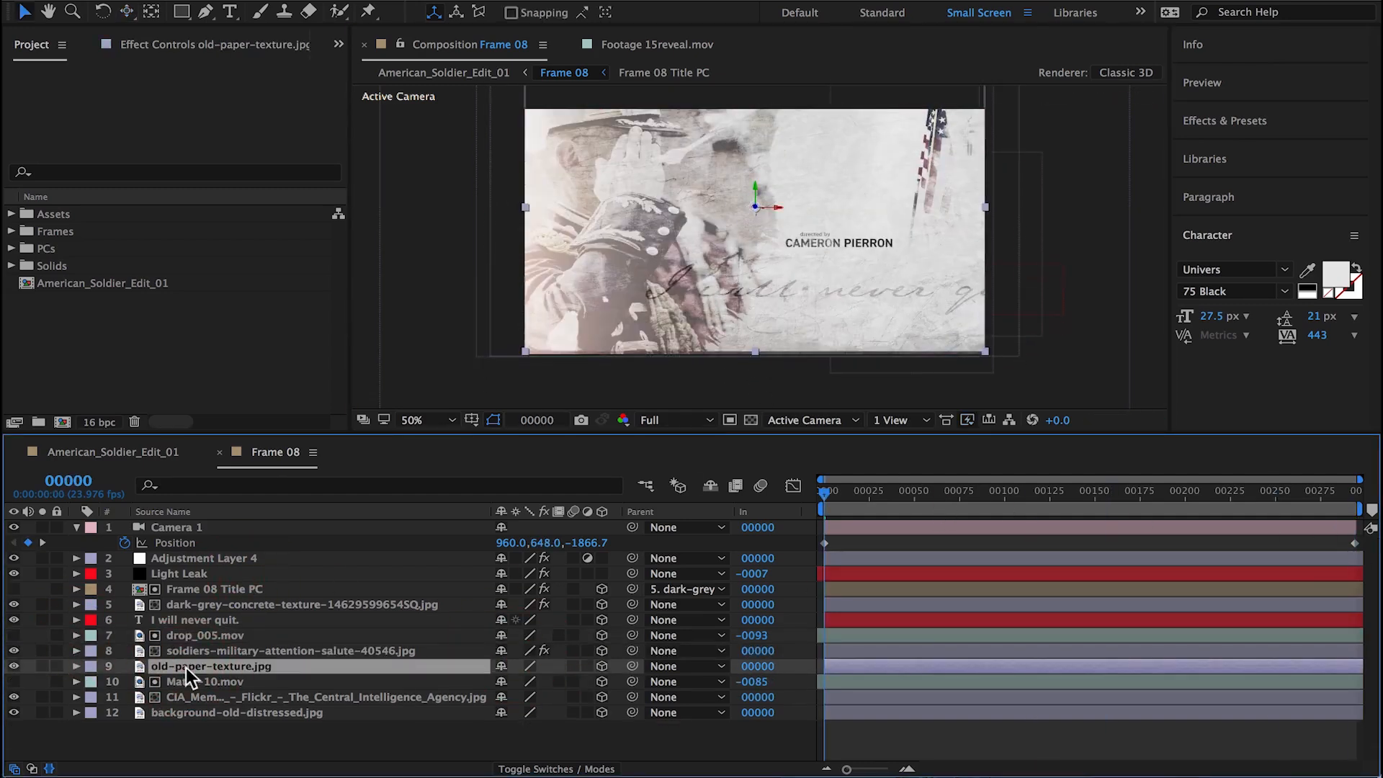
drag(841, 494, 437, 563)
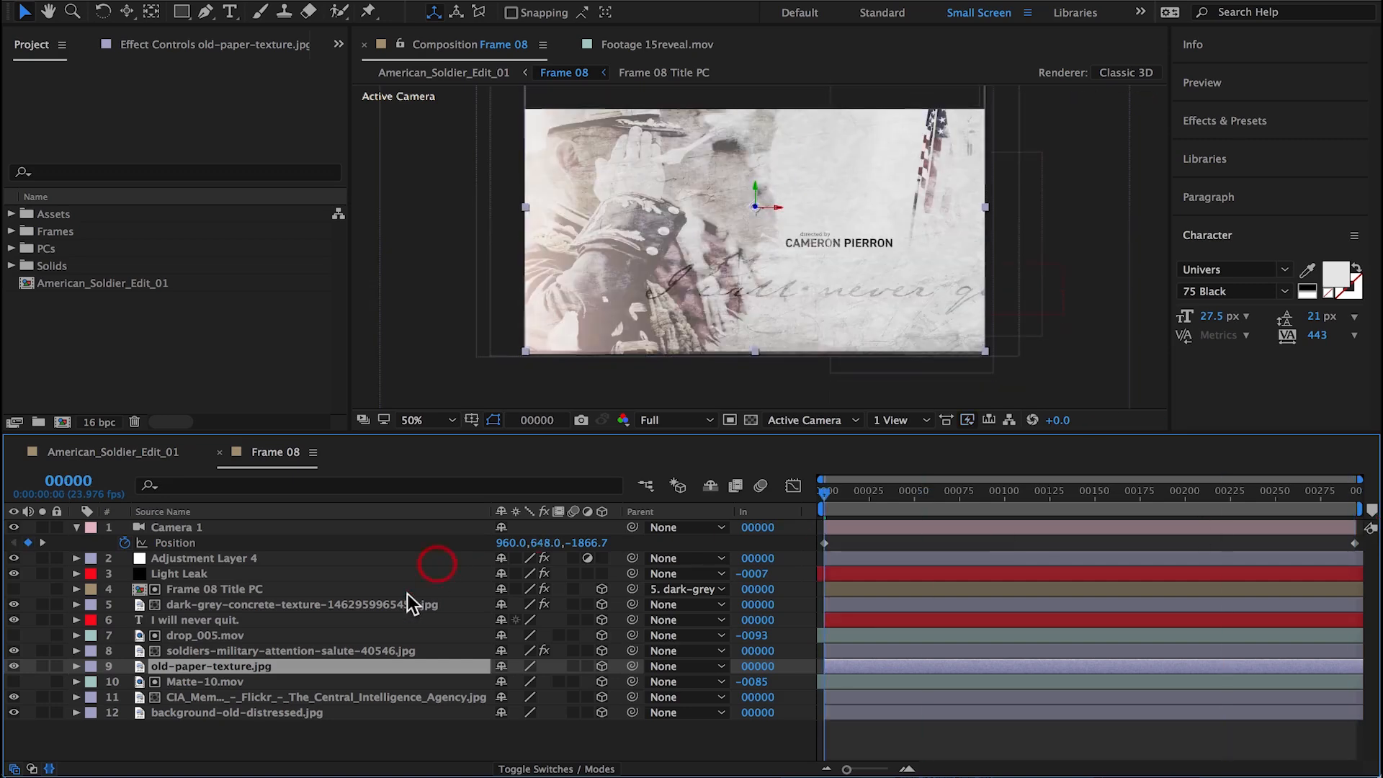
Step: Scale Matte-10.mov to 110 and move it down to cover the lower edge of the first frame
click(216, 682)
click(246, 637)
key(s)
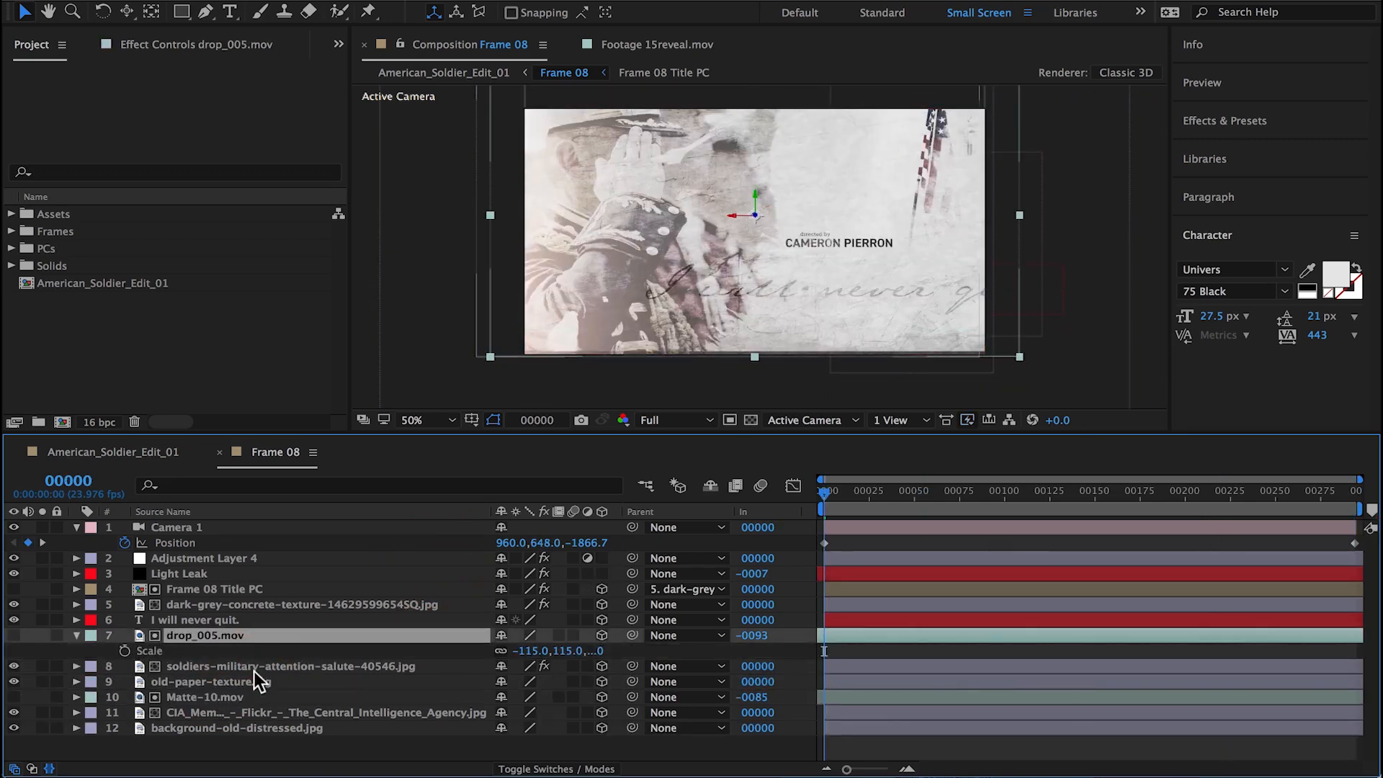
click(216, 697)
key(s)
click(522, 713)
text(11)
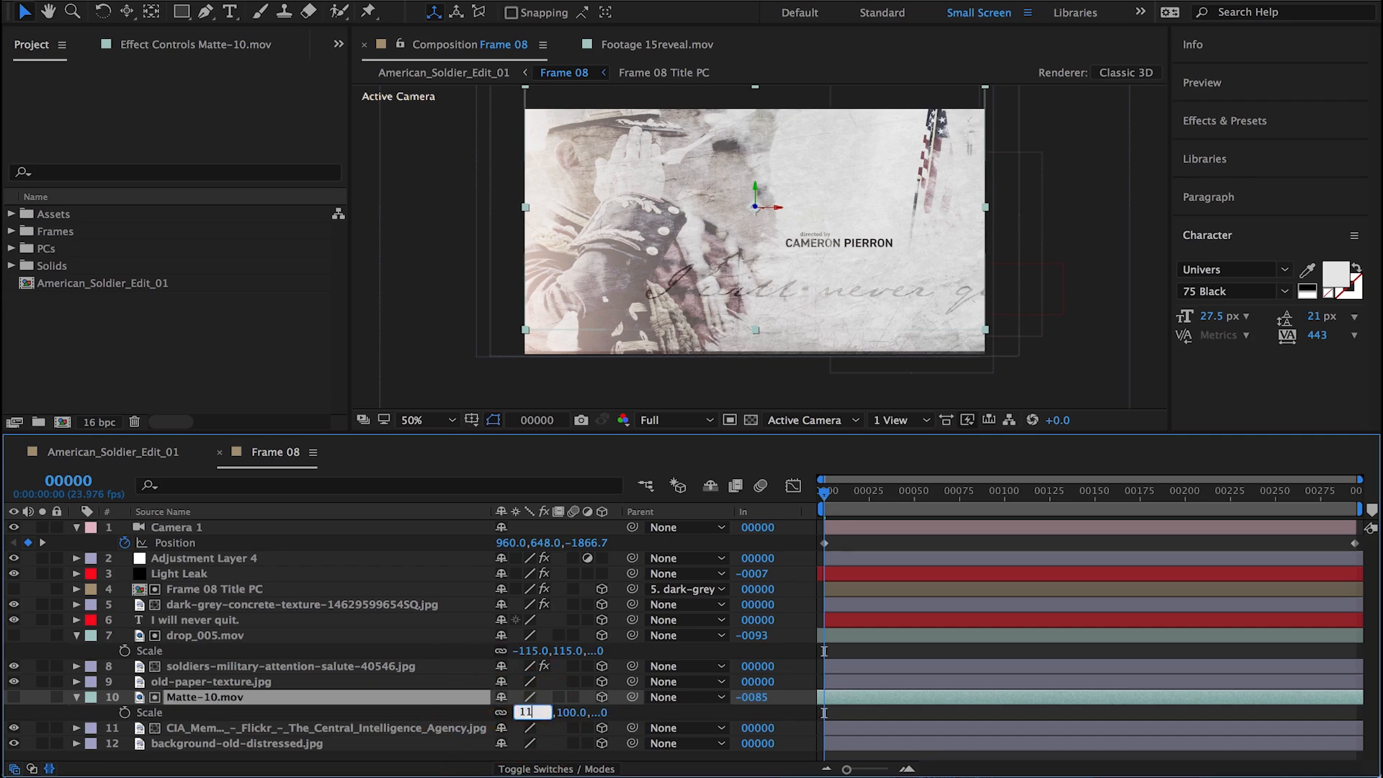
text(0)
key(Return)
drag(645, 315, 647, 331)
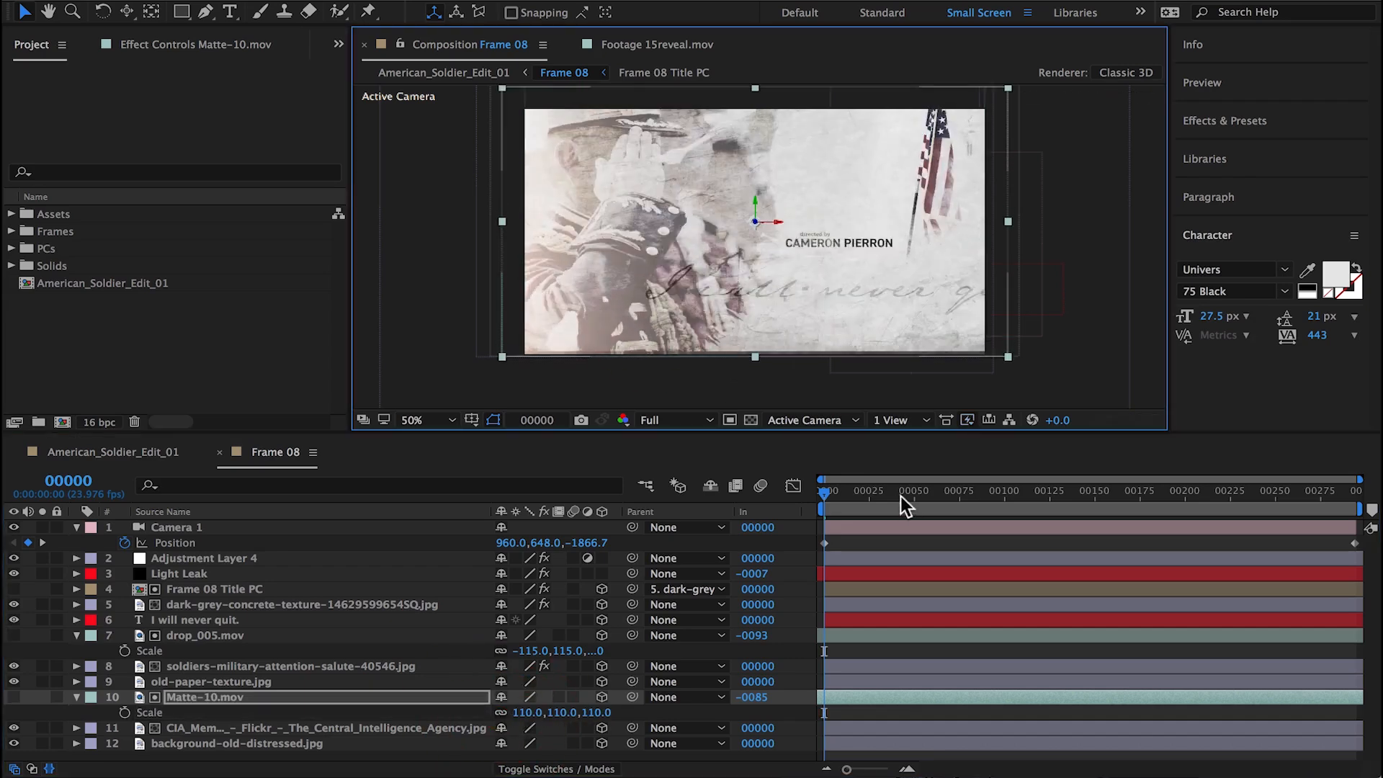
Step: Set Matte-10.mov's scale to 112 and nudge it slightly up, checking its coverage from first to last frame
key(End)
click(567, 711)
text(112)
key(Return)
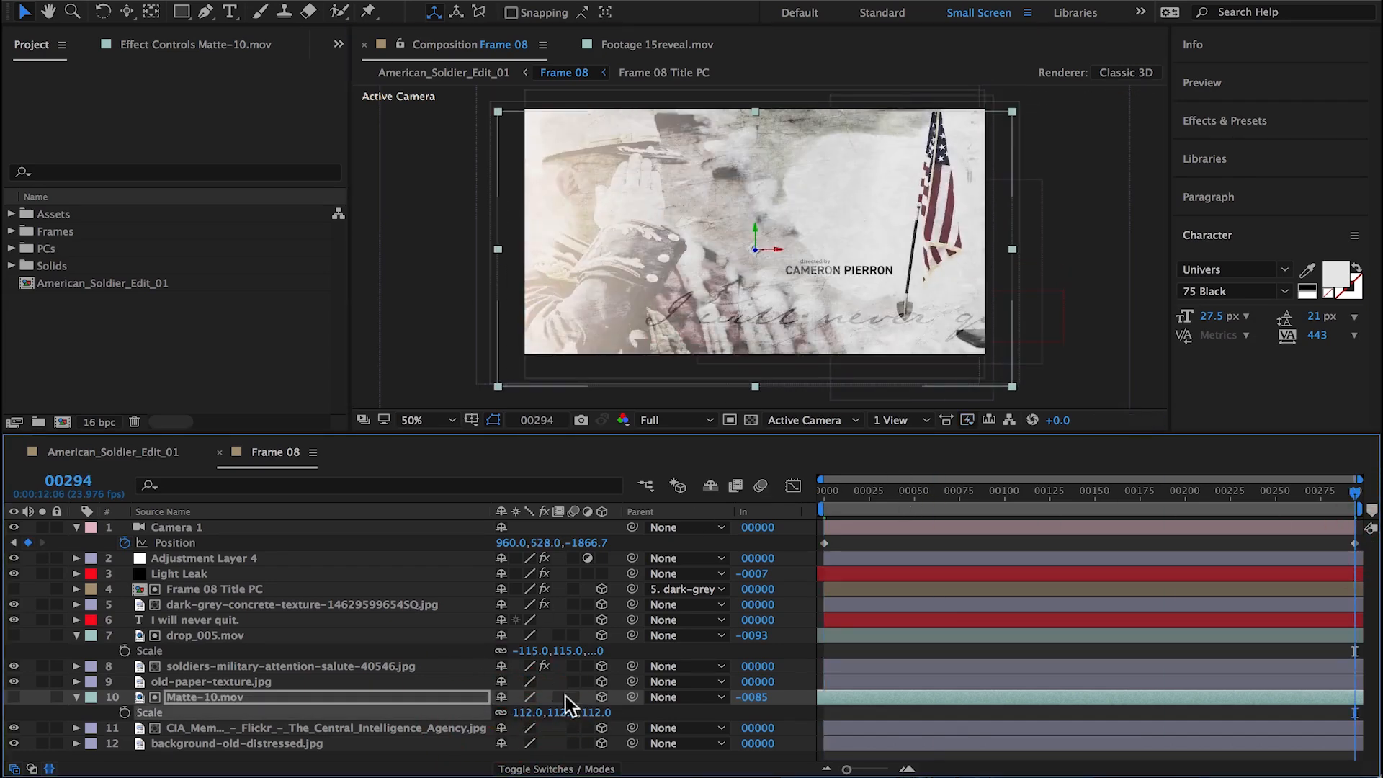
drag(576, 373, 576, 370)
drag(938, 497, 589, 506)
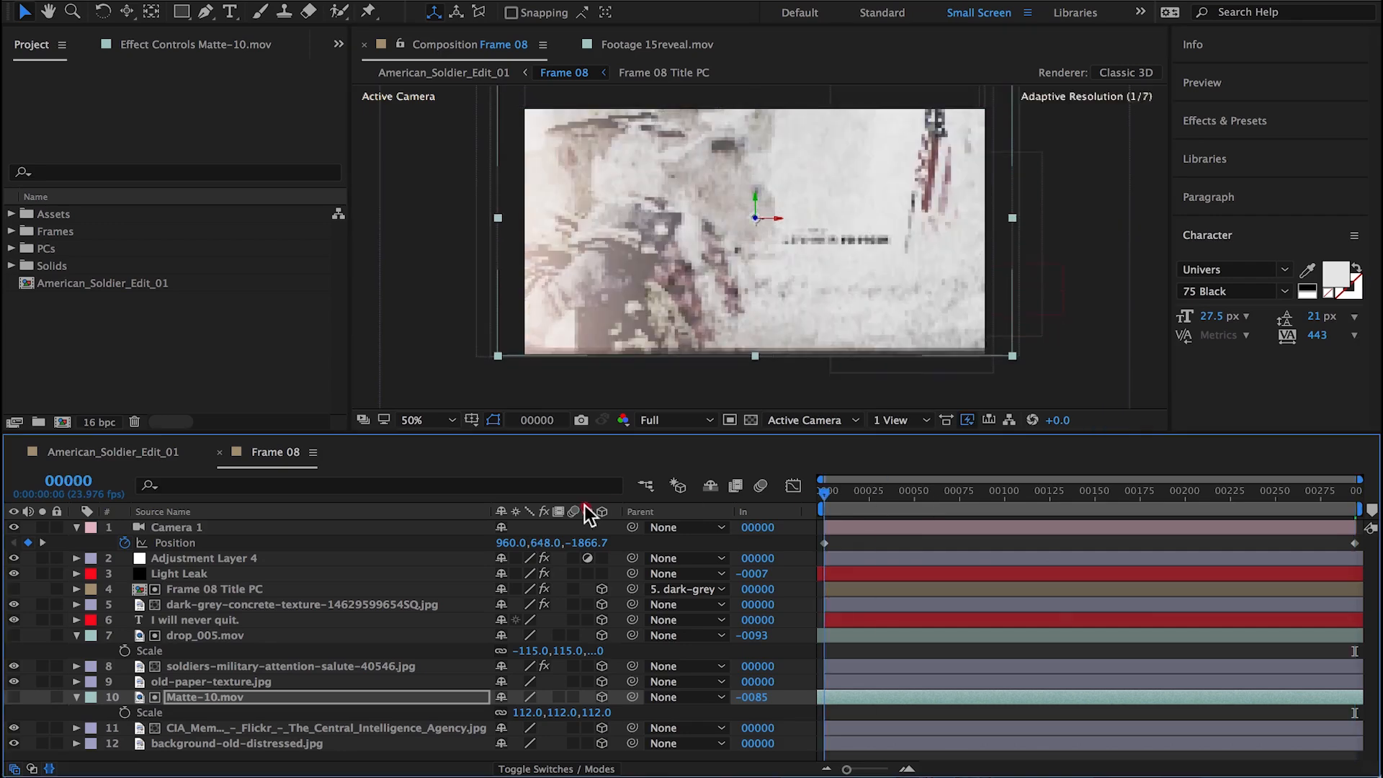
drag(828, 496, 742, 542)
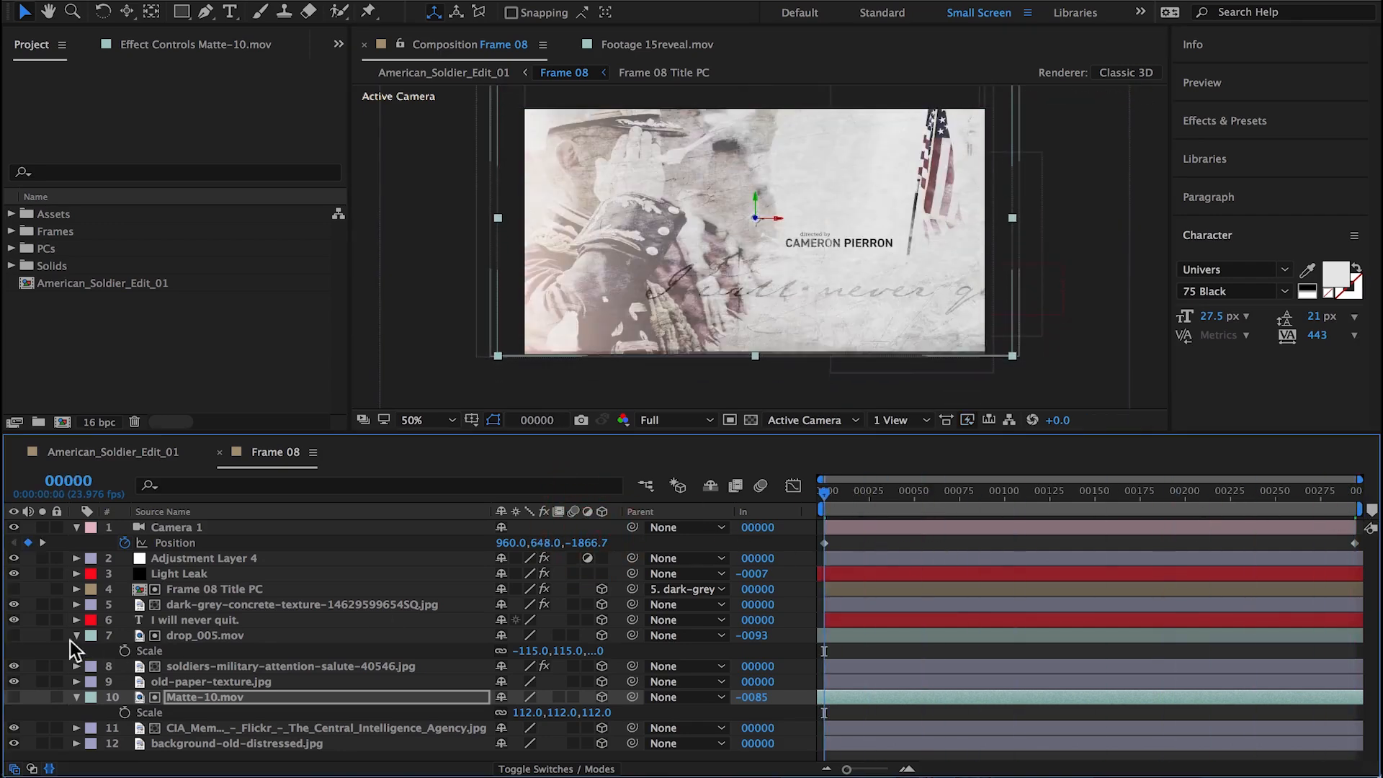
click(77, 635)
click(77, 682)
drag(835, 498, 752, 551)
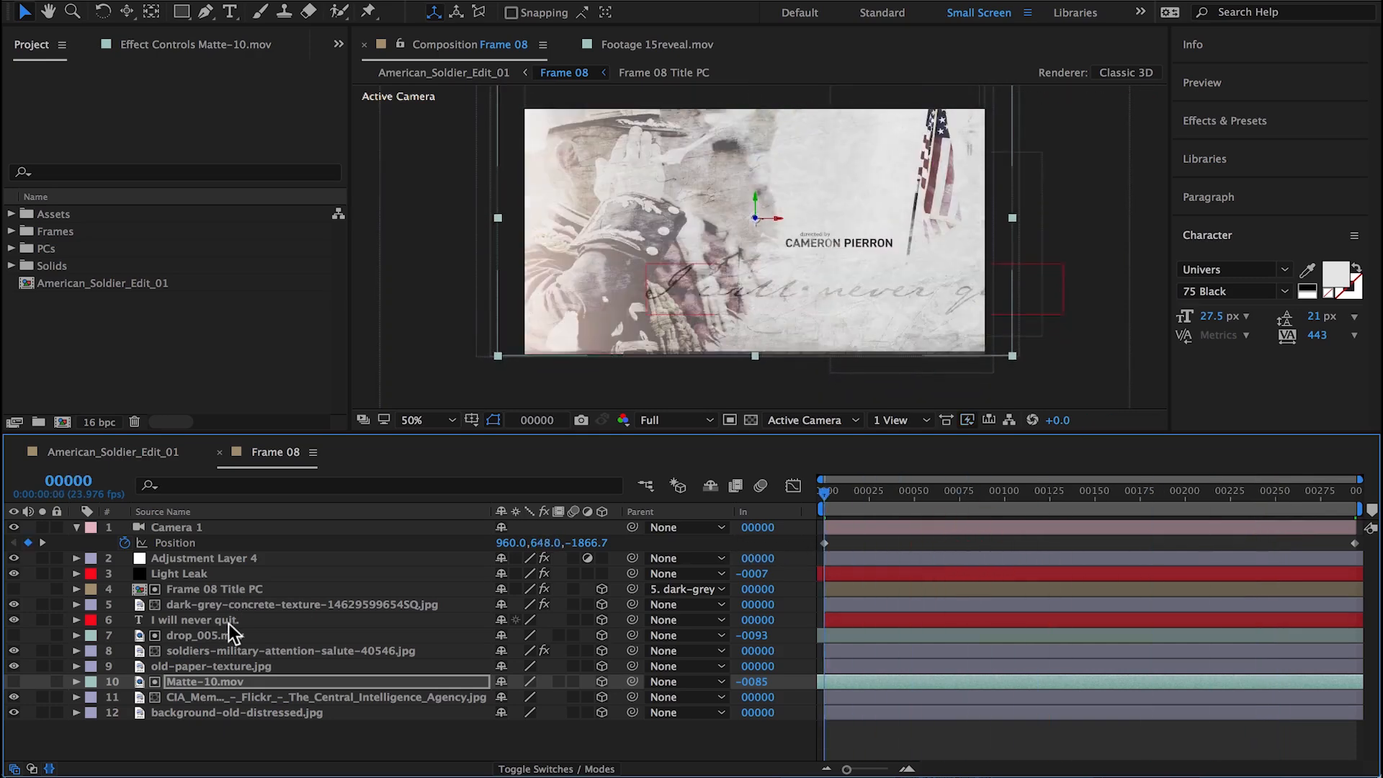
Step: Isolate the saluting soldiers image and the CIA memorial image one at a time to examine their matted areas
click(42, 650)
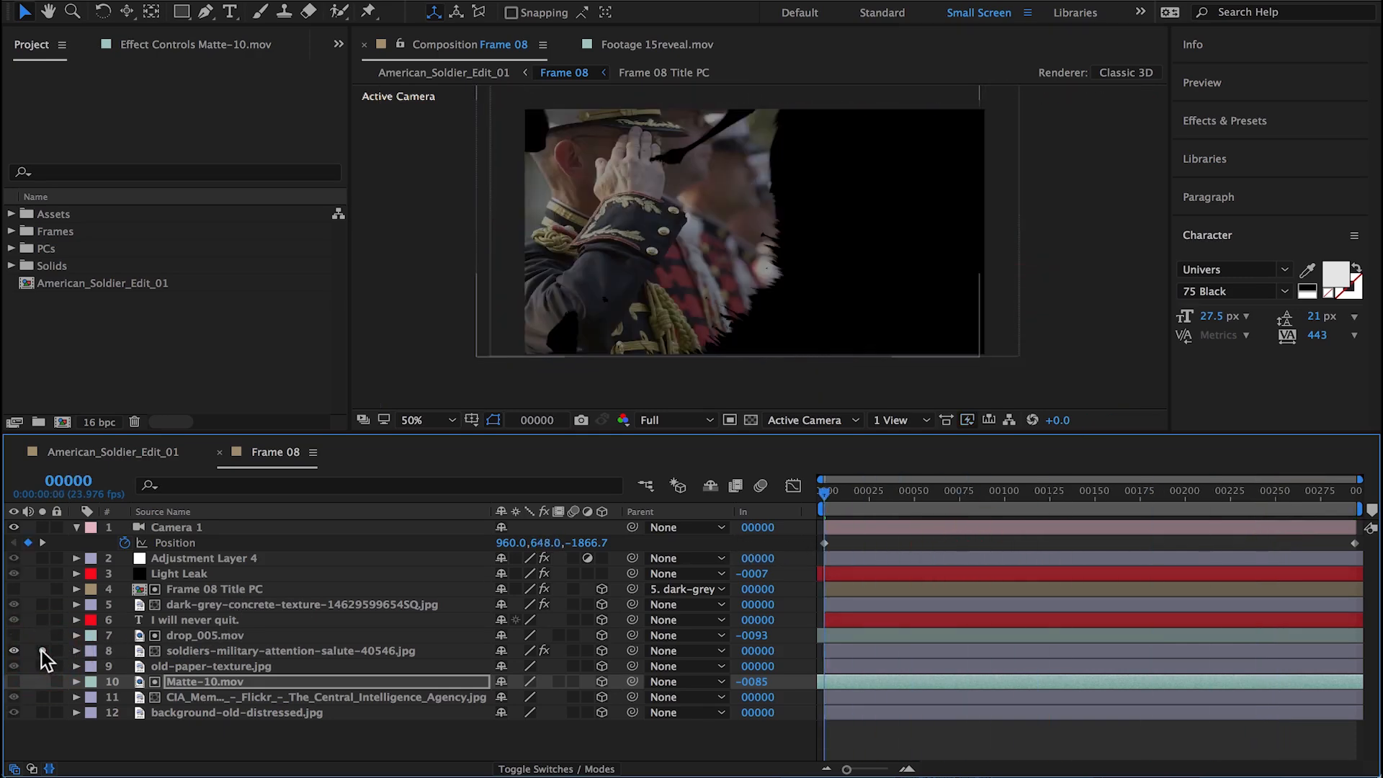
click(43, 650)
click(43, 697)
click(43, 697)
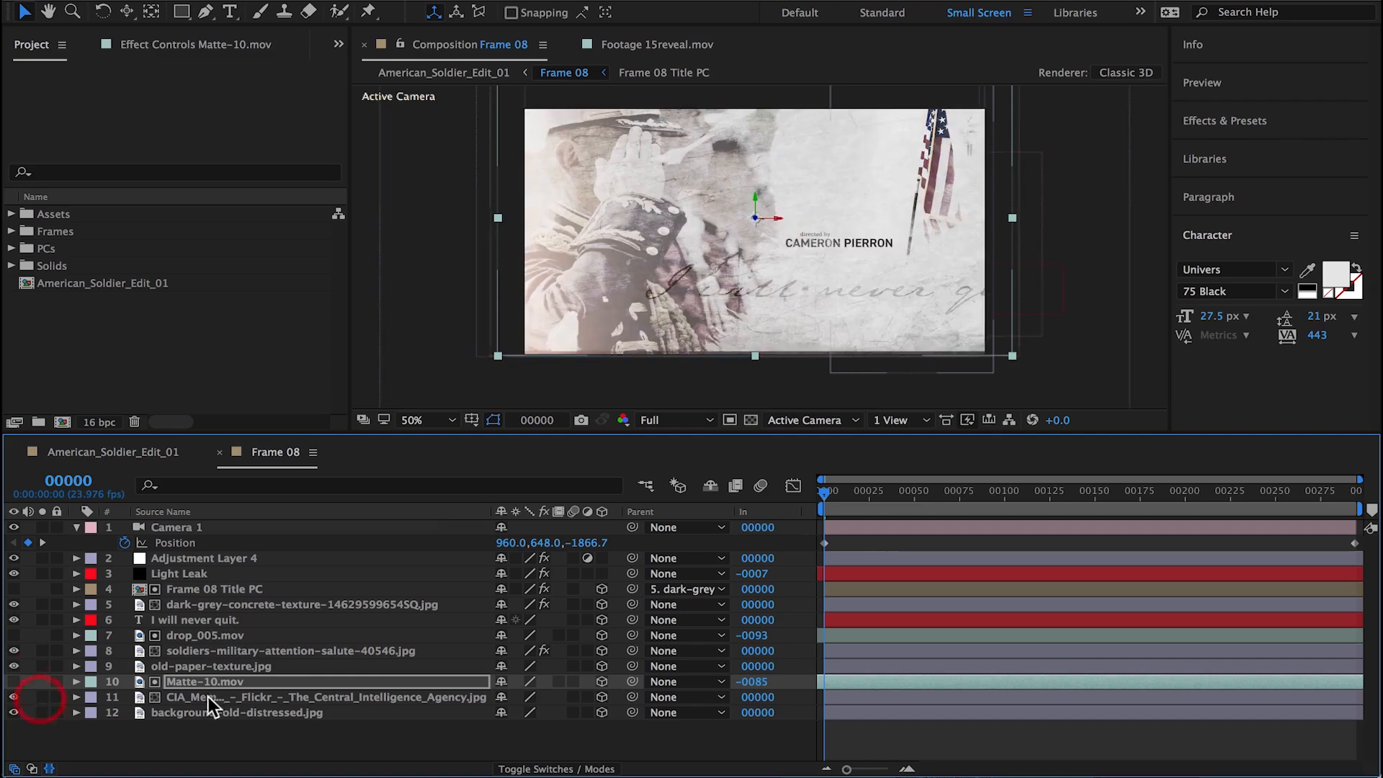
Step: Try moving the CIA memorial image layer in depth to a Z position of -121
click(229, 699)
key(p)
drag(574, 712, 460, 711)
click(570, 769)
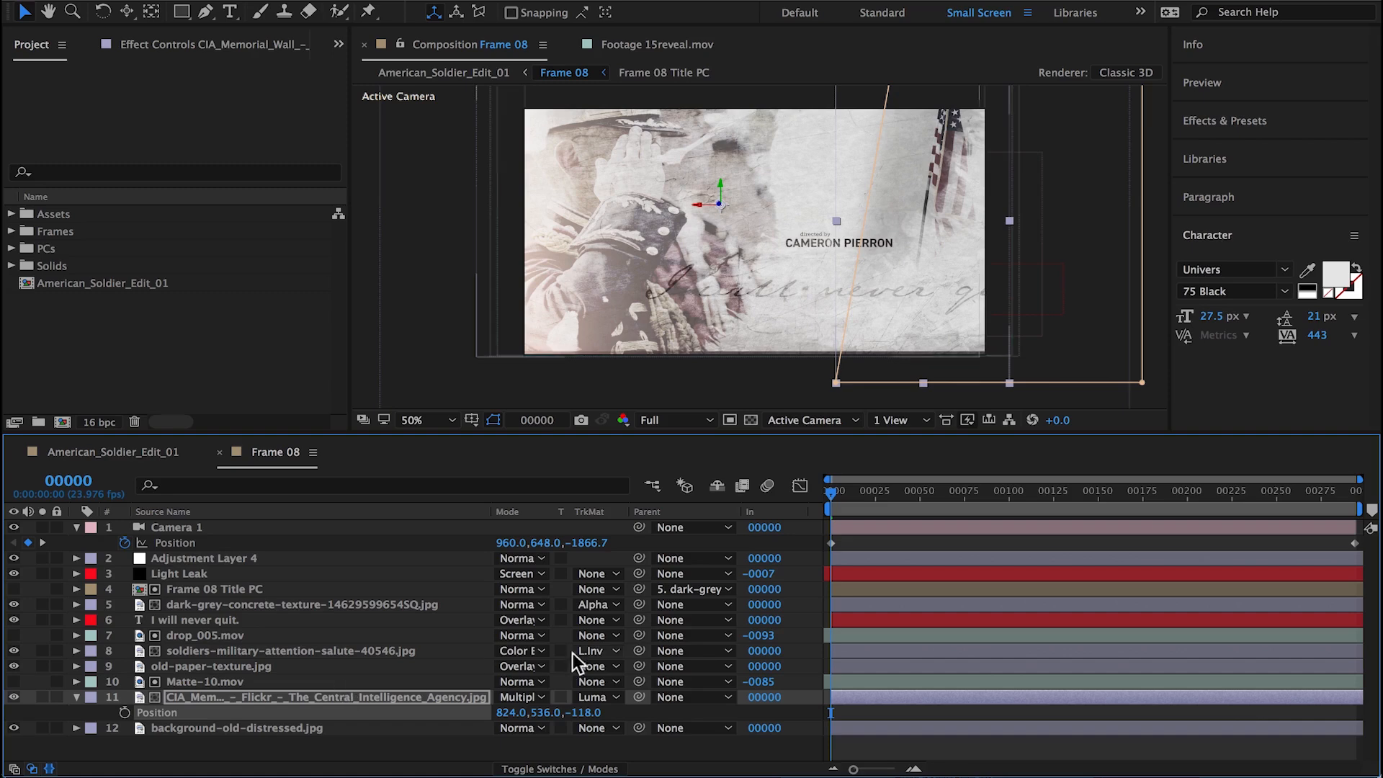
key(ctrl+z)
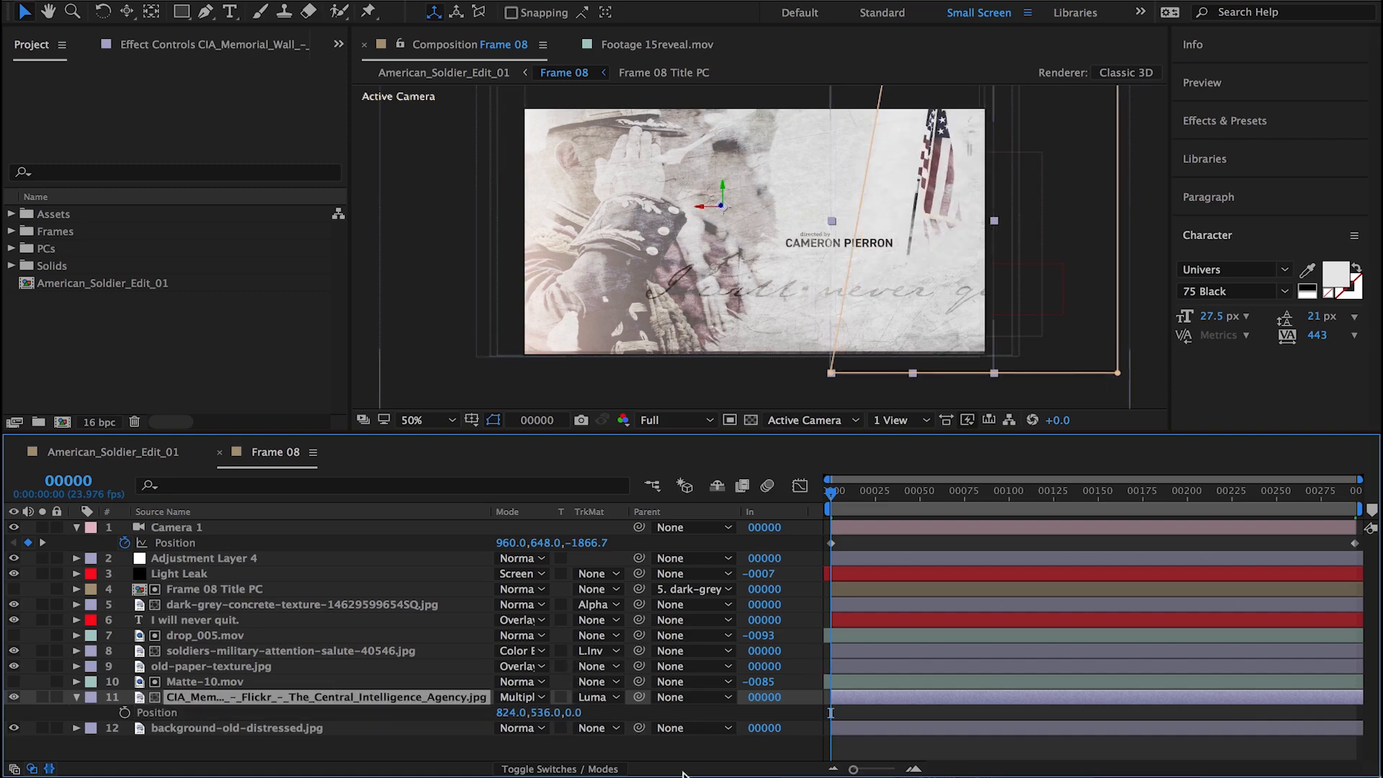
click(587, 769)
drag(585, 712, 484, 712)
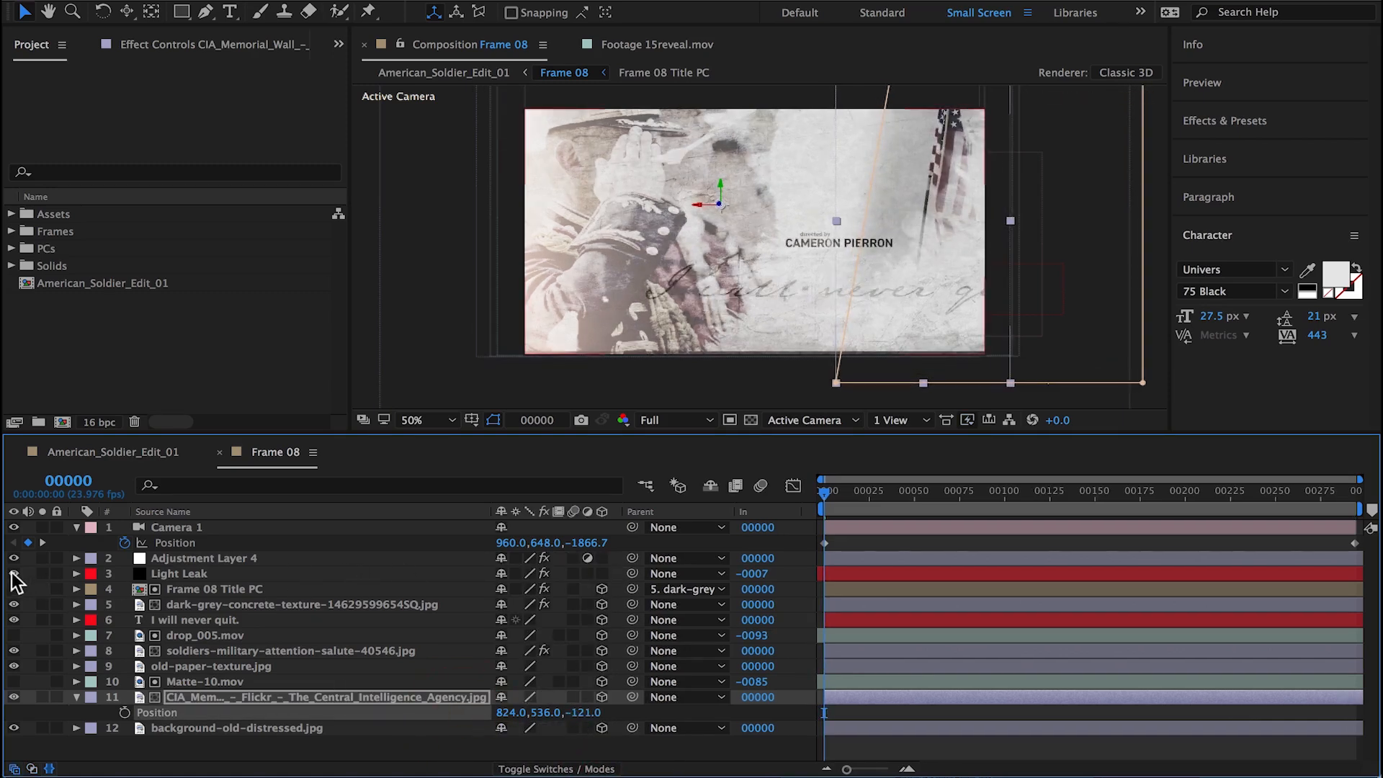
click(13, 574)
drag(13, 560, 14, 573)
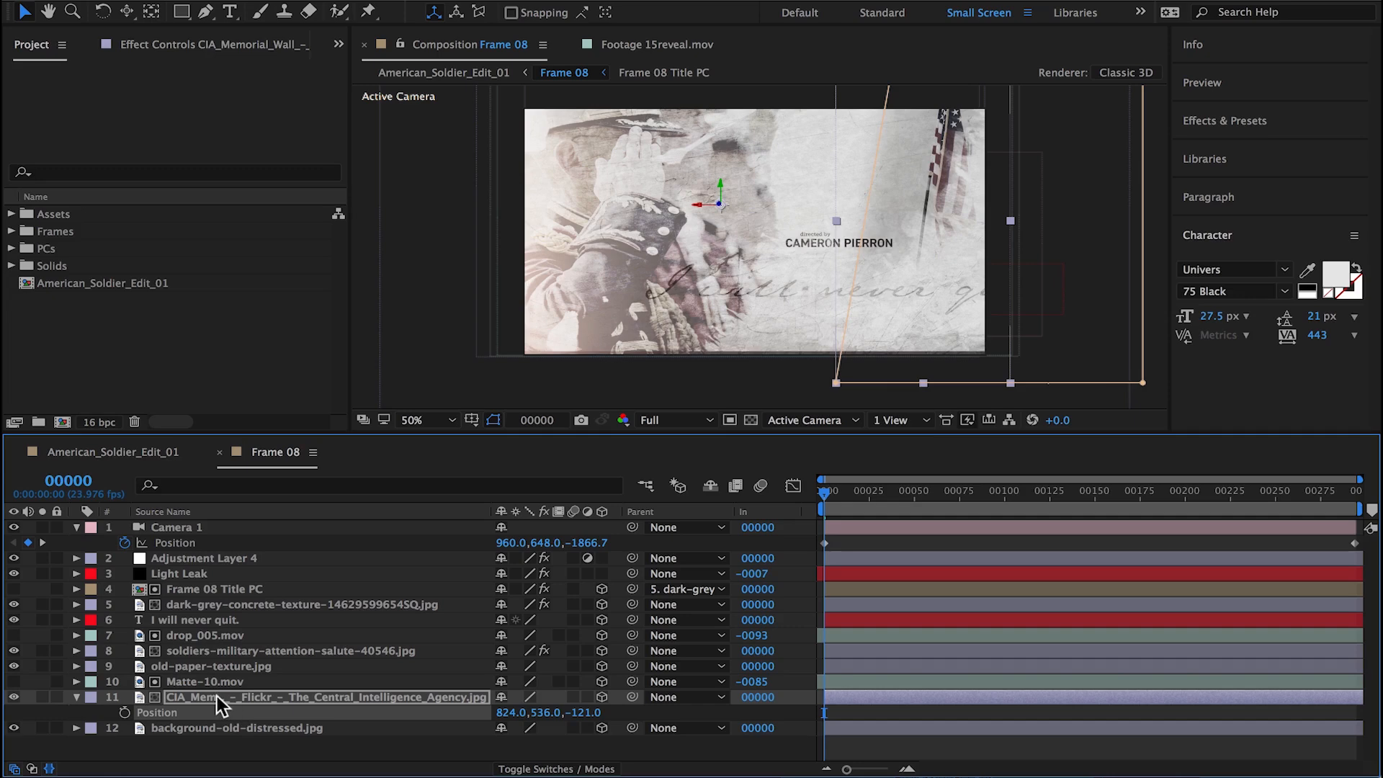
key(super+z)
Step: Parent Matte-10.mov to the CIA memorial image layer
click(389, 681)
drag(632, 681, 436, 697)
drag(564, 713, 416, 712)
key(super+z)
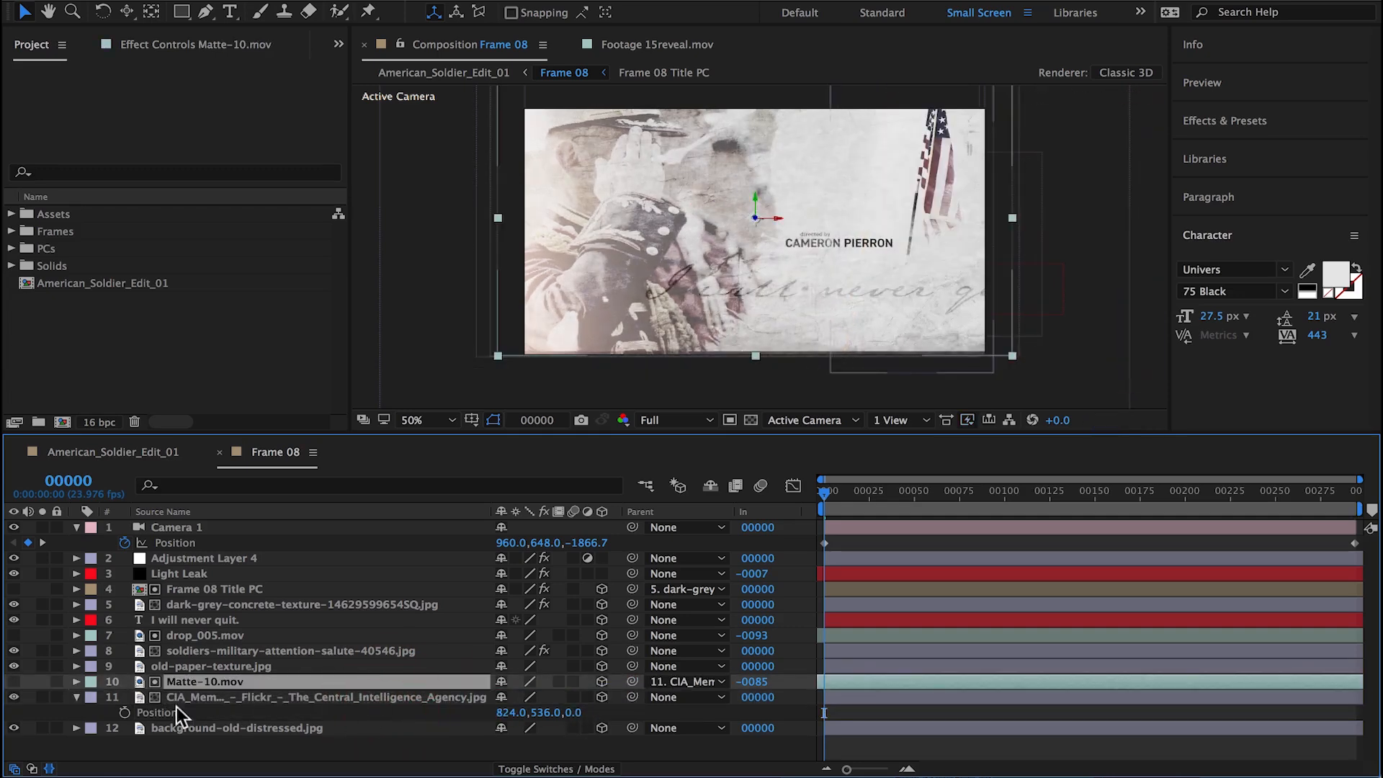
Step: Move the CIA memorial image layer and its matte closer to the camera, at position 727.8, 536, -545
click(42, 696)
drag(562, 713, 504, 711)
click(42, 697)
mouse_move(937, 297)
mouse_down()
mouse_move(901, 297)
mouse_move(920, 296)
mouse_up()
drag(852, 492, 481, 532)
drag(577, 713, 191, 683)
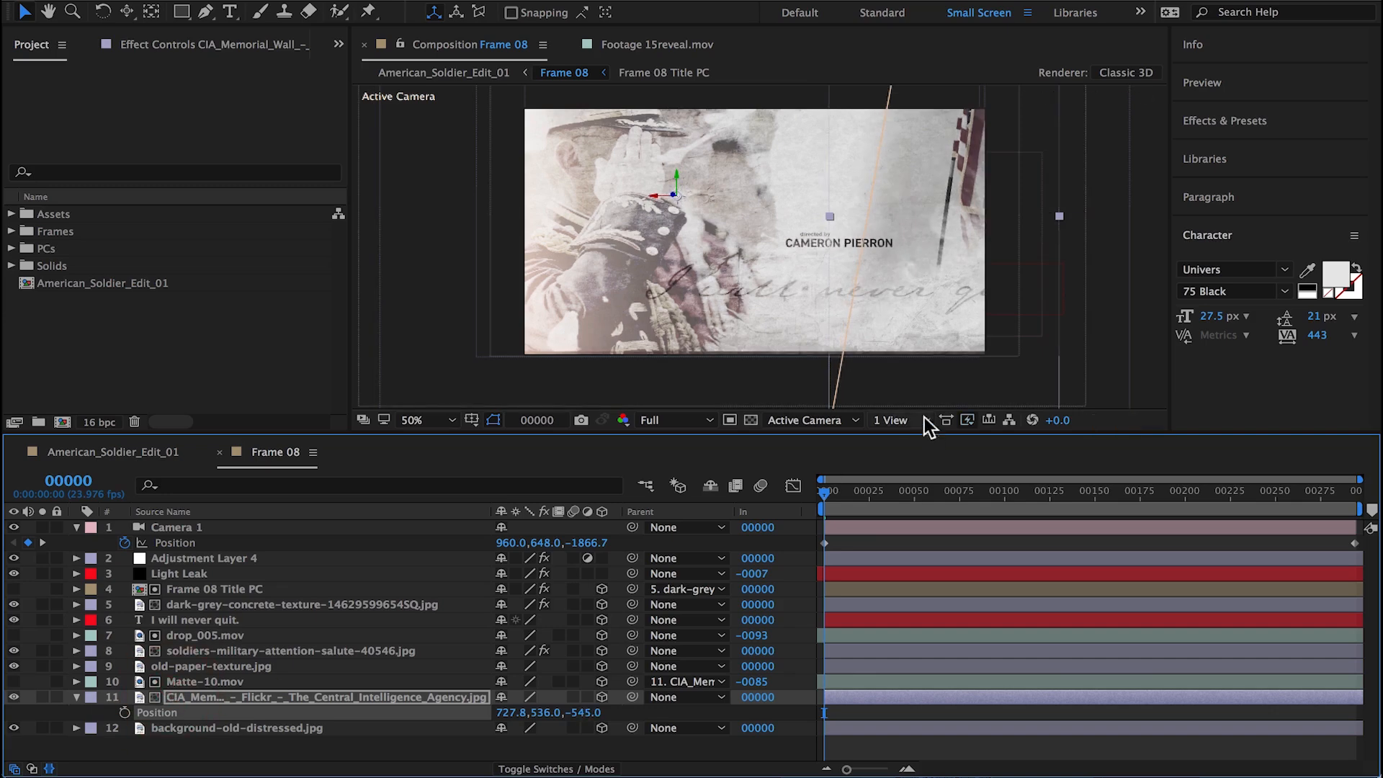
Step: Scale the CIA memorial image to -22, 22, 62.9% and reposition it along the frame's right side
key(s)
drag(512, 713, 540, 714)
click(889, 324)
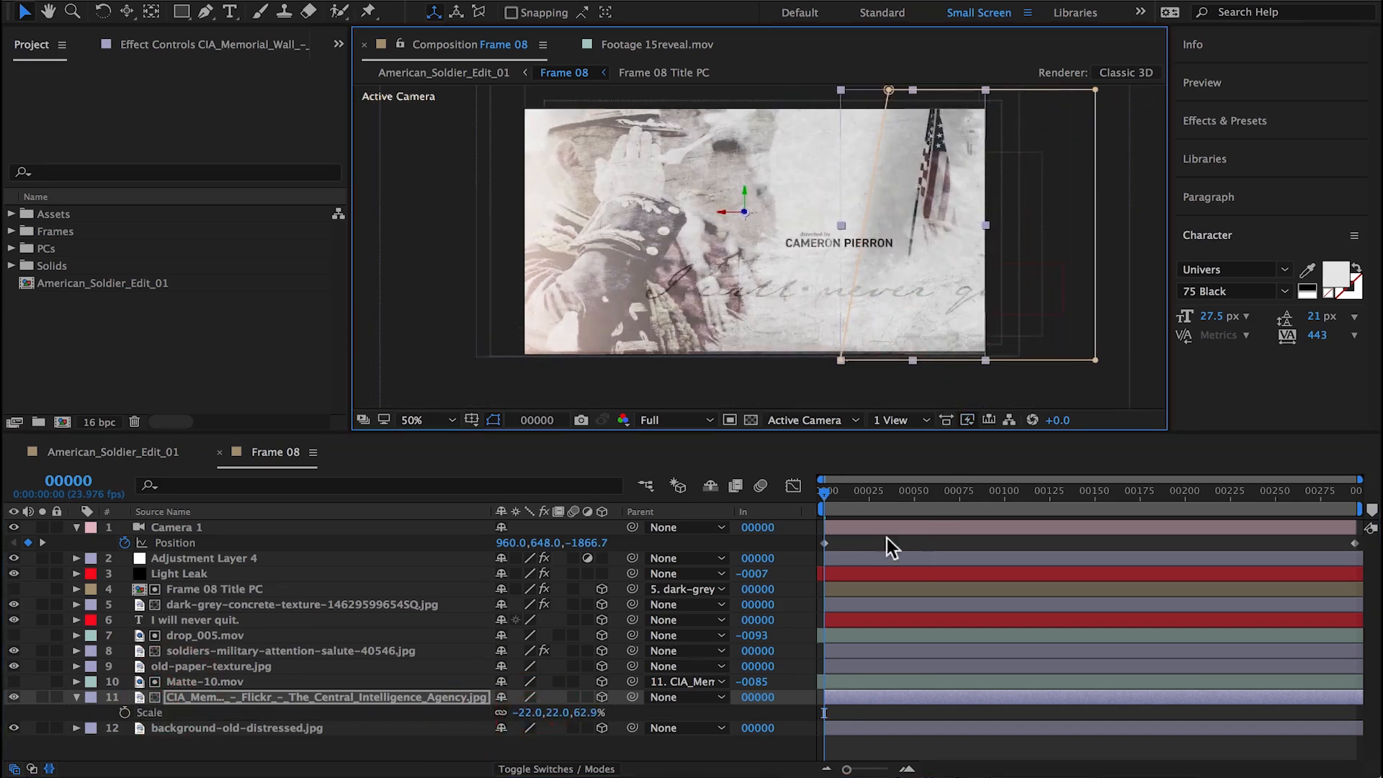
drag(857, 492, 1338, 502)
key(space)
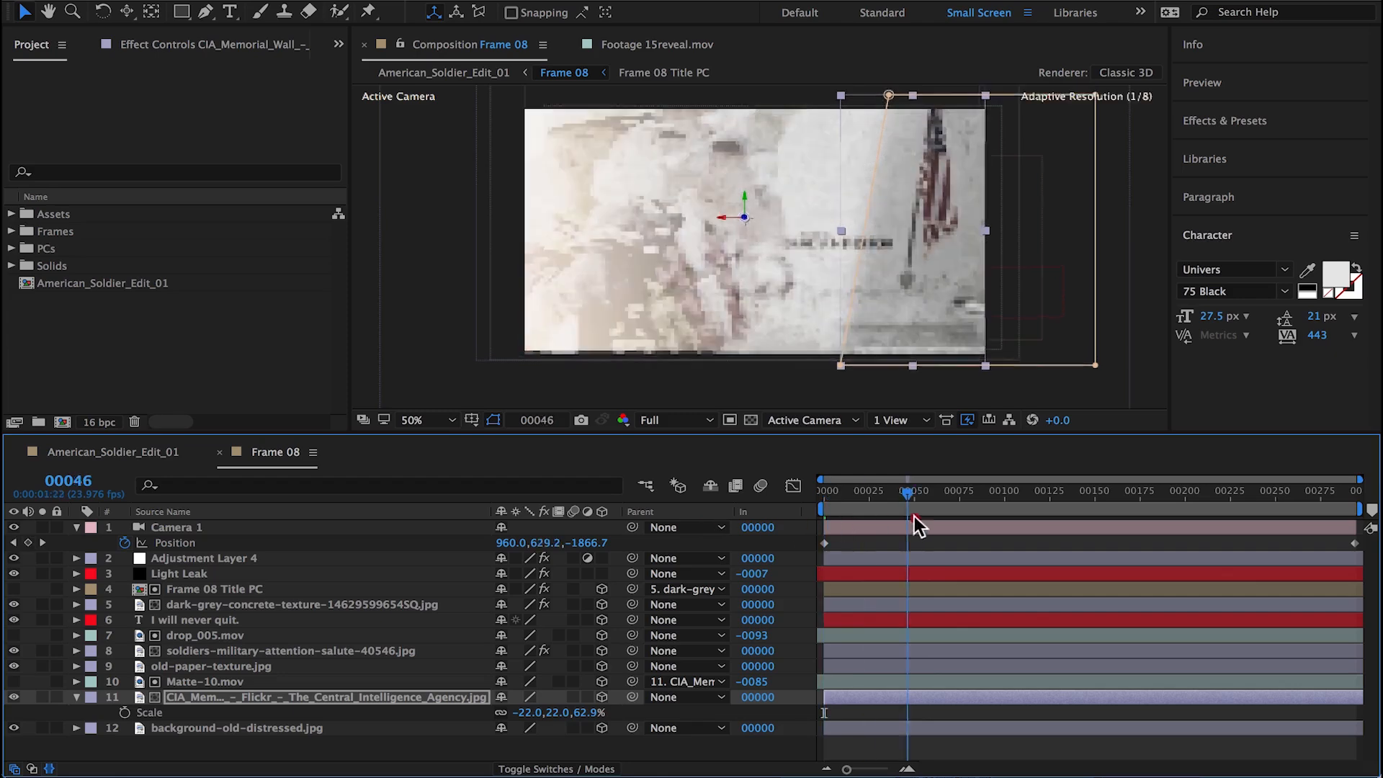
drag(1243, 511, 607, 487)
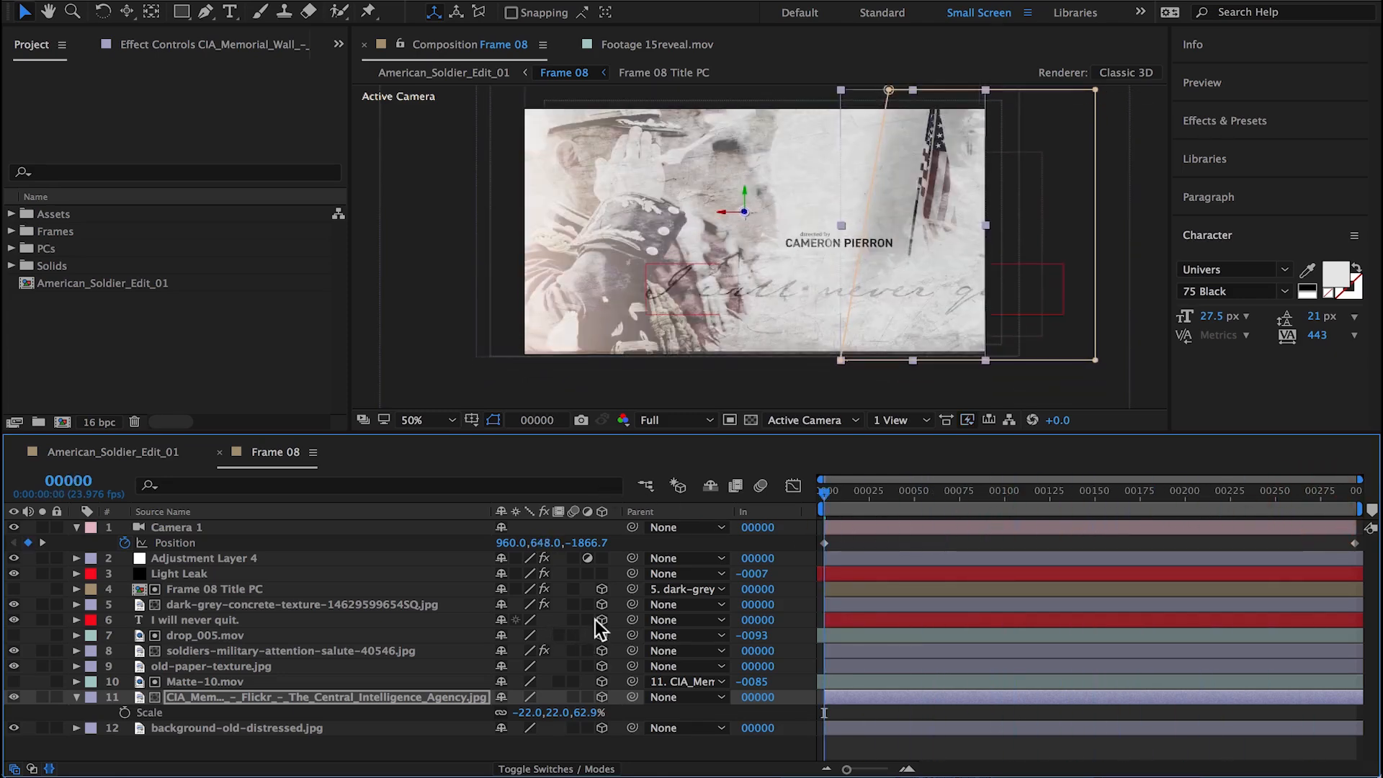
Step: Set the CIA memorial image's Z position to -1090 and scale it down to -12, 12, 34.3%
key(p)
drag(589, 713, 88, 730)
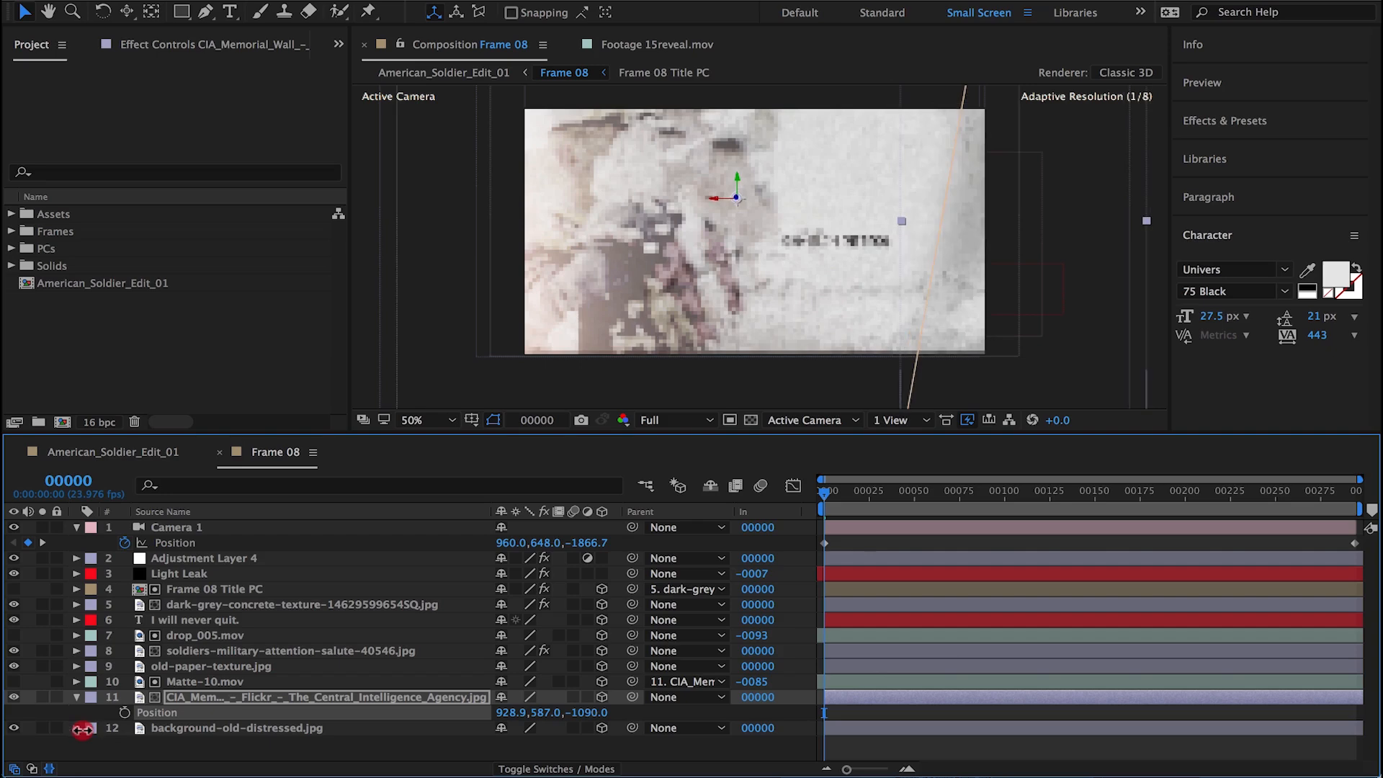
key(s)
drag(540, 712, 523, 715)
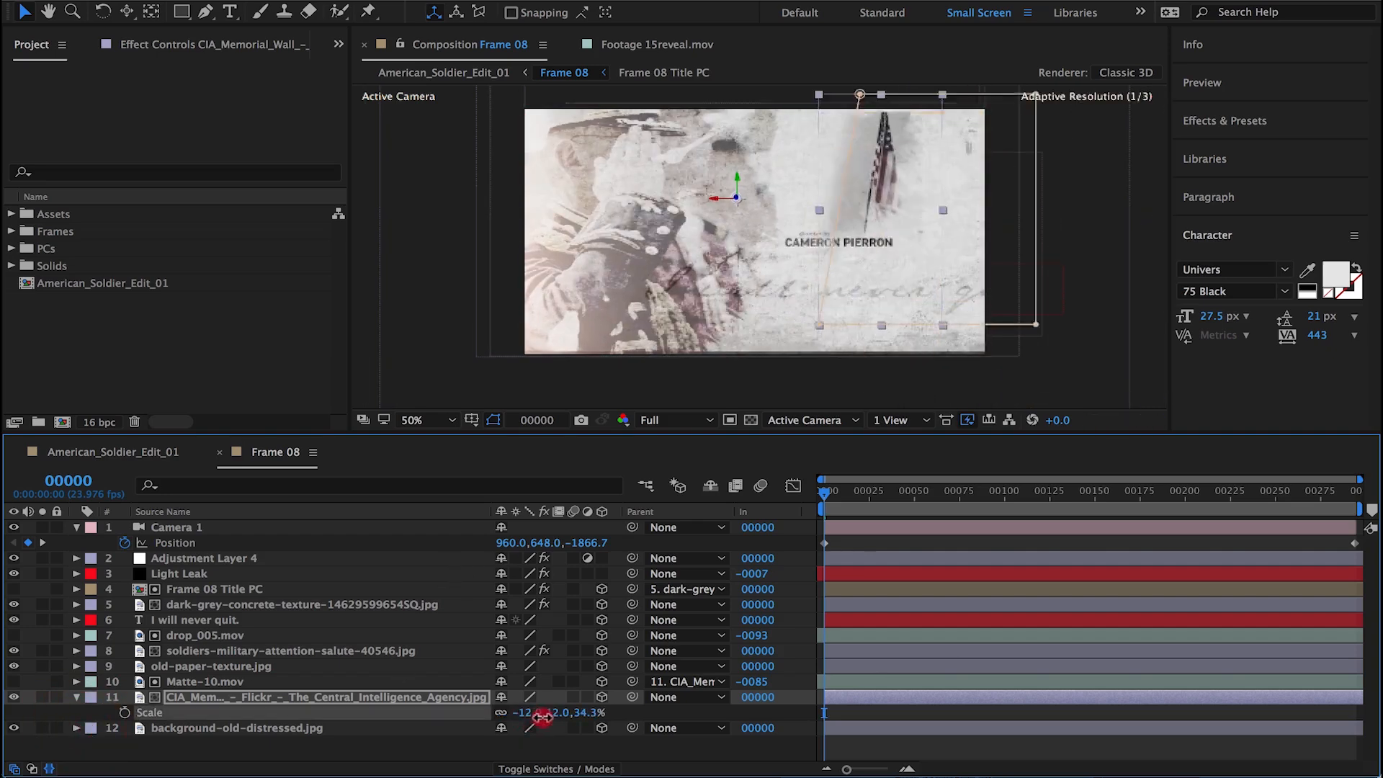
drag(854, 504, 1008, 504)
key(Home)
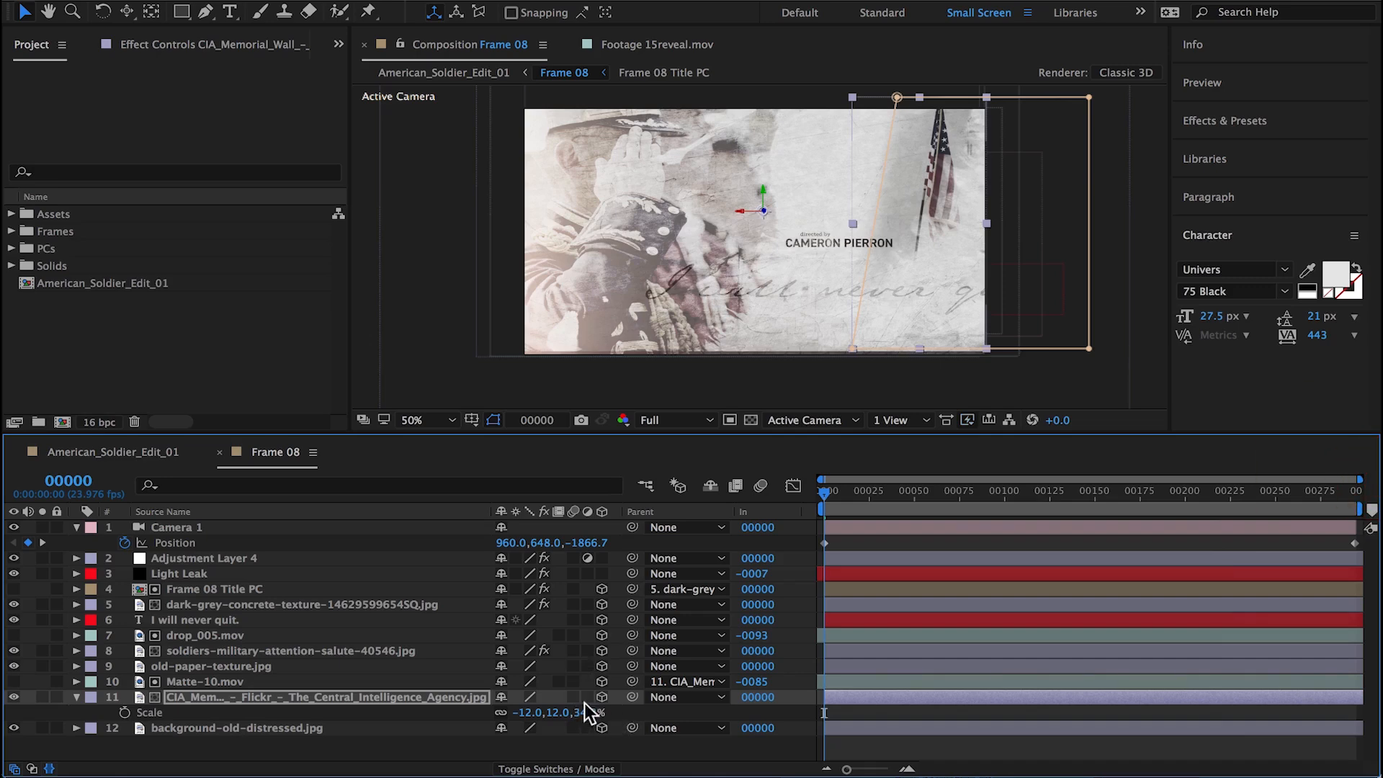
Step: Bring the CIA memorial image still closer to the camera, scale it to -7, 7, 20%, and shift it right
key(p)
drag(587, 712, 262, 694)
drag(1049, 365, 933, 381)
key(s)
drag(534, 712, 535, 713)
drag(837, 193, 958, 204)
Step: Scale Matte-10.mov to -375, -375 and set its Z Rotation to -90°
click(278, 681)
key(s)
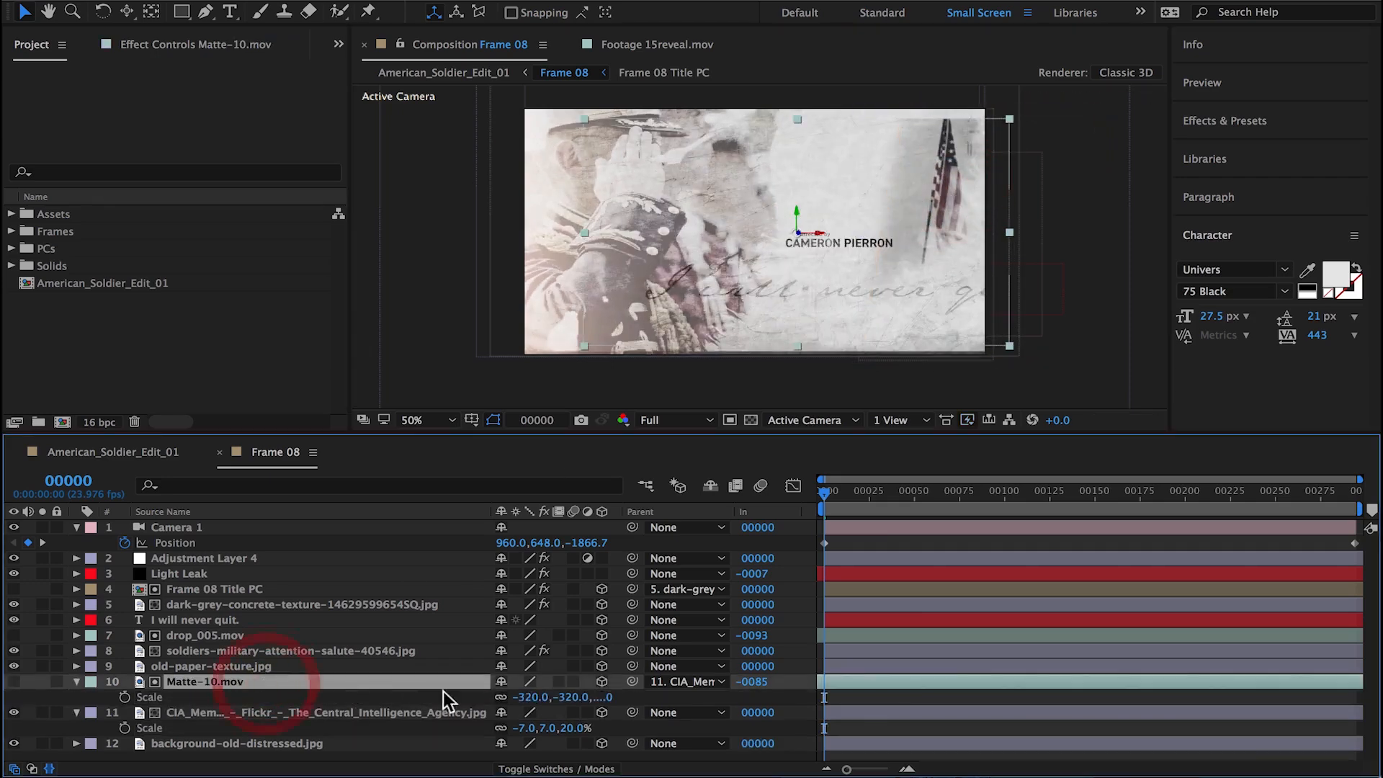
drag(482, 699, 476, 698)
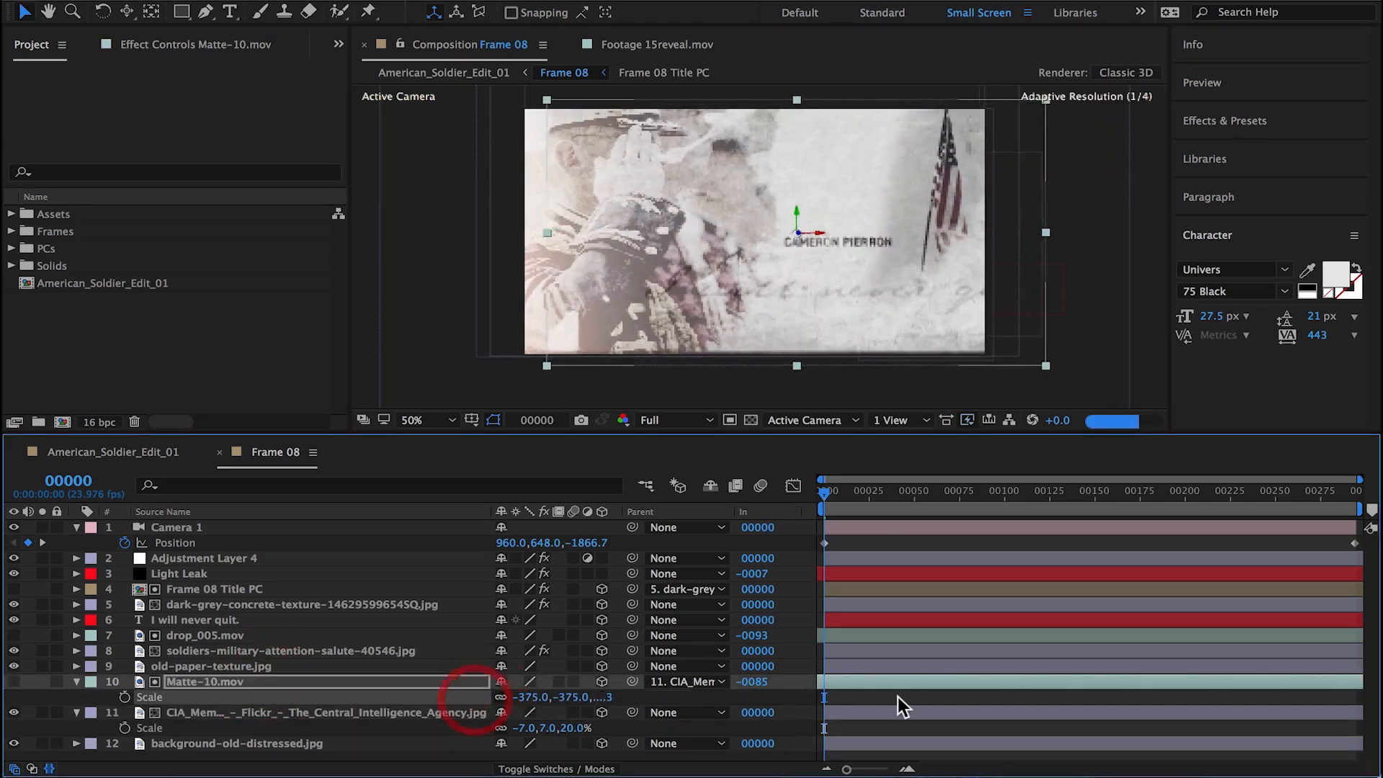
key(r)
drag(526, 743, 553, 740)
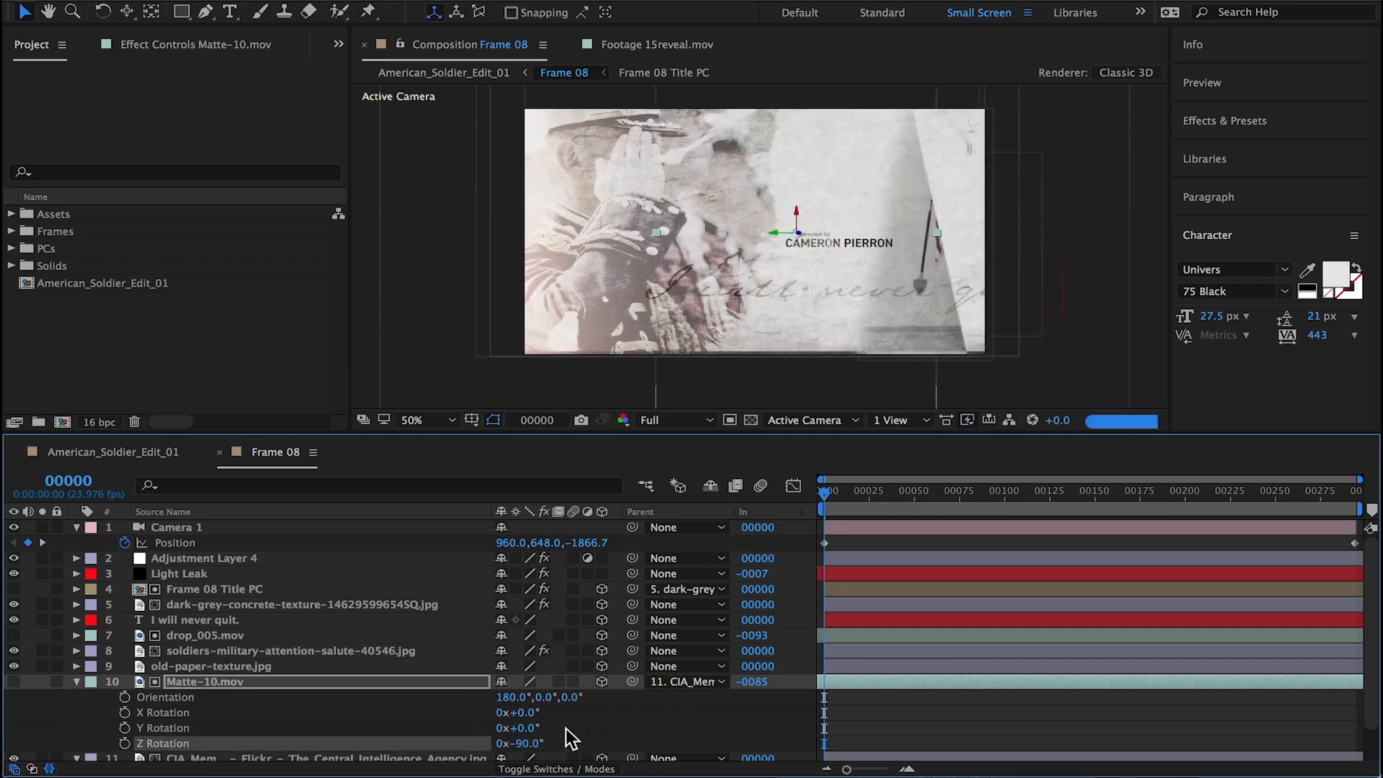
Step: Reposition Matte-10.mov over the flag image so it masks the image well at both ends of the camera move
drag(834, 265, 973, 262)
drag(891, 495, 500, 499)
drag(940, 328, 877, 232)
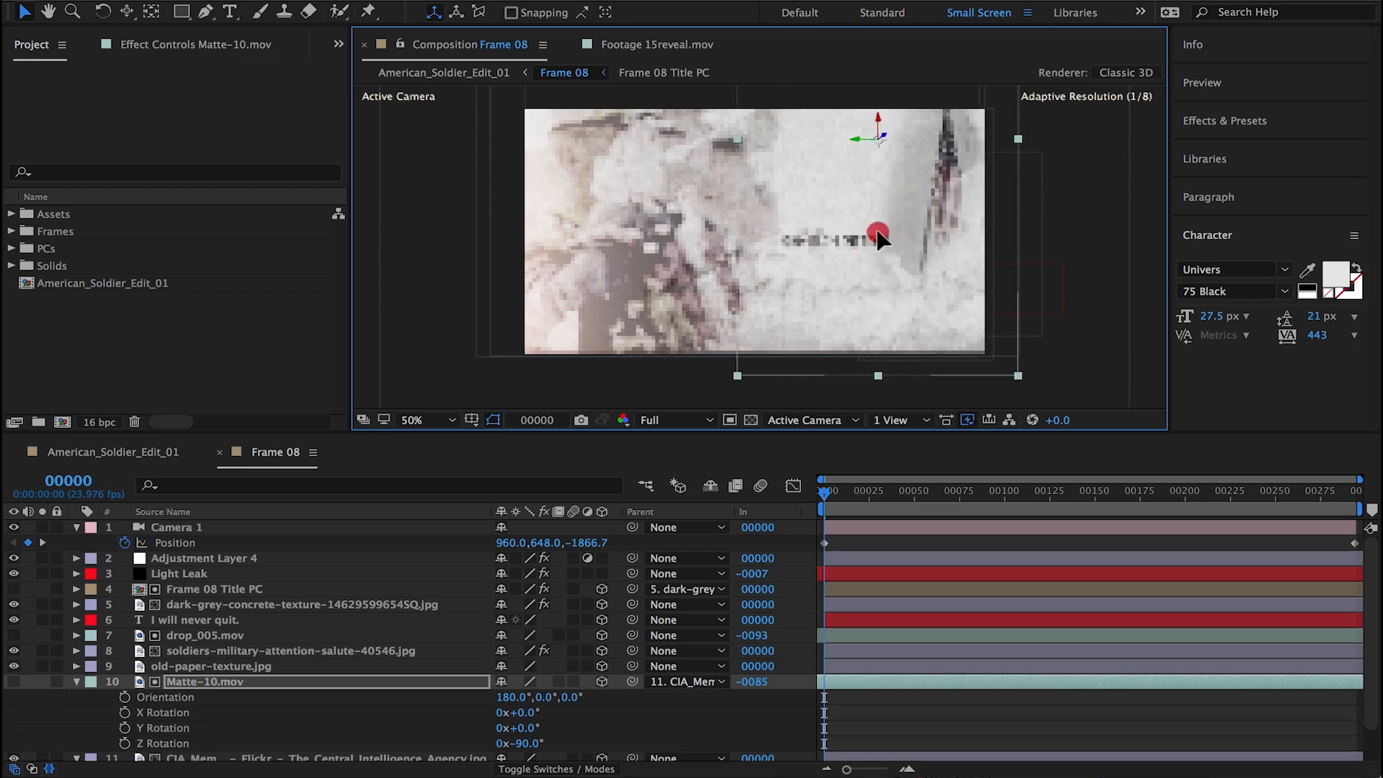
drag(880, 495, 1370, 494)
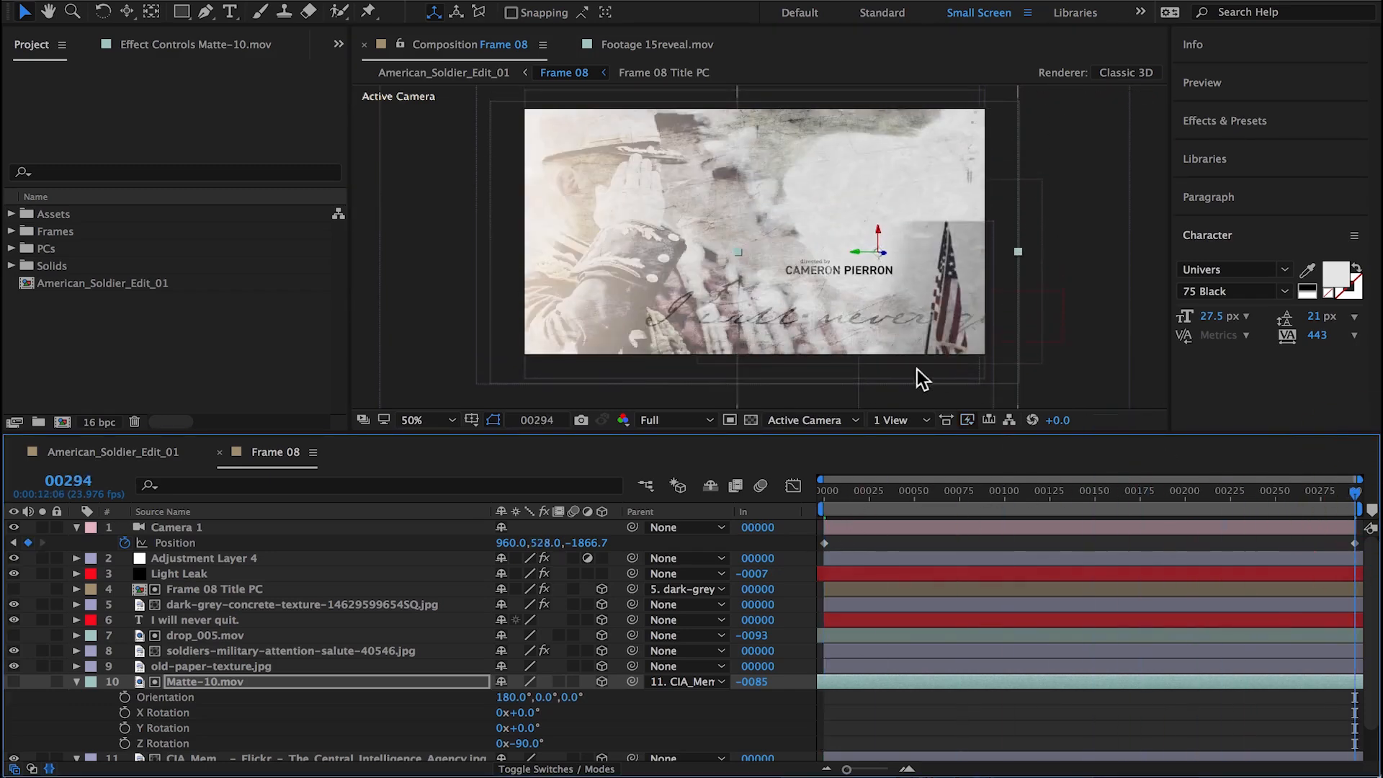
drag(922, 380, 960, 358)
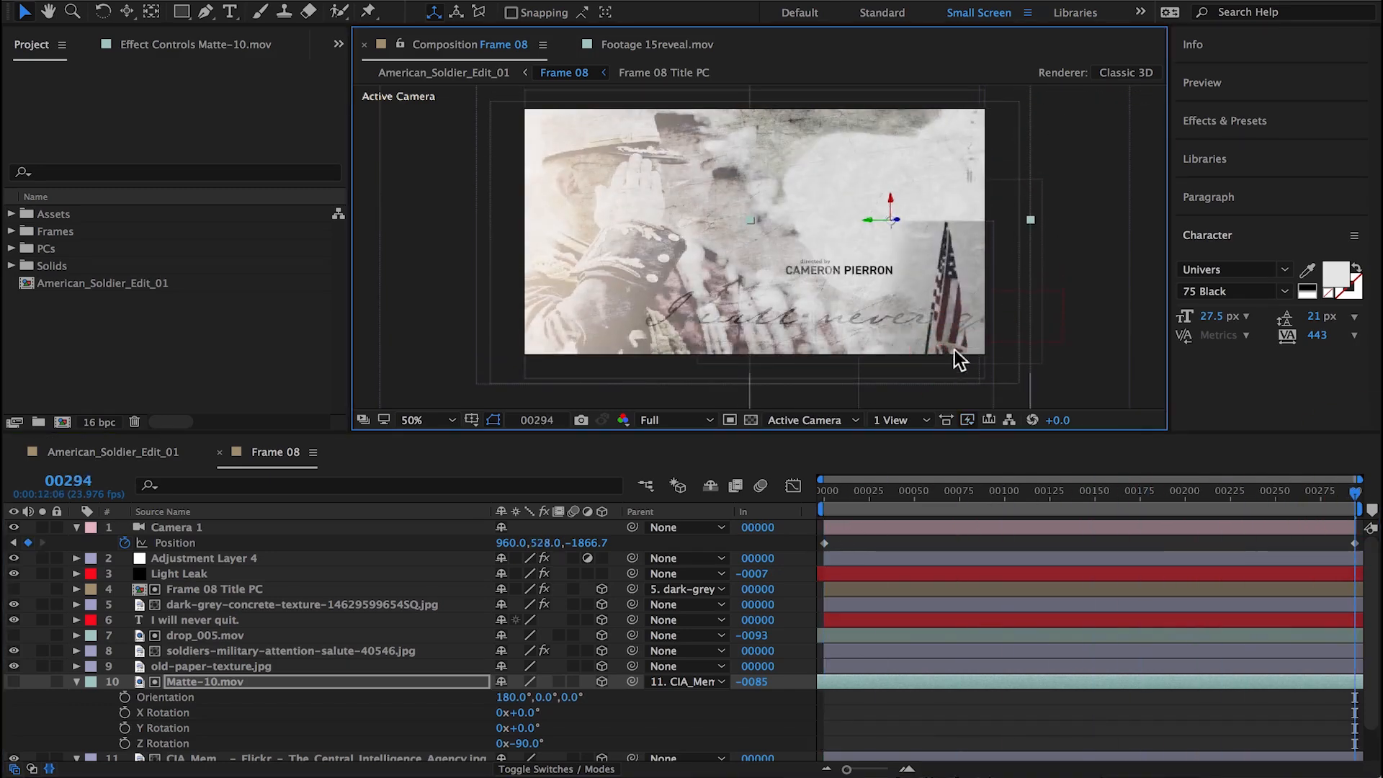
drag(953, 494, 968, 463)
click(76, 681)
click(202, 697)
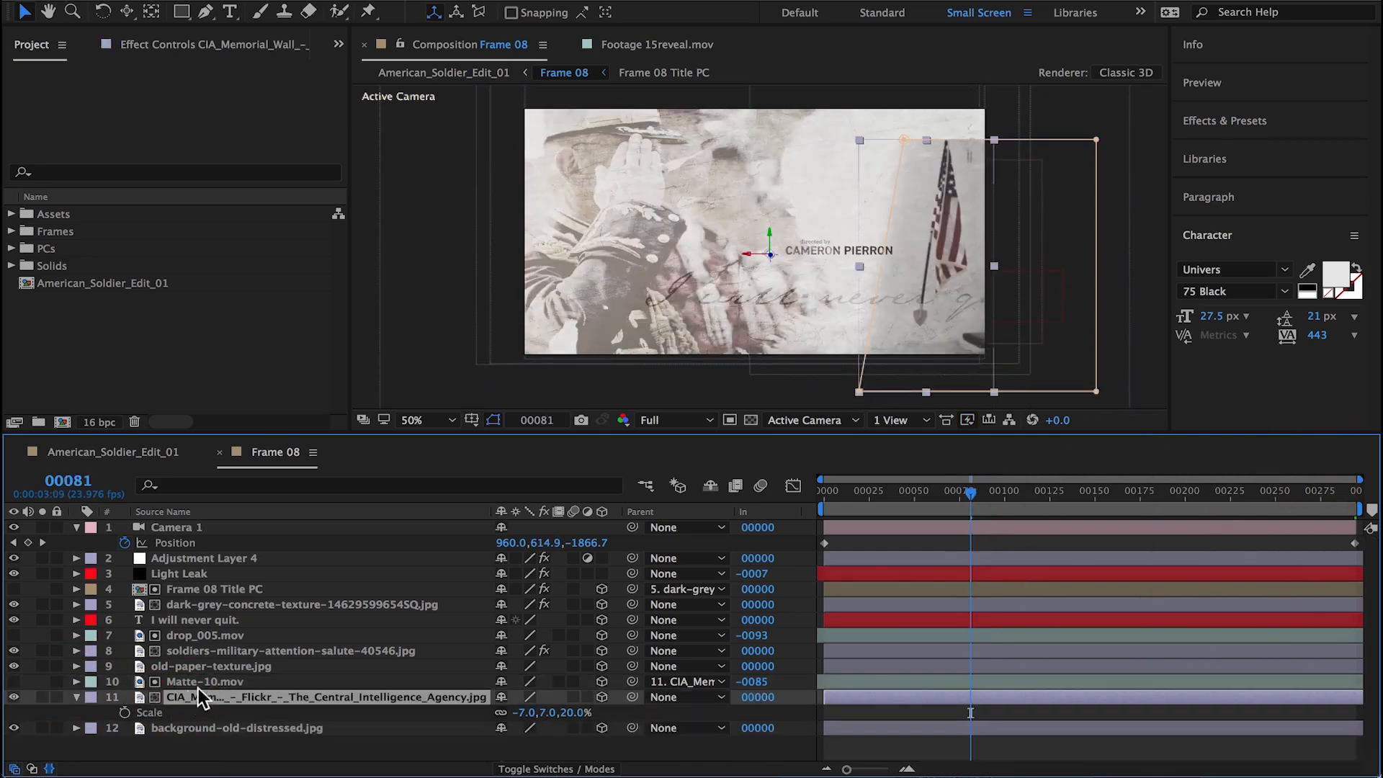
Step: Apply a Levels effect to the CIA memorial image and lower its Input White to 21716.8 to blow out the background
click(141, 47)
click(418, 0)
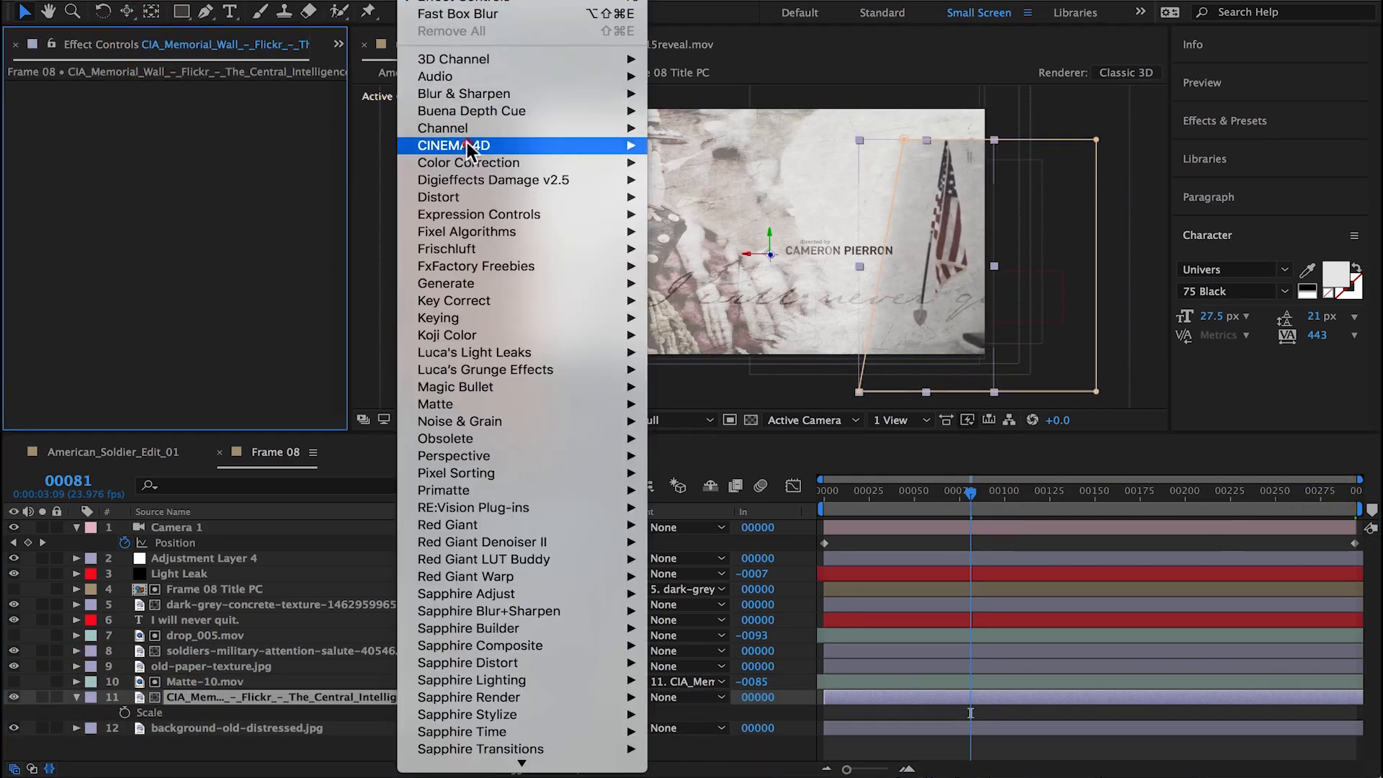
mouse_move(468, 163)
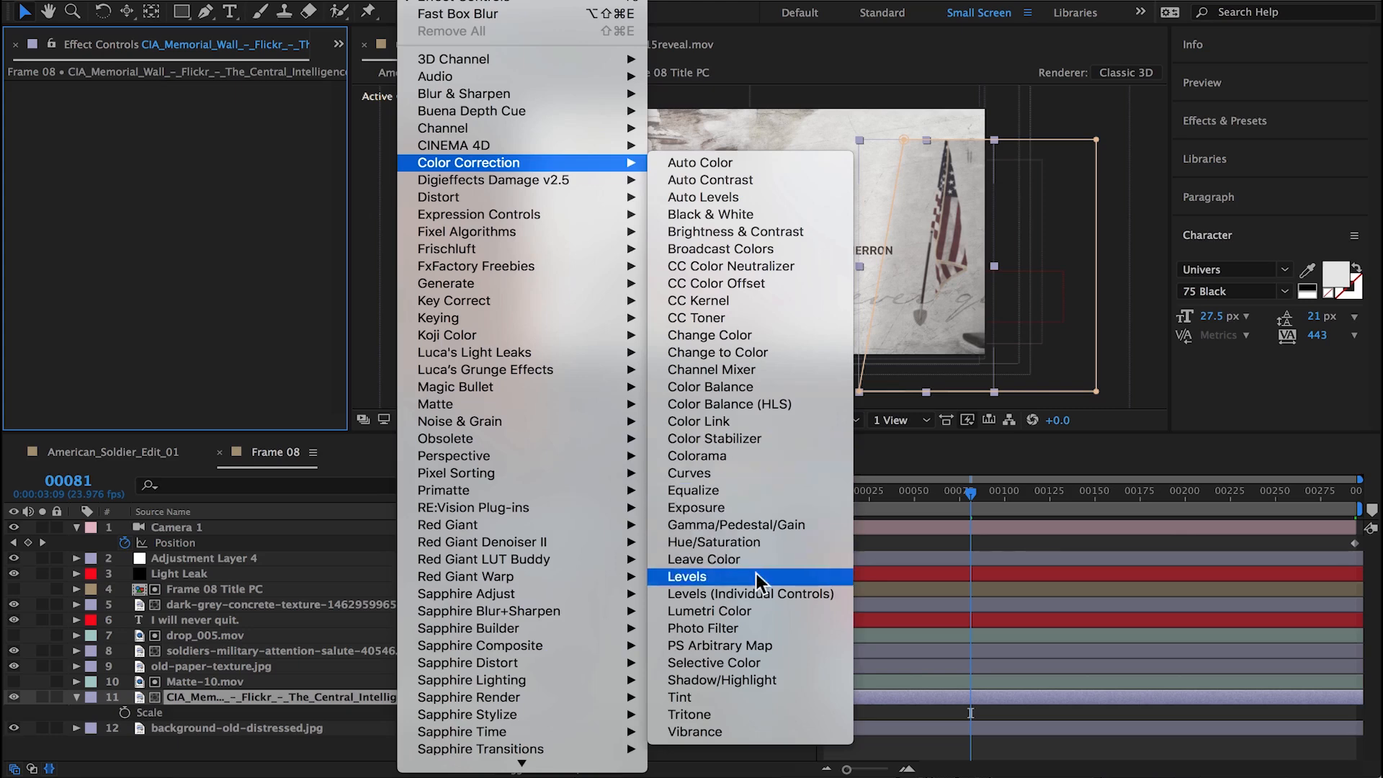
click(713, 576)
drag(302, 193, 220, 194)
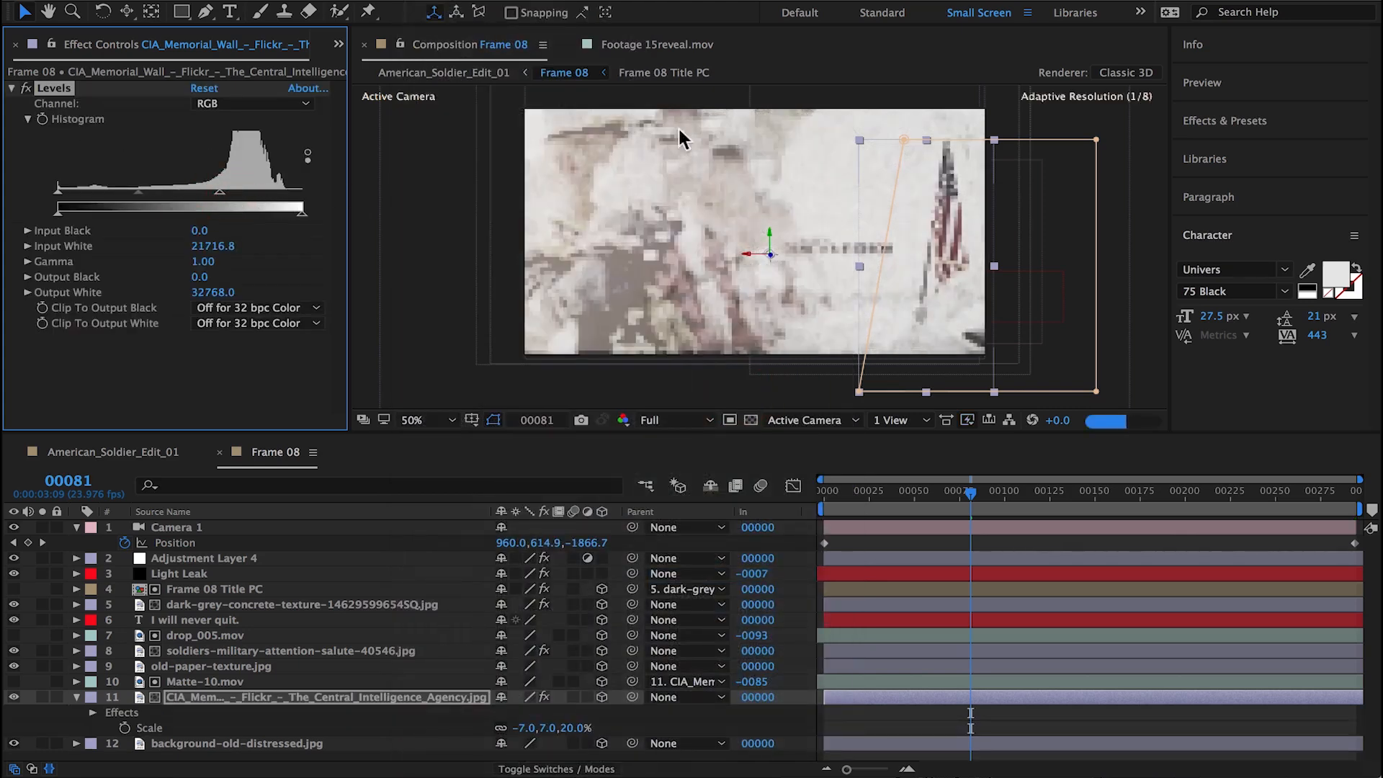
click(1037, 541)
Step: Near the end of the camera move, scale the CIA memorial image to -10, 10, 28.6% and reposition the flag along the frame edge
drag(937, 494, 1237, 481)
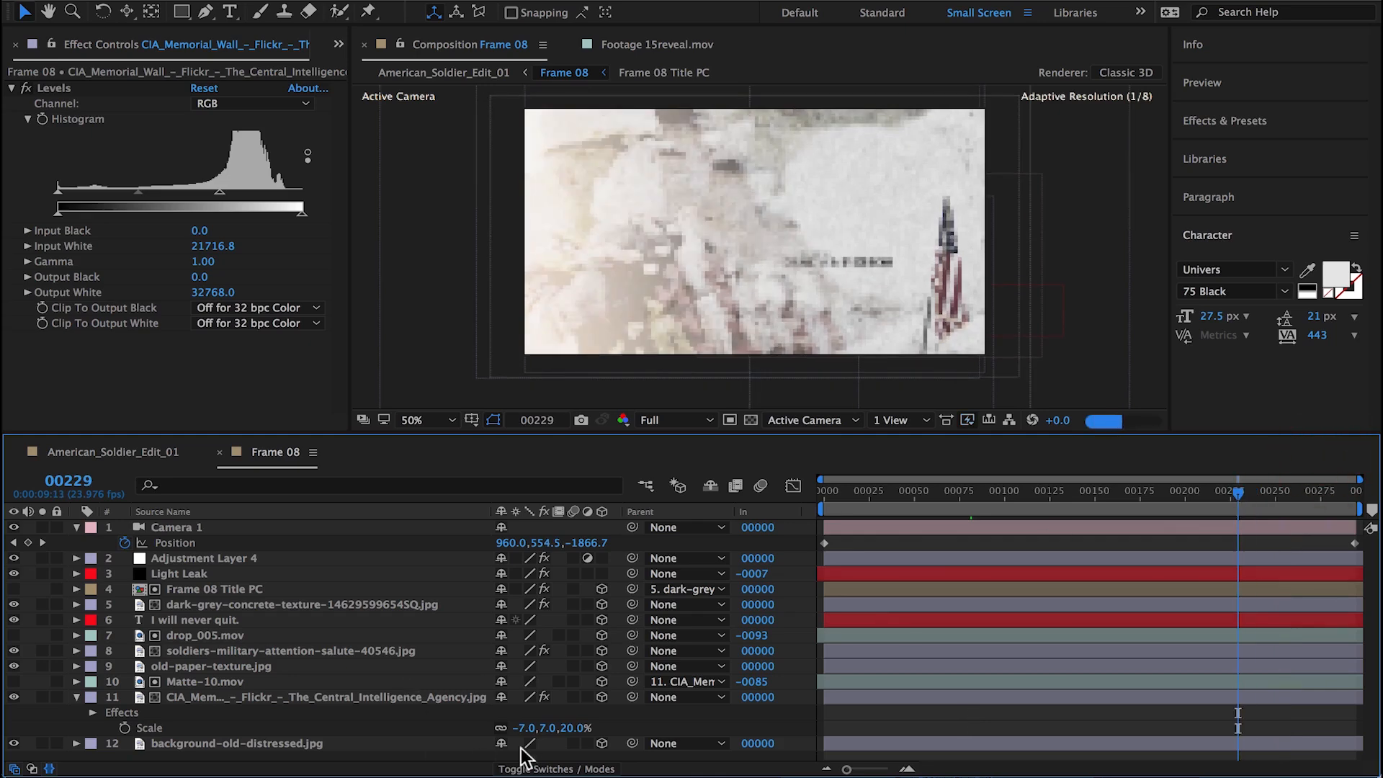
click(525, 727)
text(-10)
key(Return)
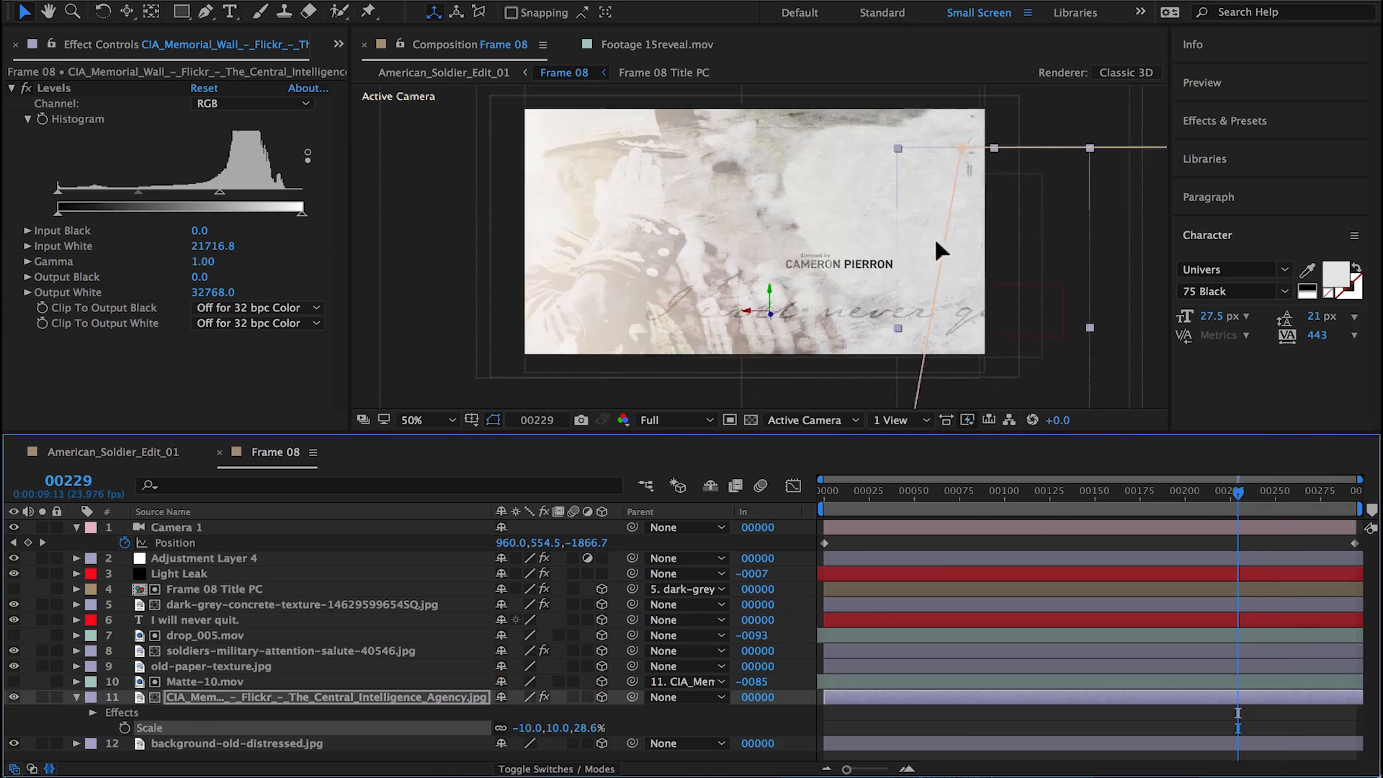
drag(974, 269, 905, 270)
click(1073, 542)
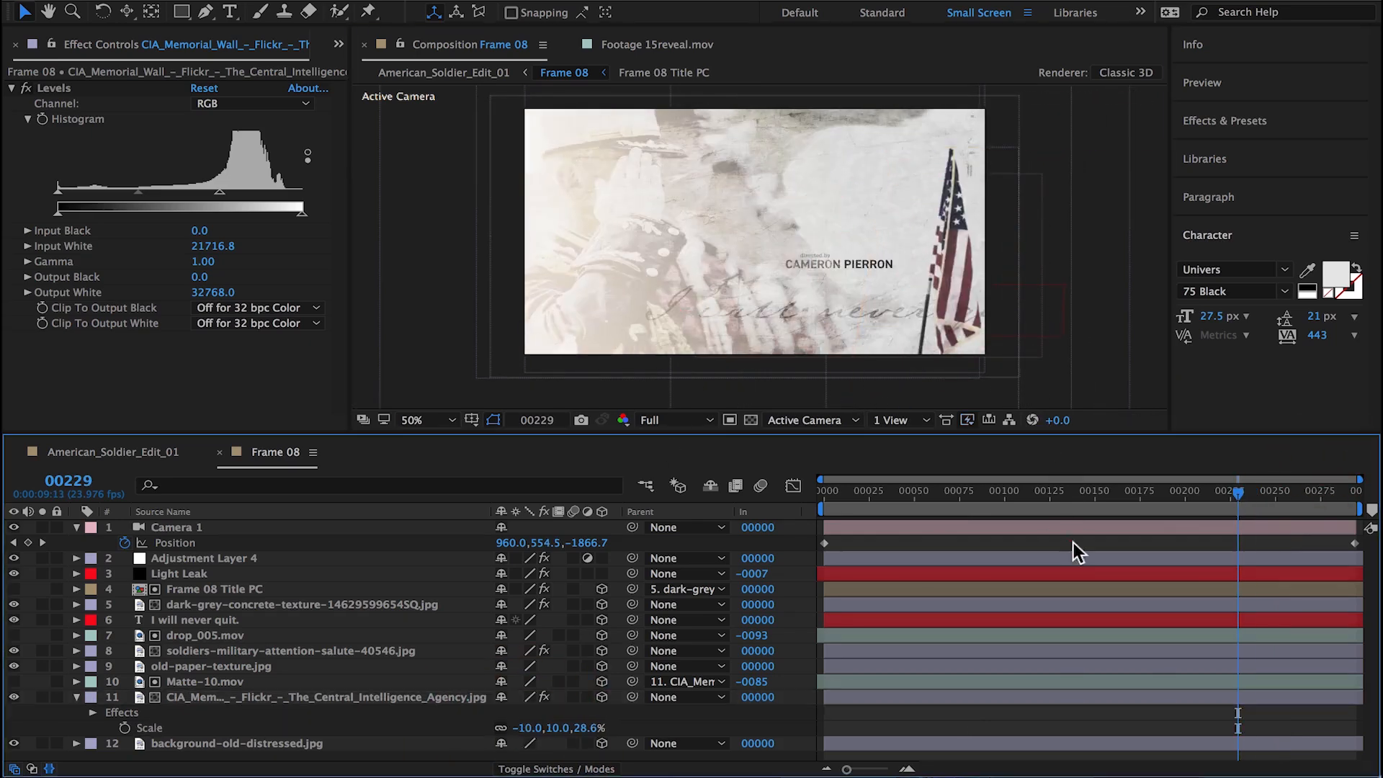
Step: Reposition Matte-10.mov over the enlarged flag image around frame 102
mouse_move(1037, 481)
mouse_down()
mouse_move(716, 494)
mouse_move(1012, 481)
mouse_up()
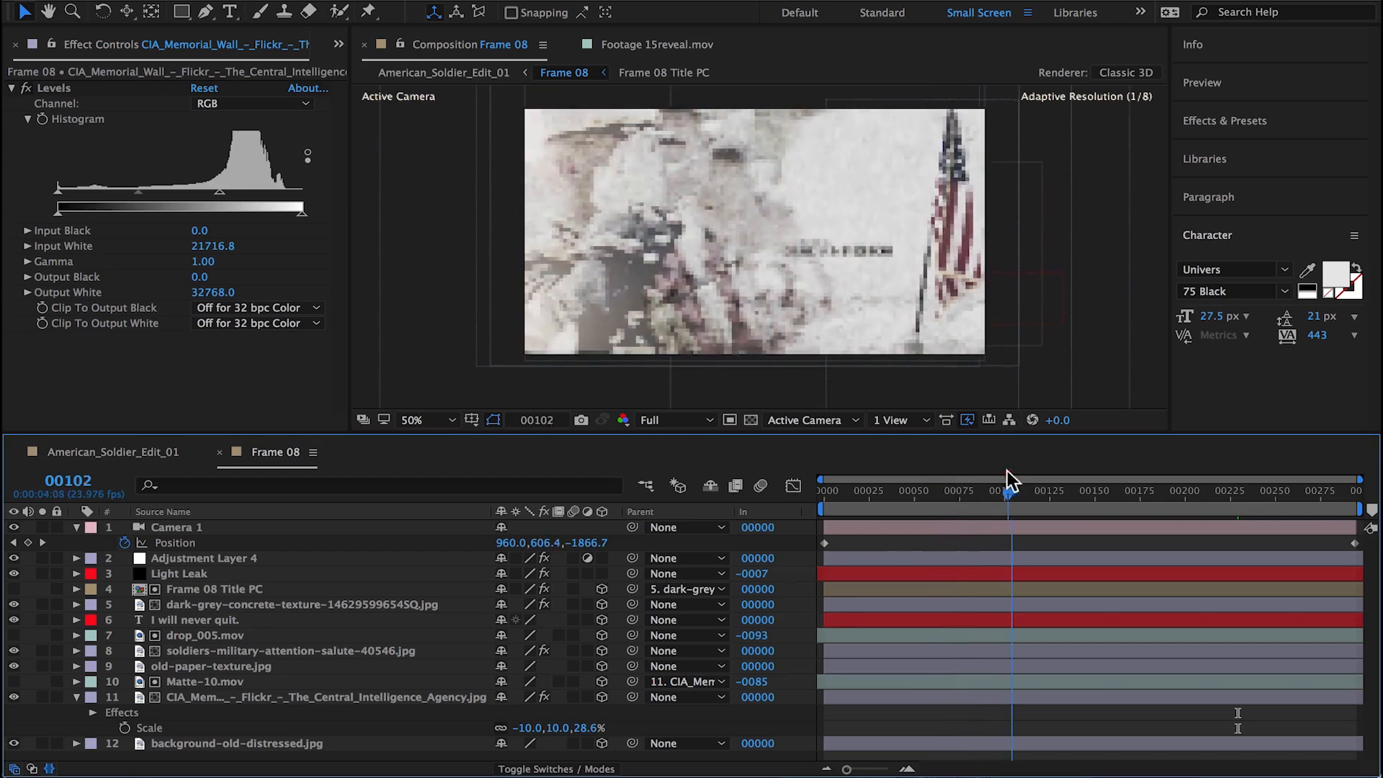
click(256, 681)
drag(967, 228, 919, 176)
drag(979, 492, 1008, 497)
drag(945, 341, 946, 343)
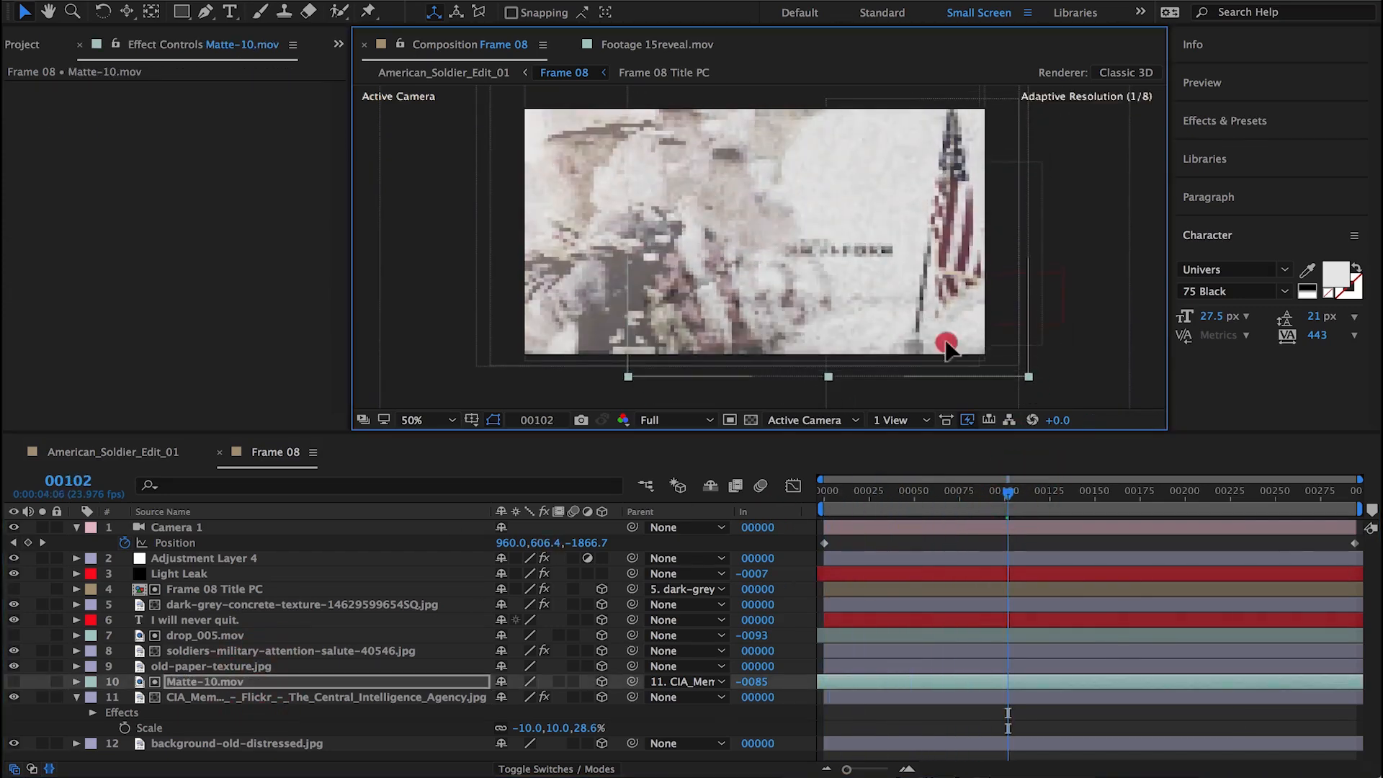
Step: Solo the CIA memorial image and scale Matte-10.mov to -203, -203
click(42, 696)
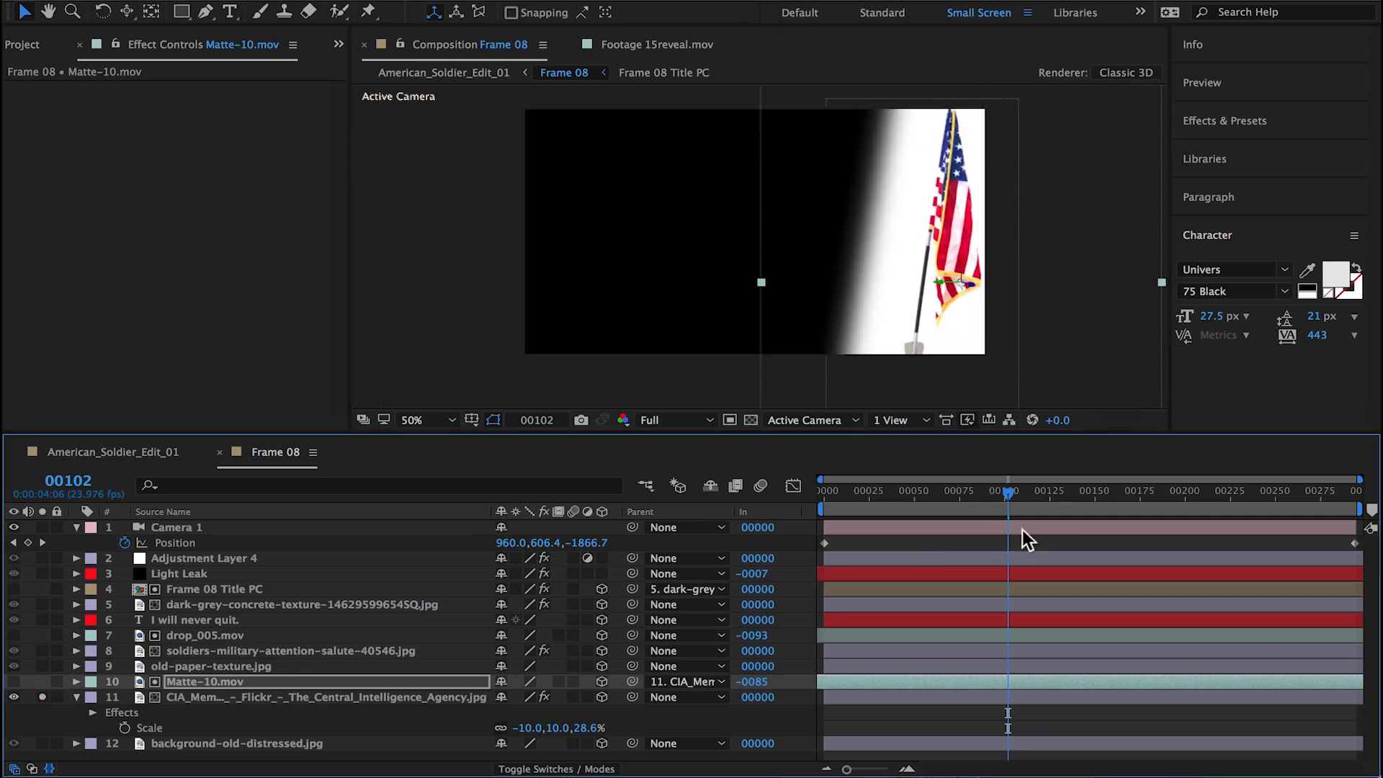
drag(1008, 492, 748, 483)
key(s)
drag(504, 697, 505, 698)
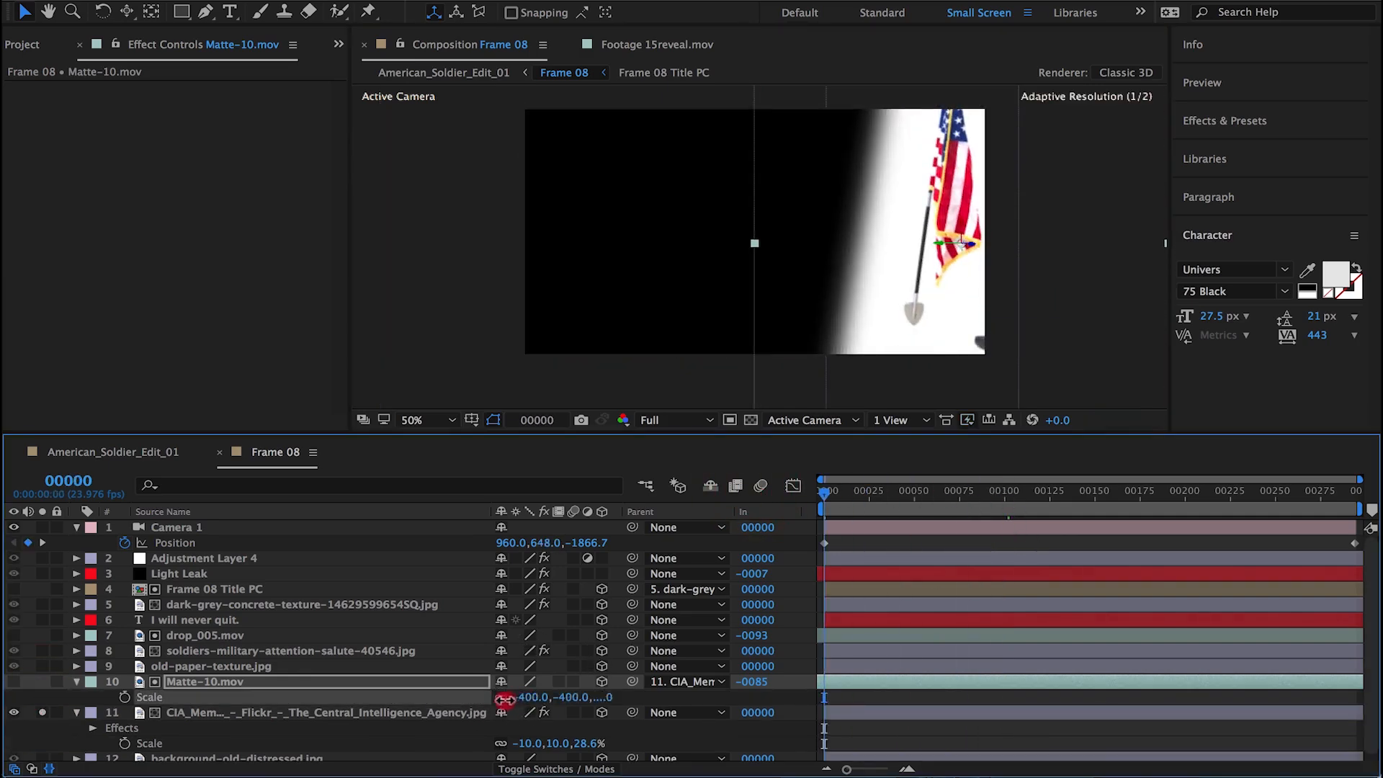
drag(640, 675, 651, 658)
Step: Reposition the resized Matte-10.mov over the flag, checking its reveal at frame 0 and around frame 111
drag(839, 490, 650, 497)
drag(918, 367, 870, 298)
drag(872, 493, 750, 503)
drag(895, 225, 821, 236)
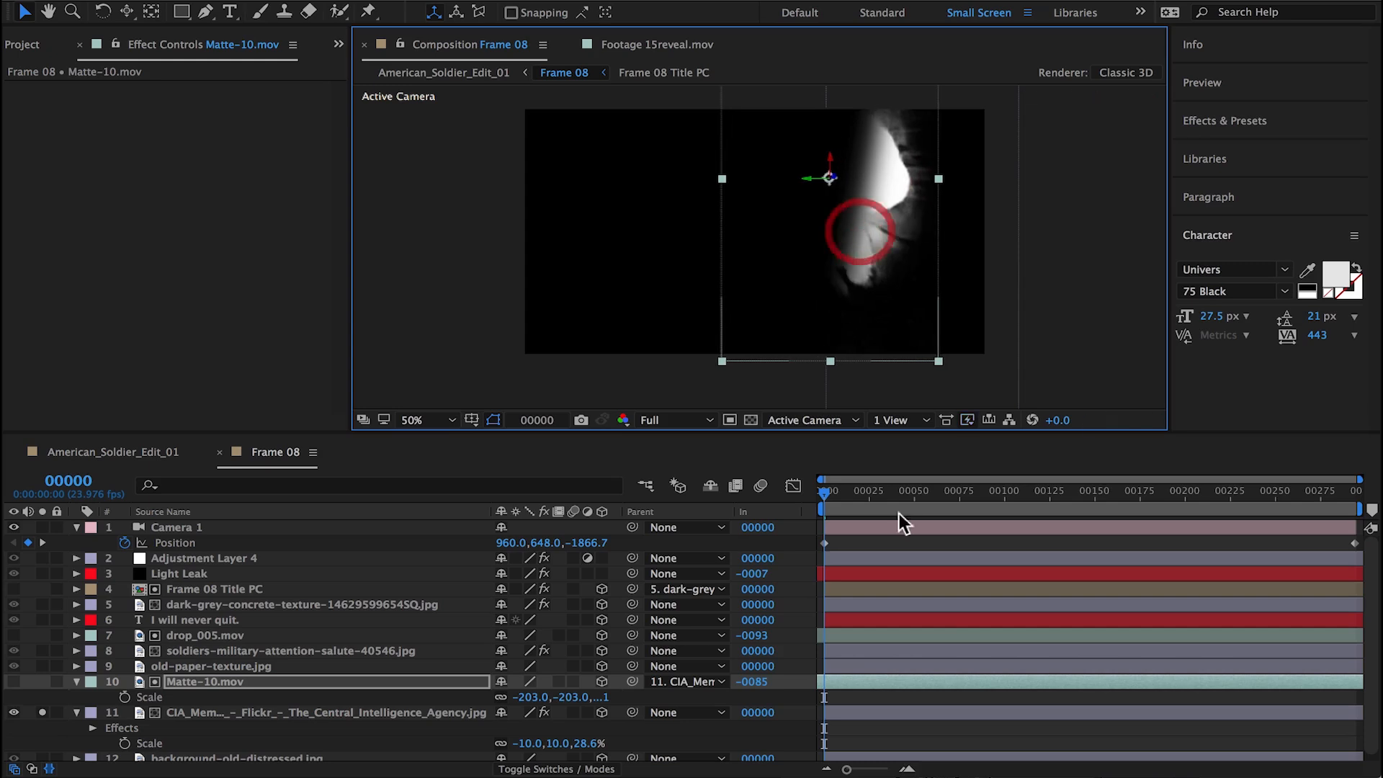
click(1023, 492)
drag(851, 328, 906, 325)
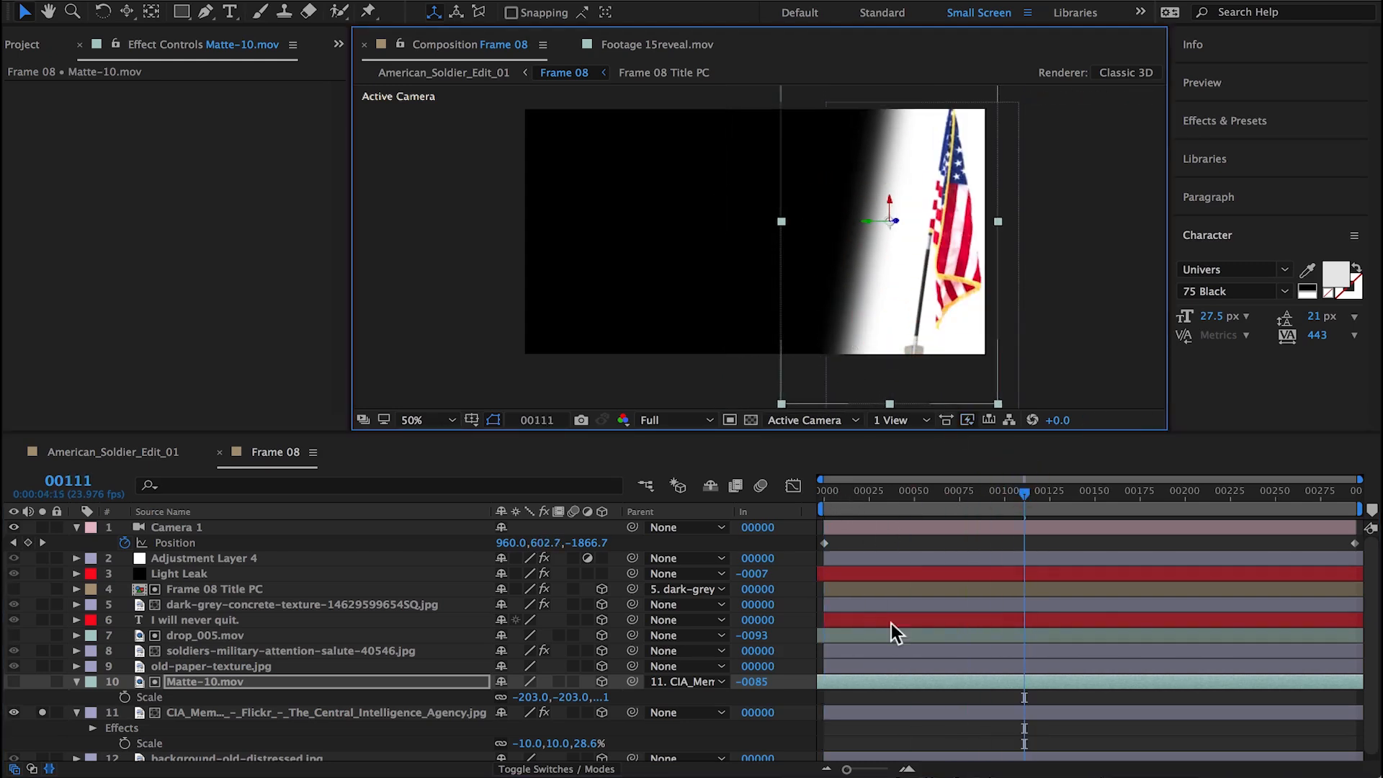
Step: Slide Matte-10.mov along the timeline so that it starts at frame 0
click(108, 697)
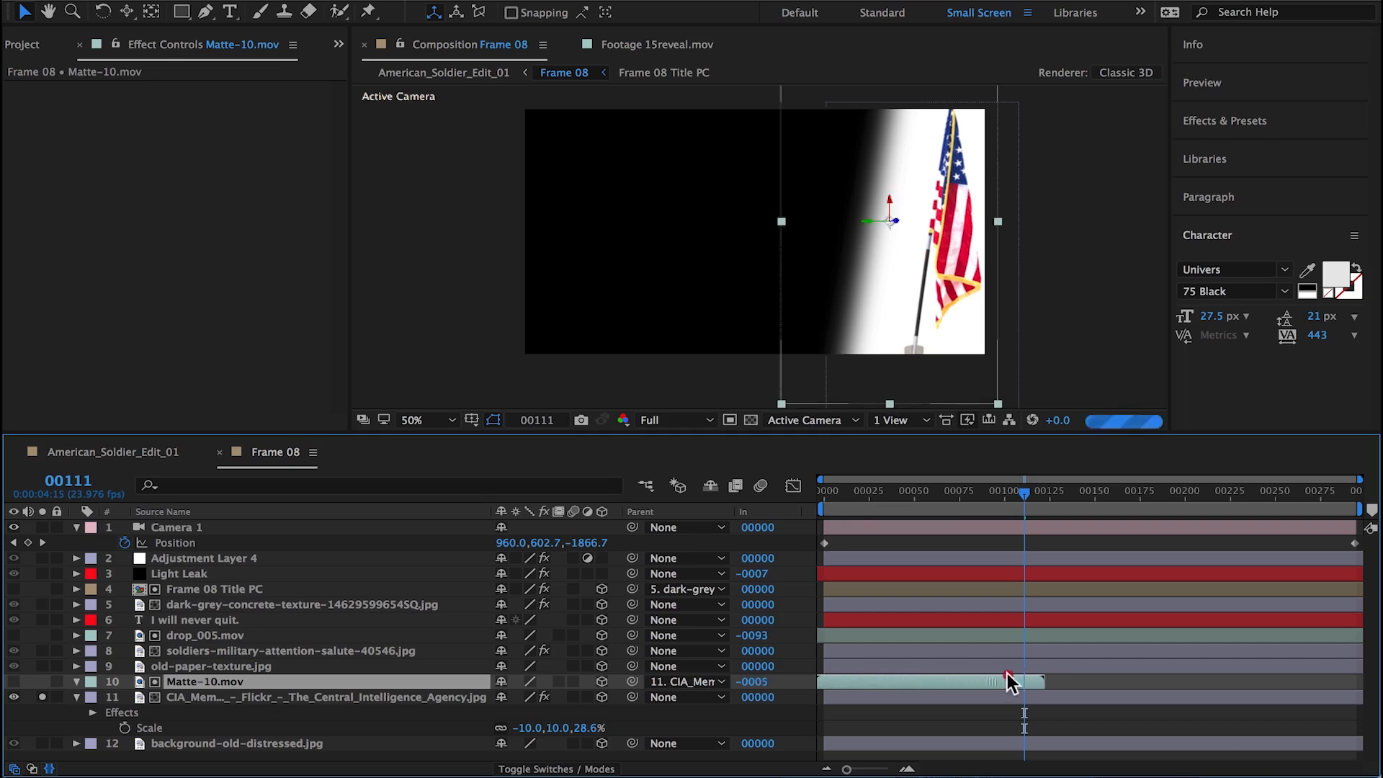
drag(1007, 680, 1016, 680)
mouse_move(1023, 493)
mouse_down()
mouse_move(866, 510)
mouse_move(1013, 491)
mouse_up()
Step: Enable time remapping on Matte-10.mov, extend it to the end of the composition, and unsolo the CIA memorial image
right_click(347, 681)
mouse_move(547, 191)
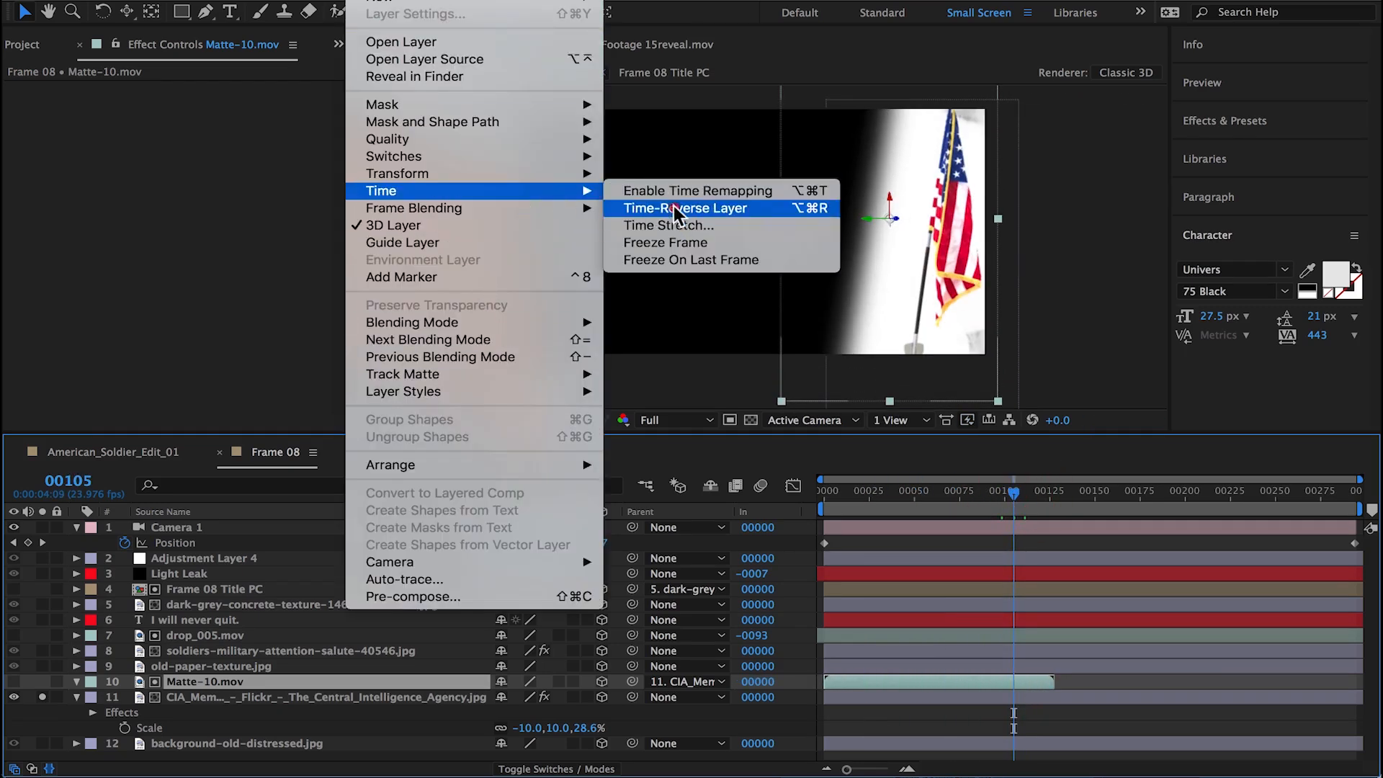
click(677, 208)
drag(1017, 493, 1177, 478)
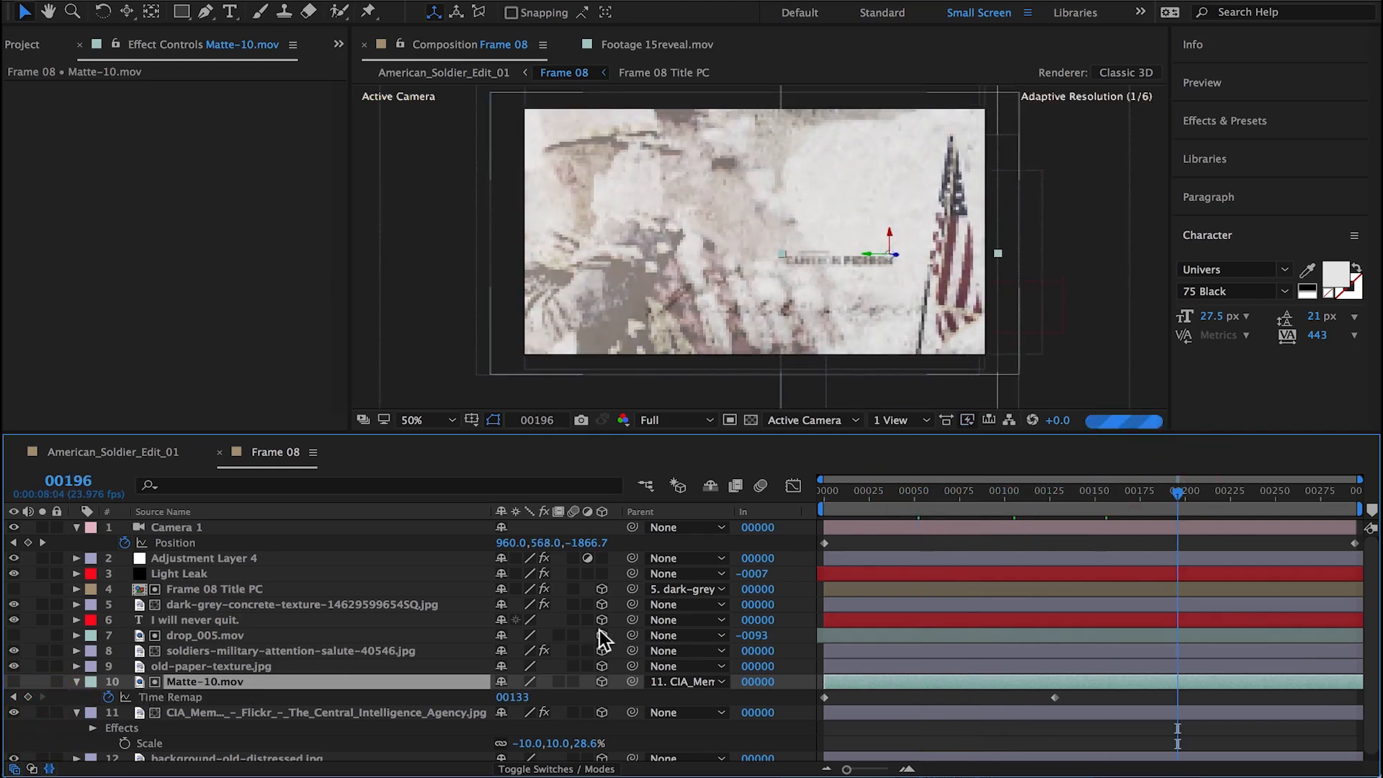
Step: Set the Z position of the dark-grey concrete texture layer to -500
click(182, 710)
key(p)
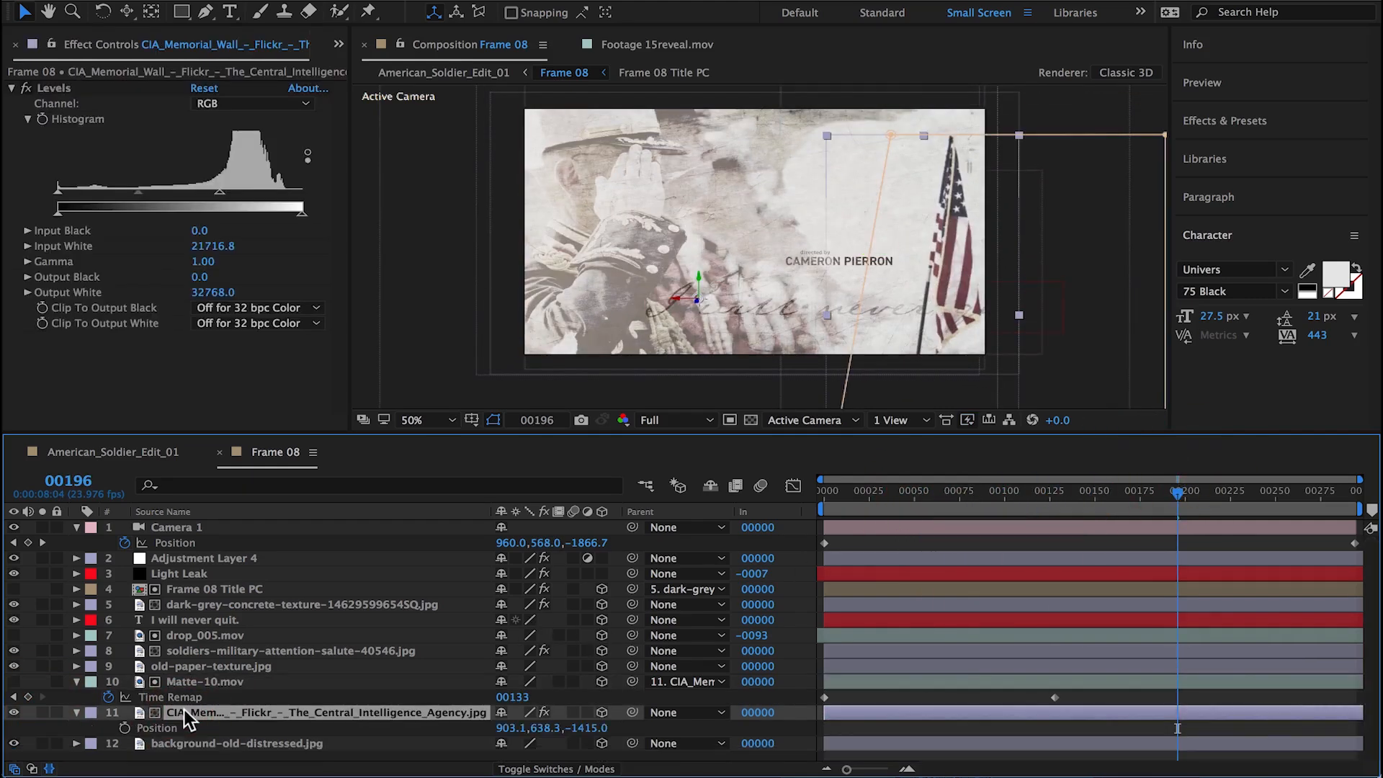
click(196, 603)
text(p)
text(-5)
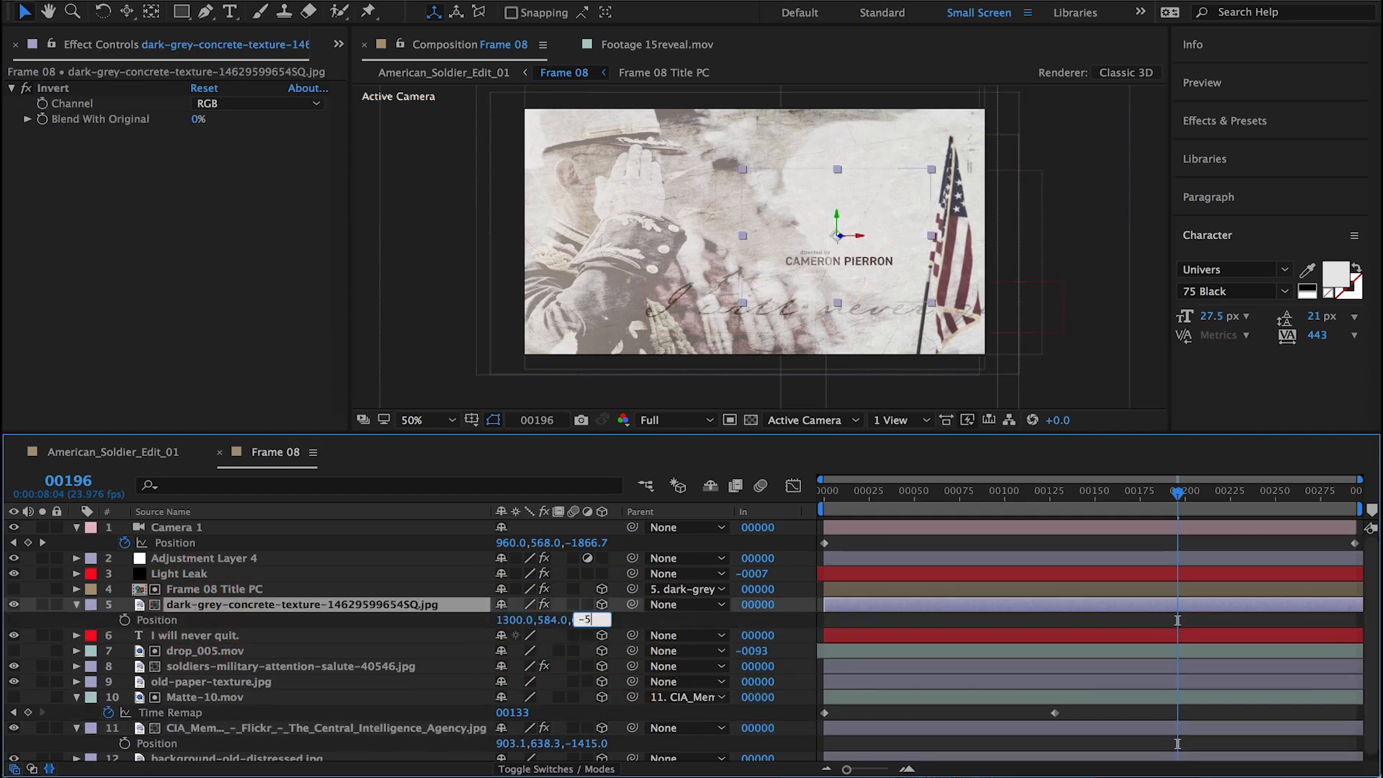
text(00)
key(Return)
Step: Scale the dark-grey concrete texture layer to 25% and reposition it with its title beside the flag
text(s)
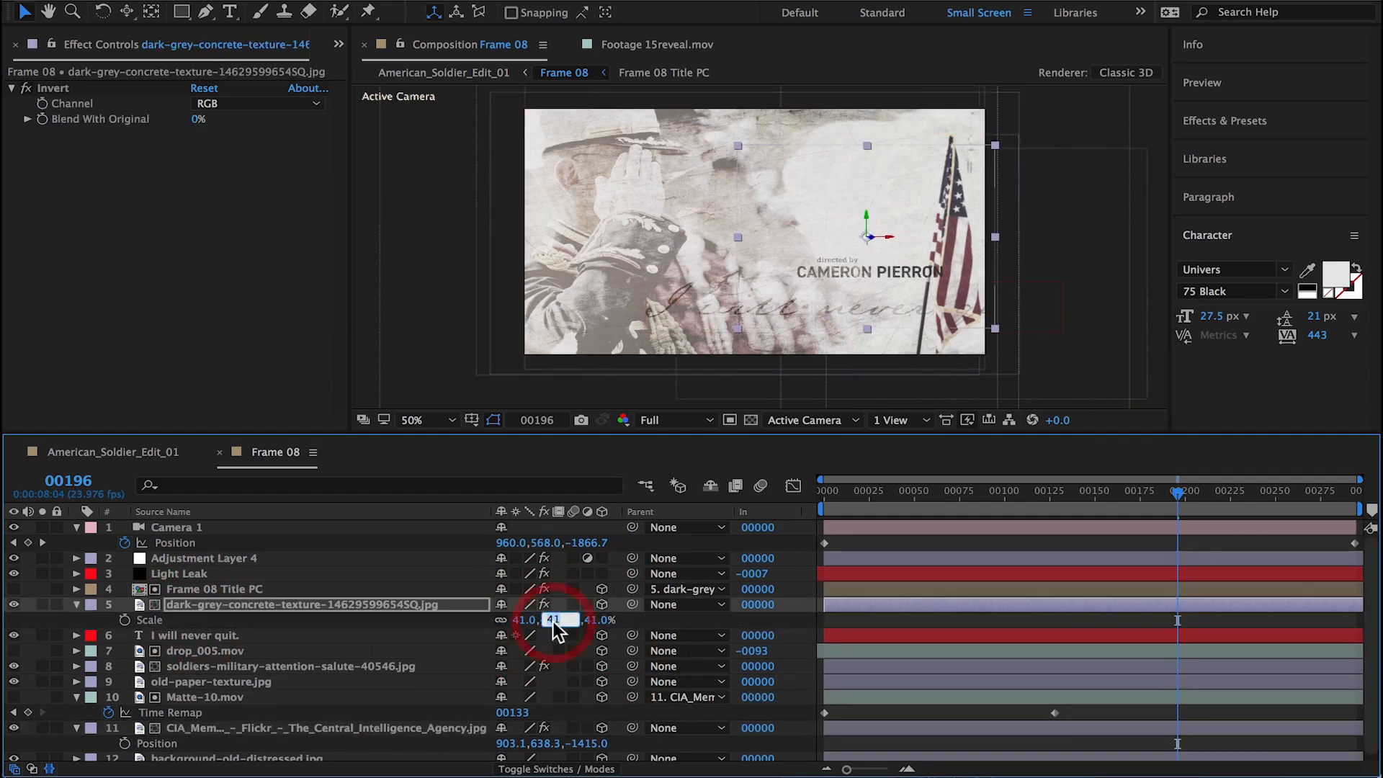
text(22)
key(Return)
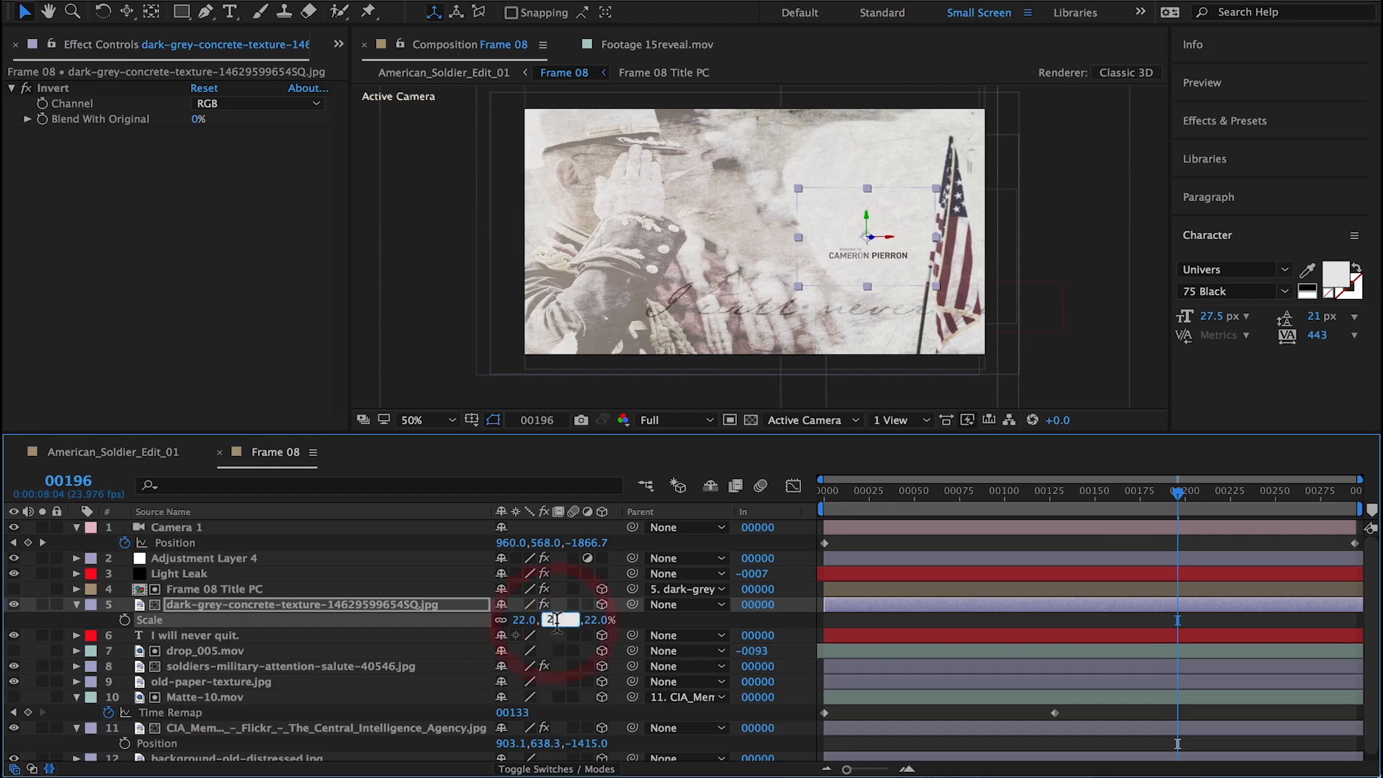
drag(1178, 492, 963, 504)
key(End)
click(879, 260)
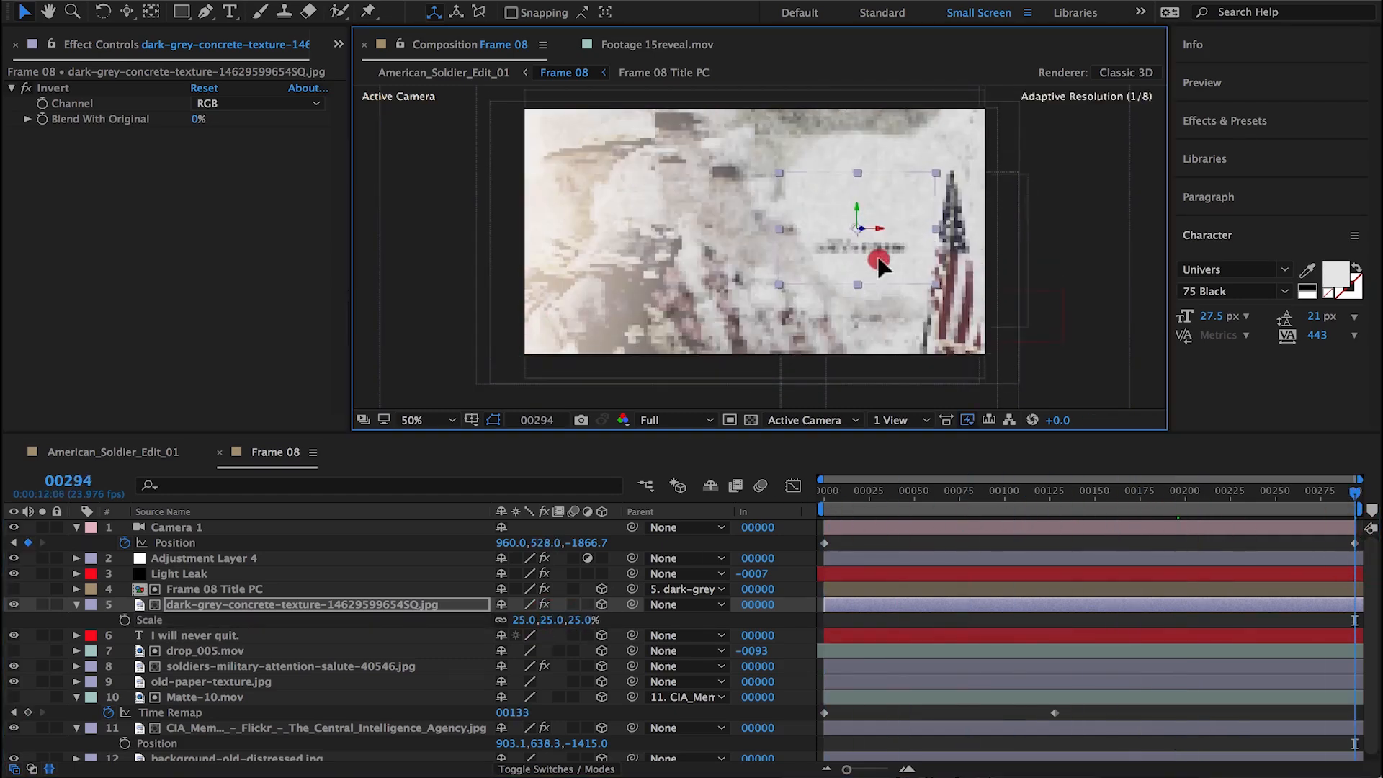
mouse_move(1345, 509)
mouse_down()
mouse_move(867, 497)
mouse_move(1354, 501)
mouse_up()
Step: Try to enable time remapping on the Light Leak layer
click(195, 574)
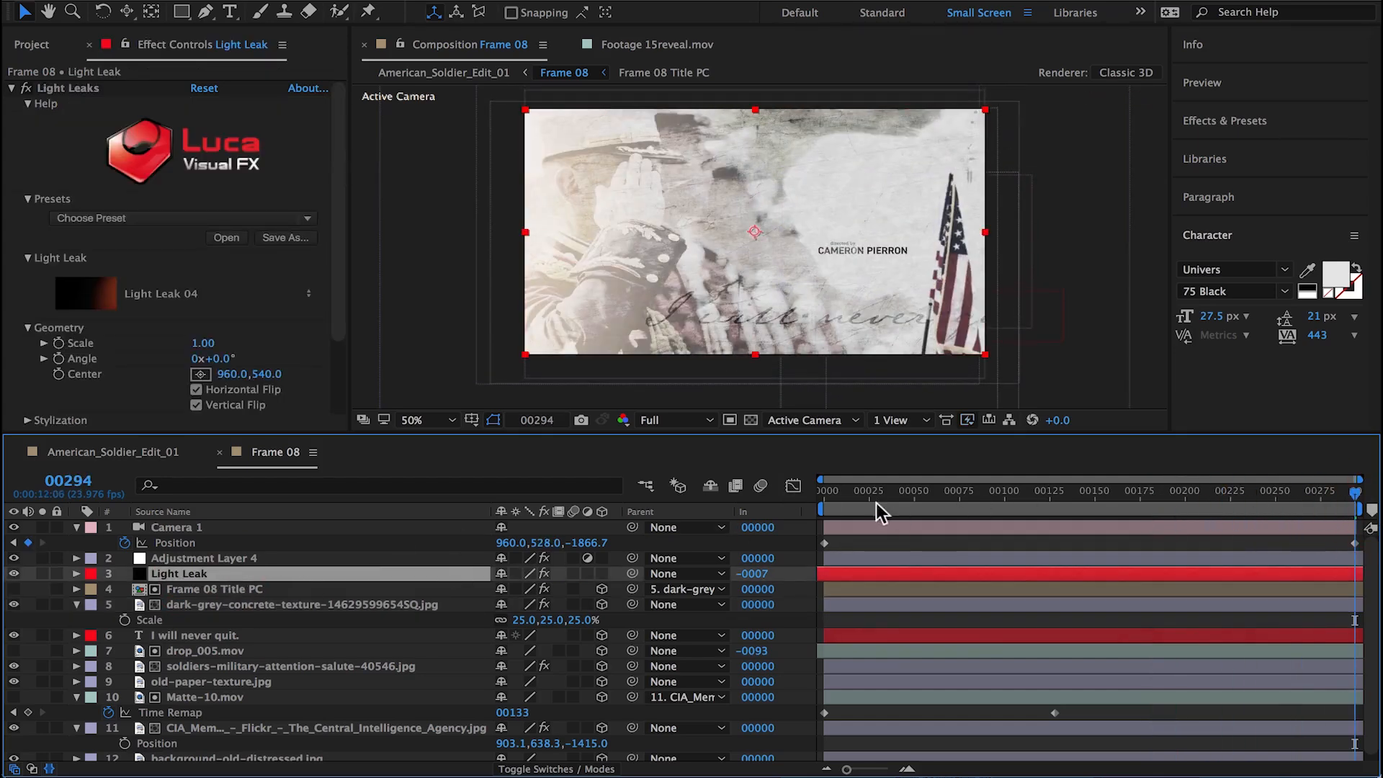
drag(934, 503, 791, 492)
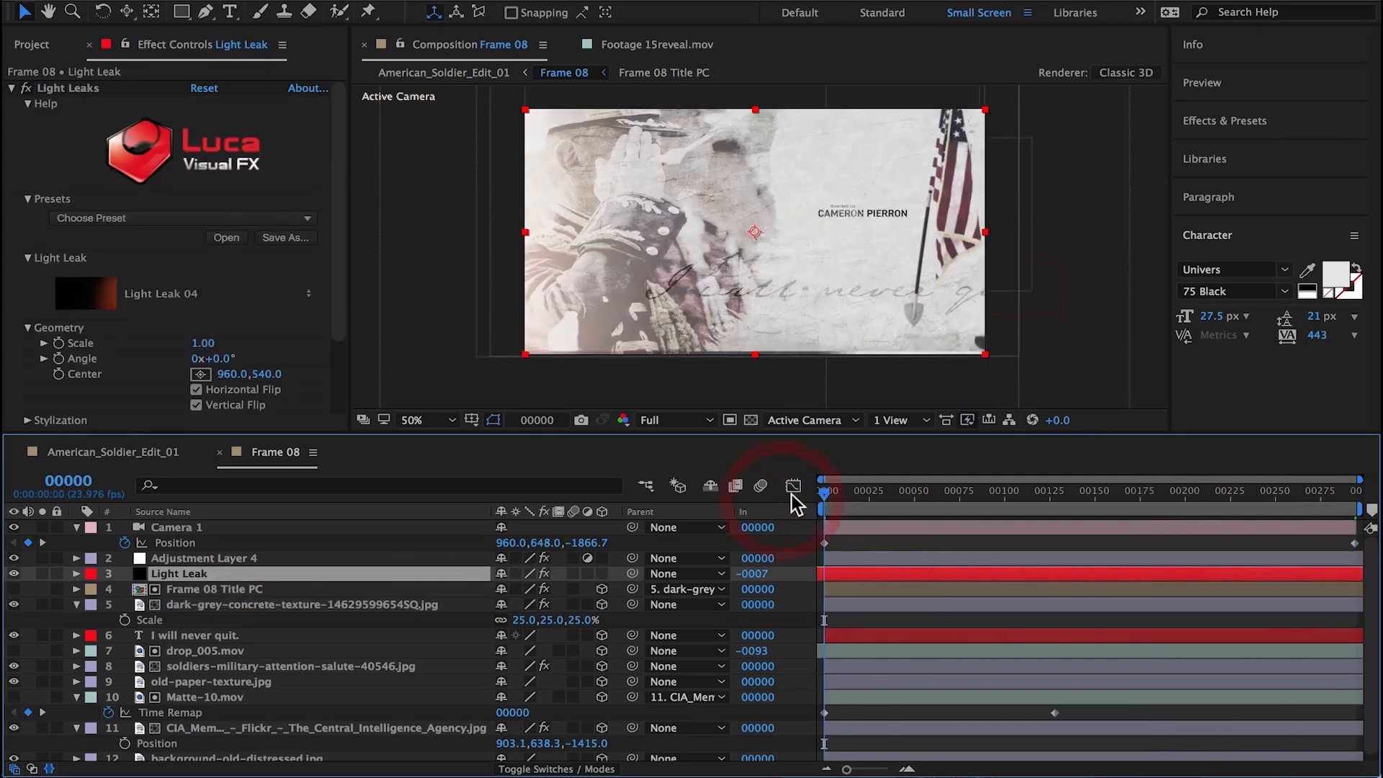
click(373, 0)
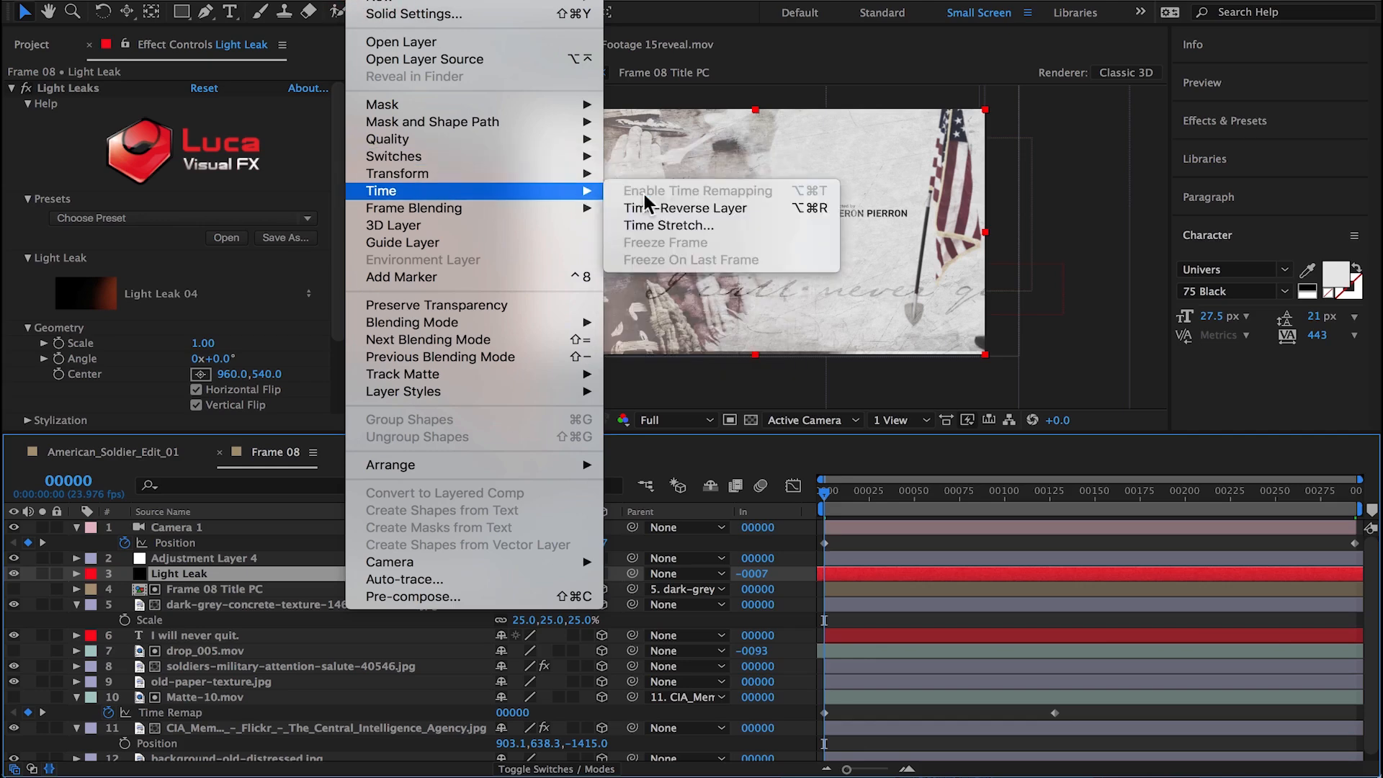
click(10, 89)
click(10, 89)
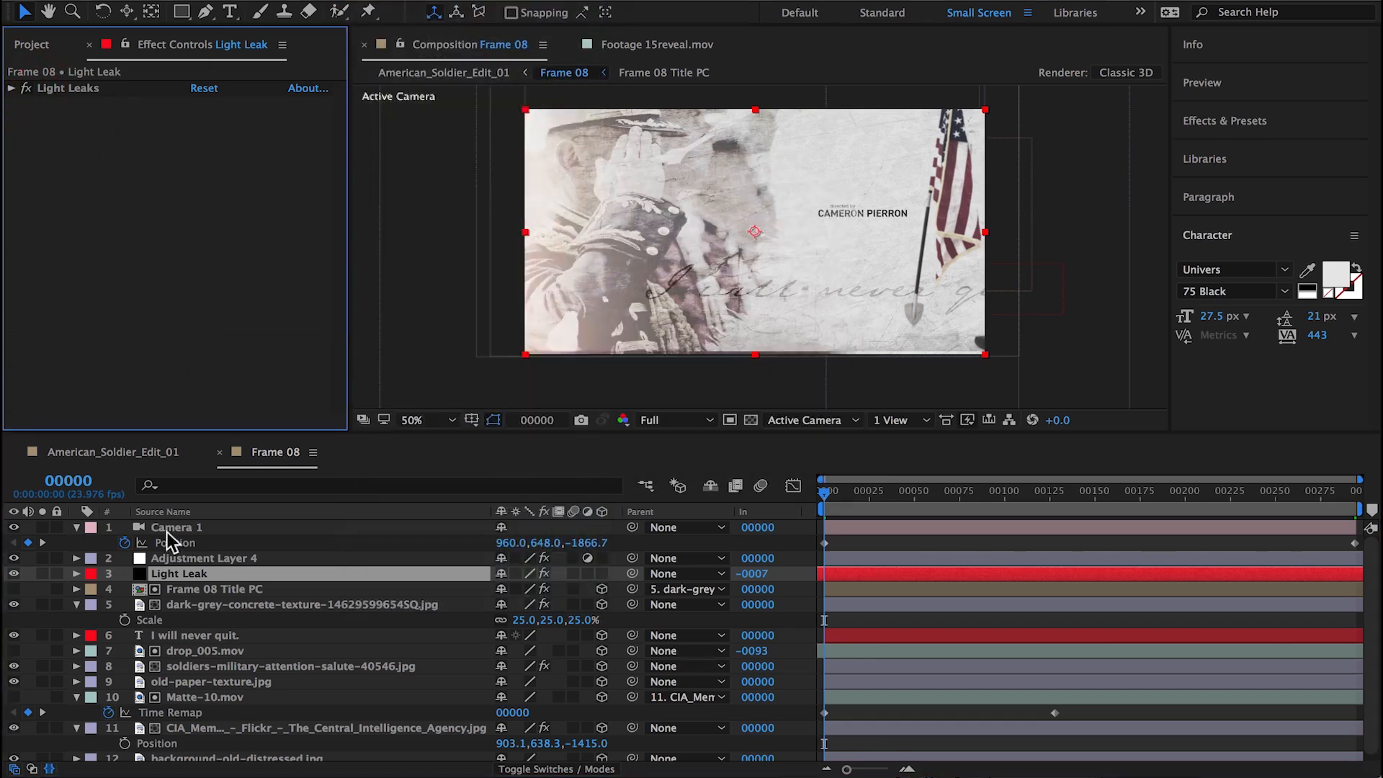
Step: Pre-compose the Light Leak layer as Light Leak Comp 1 and collapse its transformations
click(173, 575)
right_click(147, 564)
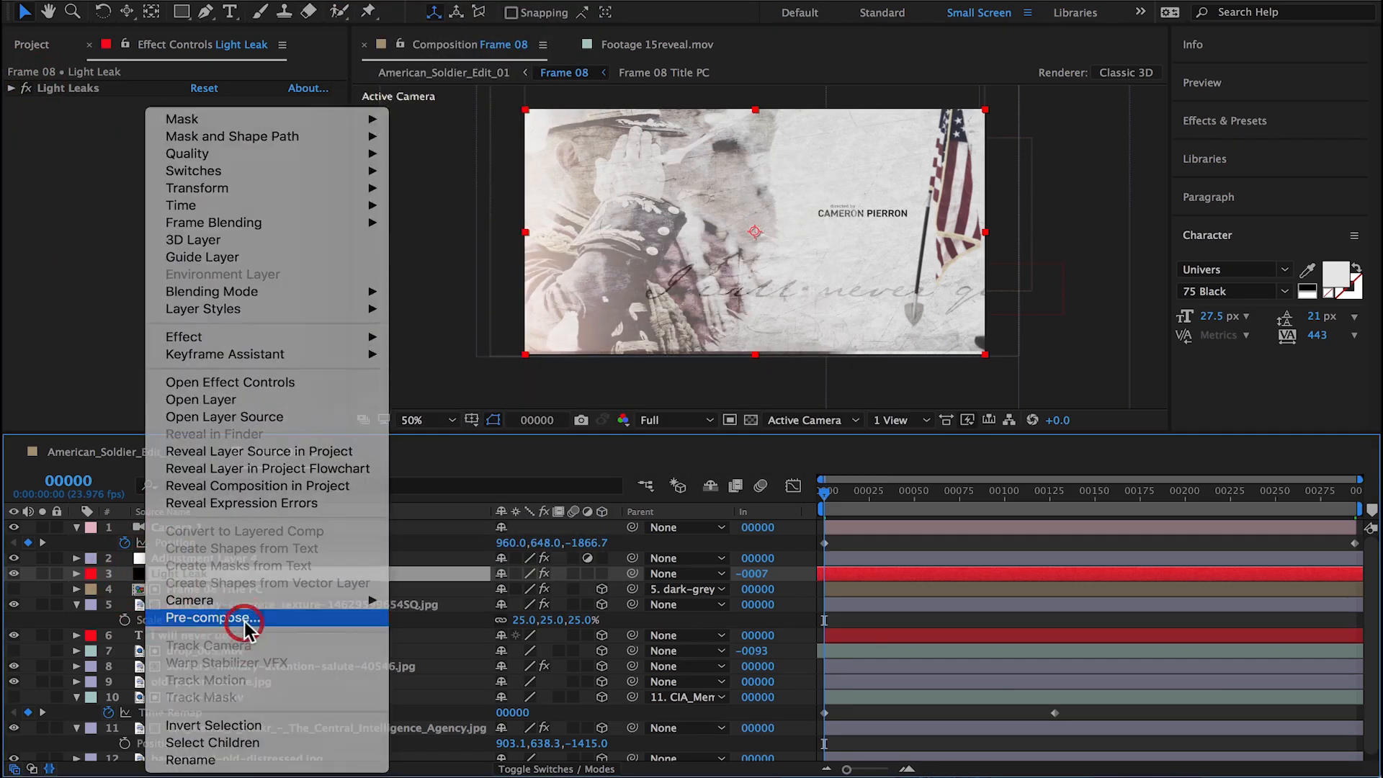
click(229, 617)
click(847, 599)
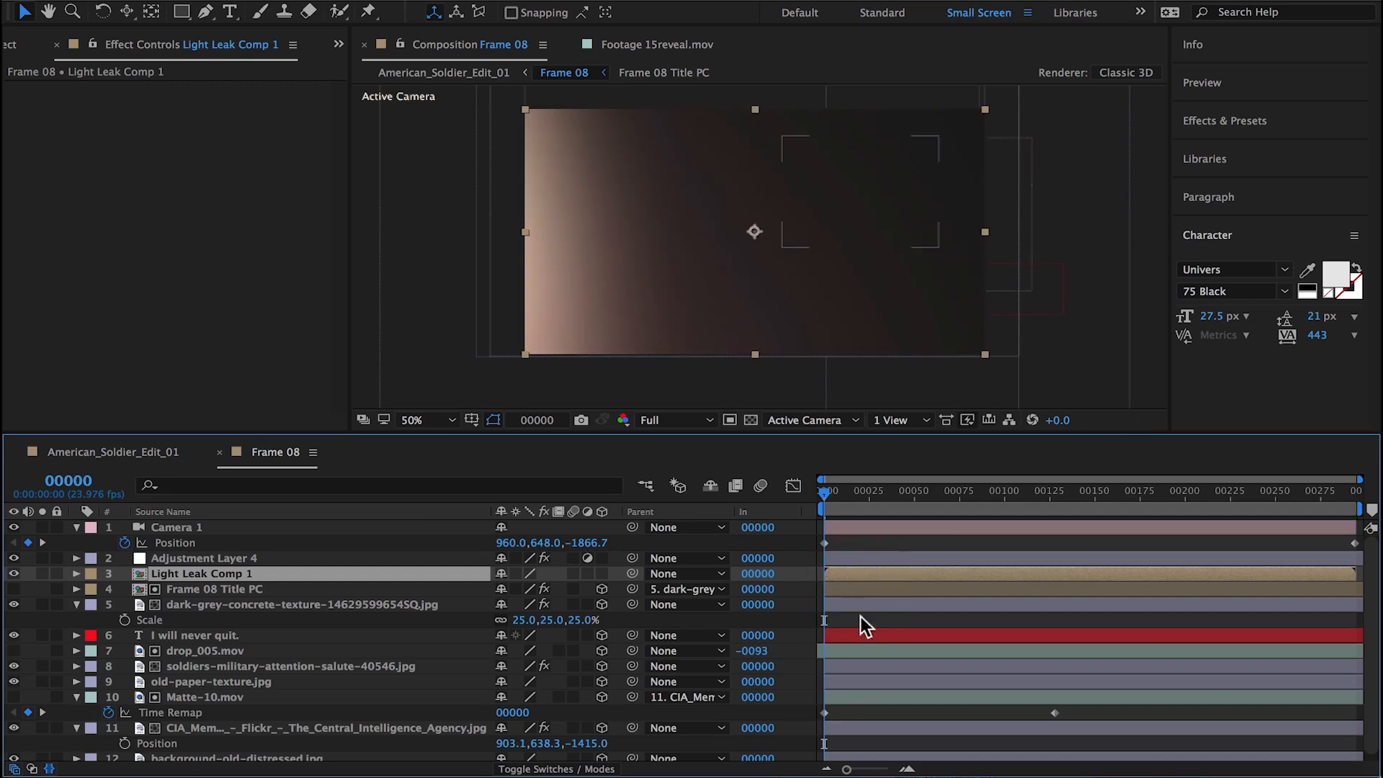
click(515, 574)
Step: Enable time remapping on Light Leak Comp 1
click(360, 2)
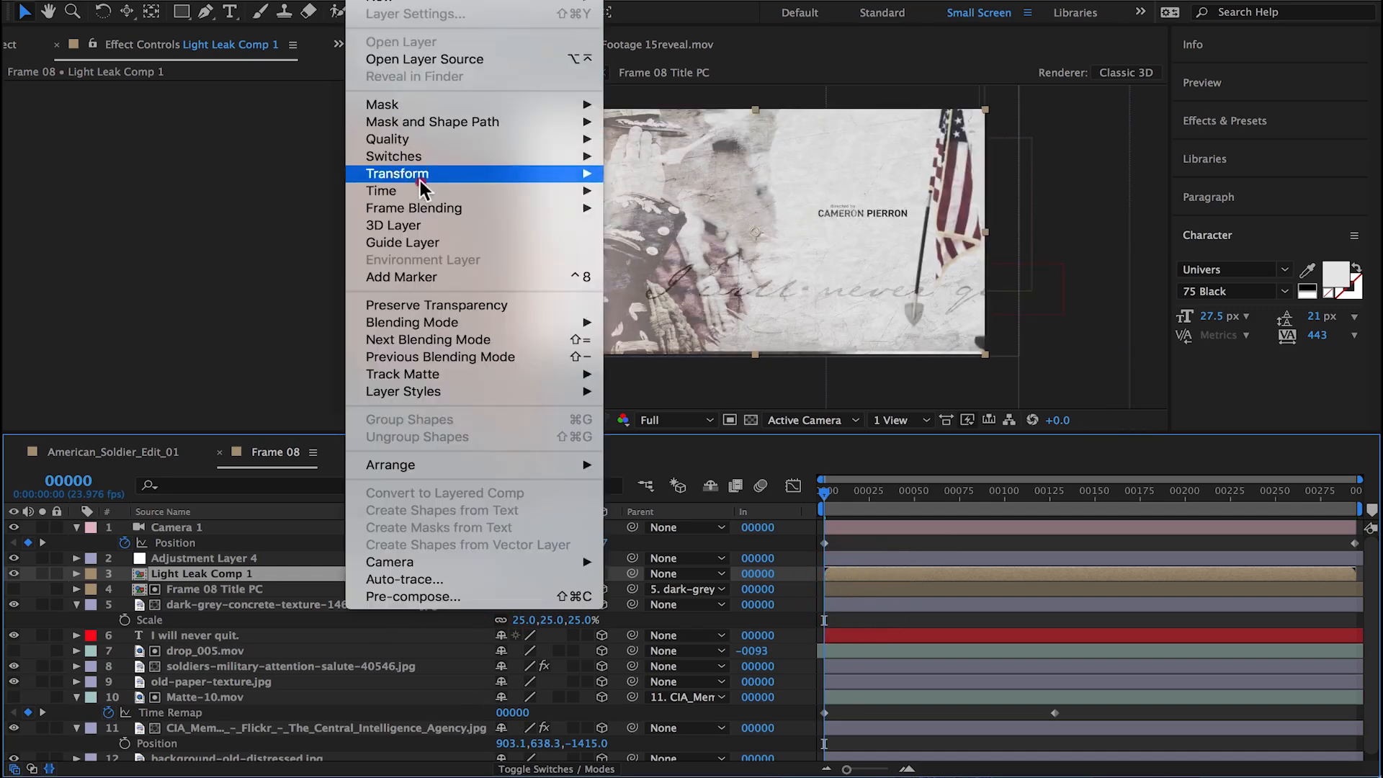
mouse_move(420, 190)
click(630, 195)
right_click(817, 591)
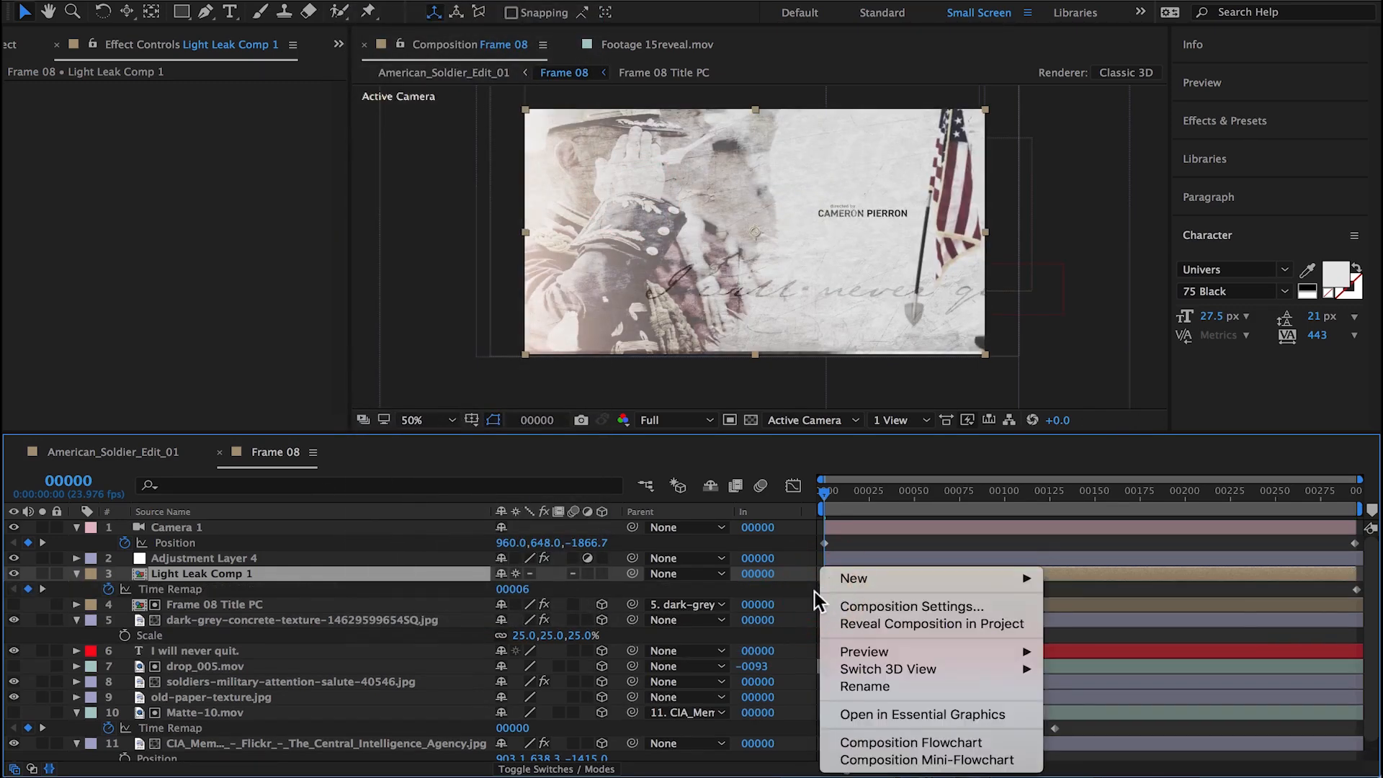
right_click(823, 590)
click(891, 691)
Step: Add the expression wiggle(12,50) to the Opacity of Light Leak Comp 1
drag(840, 494, 871, 516)
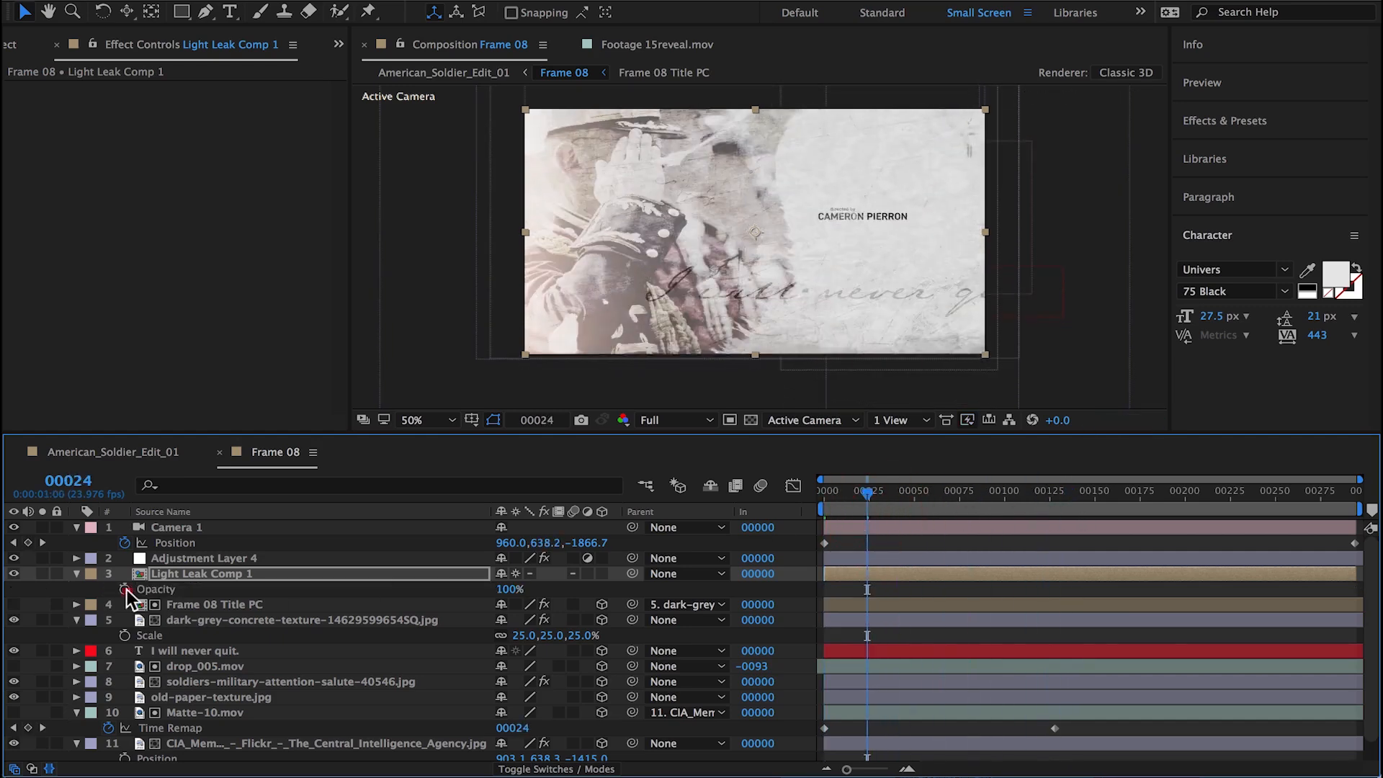
alt+click(125, 589)
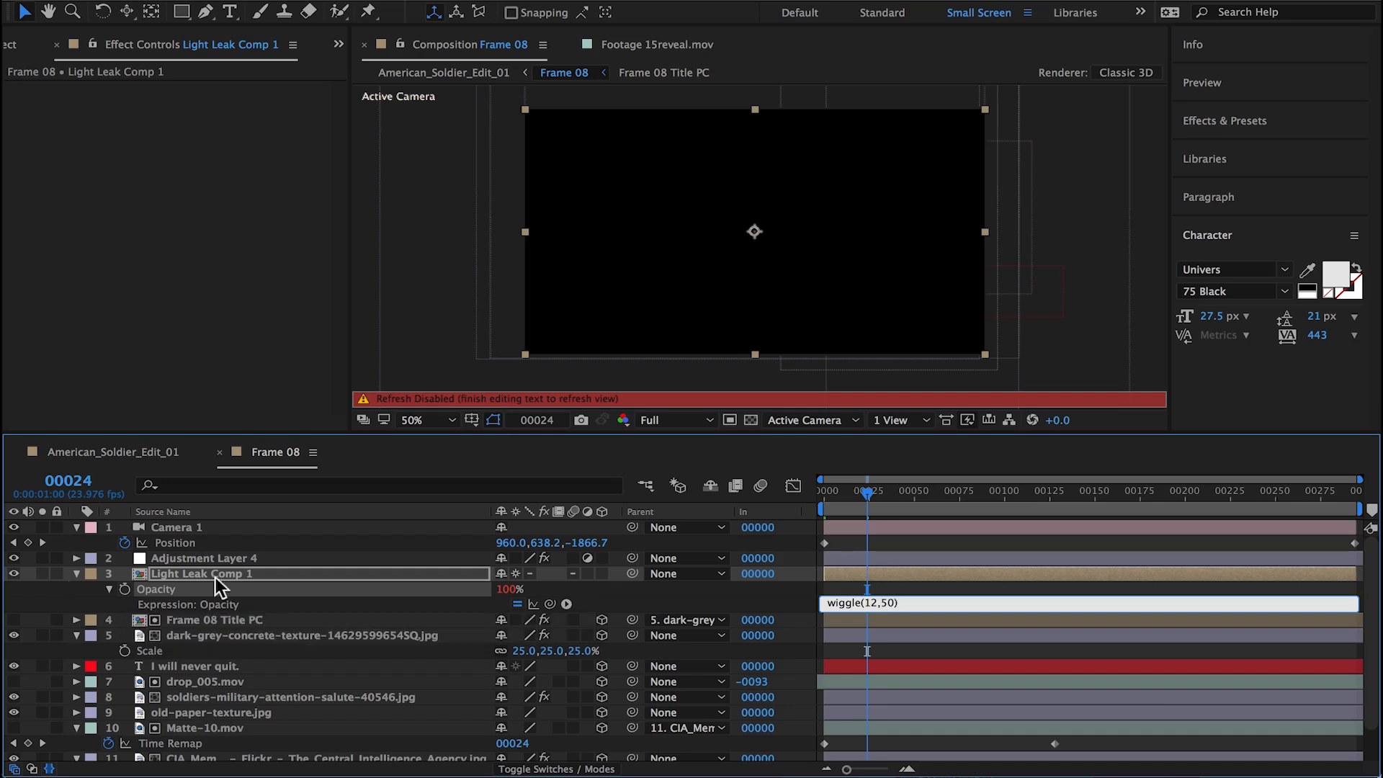
click(929, 588)
Step: Preview the flicker of Light Leak Comp 1 in solo and the whole Frame 08 animation with all layers
click(42, 573)
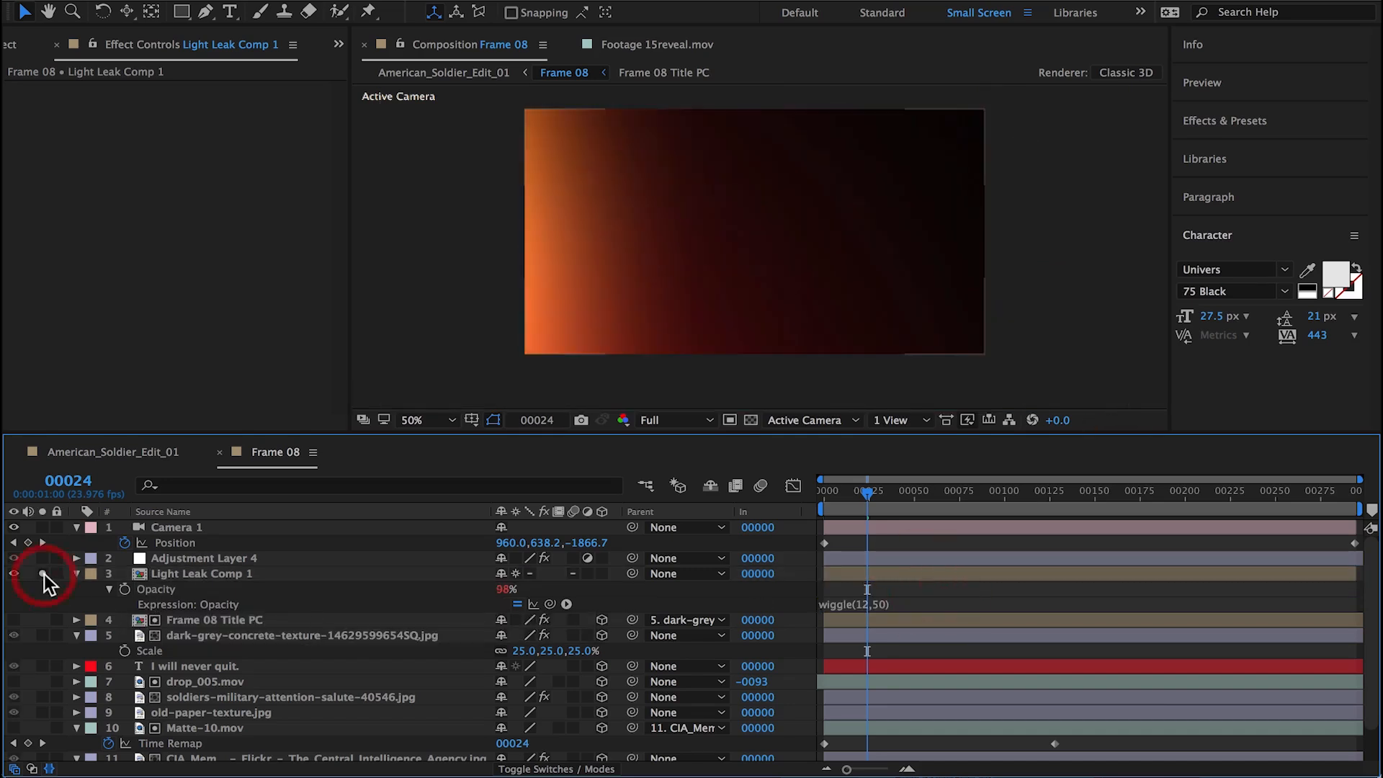
key(space)
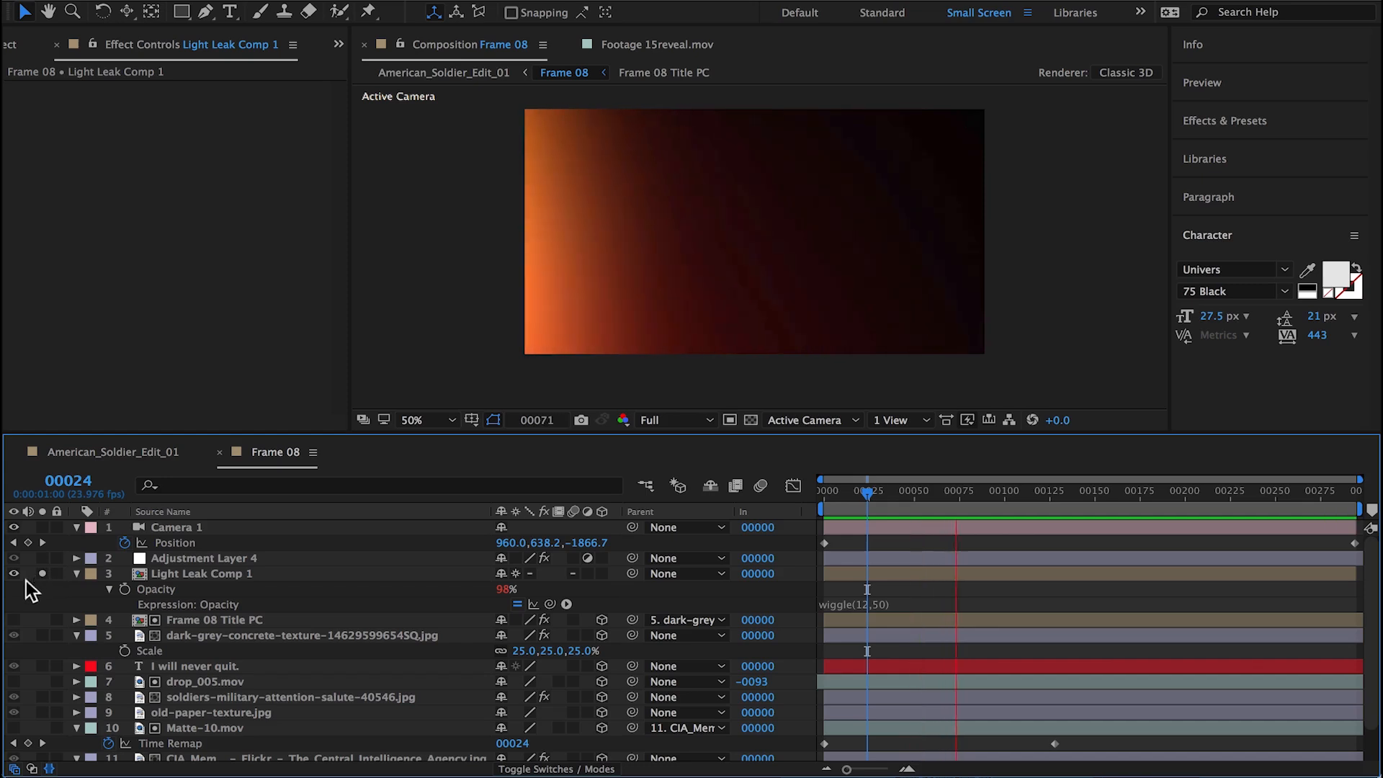
click(42, 573)
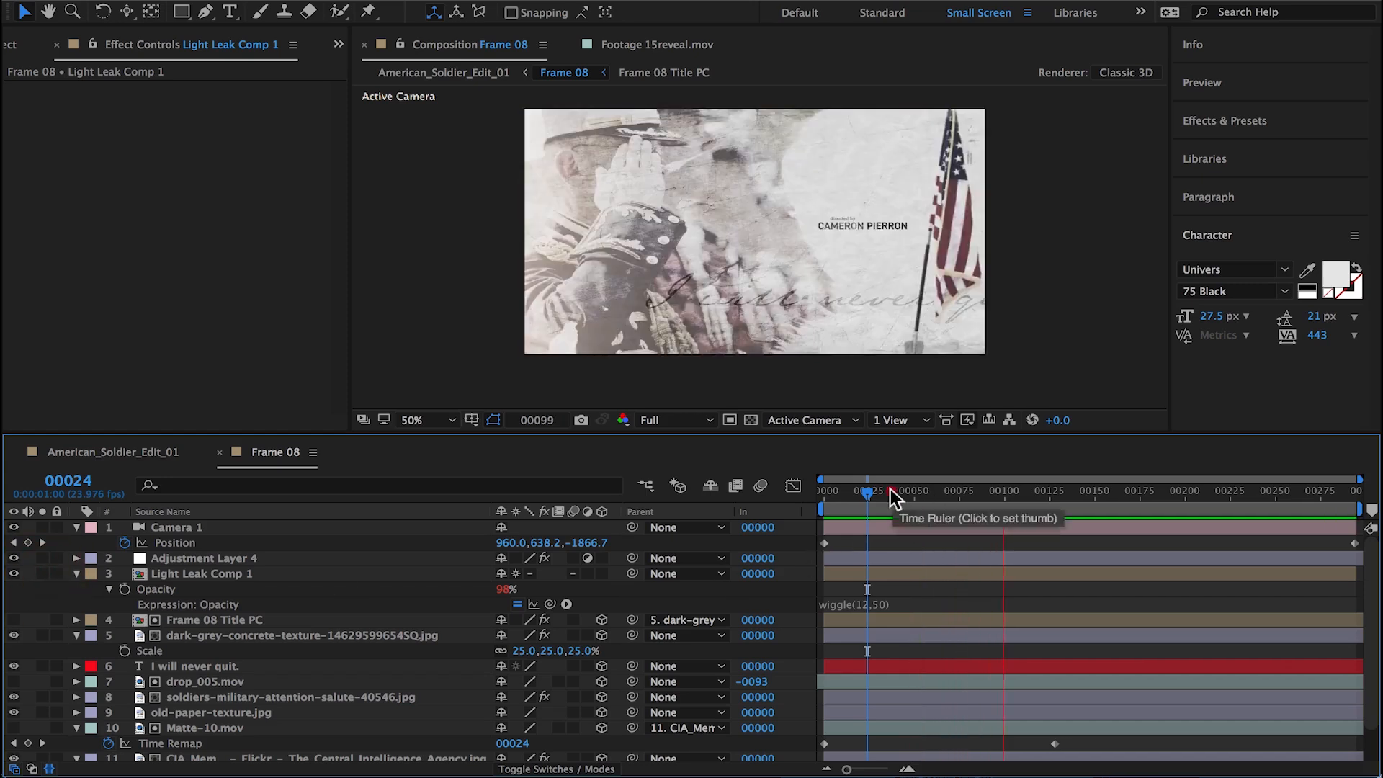
drag(890, 490, 942, 490)
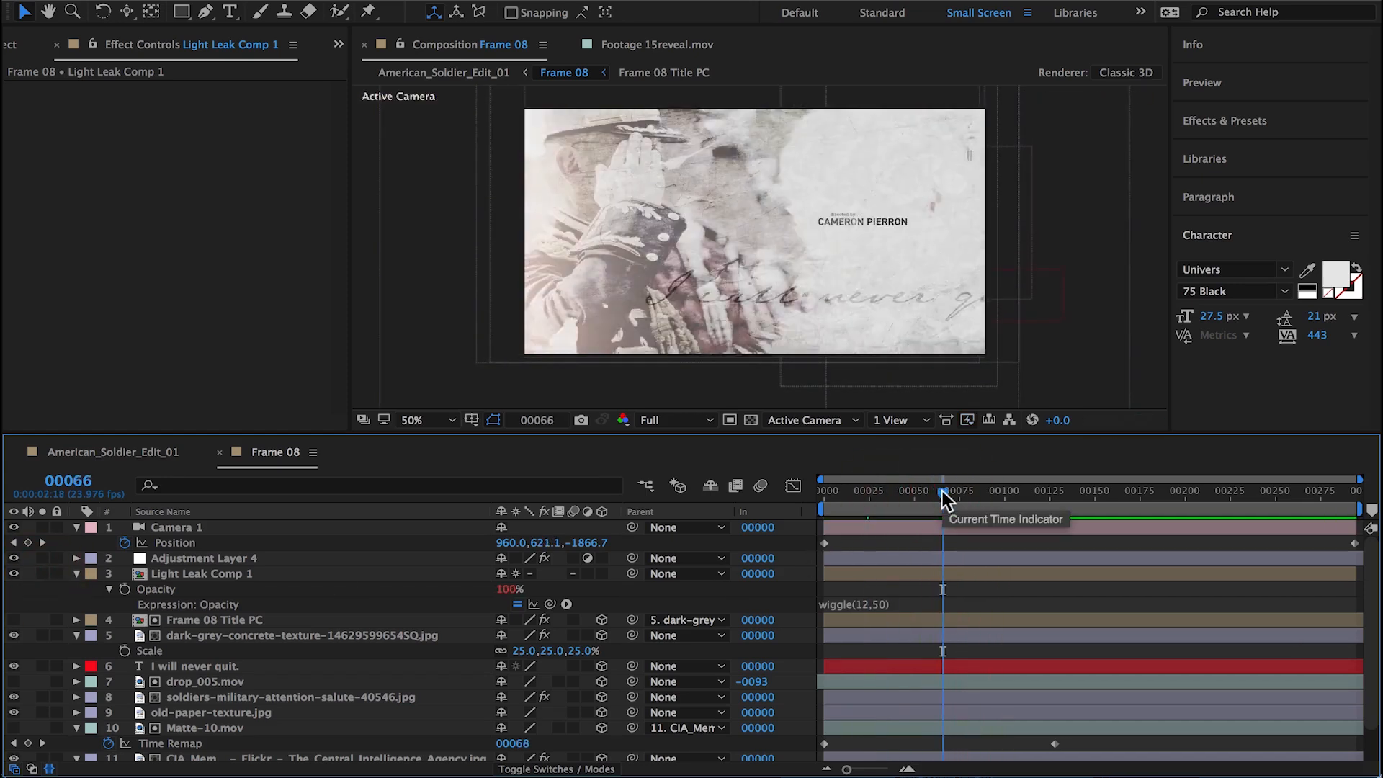
key(space)
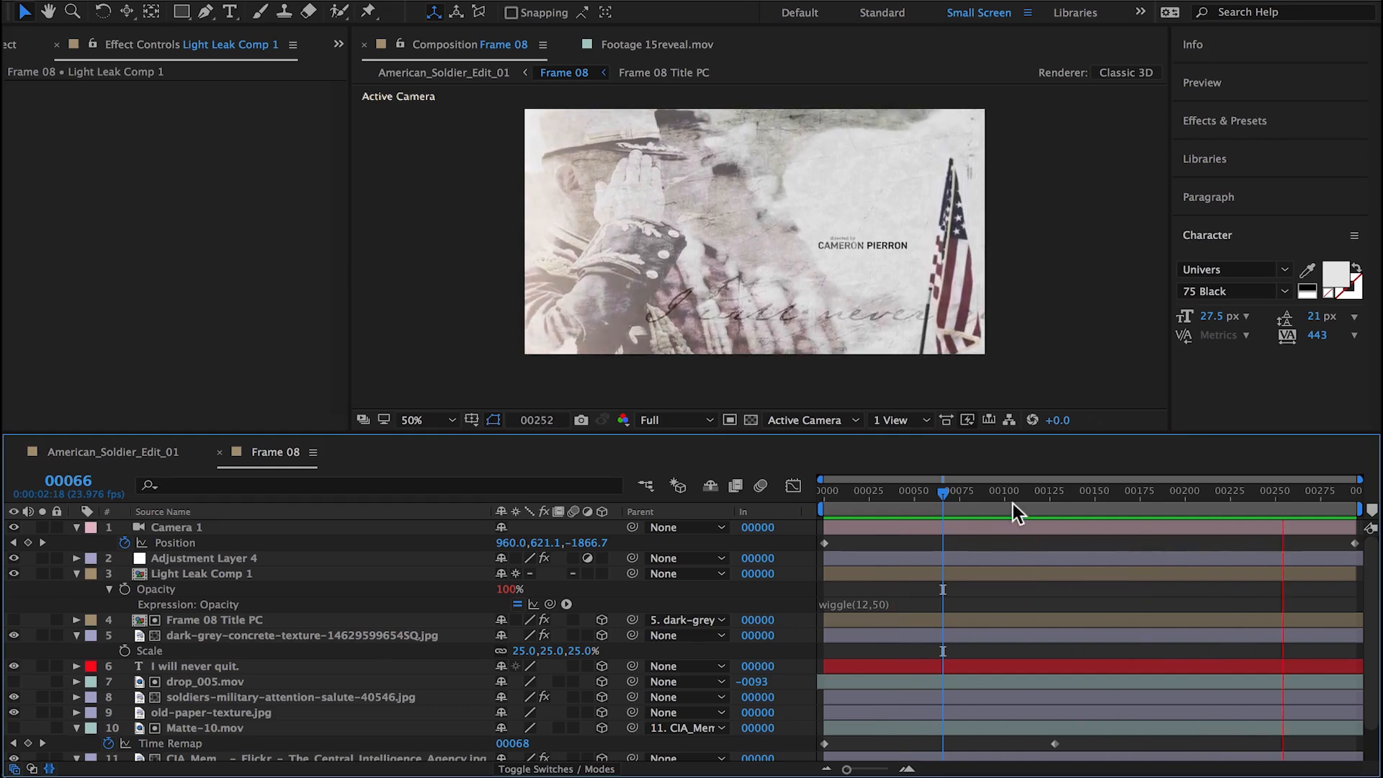
Step: Slide the drop_005.mov matte layer in time so that its In point sits at frame -51
drag(1058, 500, 1016, 502)
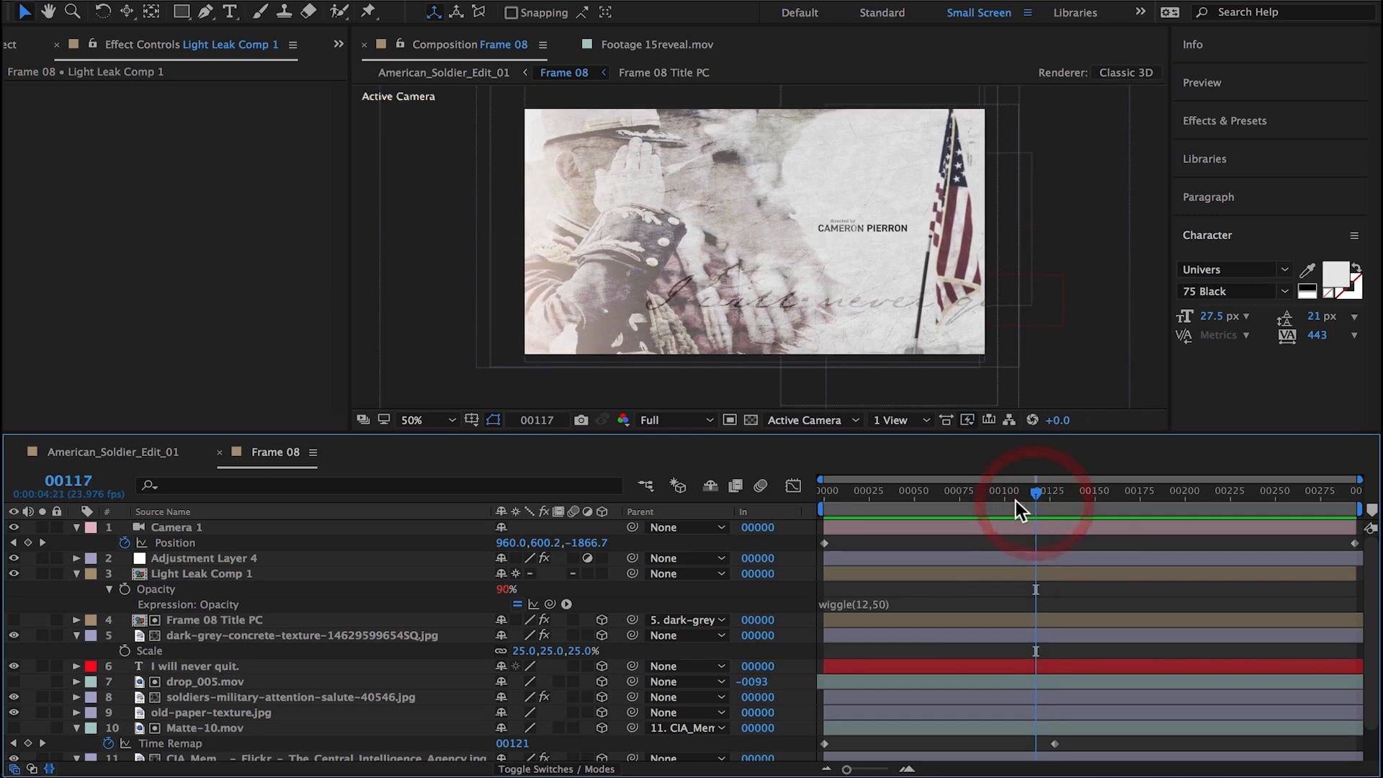
key(Home)
scroll(245, 720, down, 2)
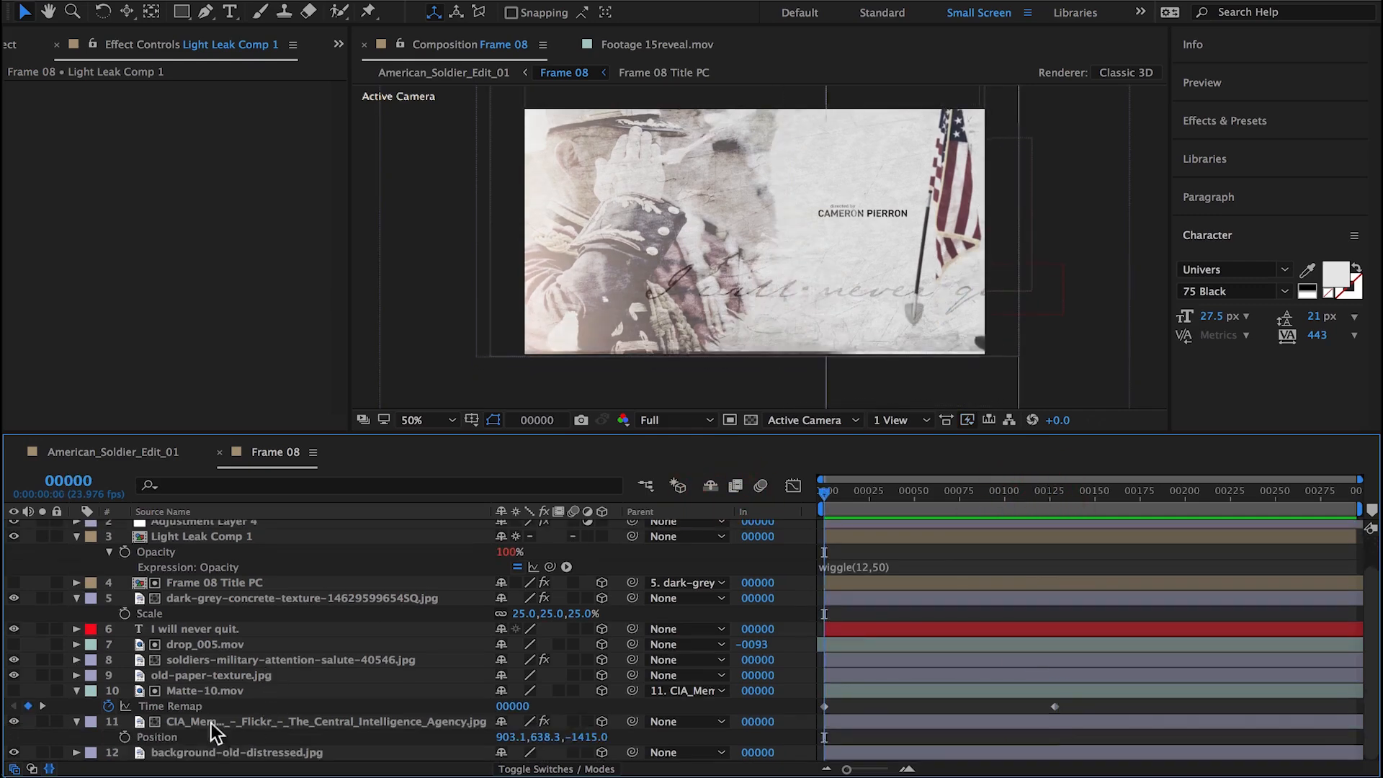
click(43, 660)
click(42, 661)
click(183, 643)
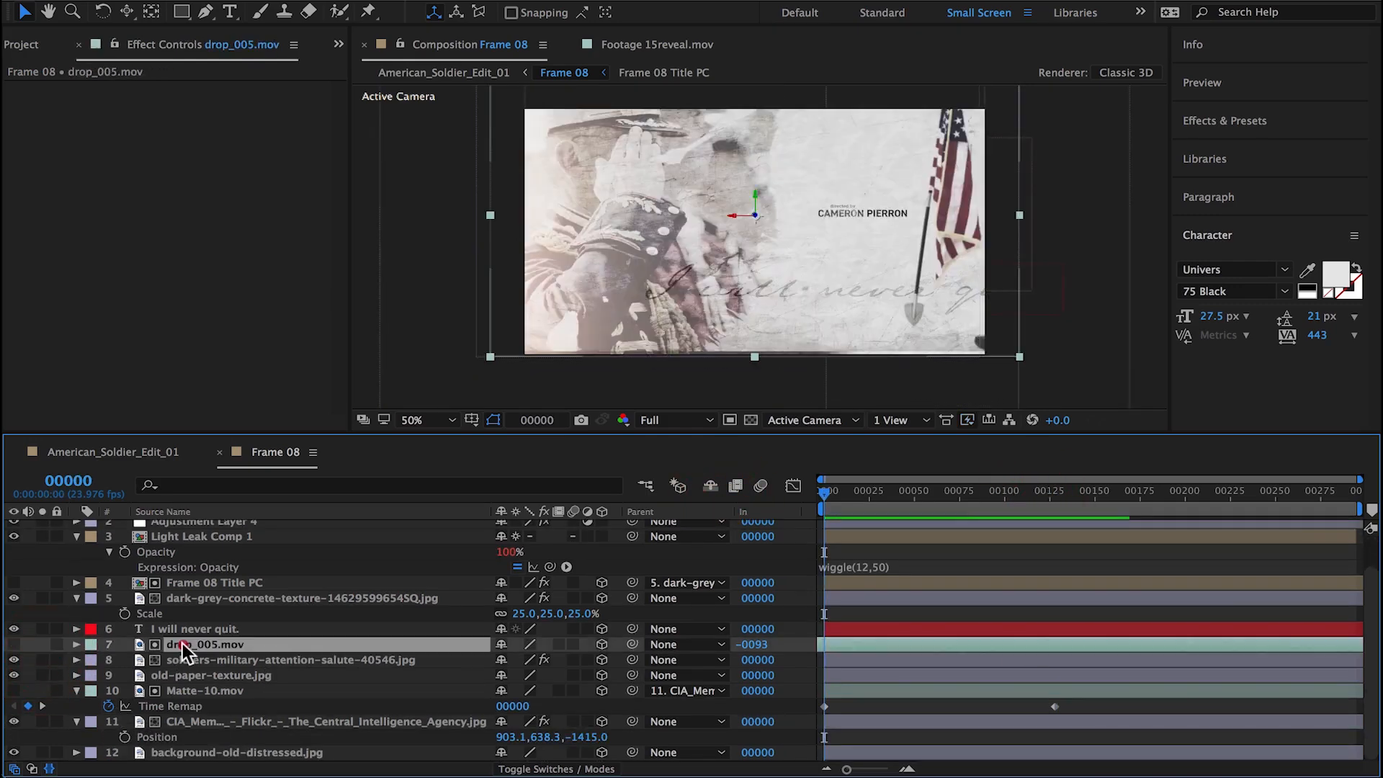
drag(987, 643, 875, 649)
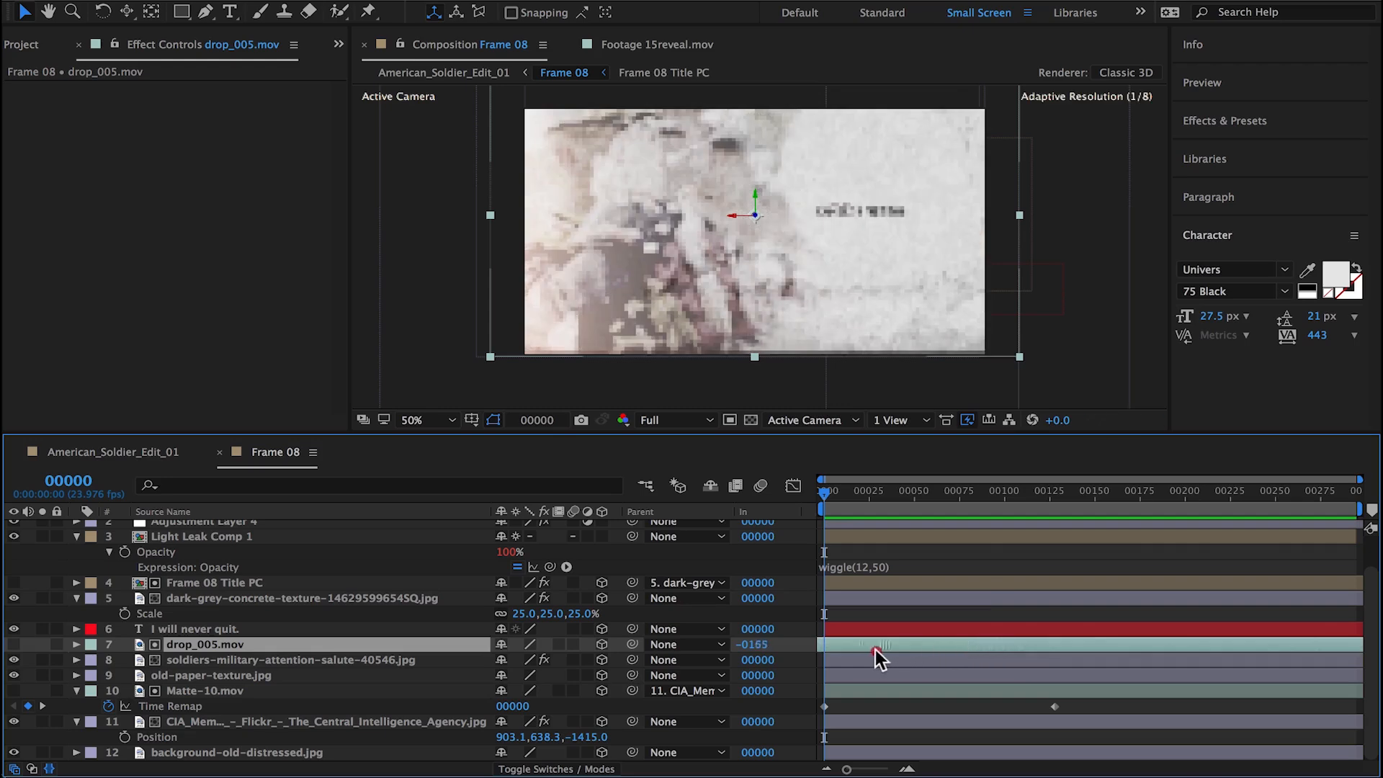
mouse_move(1107, 657)
mouse_down()
mouse_move(1204, 655)
mouse_move(1088, 650)
mouse_up()
Step: Time-reverse the Position keyframes of Camera 1
scroll(231, 537, up, 2)
click(173, 528)
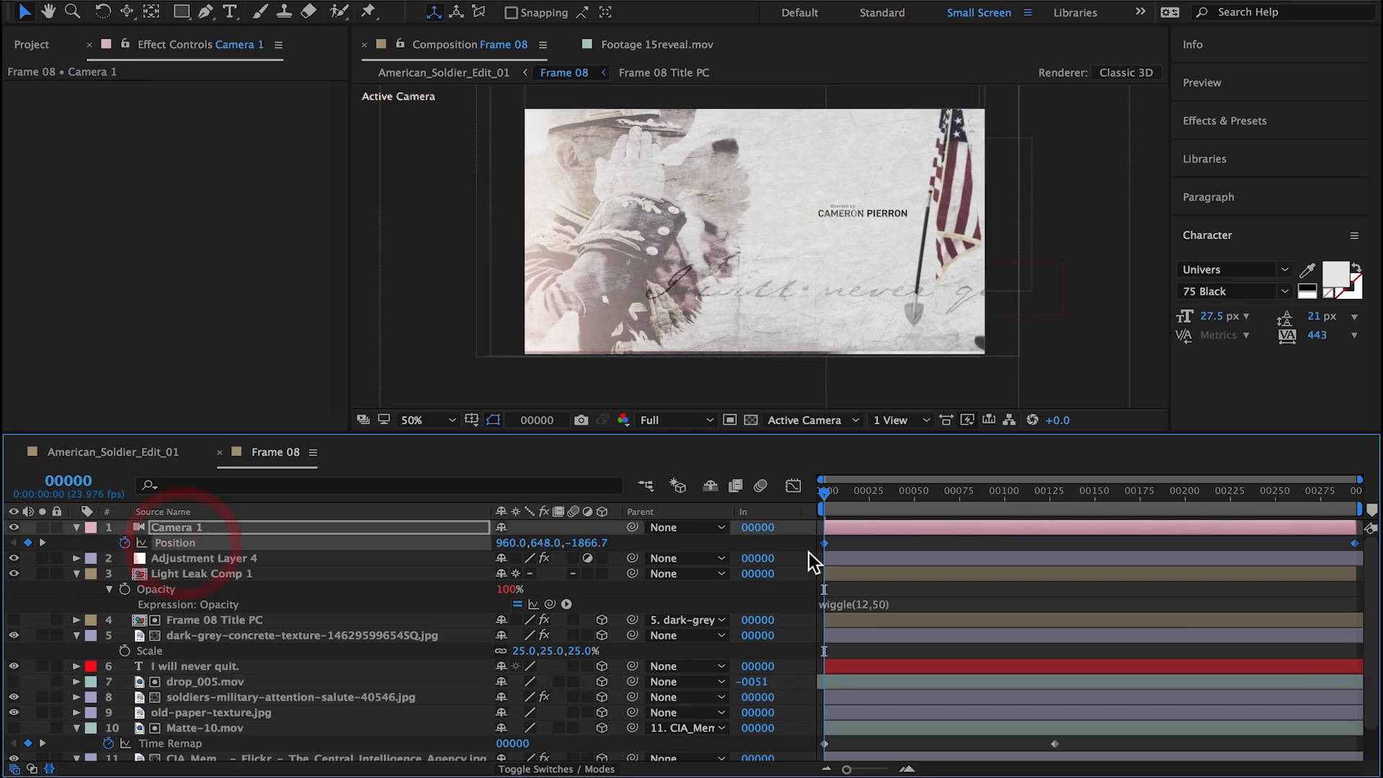
right_click(823, 542)
mouse_move(1008, 752)
click(1087, 759)
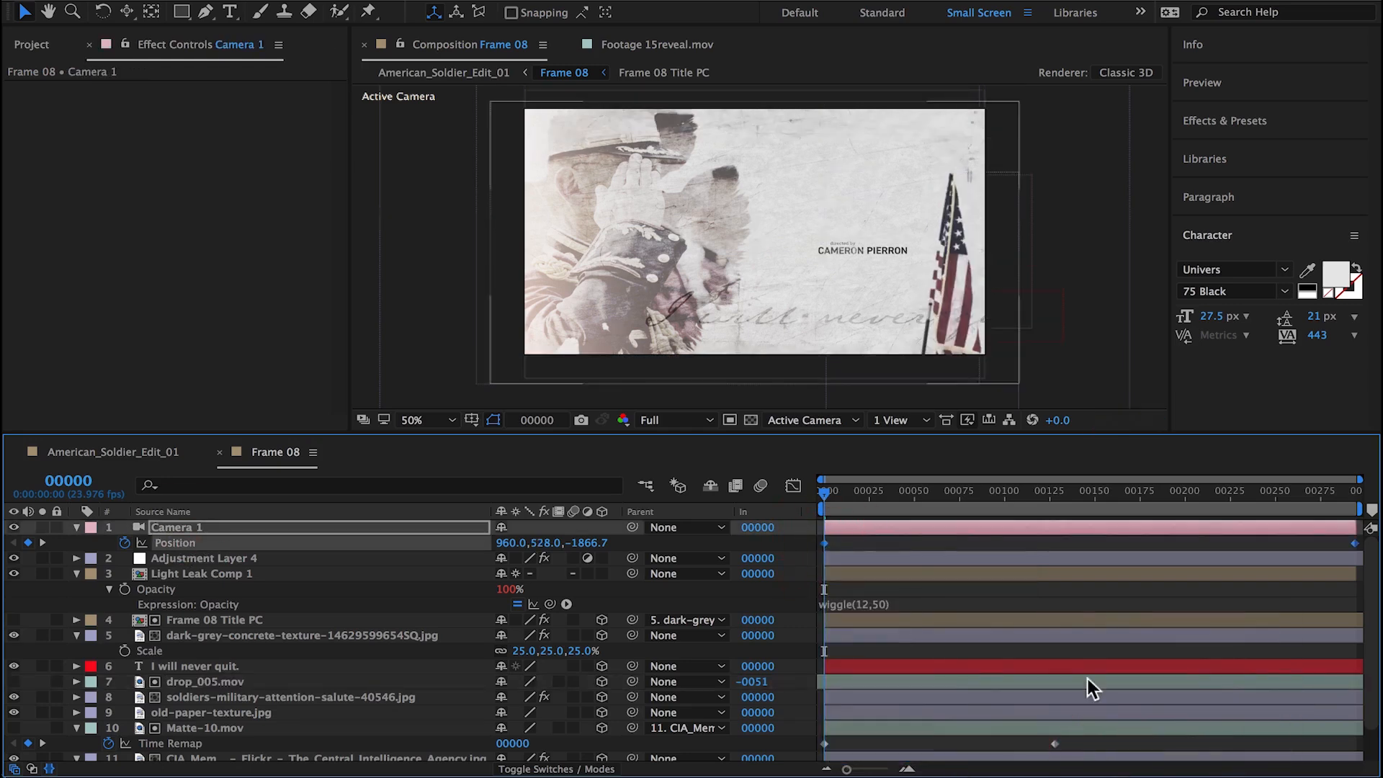
Step: Set the Scale of the CIA Memorial Wall flag layer to -23, 23, 65.7% and reposition it at the right edge of the frame
drag(876, 504, 1360, 507)
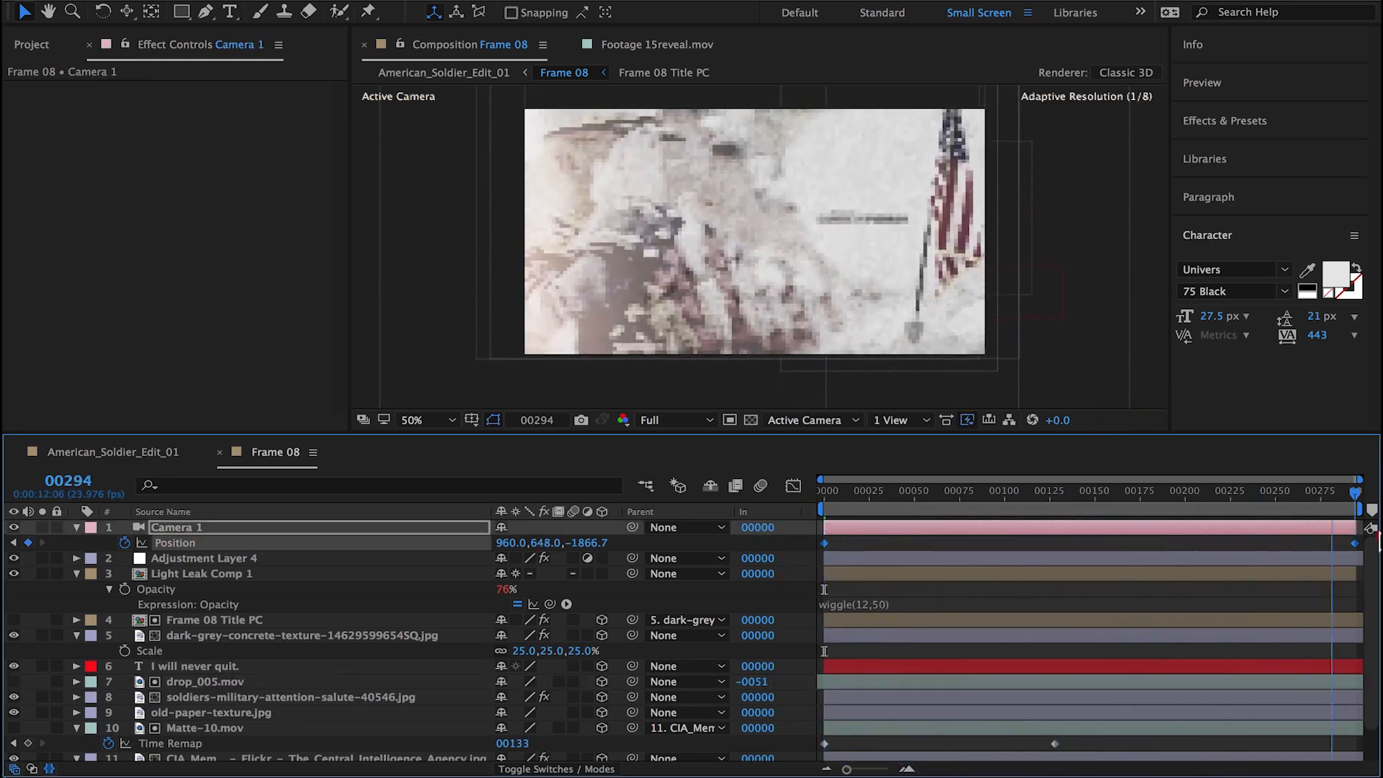
scroll(265, 673, down, 2)
click(244, 722)
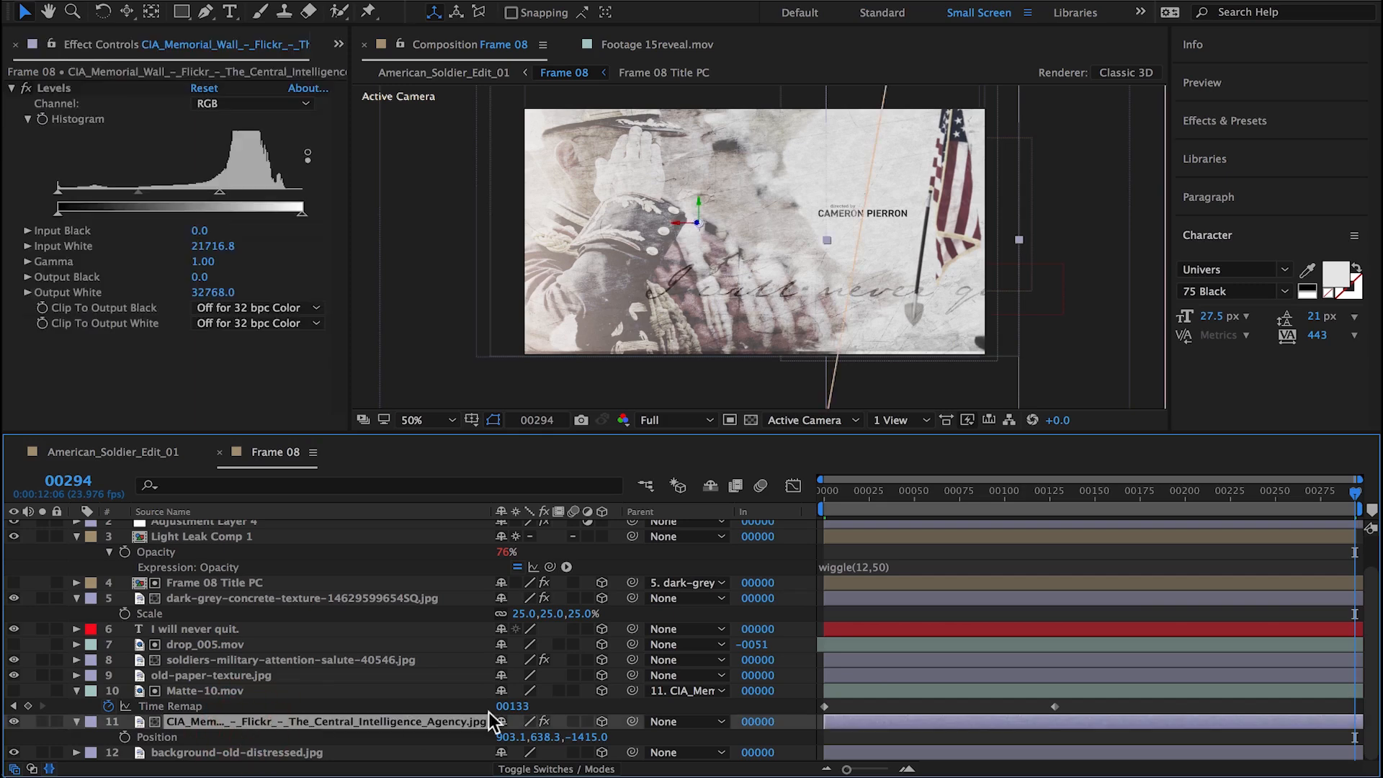
drag(528, 742, 758, 335)
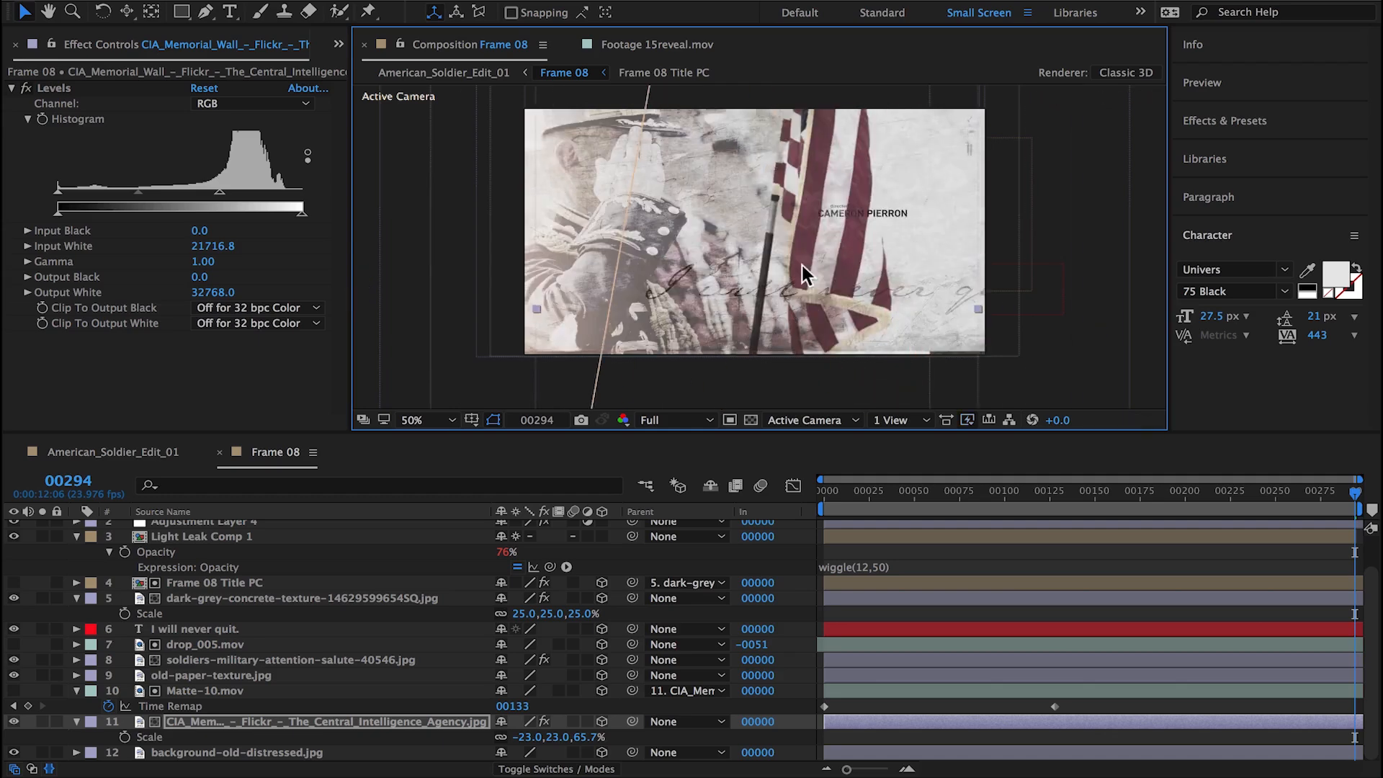
drag(803, 274, 893, 349)
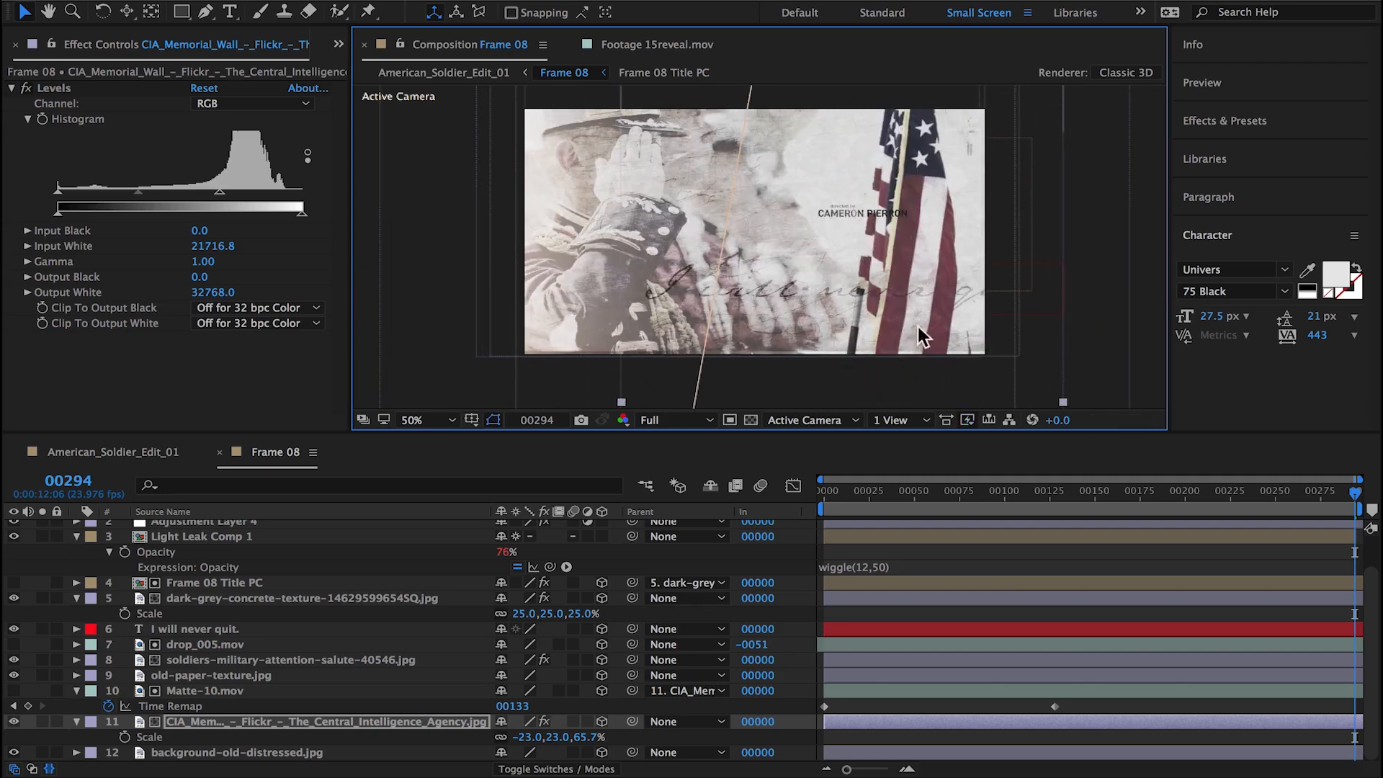
mouse_move(1235, 496)
mouse_down()
mouse_move(677, 470)
mouse_move(975, 473)
mouse_move(949, 494)
mouse_move(1214, 494)
mouse_up()
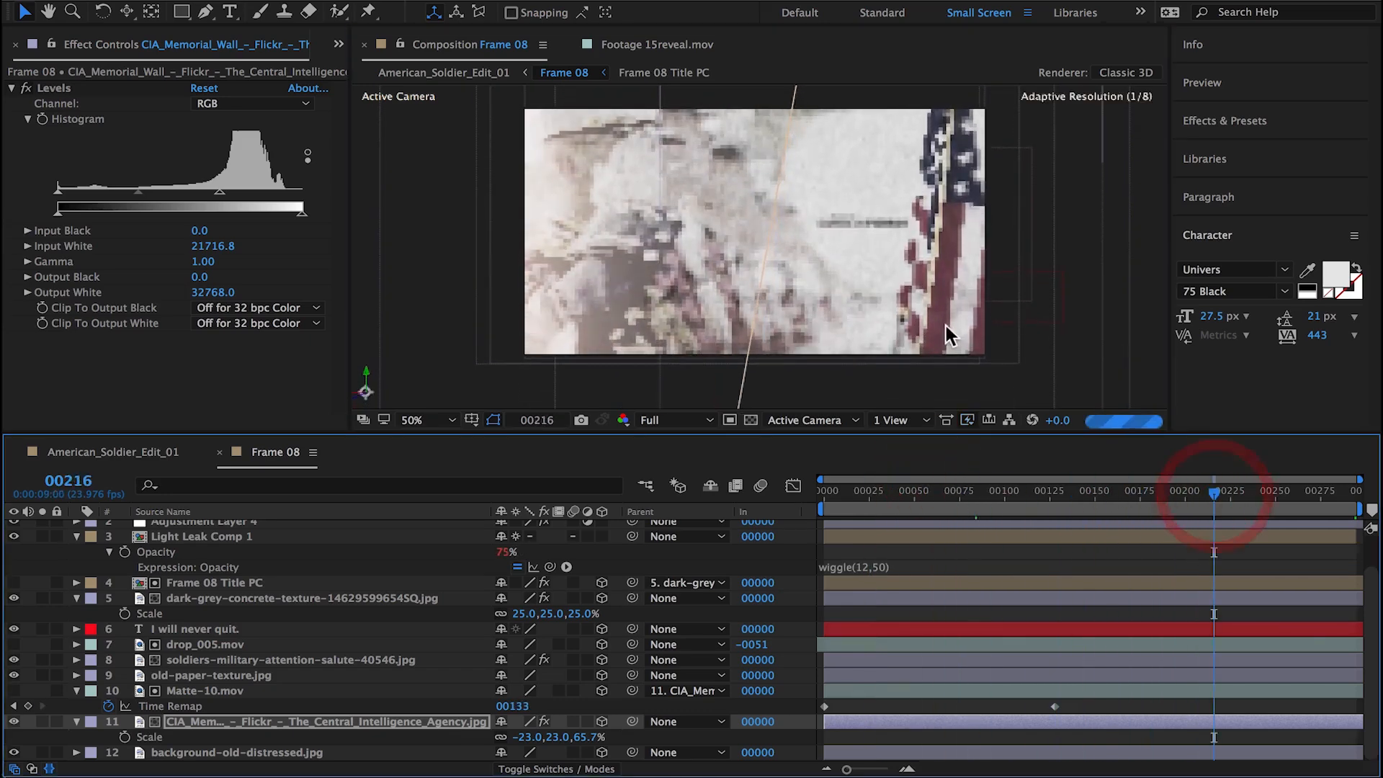
drag(946, 326, 964, 326)
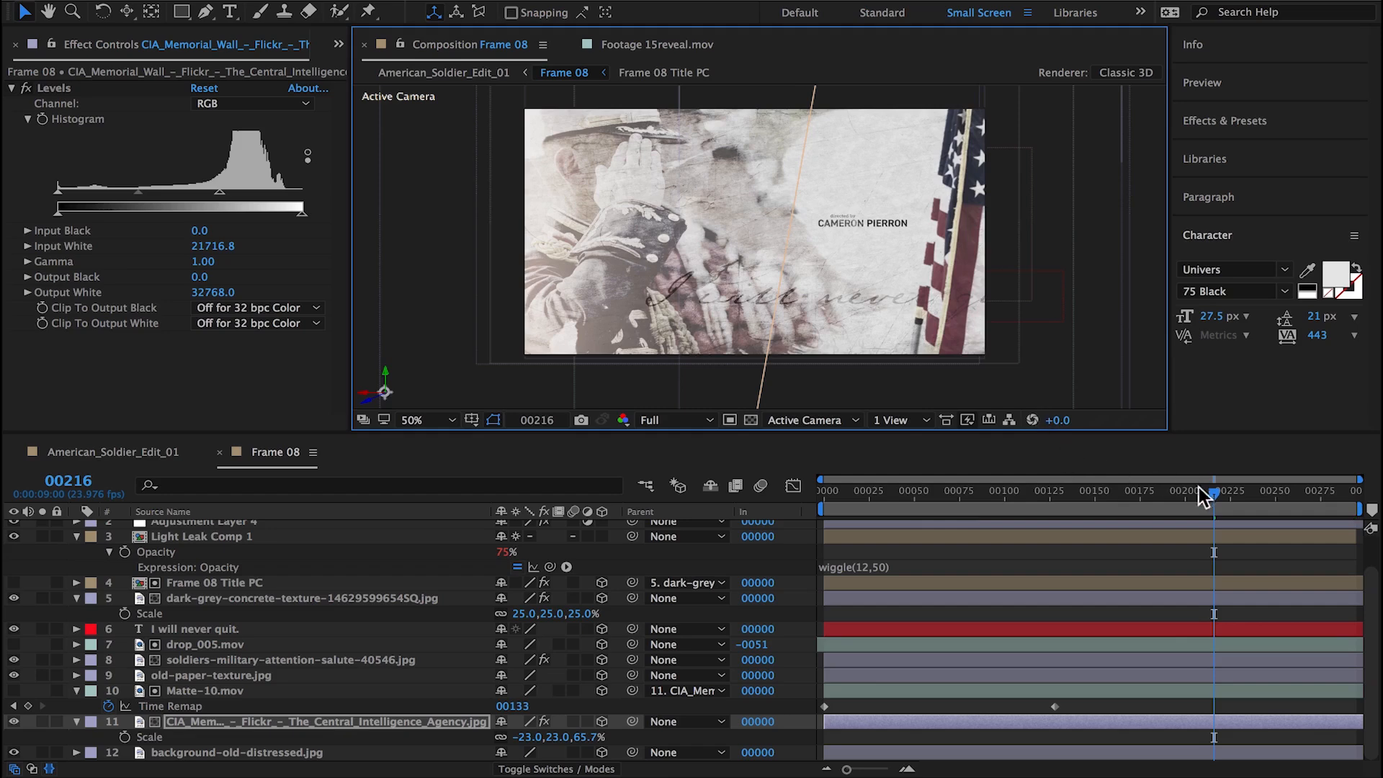
Step: Examine Matte-10.mov on its own and in the composite to find the frame where the flag starts to be revealed
drag(1198, 487, 966, 494)
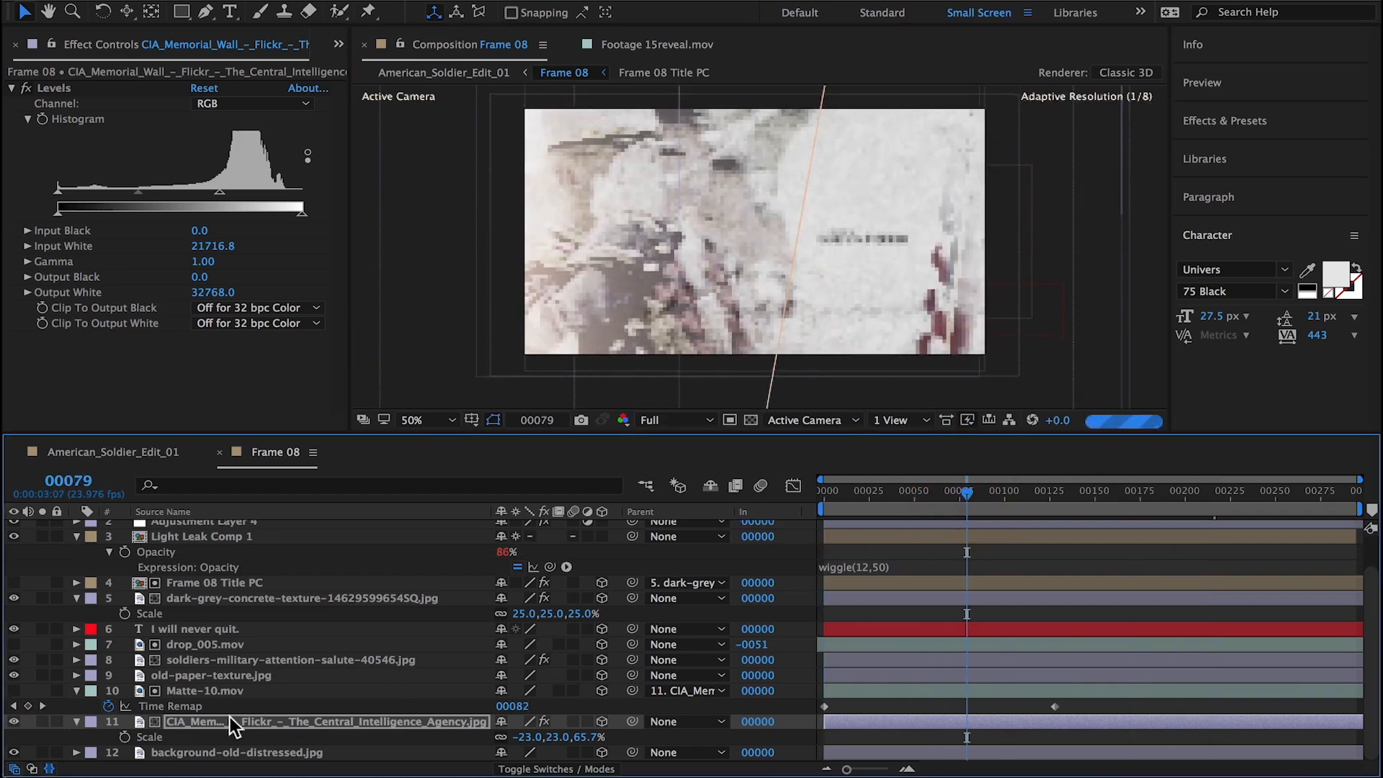
click(218, 690)
click(27, 45)
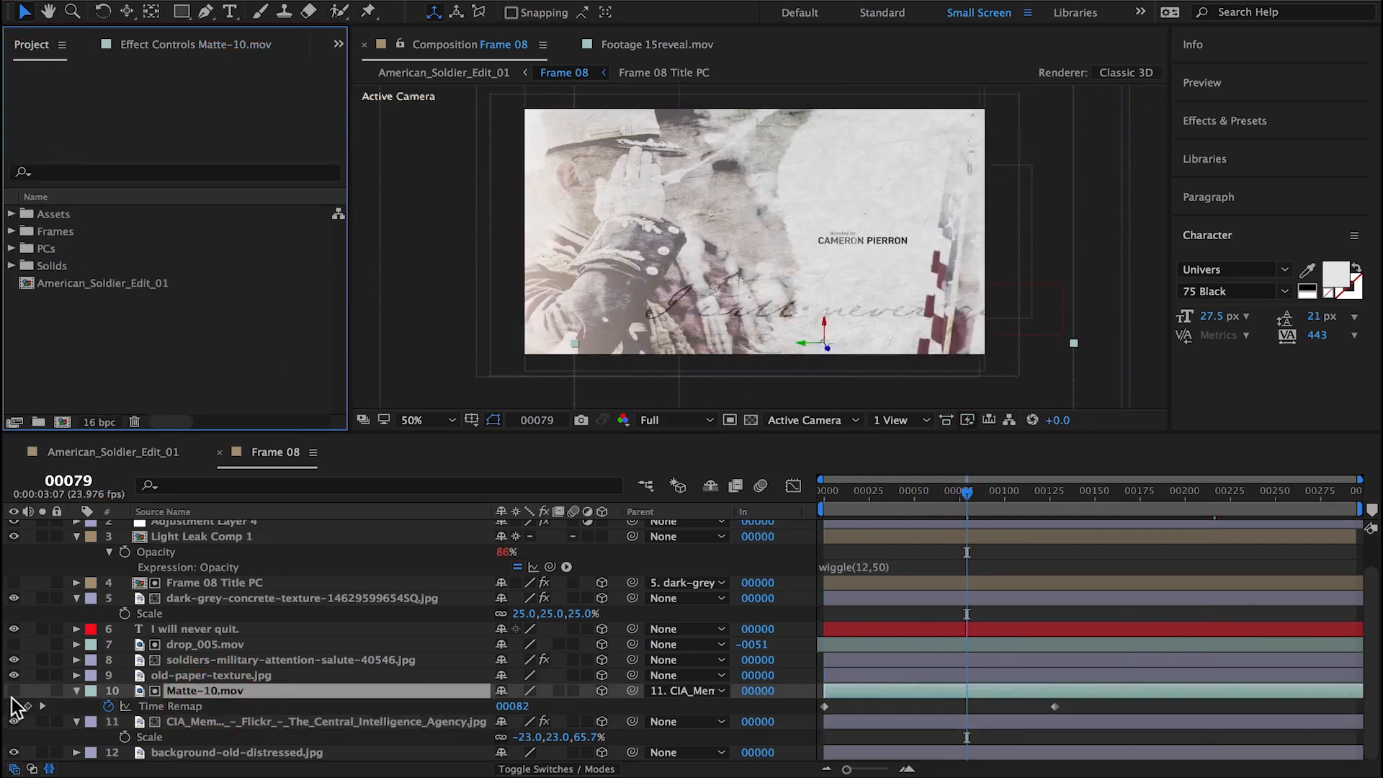
click(14, 690)
click(42, 690)
drag(1008, 494, 934, 494)
click(41, 690)
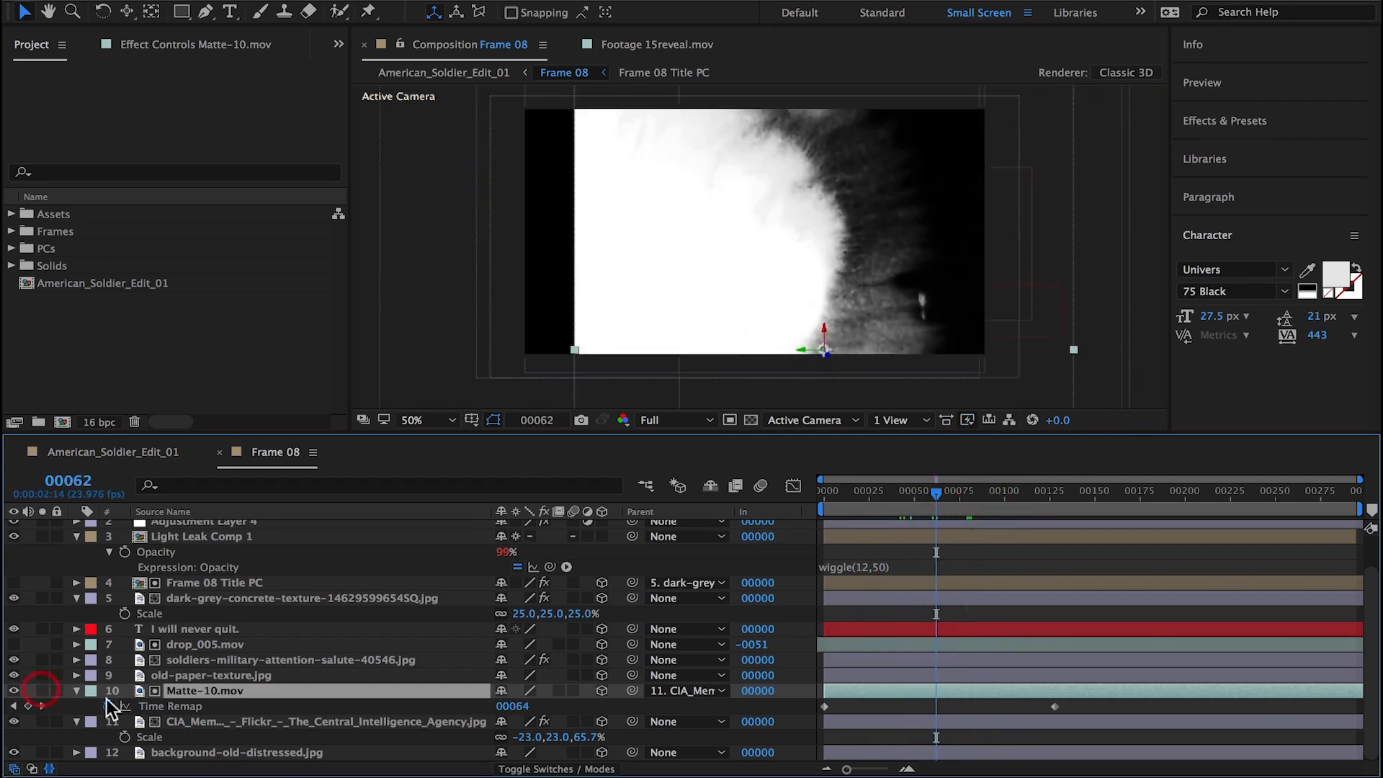
click(41, 690)
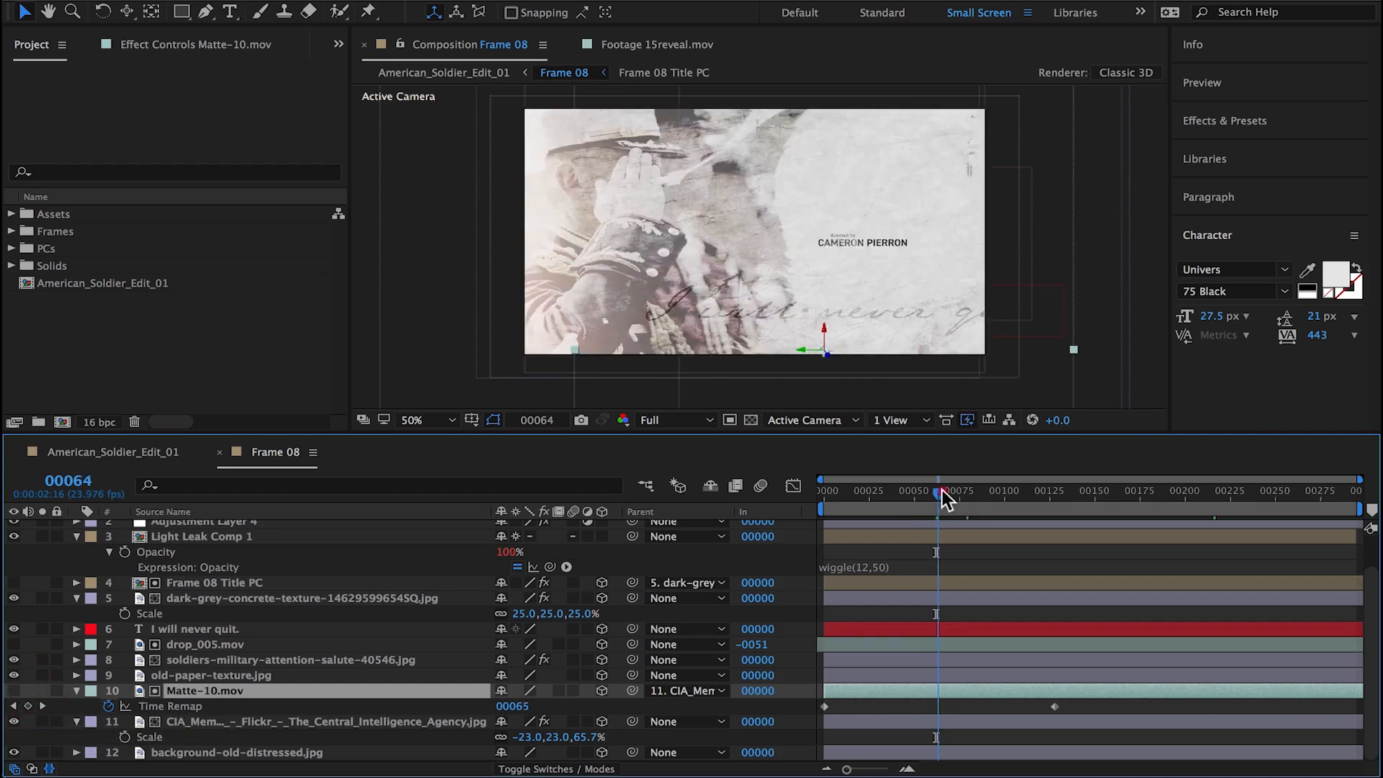
drag(944, 496, 961, 493)
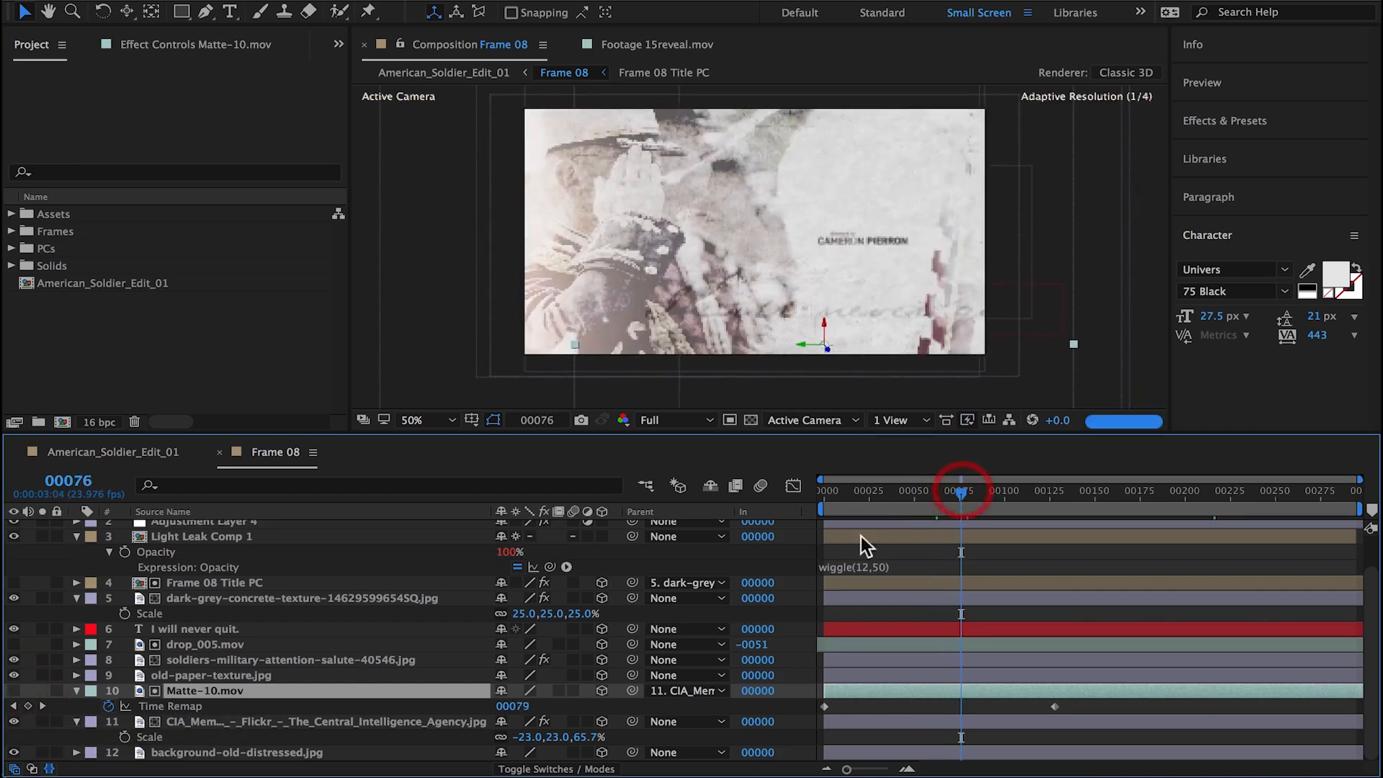
Step: Set Matte-10.mov's Time Remap to 79 at frame 0 and move its end keyframe to about frame 272
click(14, 706)
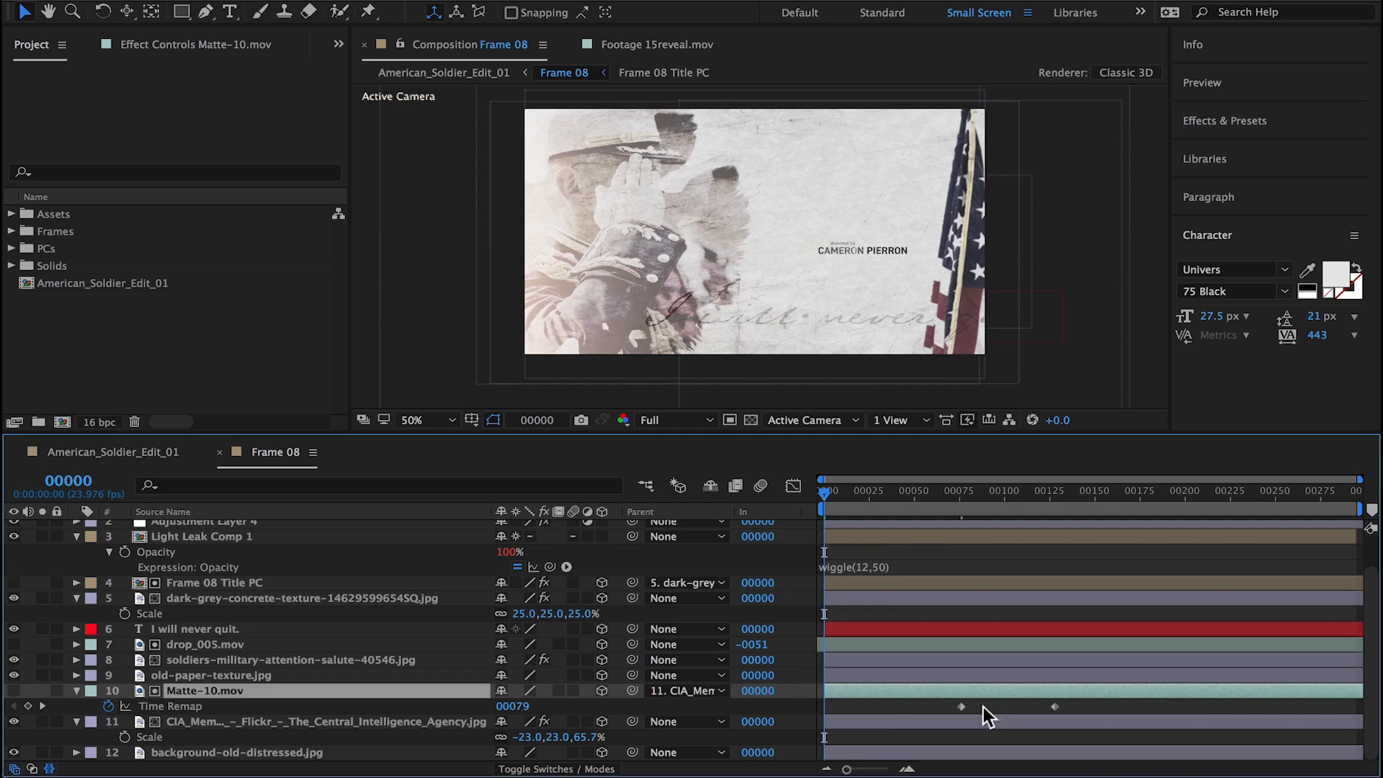
click(823, 710)
drag(1026, 491, 969, 513)
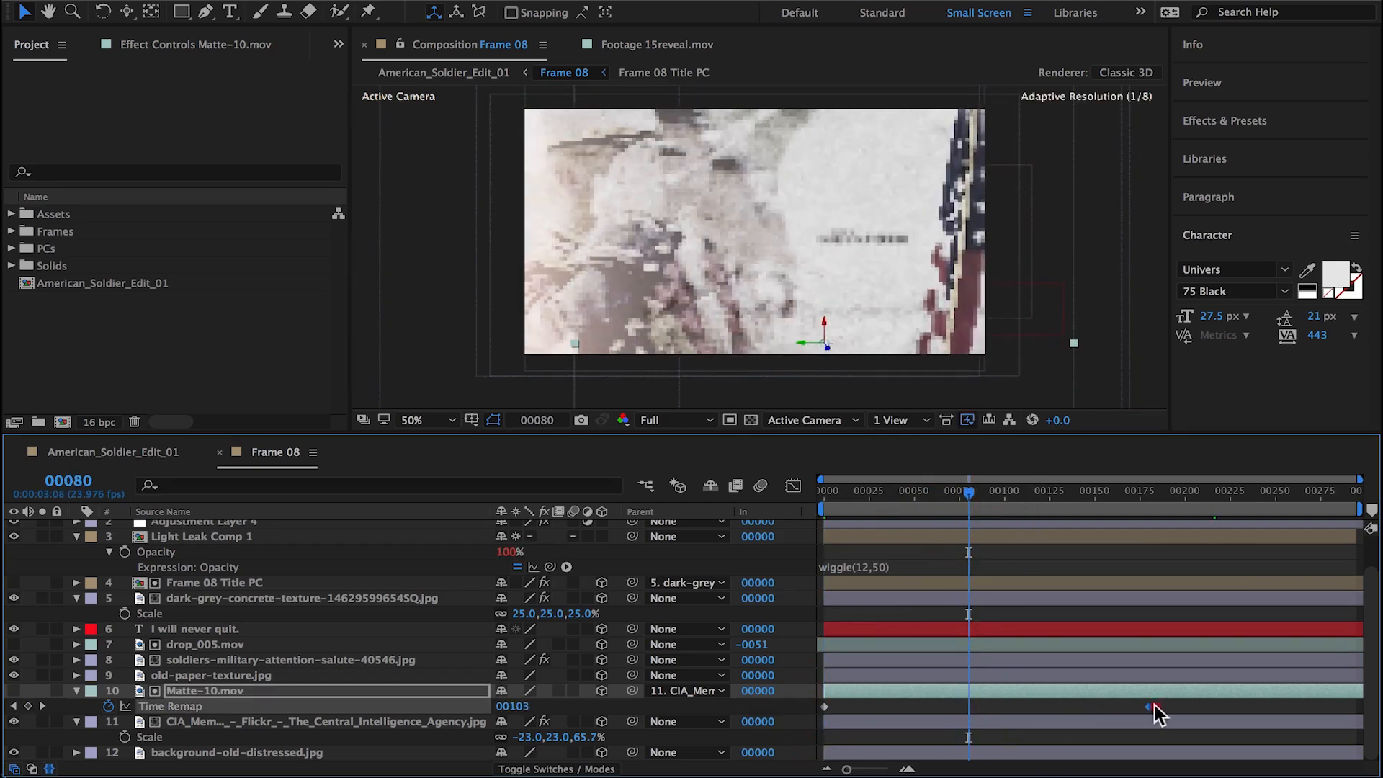
drag(1152, 706, 1315, 706)
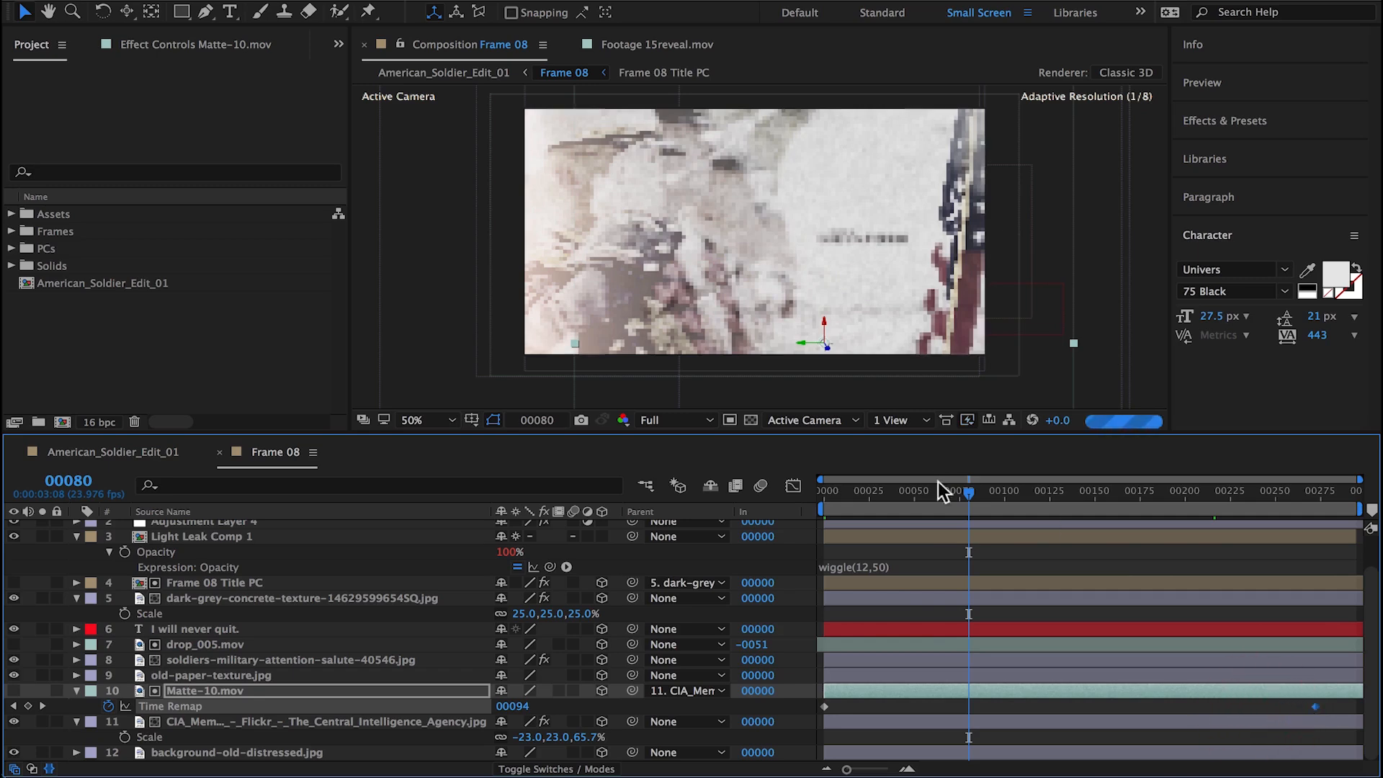
Step: Move the CIA Memorial Wall flag layer across to the left edge of the frame, over the saluting soldiers
drag(938, 481, 1114, 491)
click(232, 722)
click(912, 310)
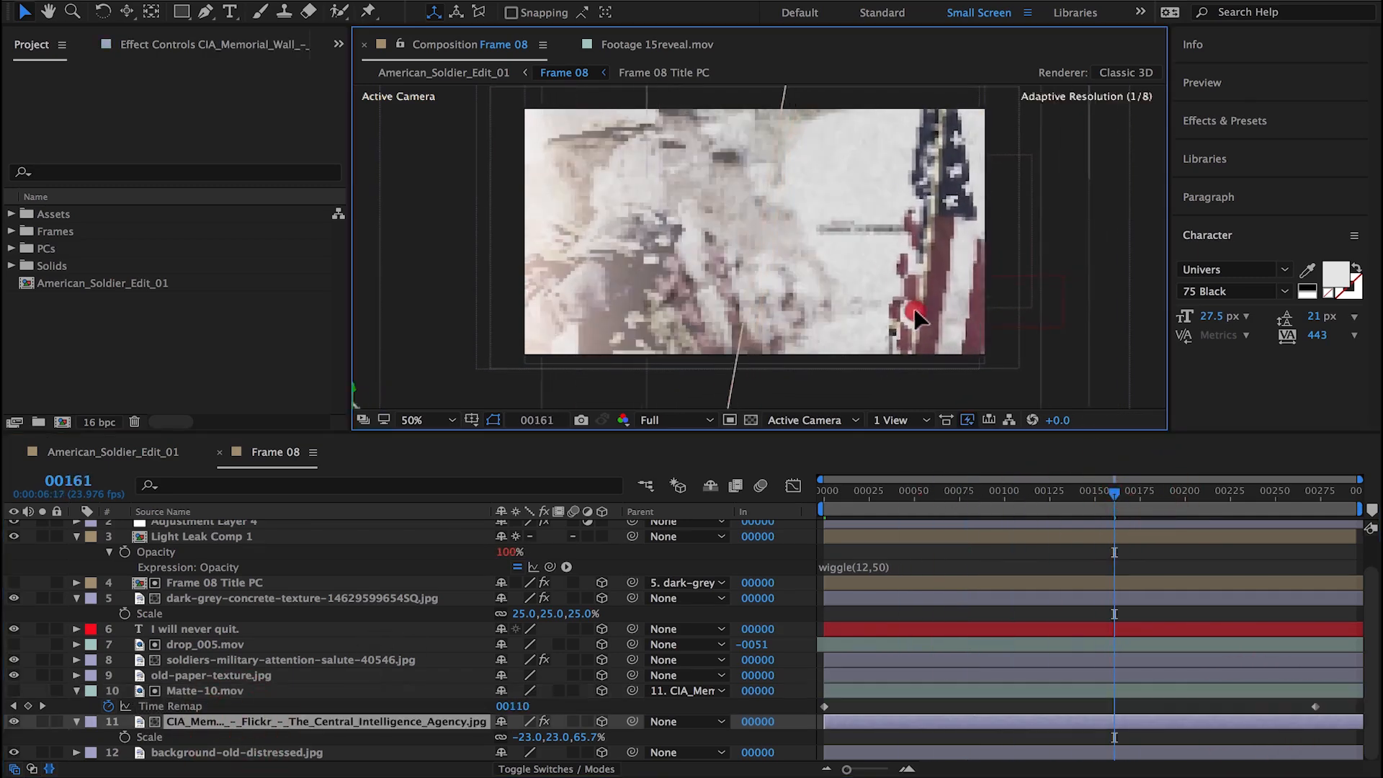
drag(914, 308, 566, 289)
click(798, 315)
Step: Move the dark-grey concrete texture layer with its parented title slightly right and down
drag(916, 293, 952, 307)
click(334, 599)
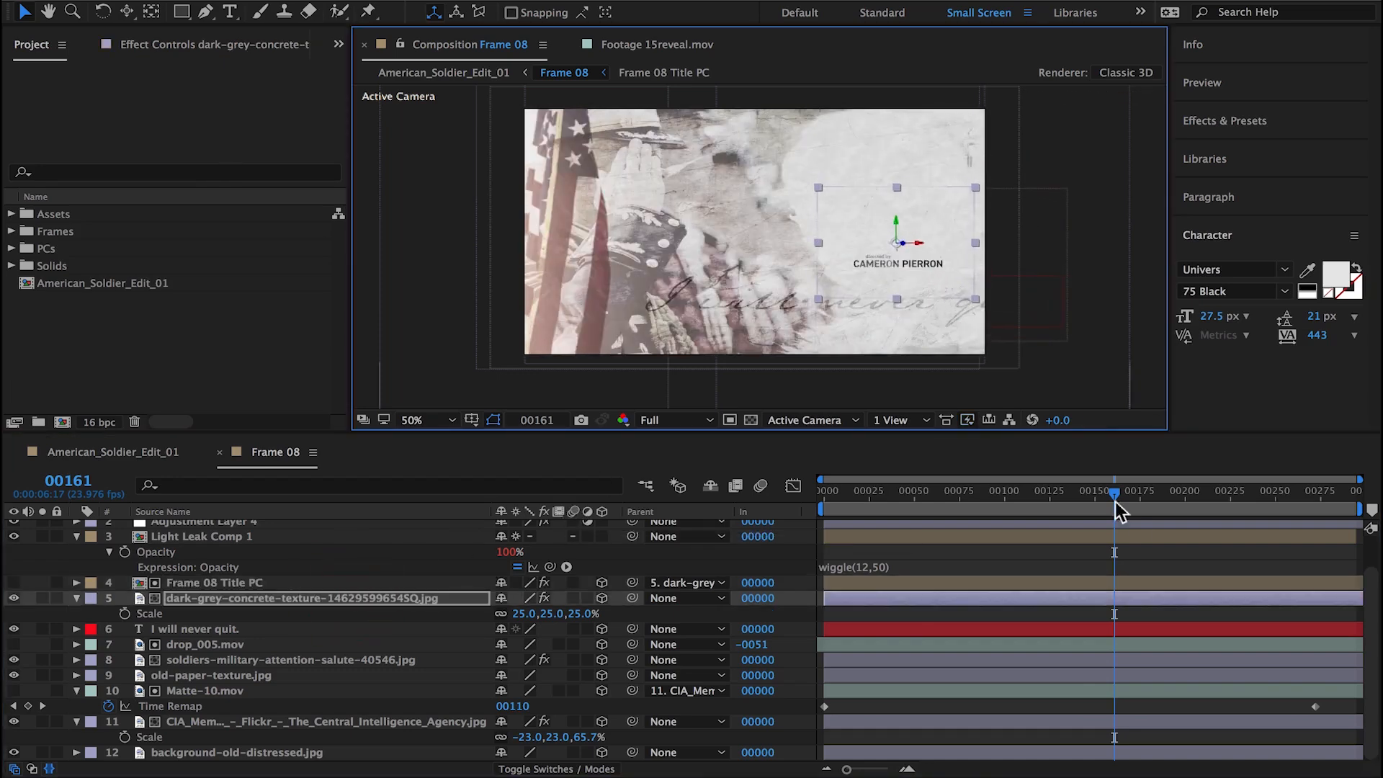
drag(1116, 497, 1150, 507)
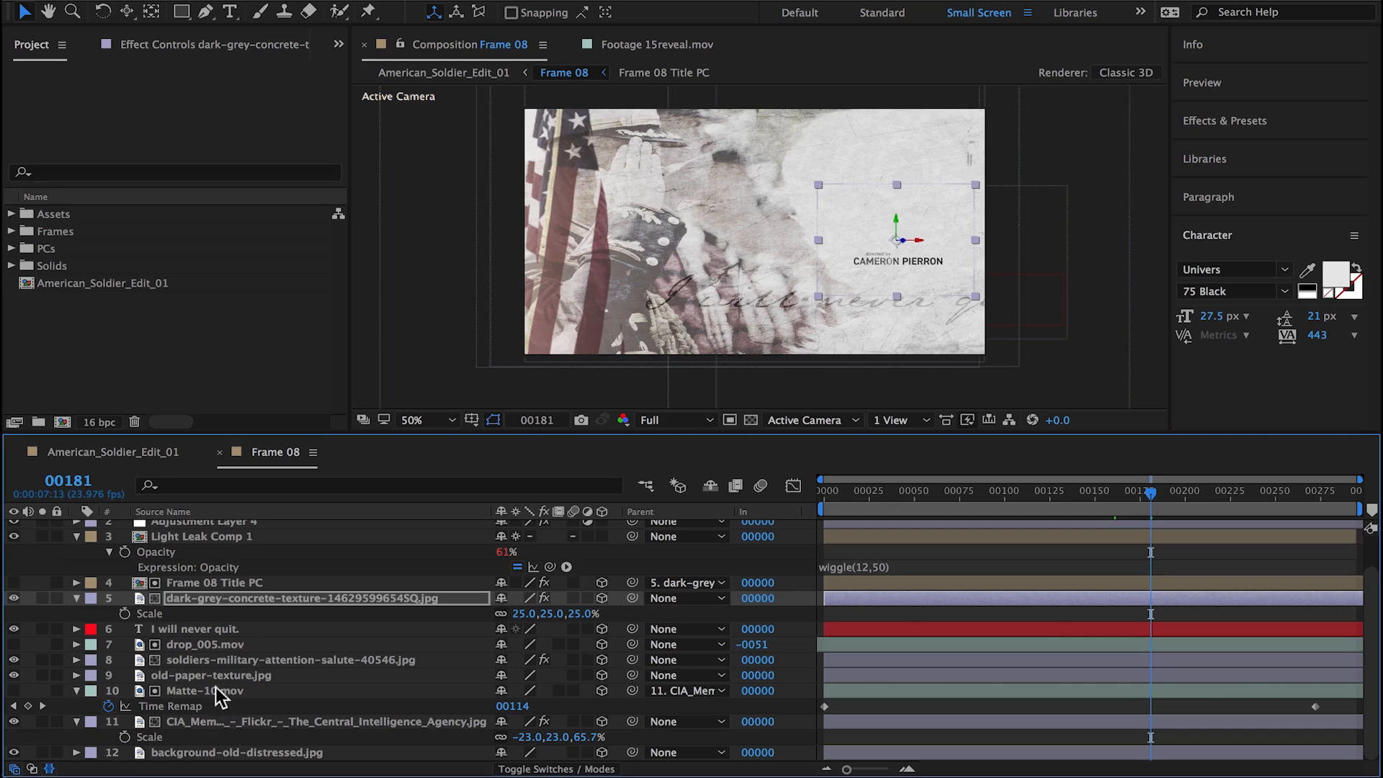
Step: Parent drop_005.mov to the soldiers-military-attention-salute-40546.jpg layer and move the soldiers slightly to the right
click(216, 661)
drag(627, 641, 332, 660)
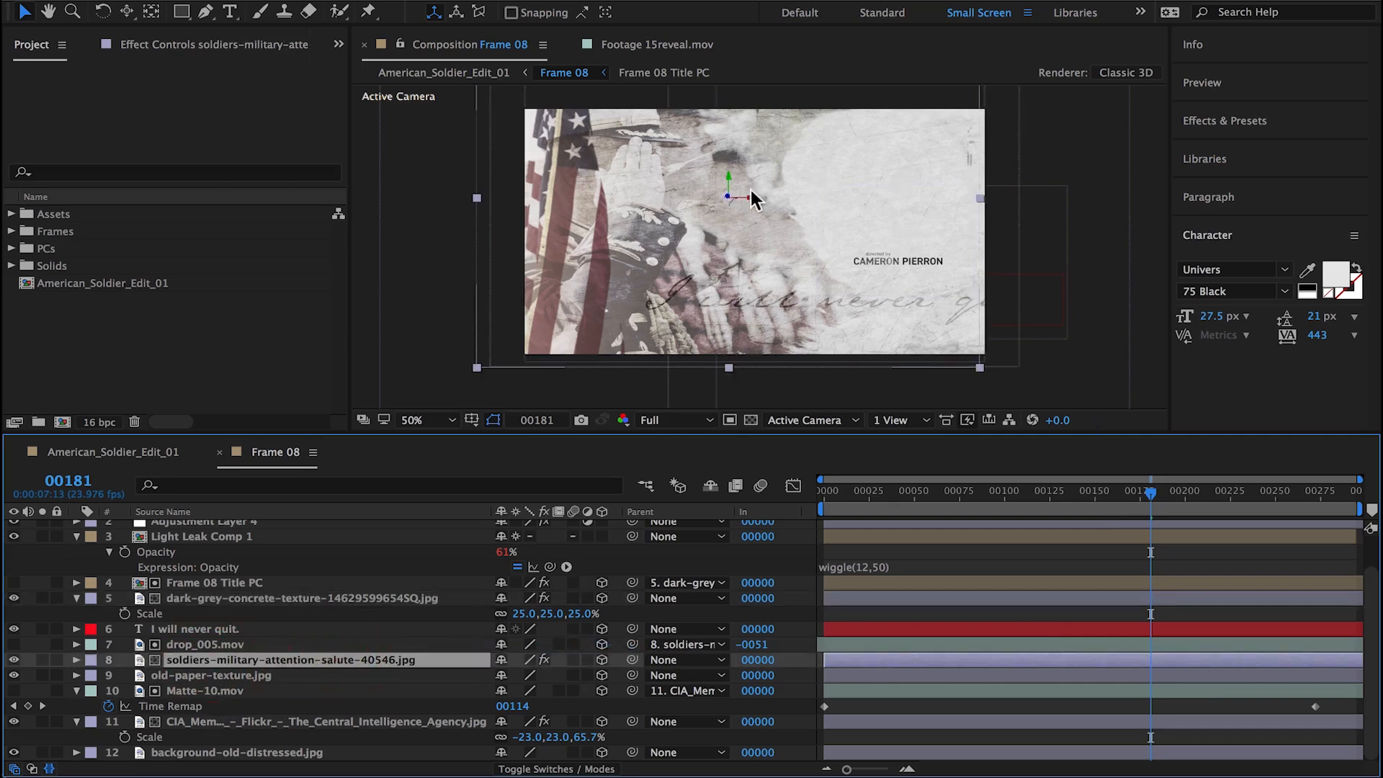
drag(753, 198, 781, 198)
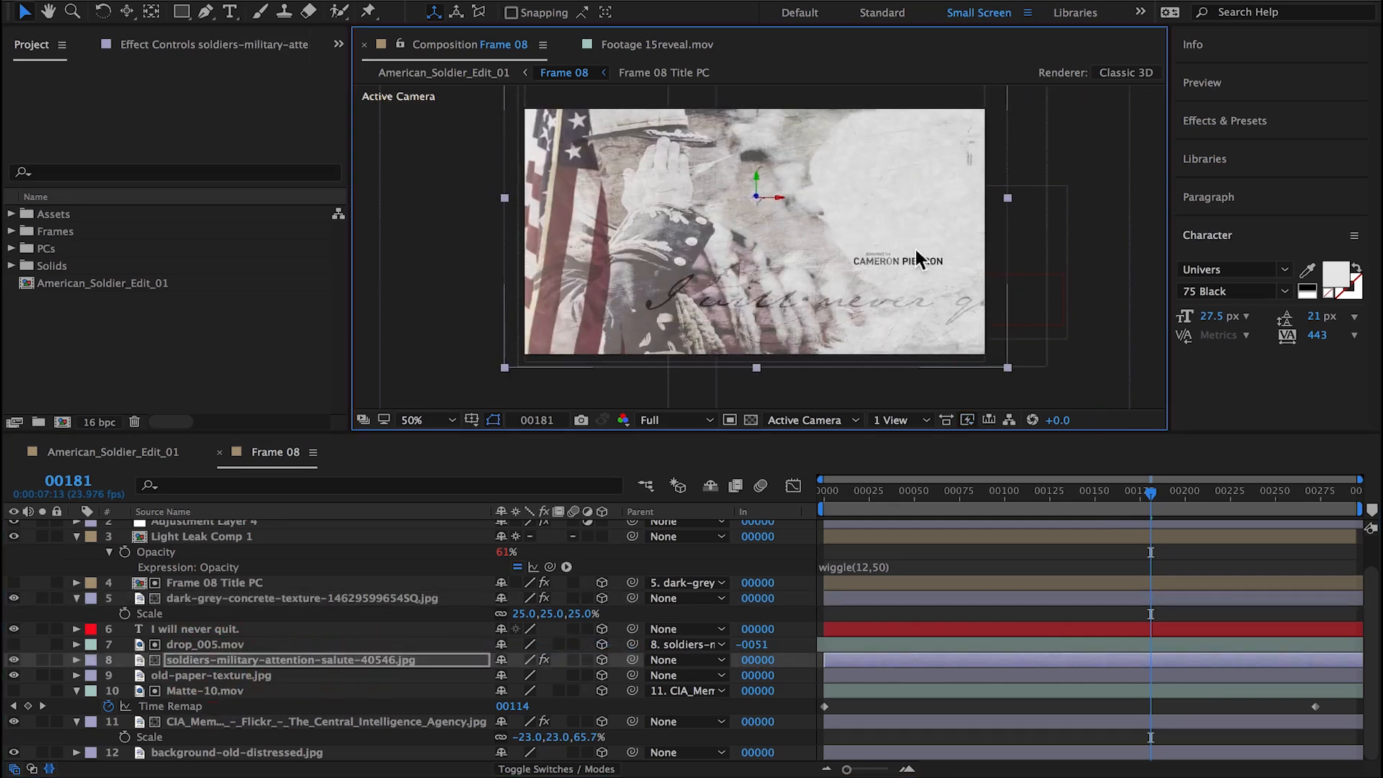
Step: Move the dark-grey concrete texture layer with its title upward and check the layout at an earlier frame
click(253, 597)
drag(919, 286, 926, 251)
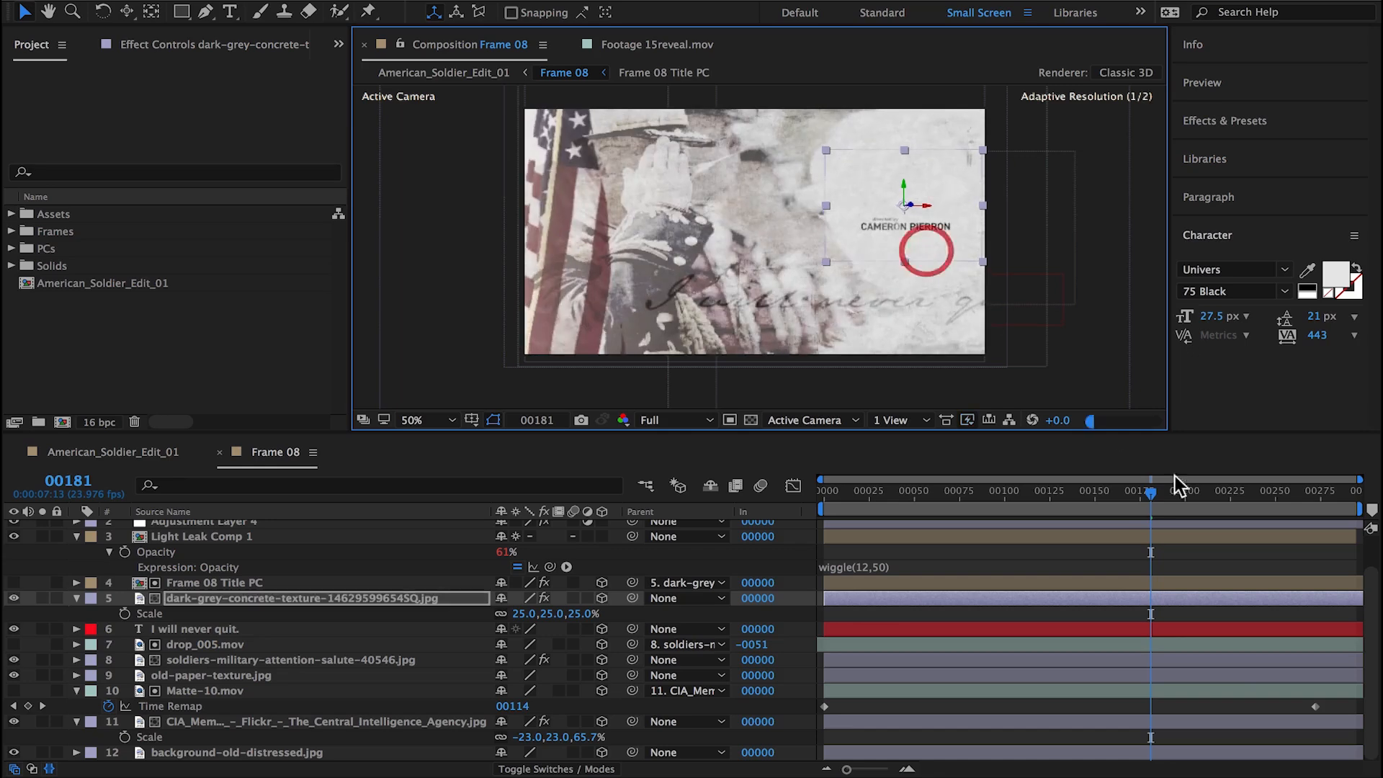
drag(1175, 484, 1017, 490)
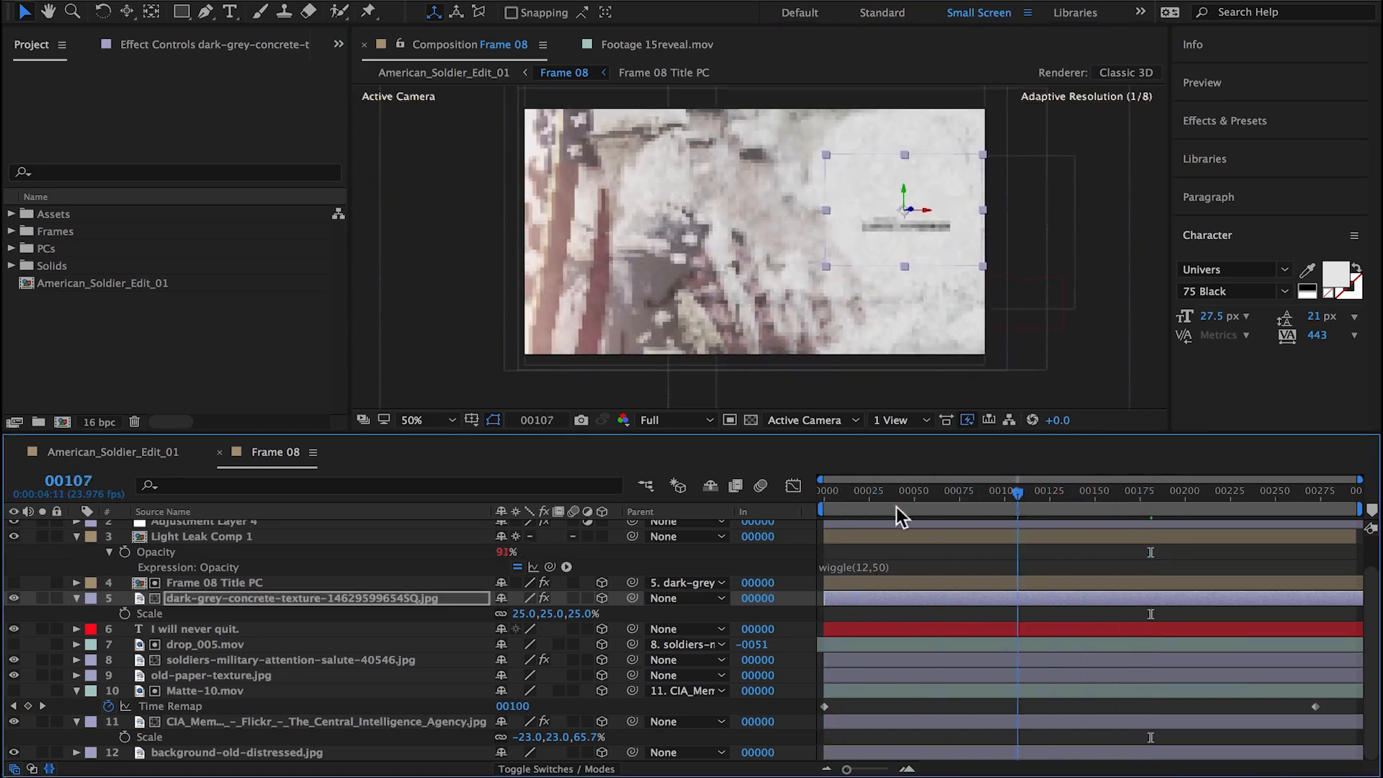
Step: Try deleting the Time Remap keyframe of Matte-10.mov at frame 0
key(Home)
click(233, 690)
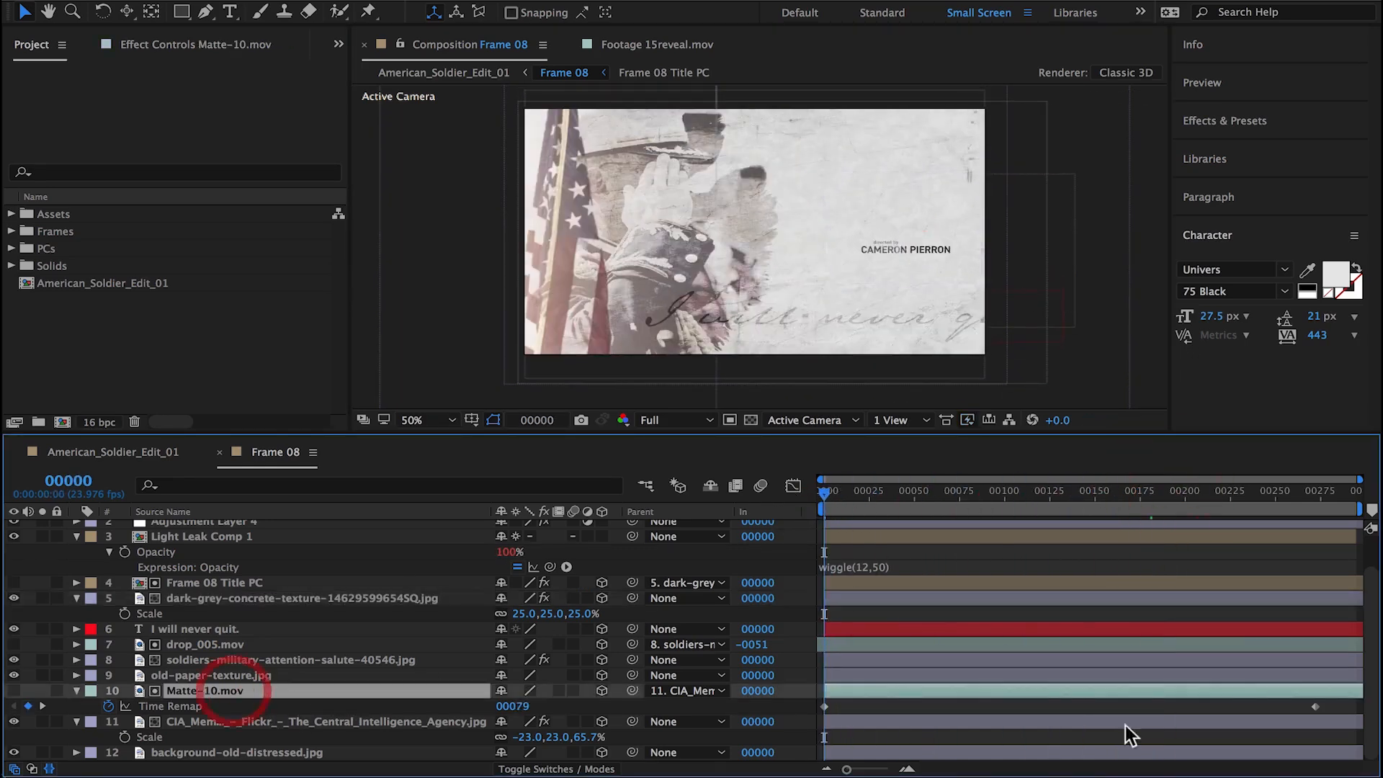
click(826, 706)
key(Delete)
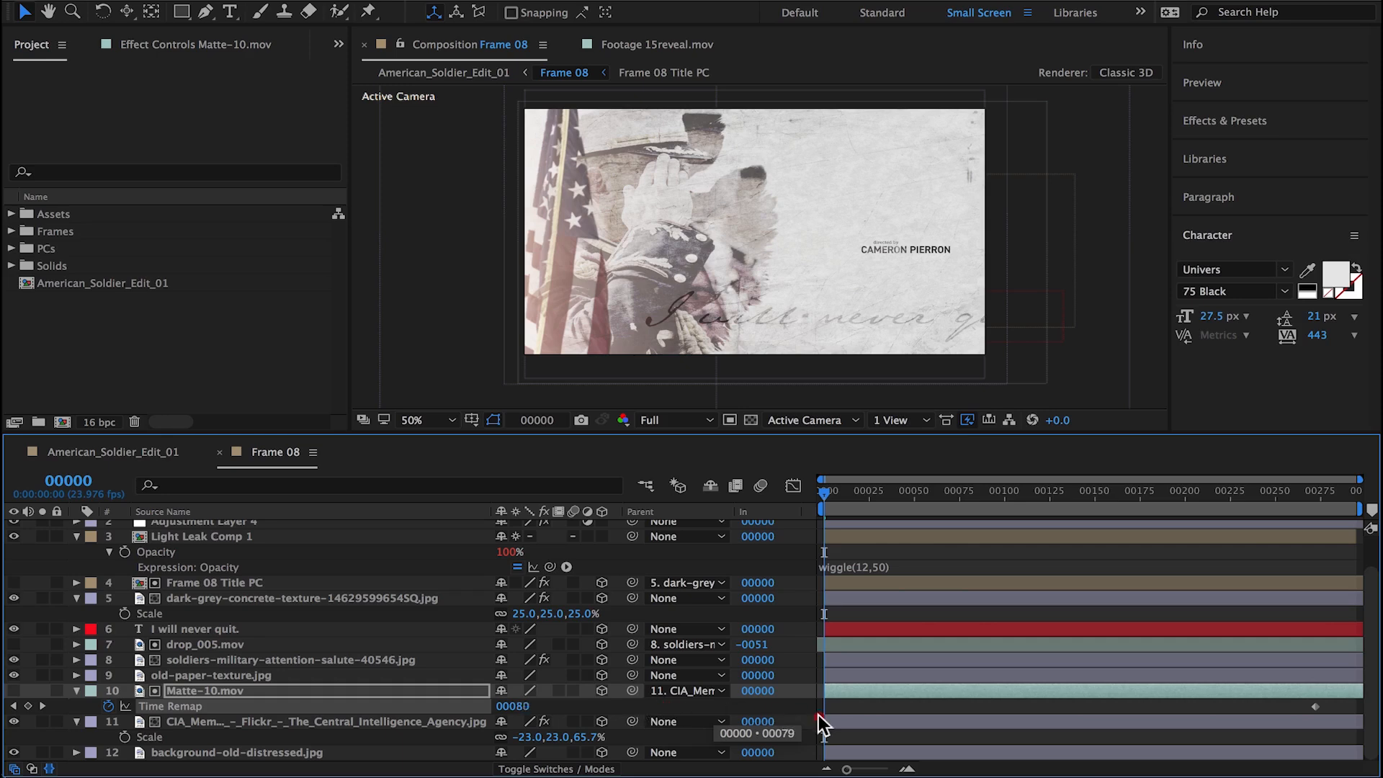
drag(811, 497, 767, 502)
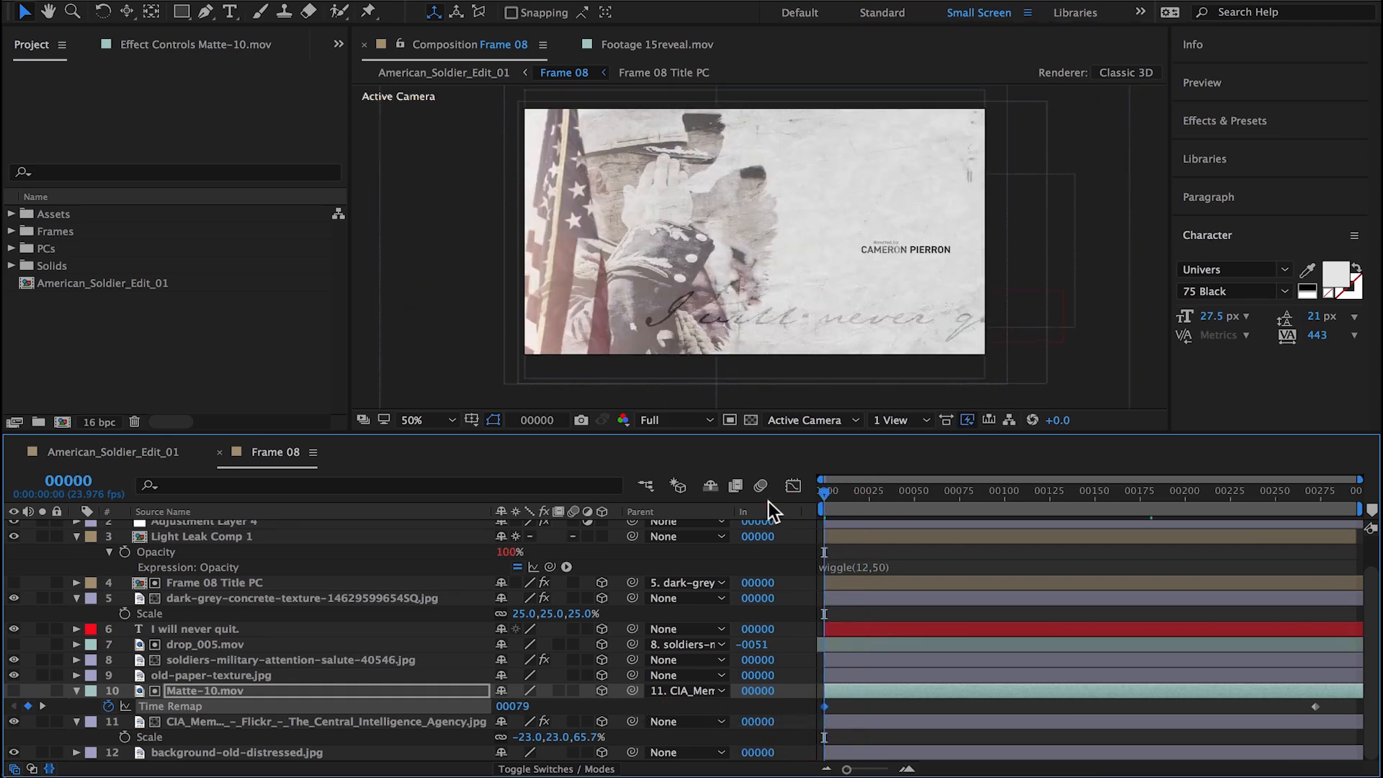
Step: Solo the CIA Memorial Wall flag layer and try the first Time Remap keyframe of Matte-10.mov at about frame 2
click(42, 721)
drag(829, 492, 823, 495)
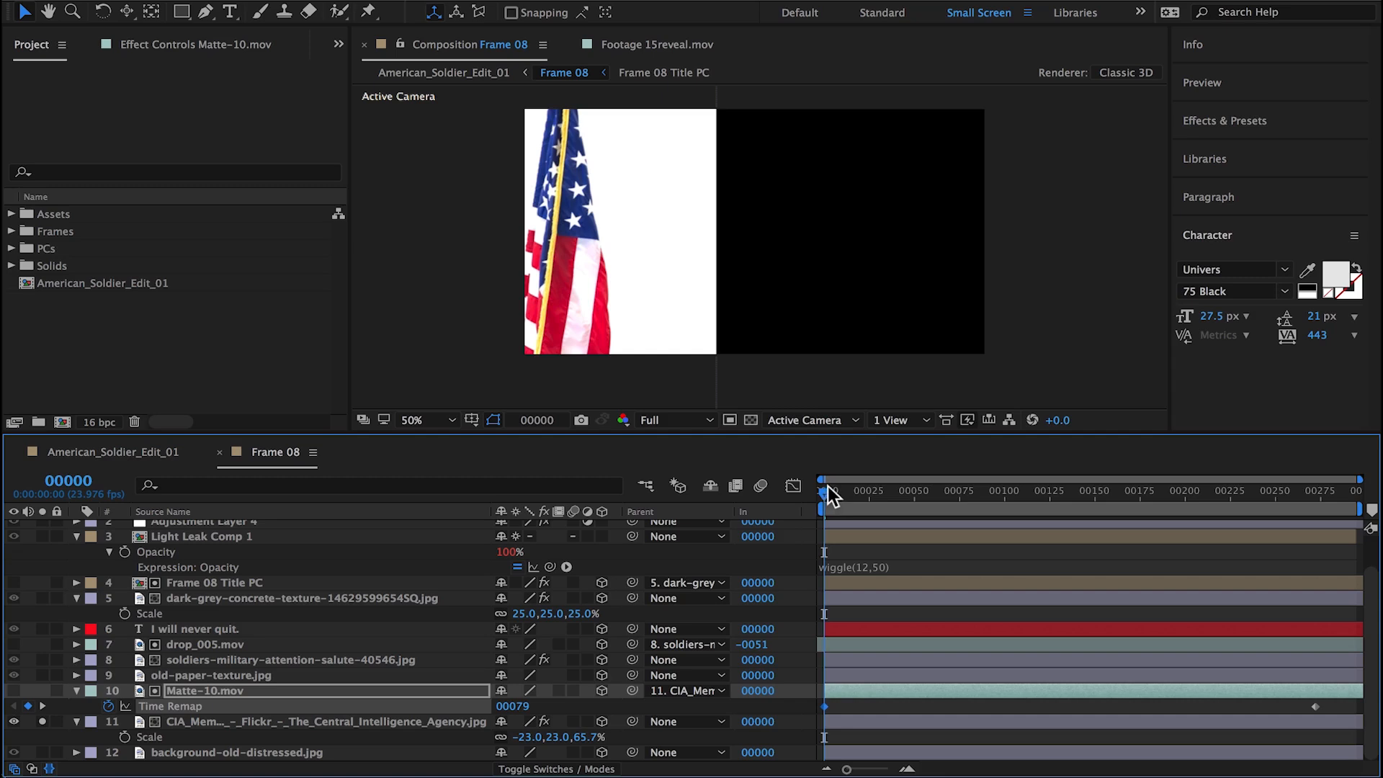
click(828, 486)
click(15, 705)
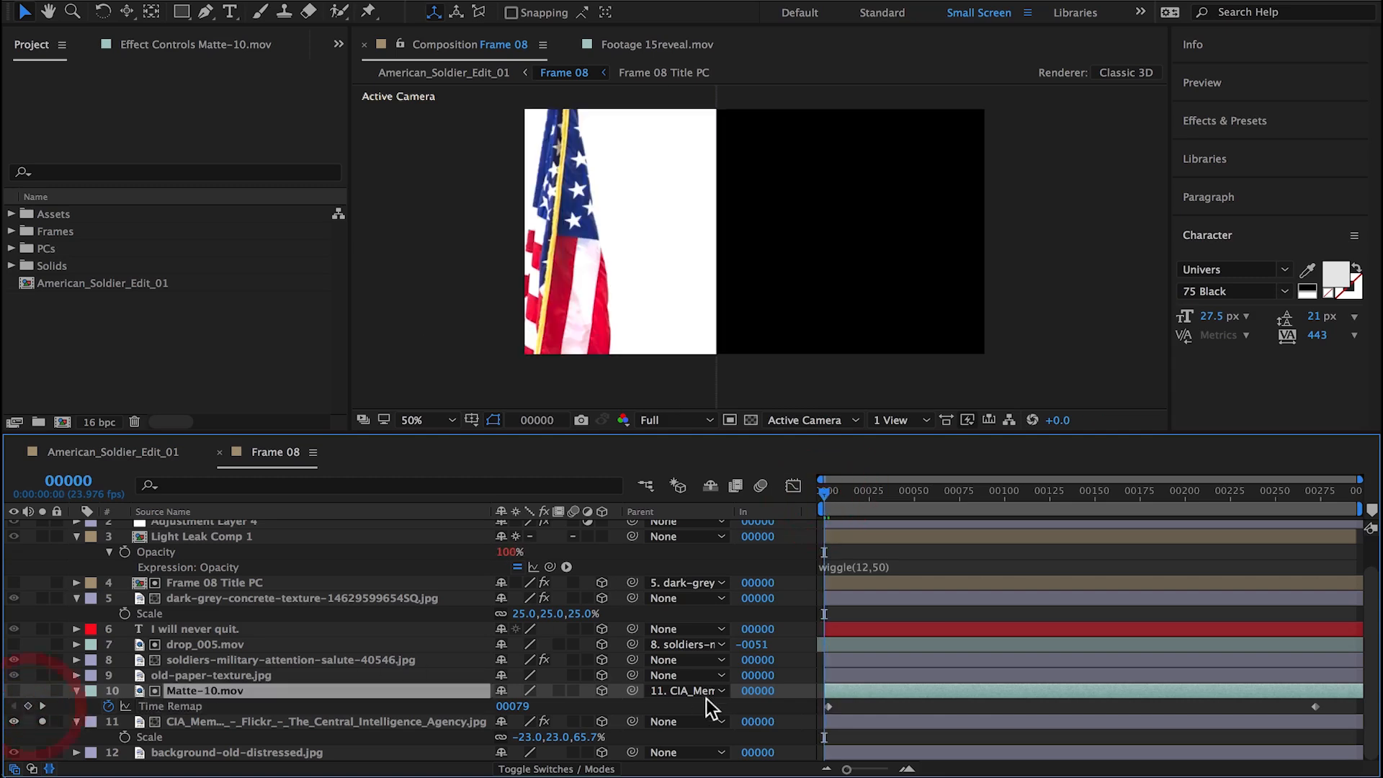
drag(826, 493, 866, 496)
click(15, 706)
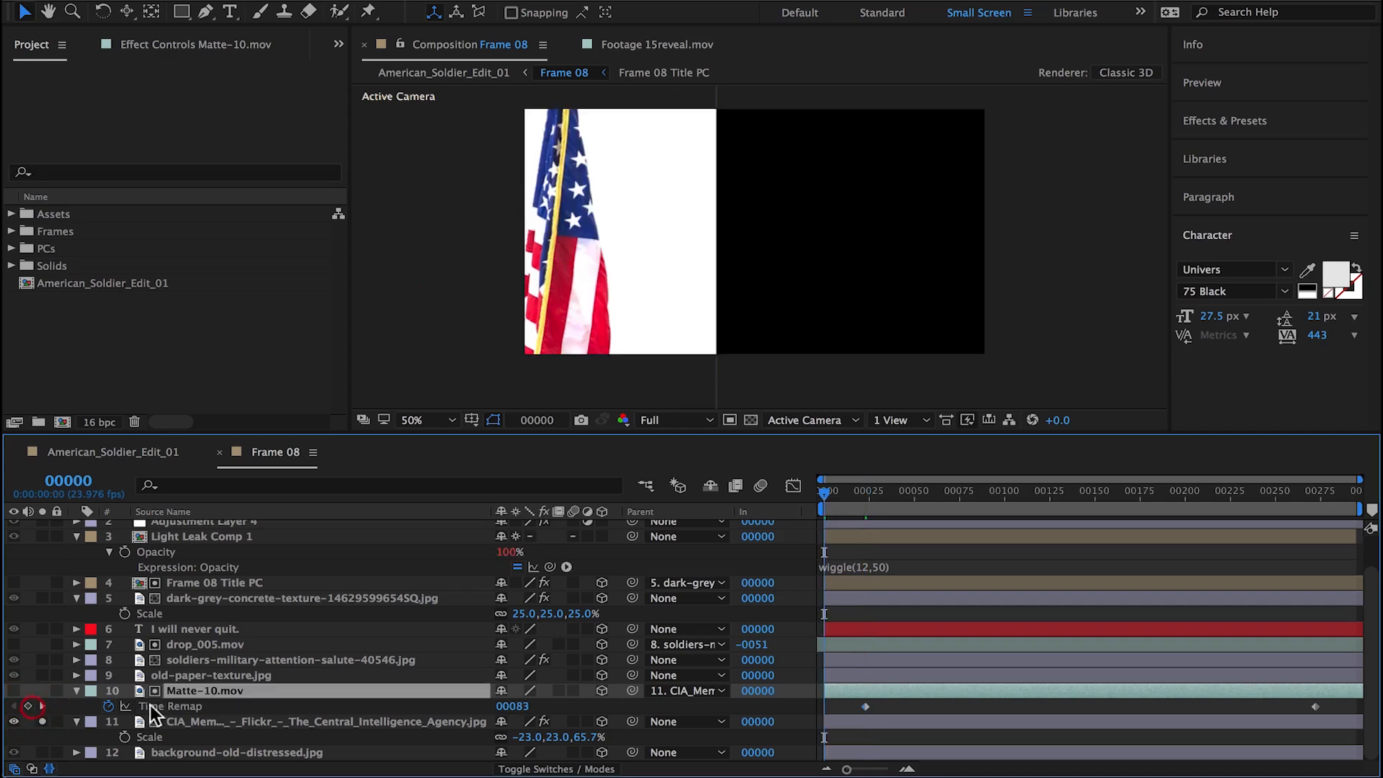
drag(848, 497, 861, 501)
Step: Undo the changes to Matte-10.mov's first Time Remap keyframe and recheck the opening frames
key(super+z)
key(super+z)
key(super+z)
key(super+z)
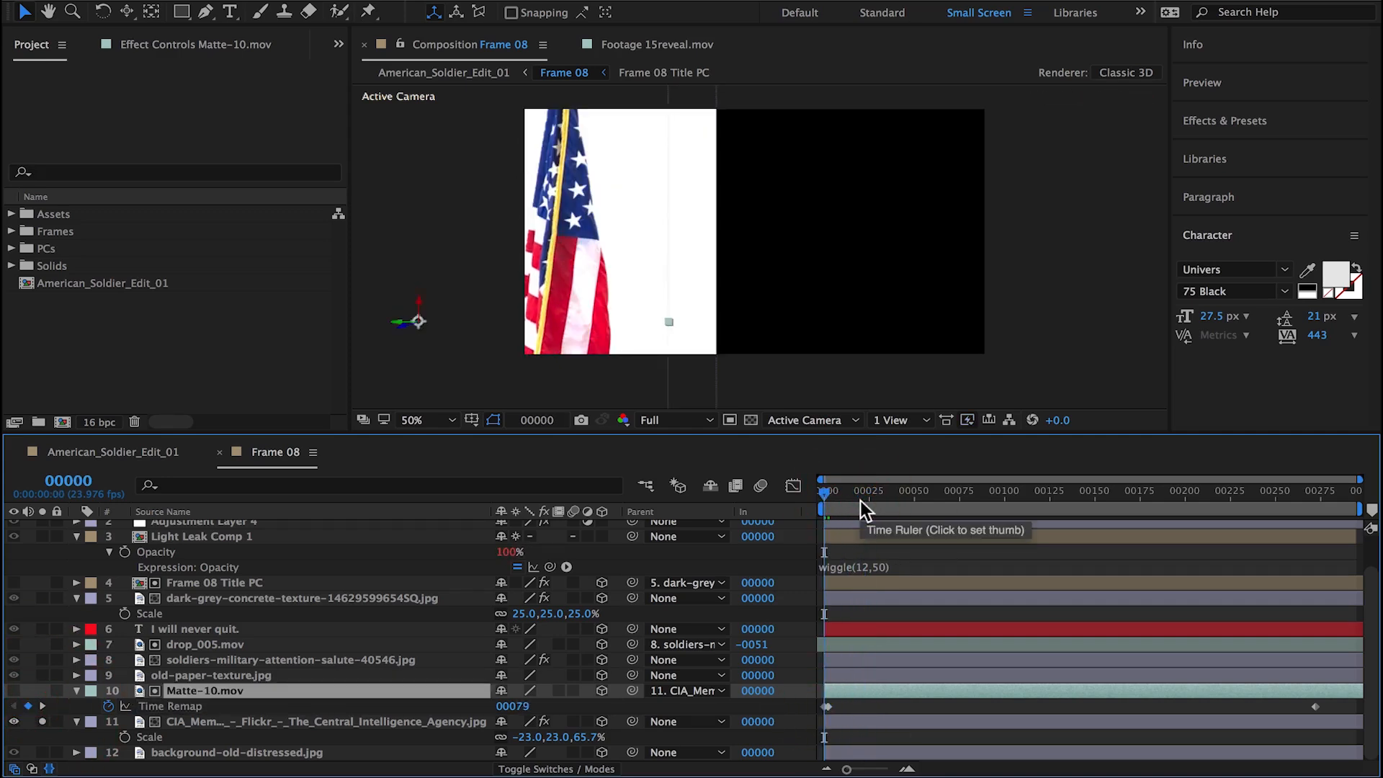
click(829, 505)
mouse_move(832, 504)
mouse_down()
mouse_move(873, 496)
mouse_move(826, 497)
mouse_move(826, 517)
mouse_up()
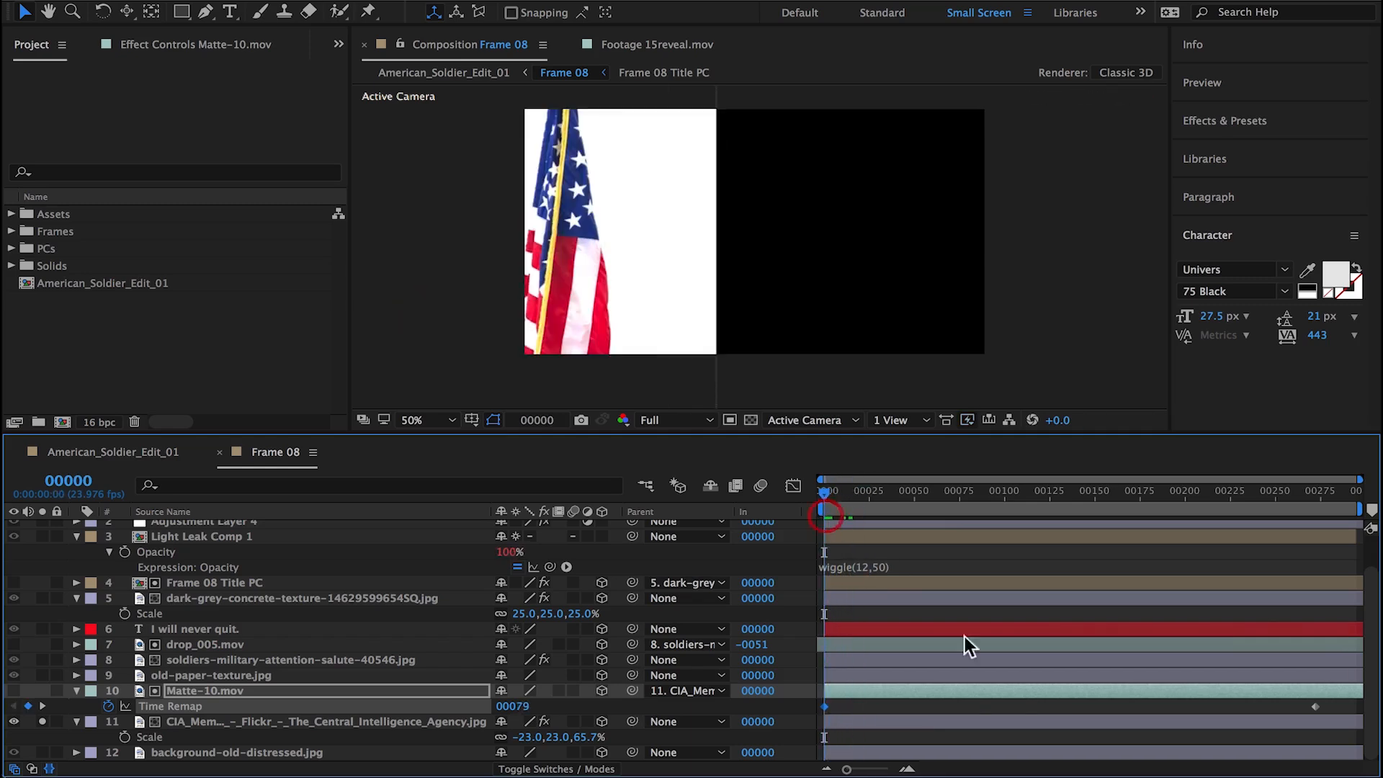
Step: Slide the Matte-10.mov layer so that its In point sits at frame -1 and check the first frames
mouse_move(1007, 690)
mouse_down()
mouse_move(988, 687)
mouse_move(1004, 682)
mouse_up()
drag(829, 501, 779, 517)
Step: Collapse the open layer properties in Frame 08, slide Matte-10.mov so its In point sits at frame -23, and check frame 124
click(77, 691)
key(super+a)
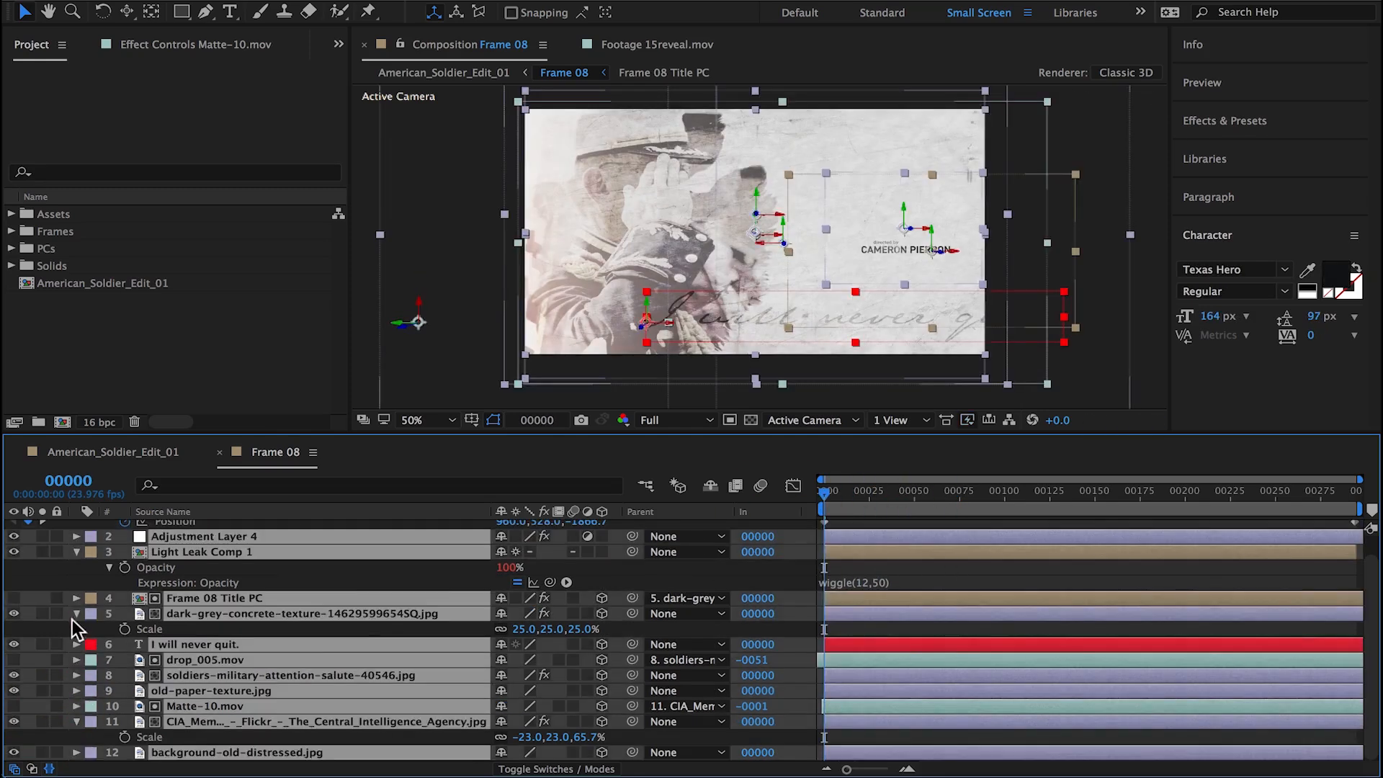
click(77, 613)
key(super+shift+a)
drag(890, 664, 849, 664)
drag(864, 496, 1049, 488)
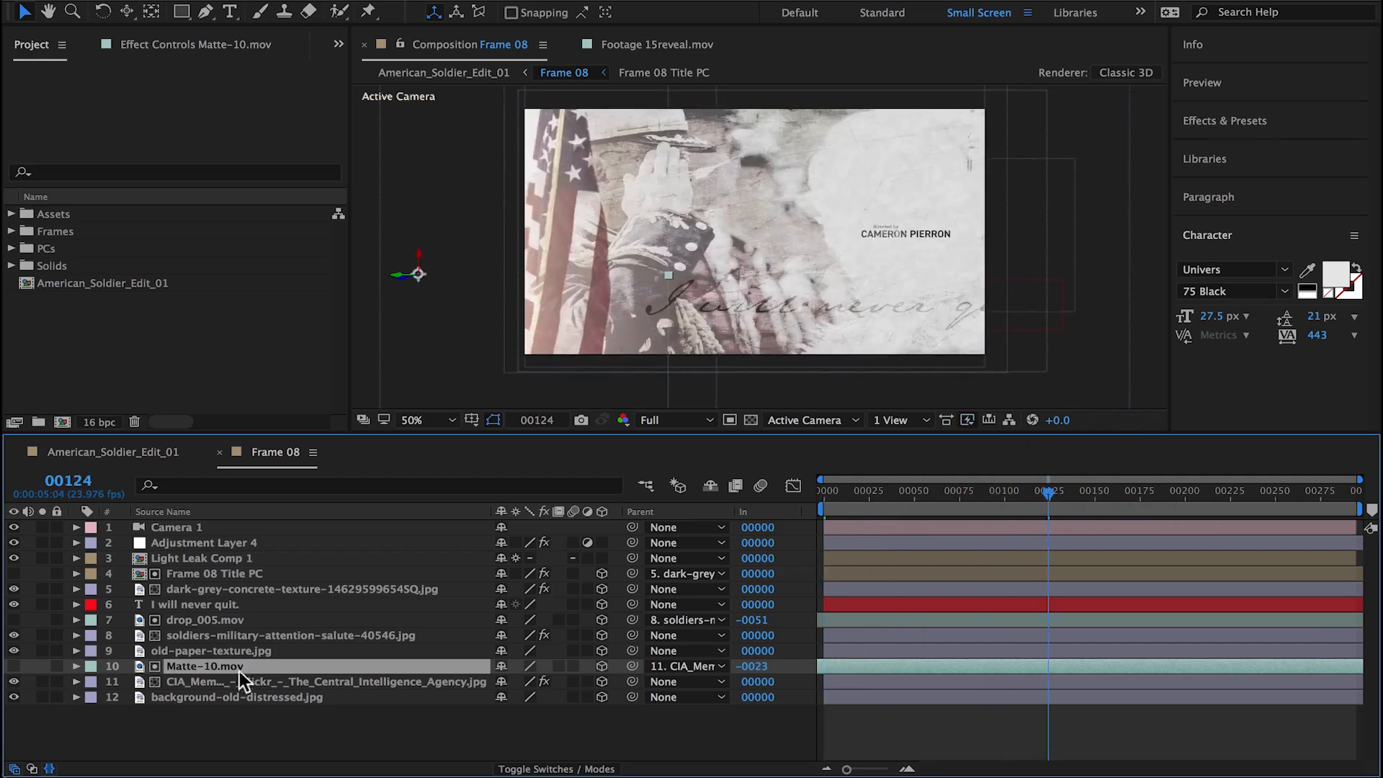
Step: Unflip the CIA Memorial Wall flag layer by setting its horizontal scale to 23%
click(229, 681)
key(r)
key(s)
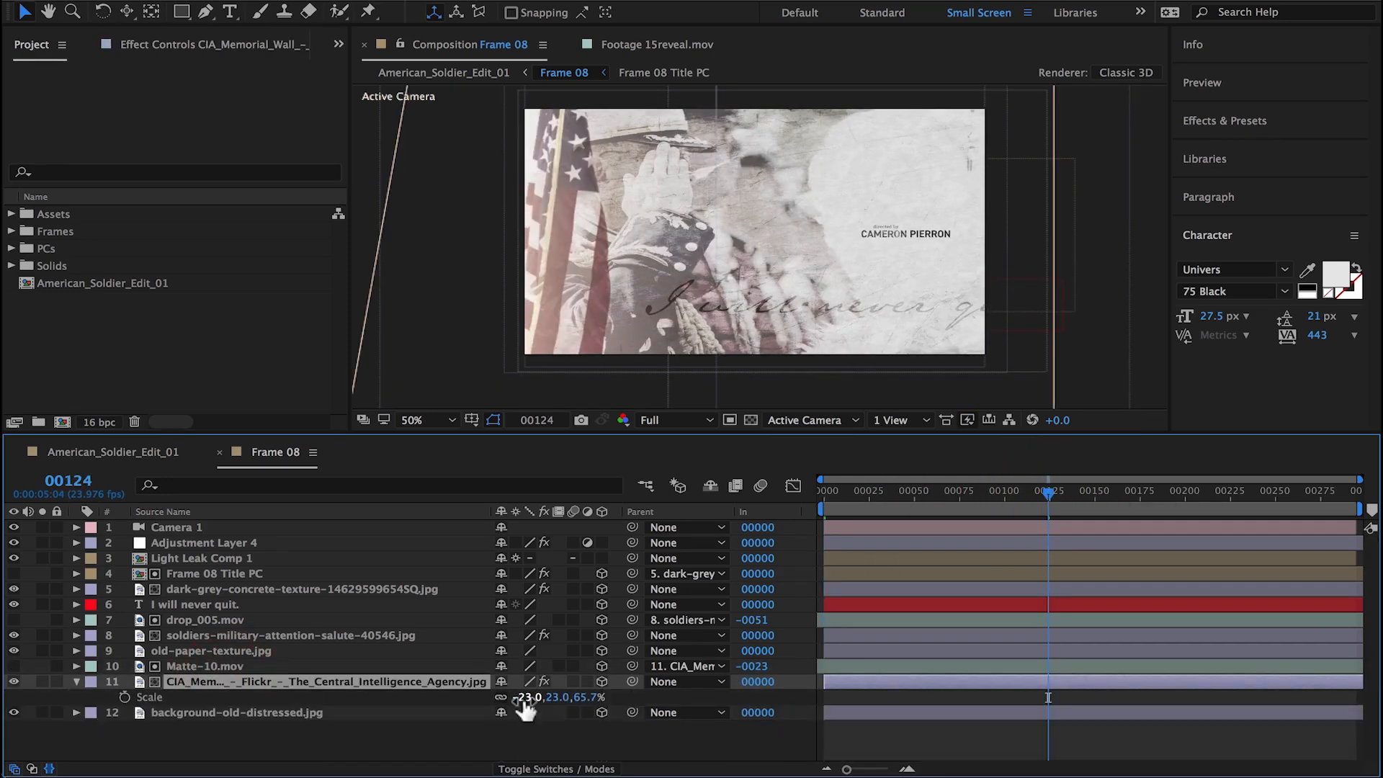
key(Return)
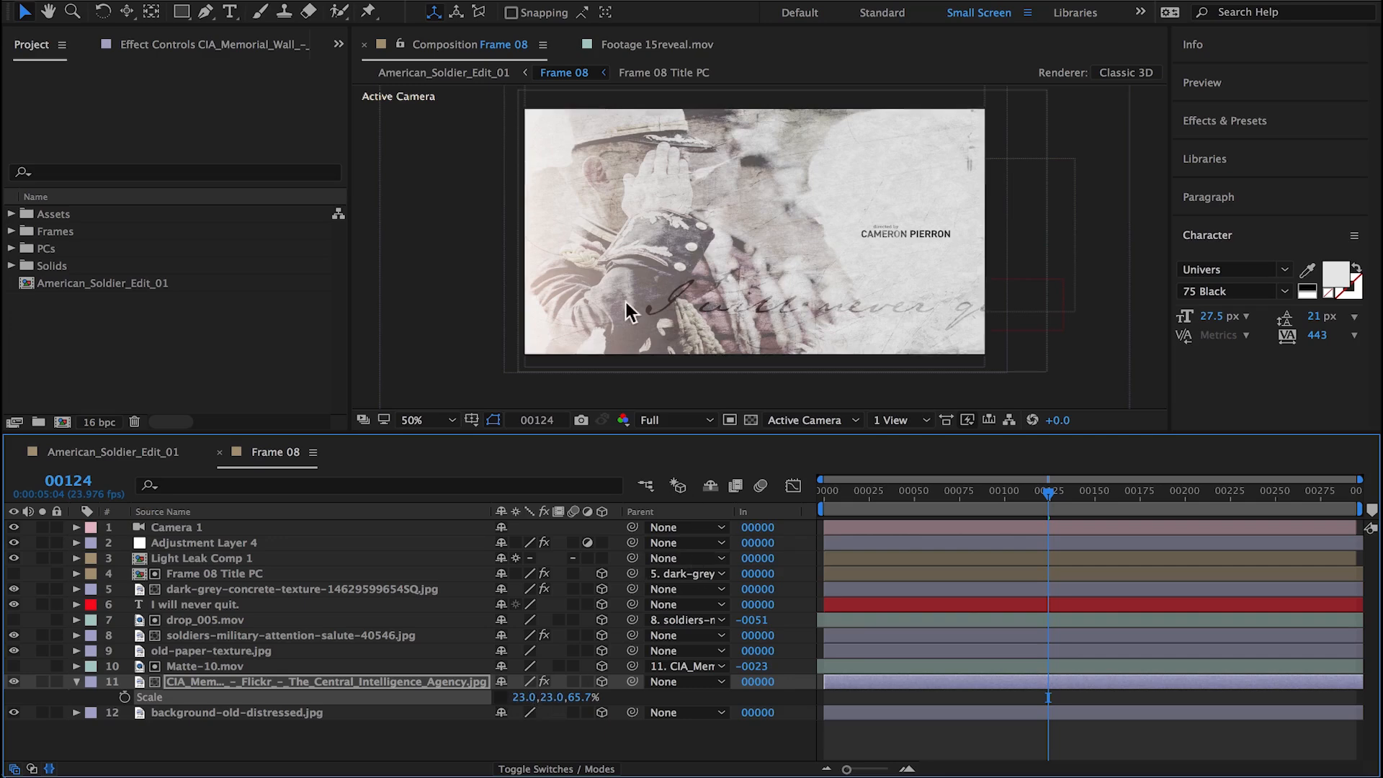
Step: Shift the CIA Memorial Wall flag layer horizontally back into frame, to an X position of about 1346
key(comma)
click(605, 331)
click(378, 685)
key(p)
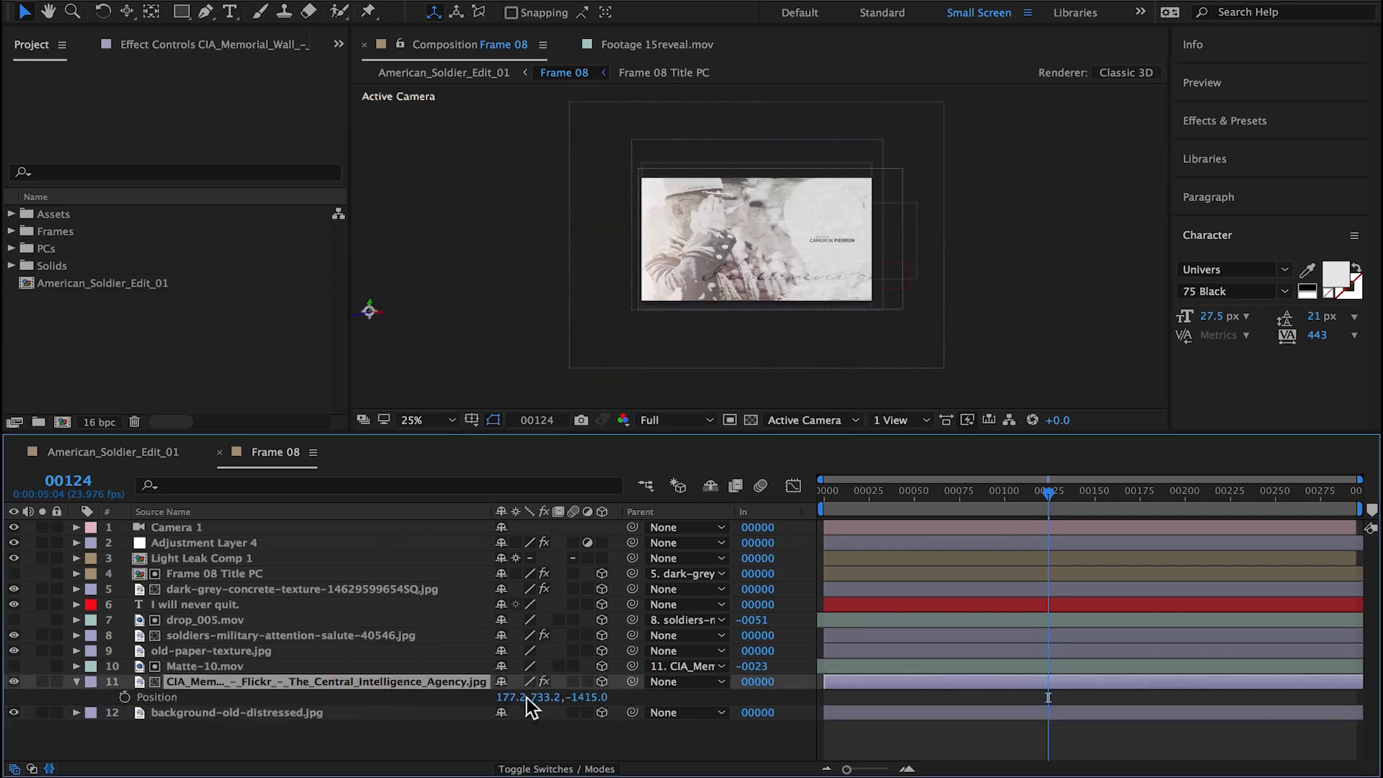
drag(513, 697, 709, 366)
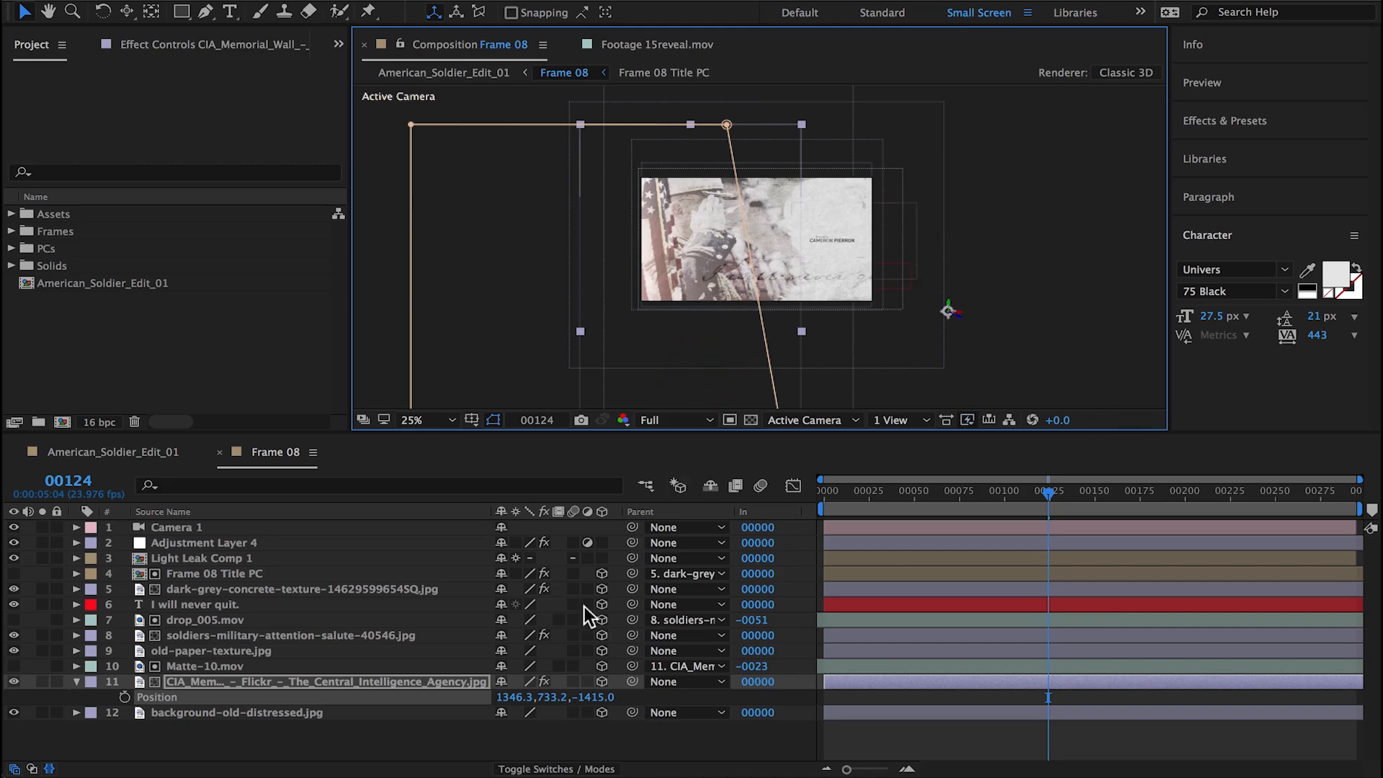
key(s)
click(697, 444)
key(period)
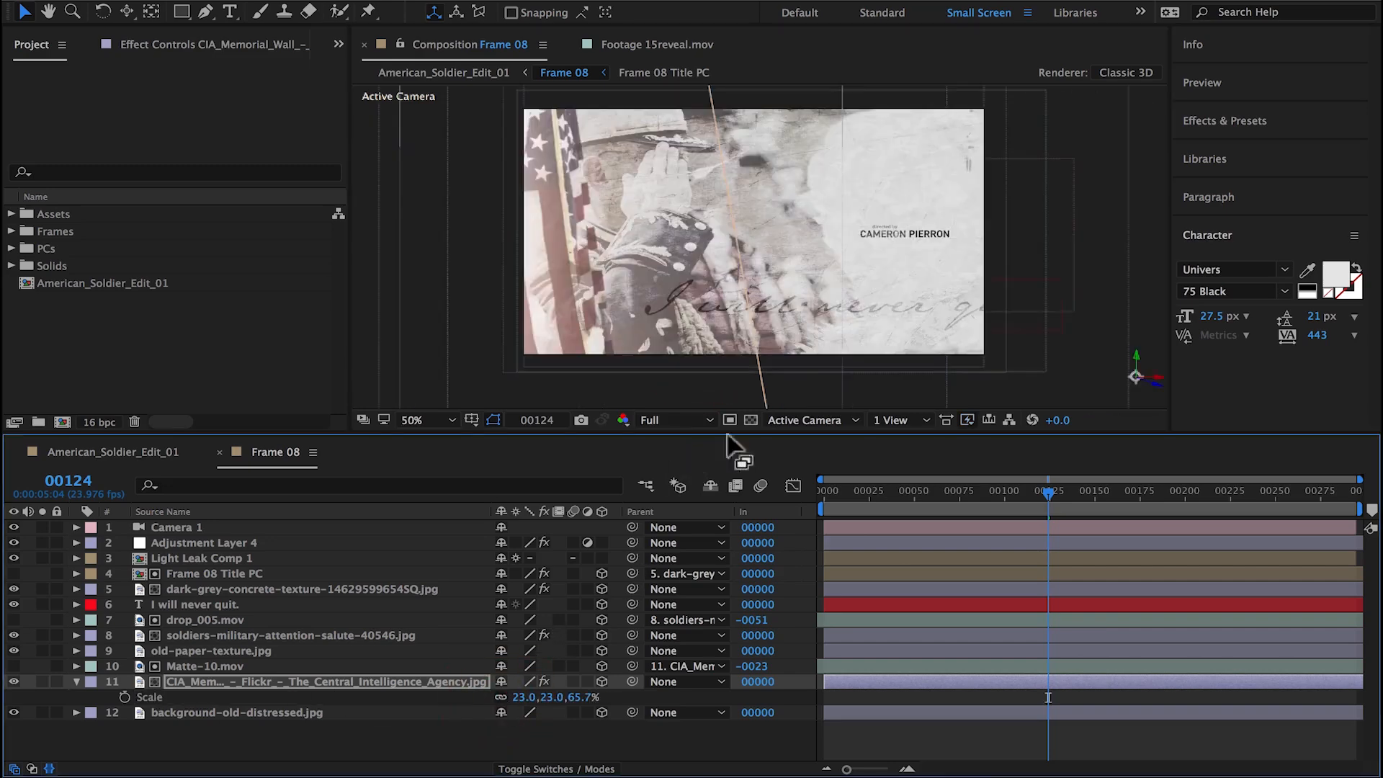
Step: Mark frame 117 of Frame 08 as "hit" and play the shot back in American_Soldier_Edit_01
drag(1043, 491, 672, 489)
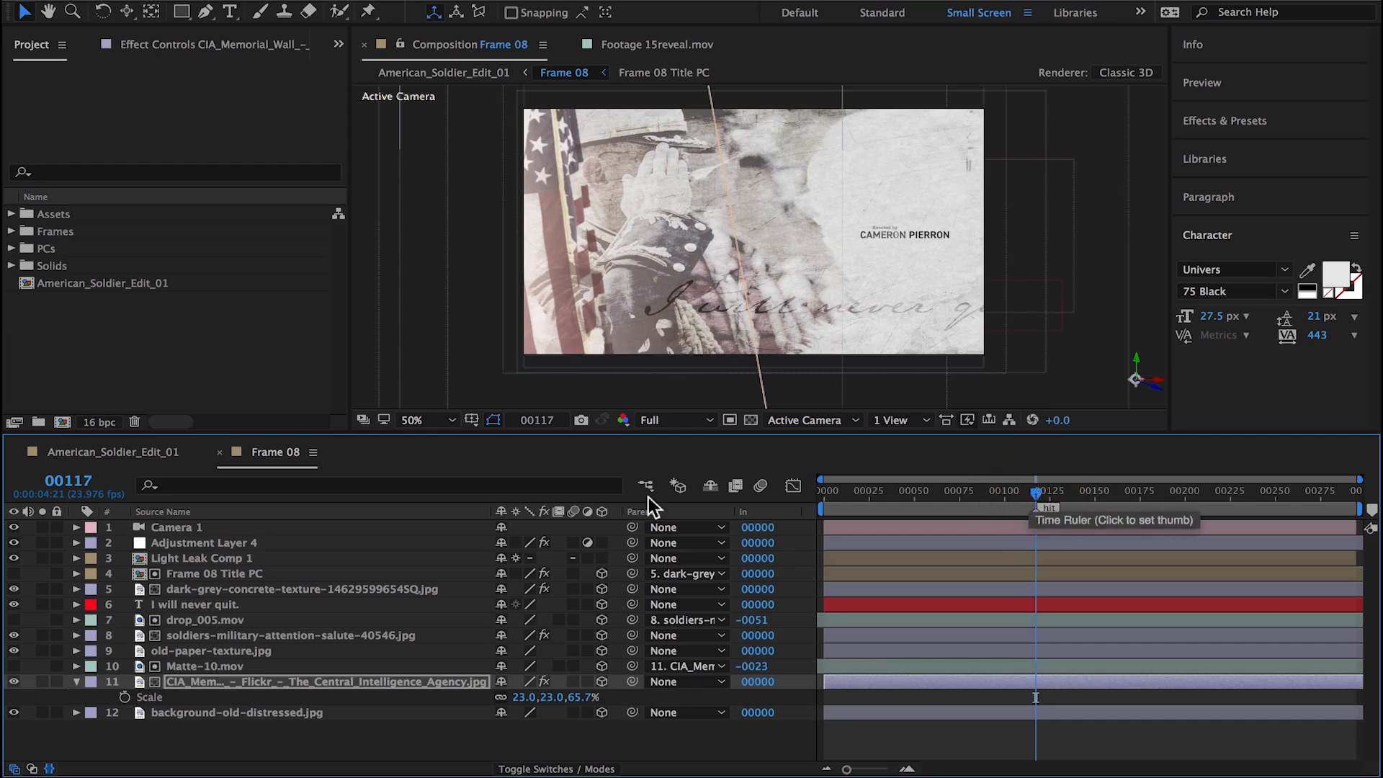
click(121, 454)
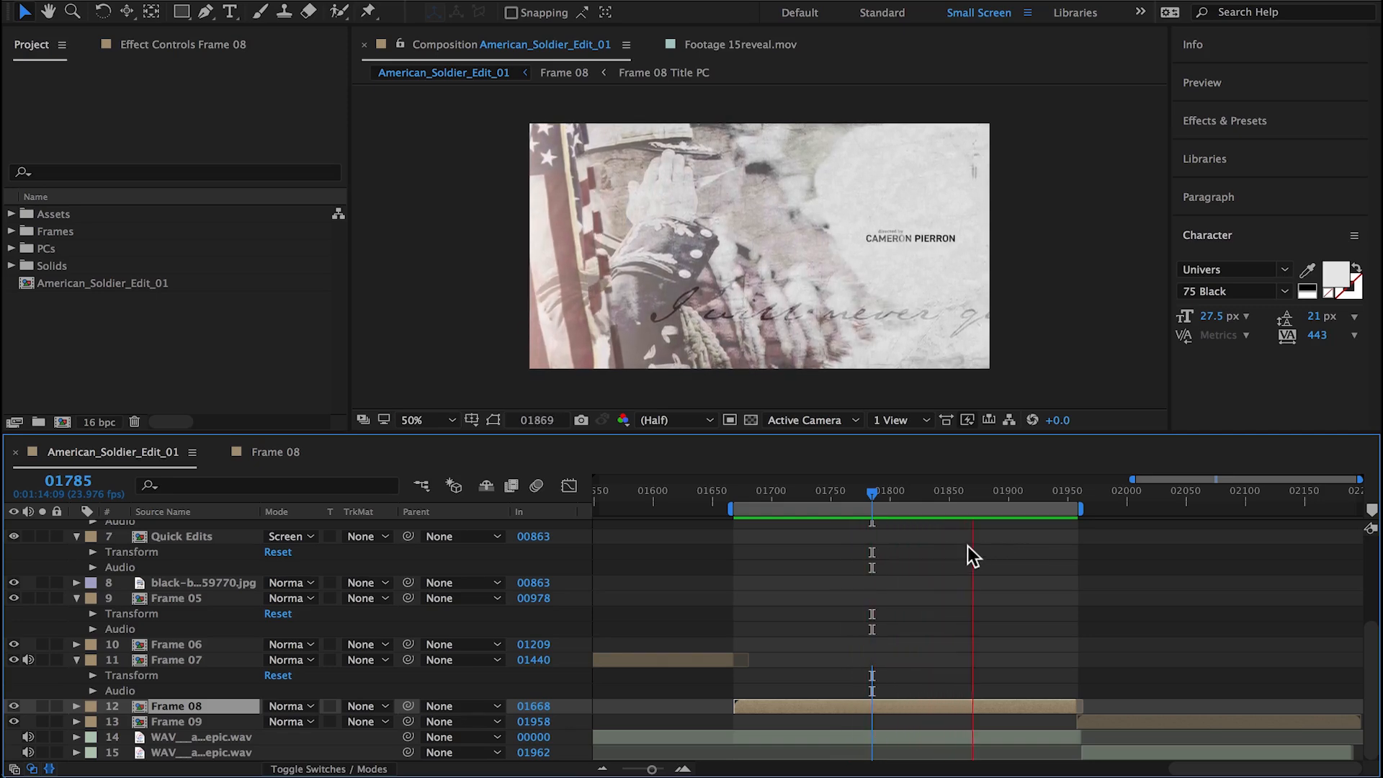
click(872, 494)
double_click(919, 705)
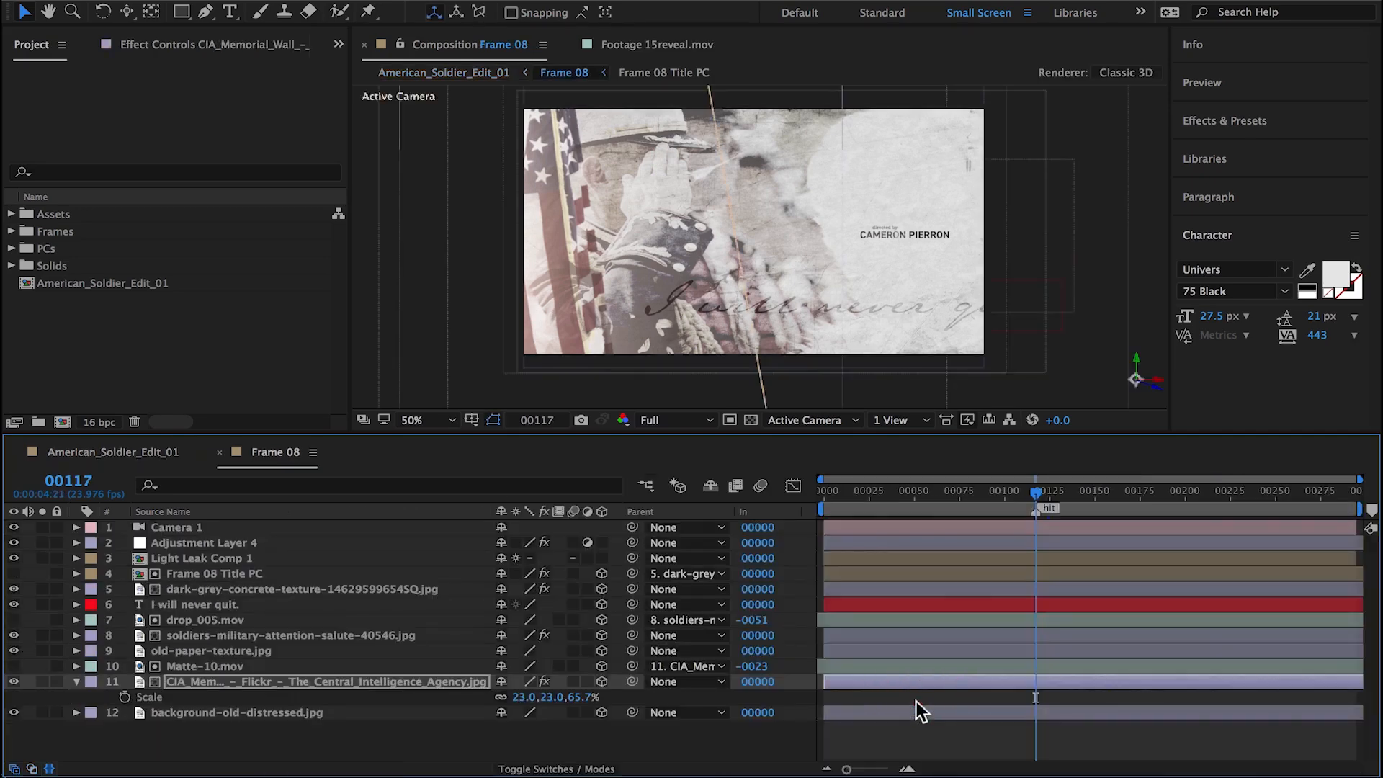
Step: Add the US_Navy burial-at-sea photo above the "I will never quit." text at frame 117, make it 3D and shift it slightly down
click(8, 215)
click(30, 265)
scroll(87, 324, down, 2)
click(99, 336)
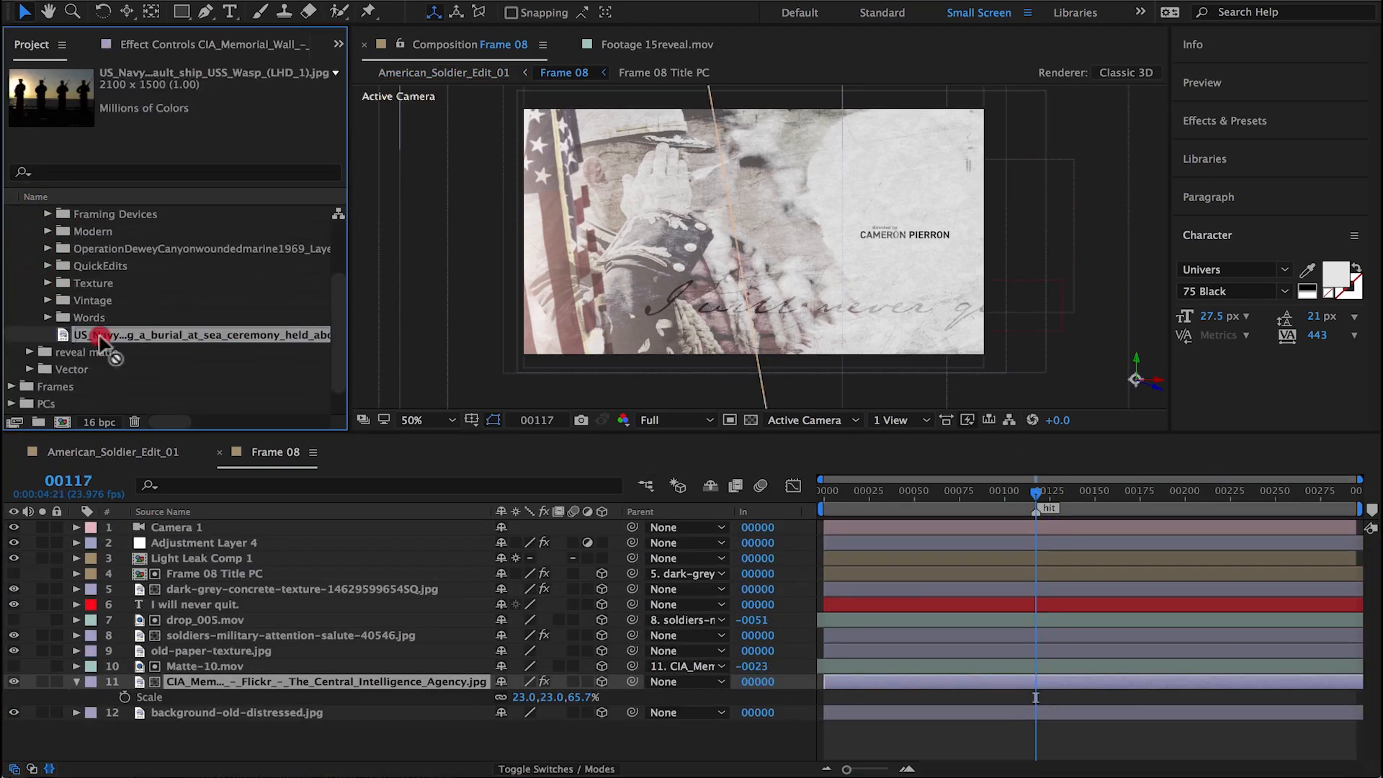
drag(100, 335, 242, 596)
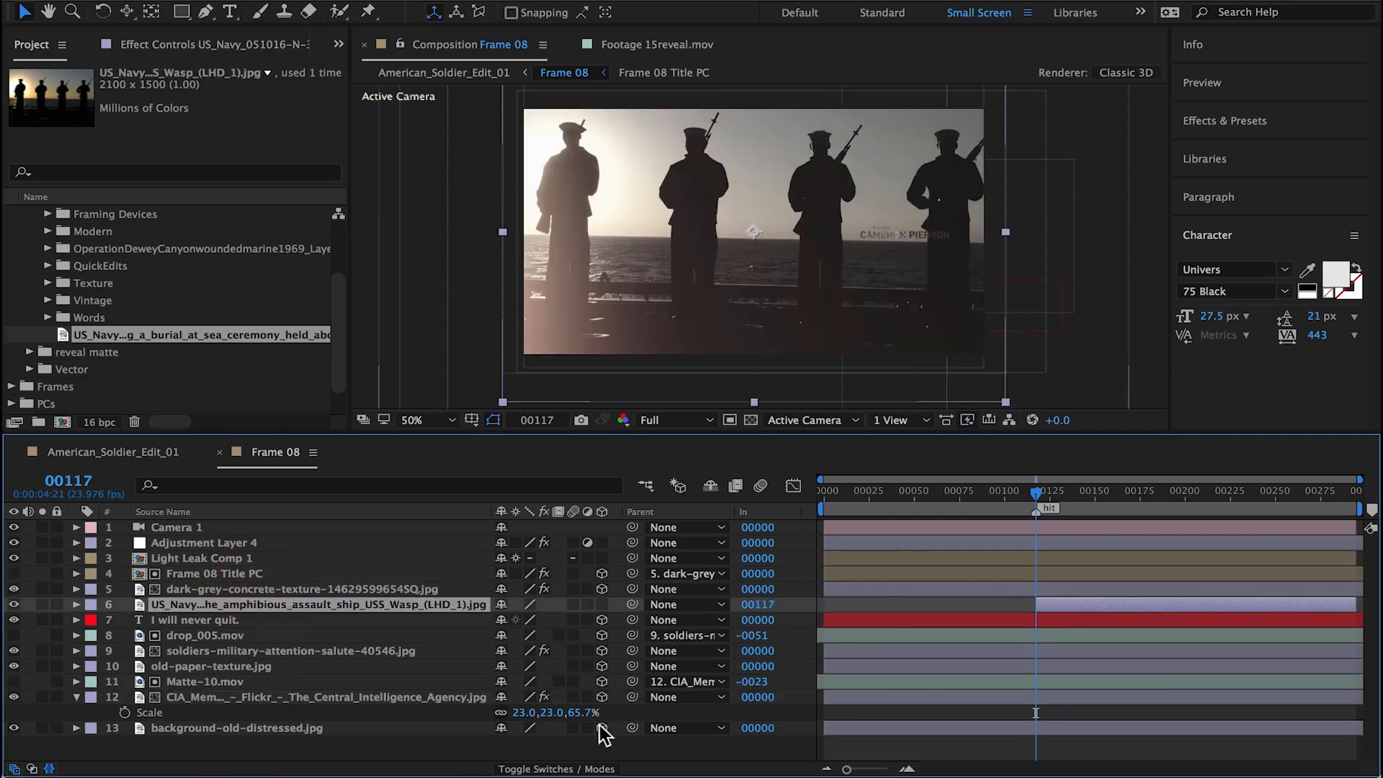
click(602, 605)
drag(815, 255, 818, 280)
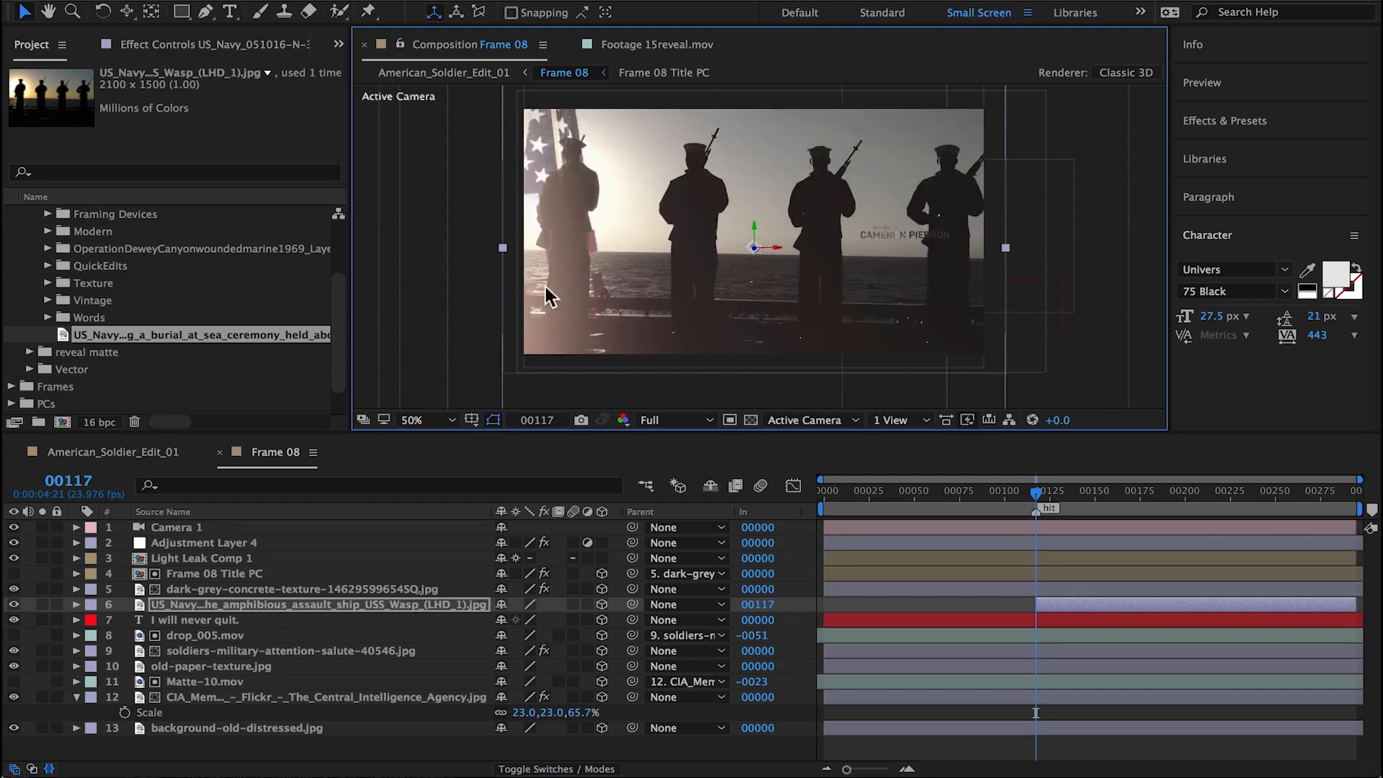
Step: Add Matte-08.mov from the INK folder above the US_Navy photo, starting at frame 117, and enable its time remapping
scroll(150, 313, up, 5)
click(30, 249)
click(47, 283)
scroll(92, 284, down, 9)
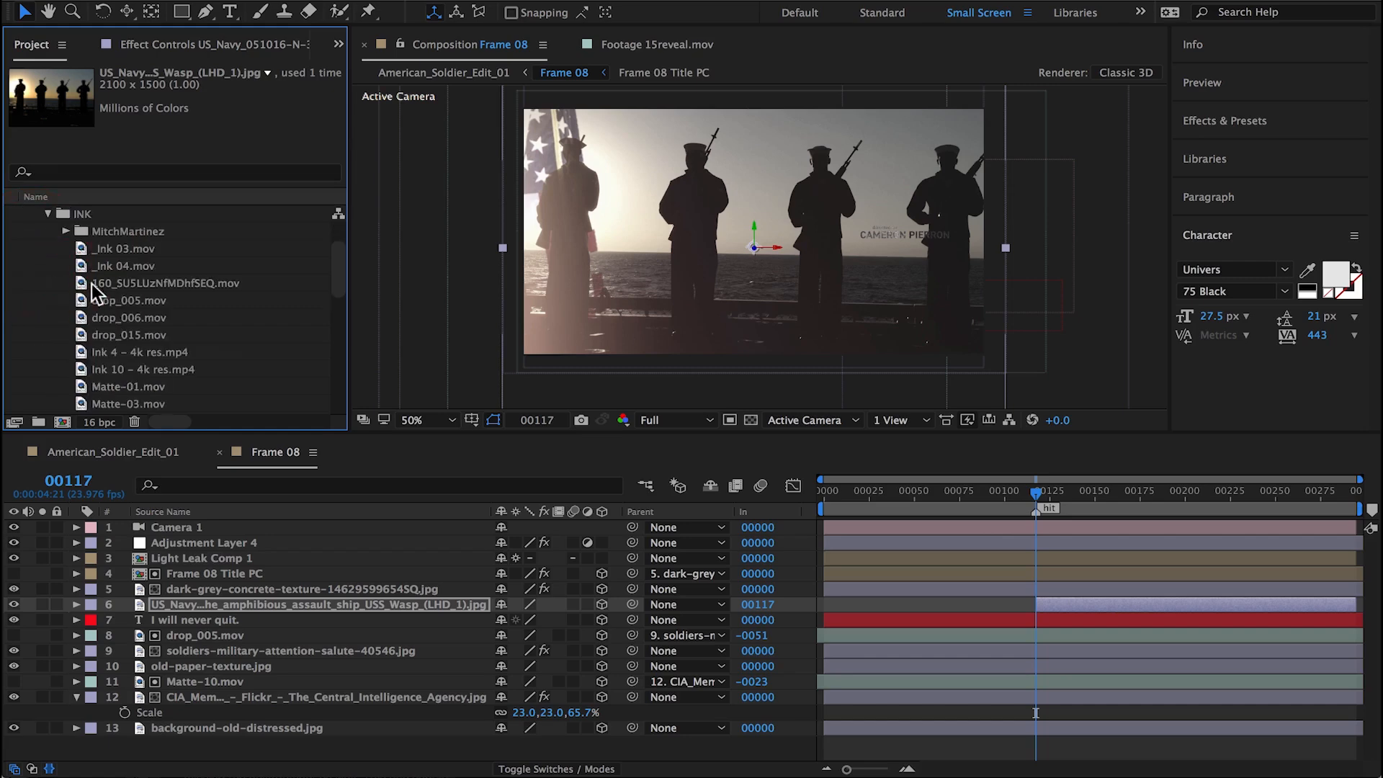
drag(153, 369, 1070, 608)
right_click(346, 604)
click(662, 189)
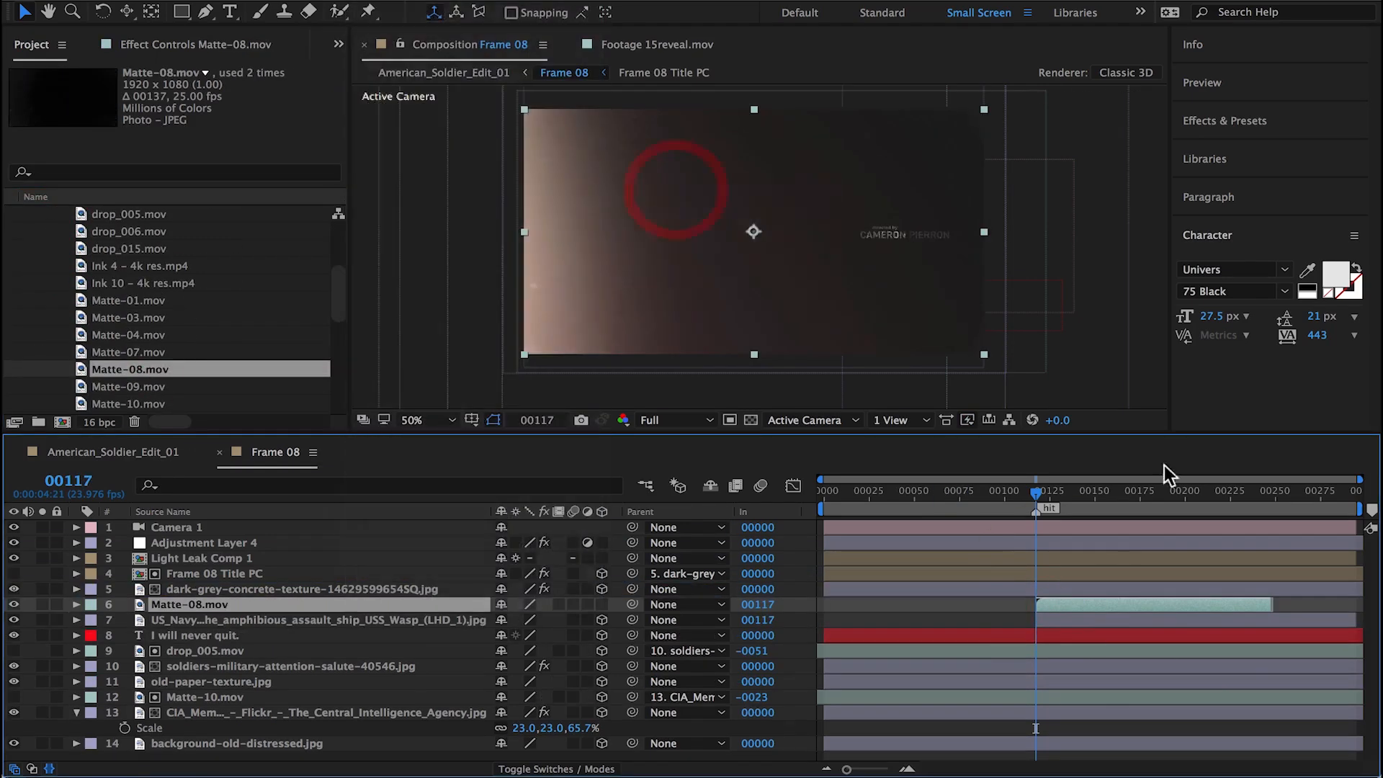
Step: Replace Matte-08.mov's last Time Remap keyframe with one at frame 246 and extend the layer to the end of Frame 08
click(1262, 493)
key(Page_Up)
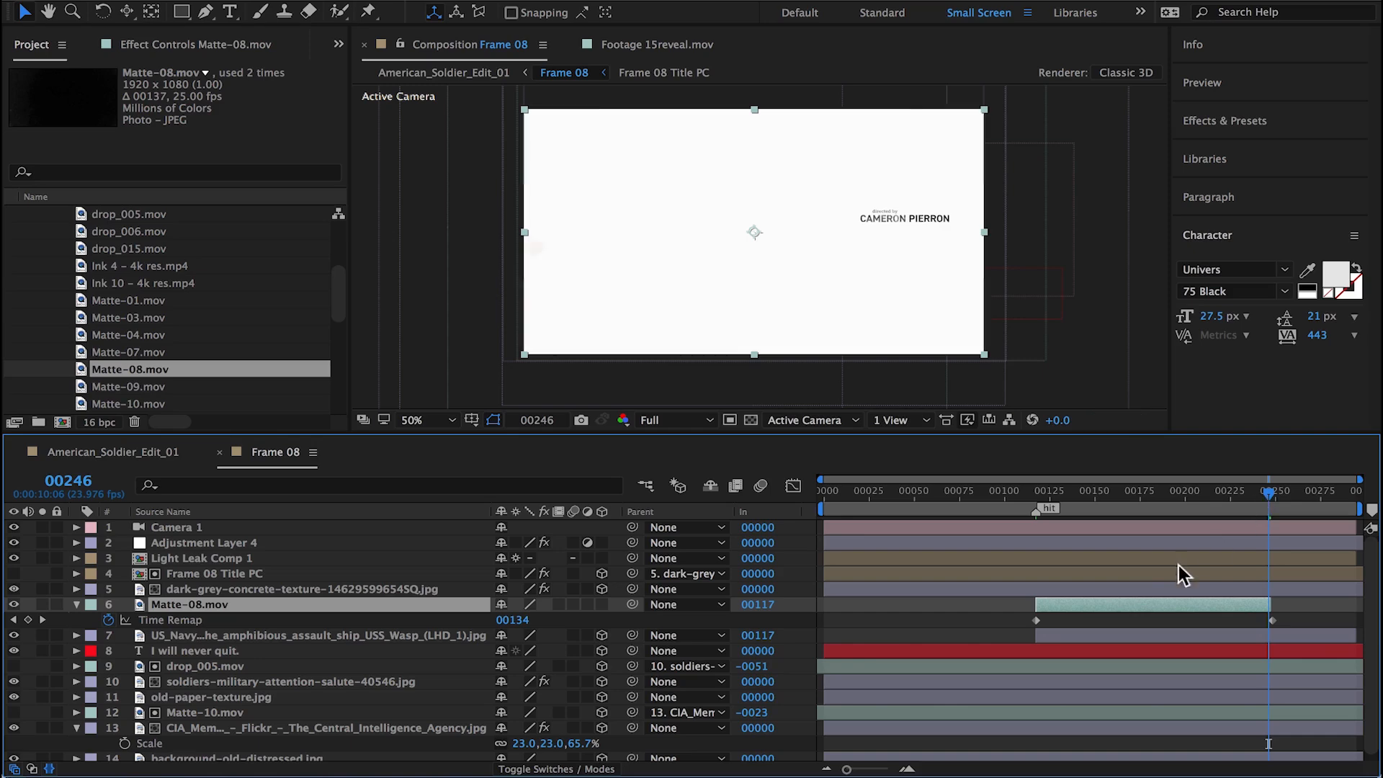
click(43, 620)
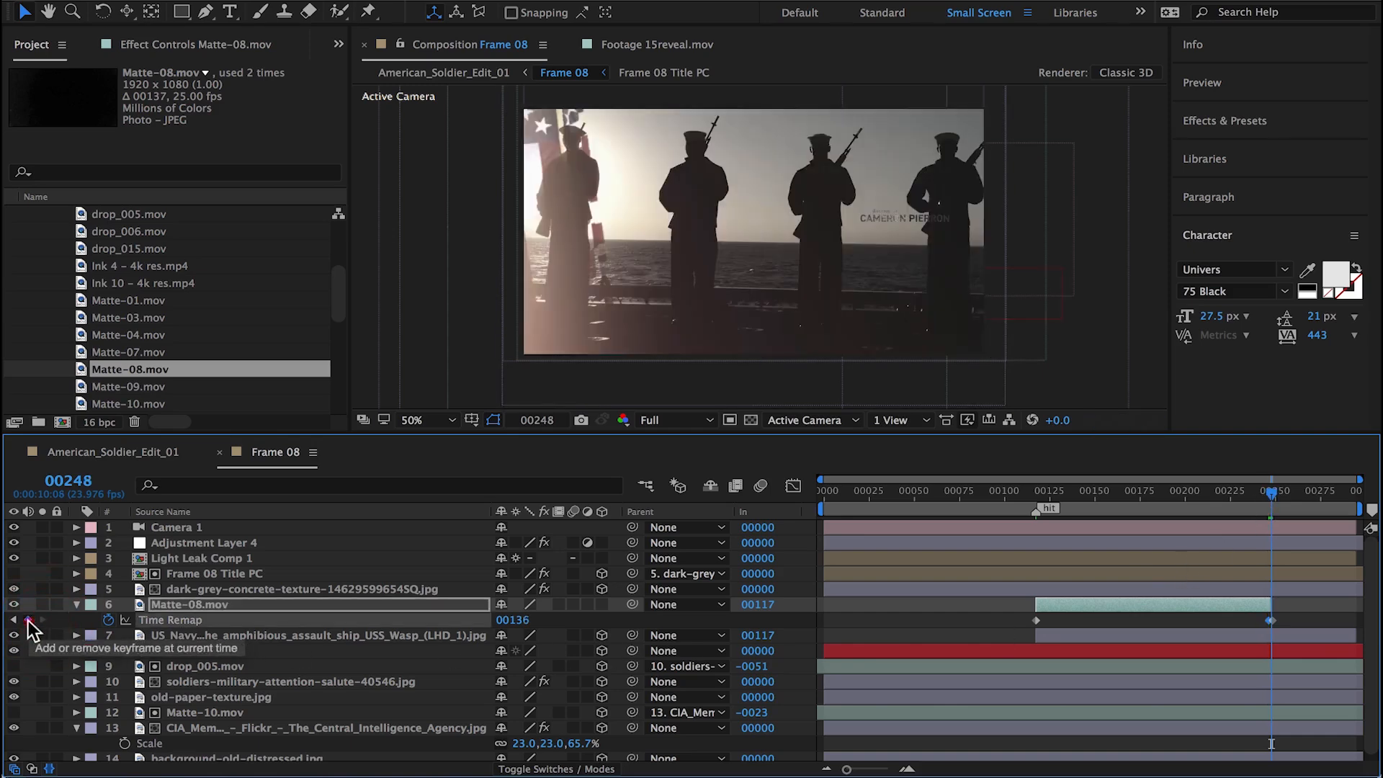
mouse_move(1271, 493)
mouse_down()
mouse_move(1145, 509)
mouse_move(1111, 496)
mouse_up()
Step: Make Matte-08.mov a 3D layer and set its scale to 110%
click(602, 604)
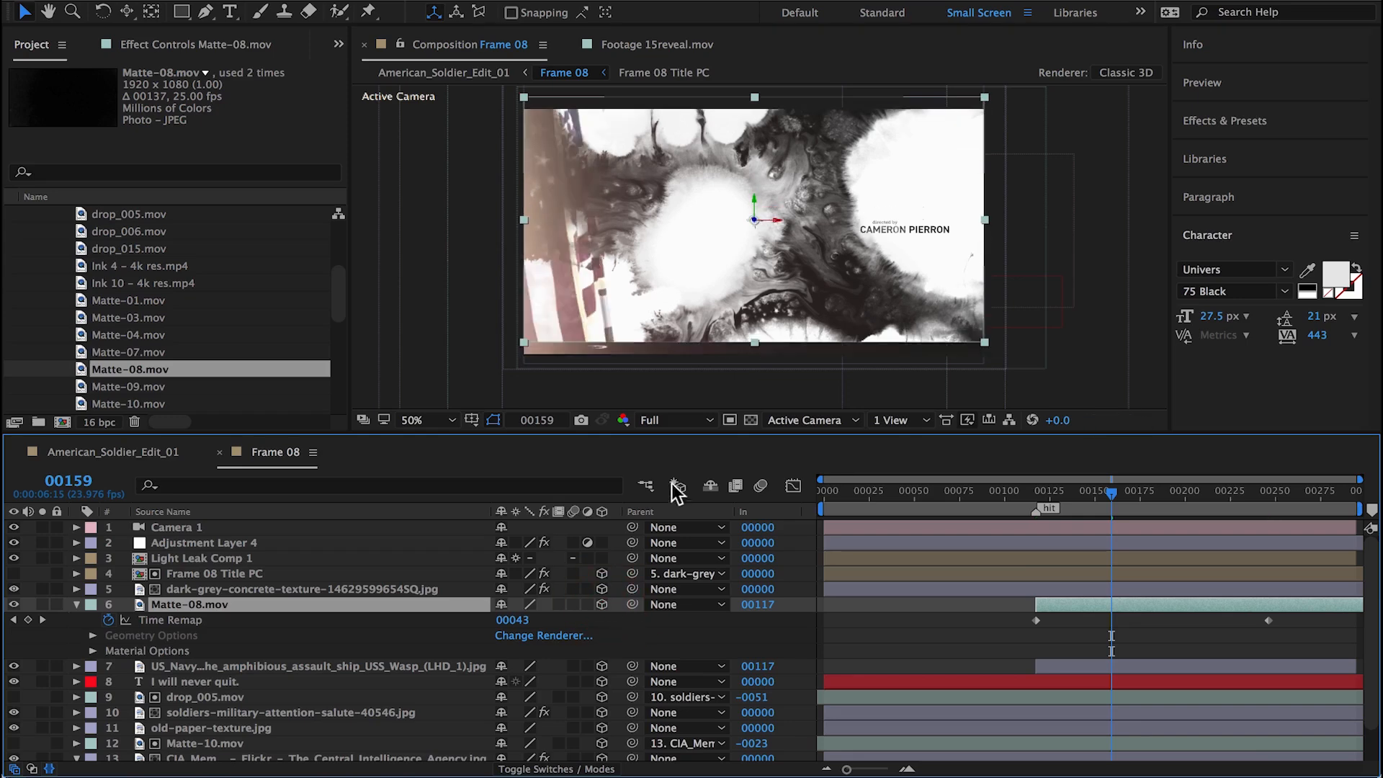
text(s110)
key(Return)
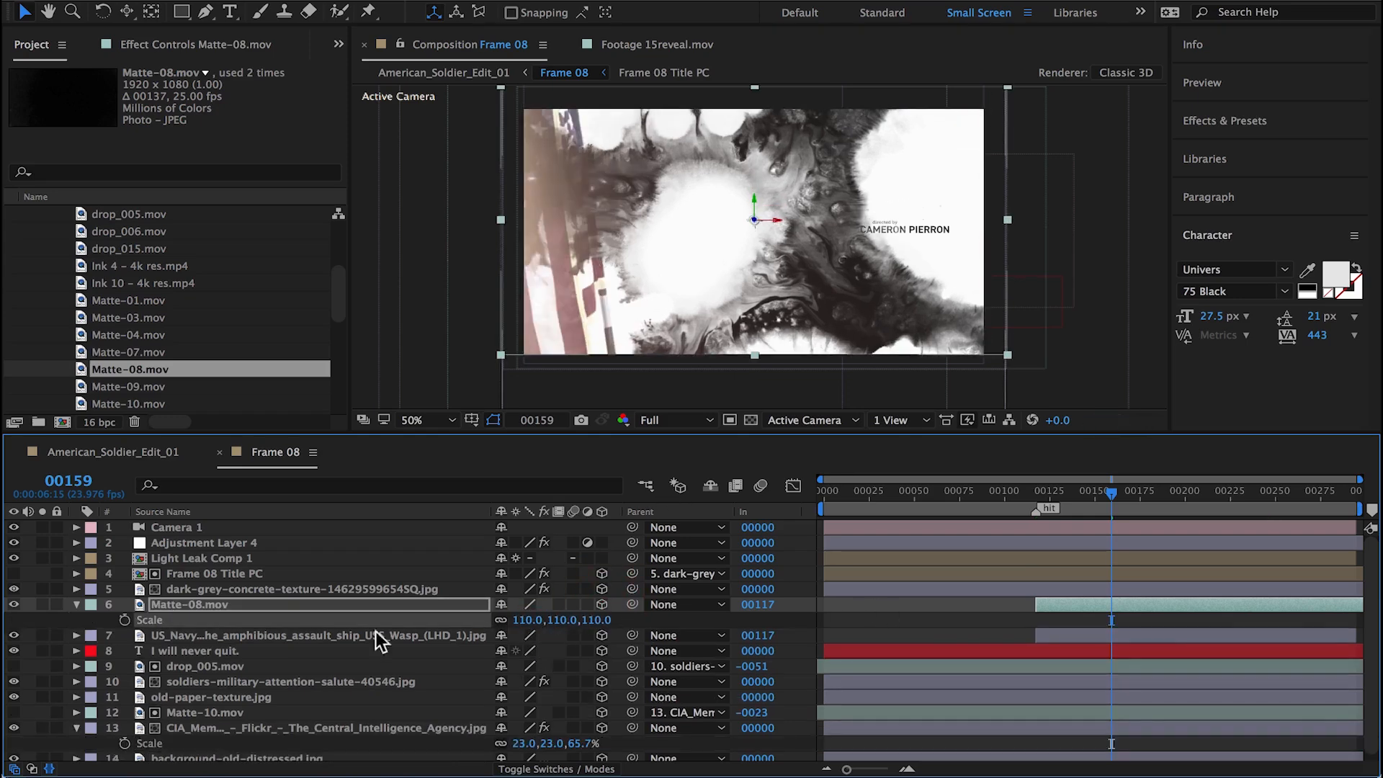
Step: Set the US_Navy photo's track matte to Luma using Matte-08.mov, and check the reveal at frame 163
click(293, 633)
click(592, 769)
click(596, 636)
click(633, 710)
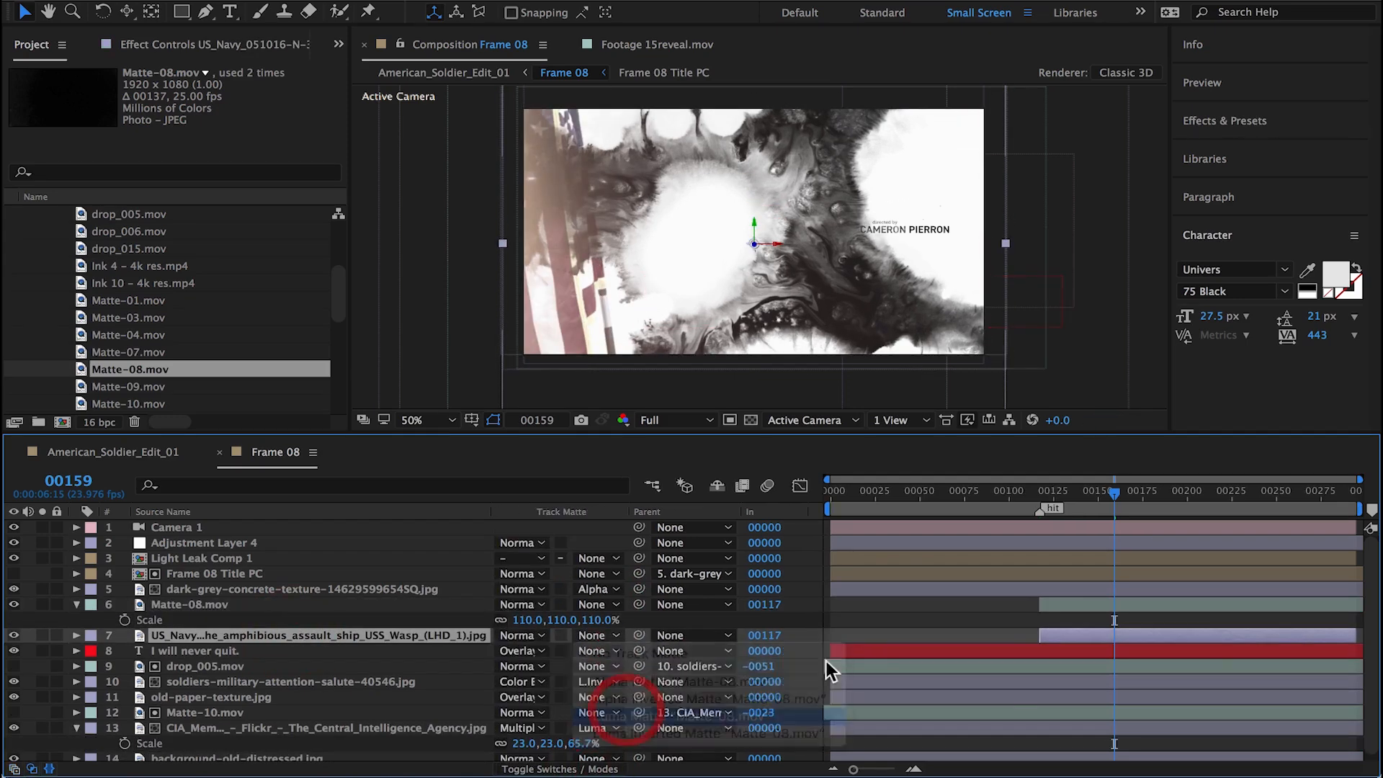
mouse_move(1114, 493)
mouse_down()
mouse_move(1033, 504)
mouse_move(1120, 494)
mouse_up()
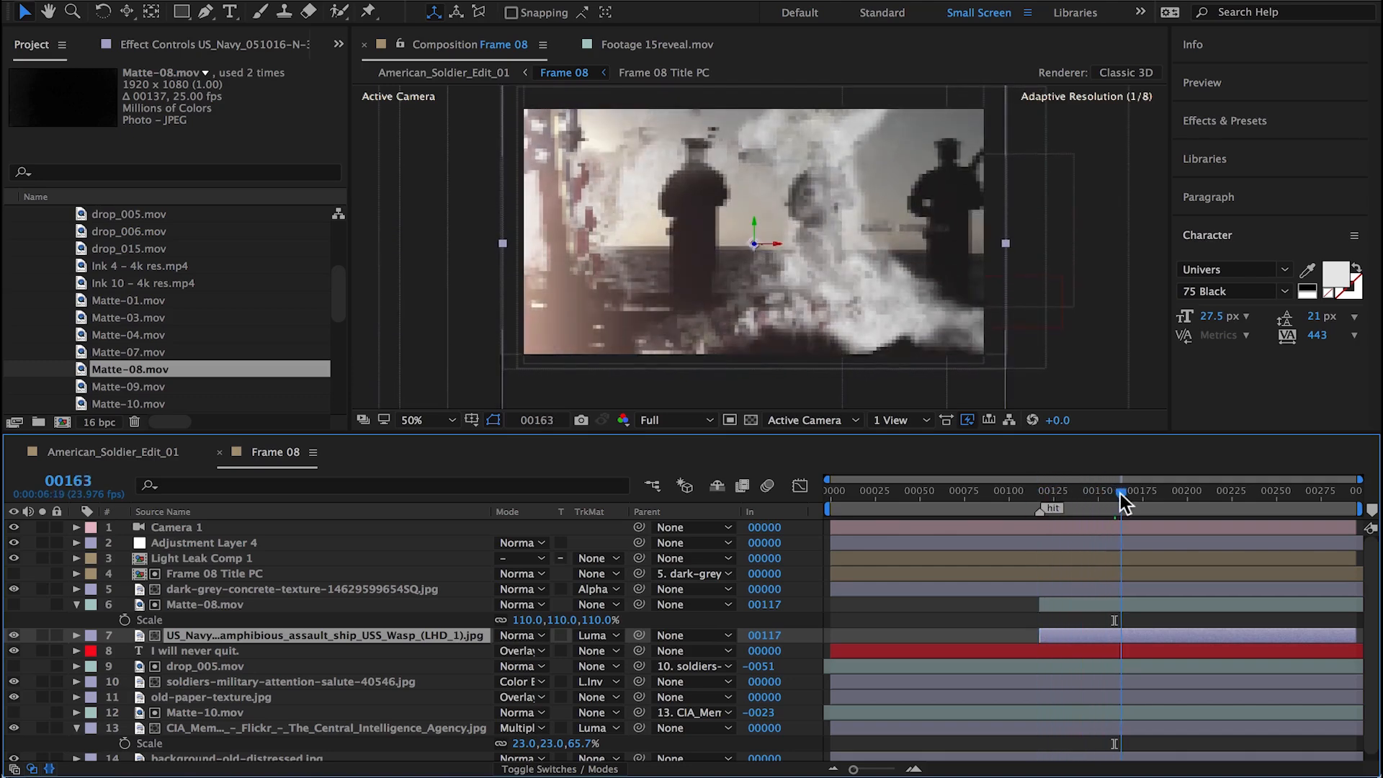
Step: Move Matte-08.mov and the US_Navy photo above Frame 08 Title PC and parent the matte to the photo
drag(190, 607, 191, 570)
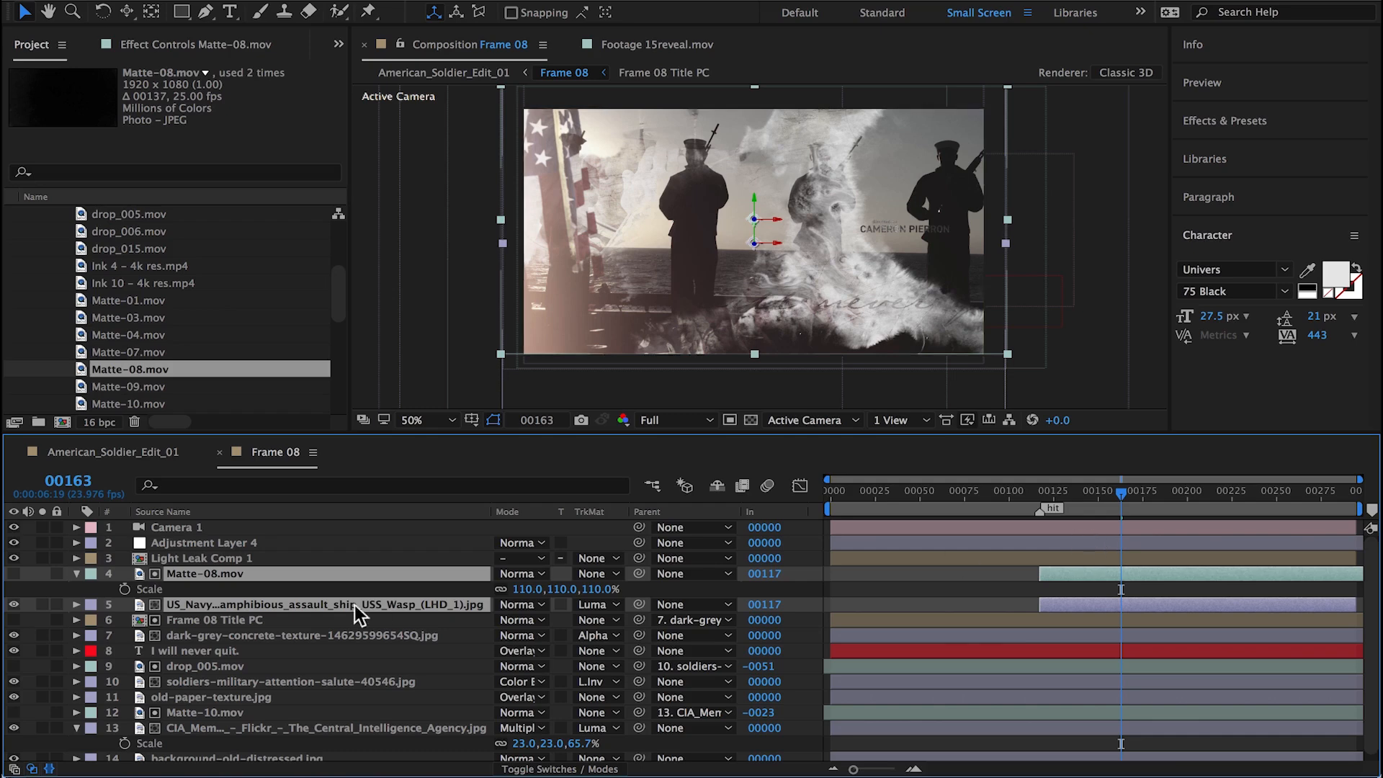
drag(639, 574, 270, 605)
Step: Bring the US_Navy photo closer to the camera in Z and scale it to 67%
click(271, 605)
key(p)
drag(580, 620, 65, 673)
key(s)
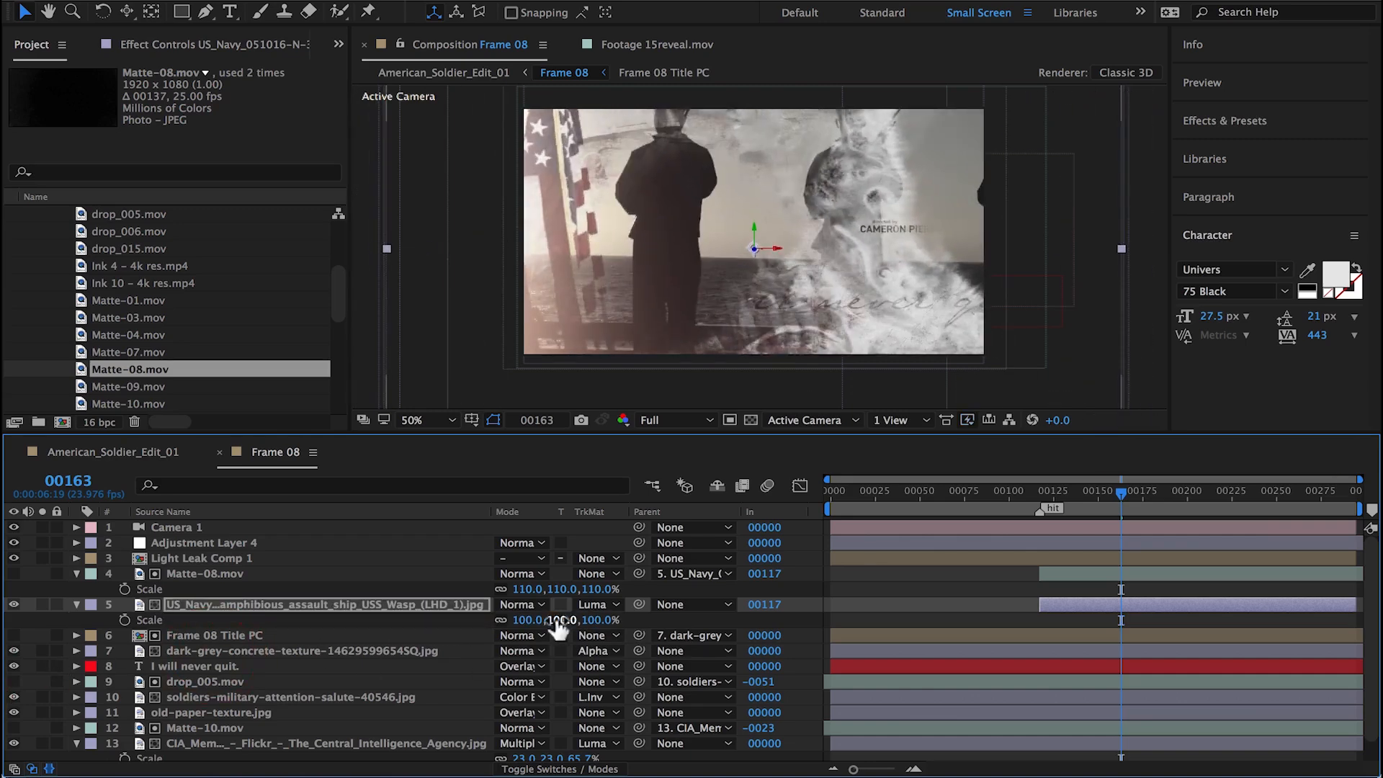
mouse_move(559, 624)
mouse_down()
mouse_move(525, 629)
mouse_move(537, 630)
mouse_up()
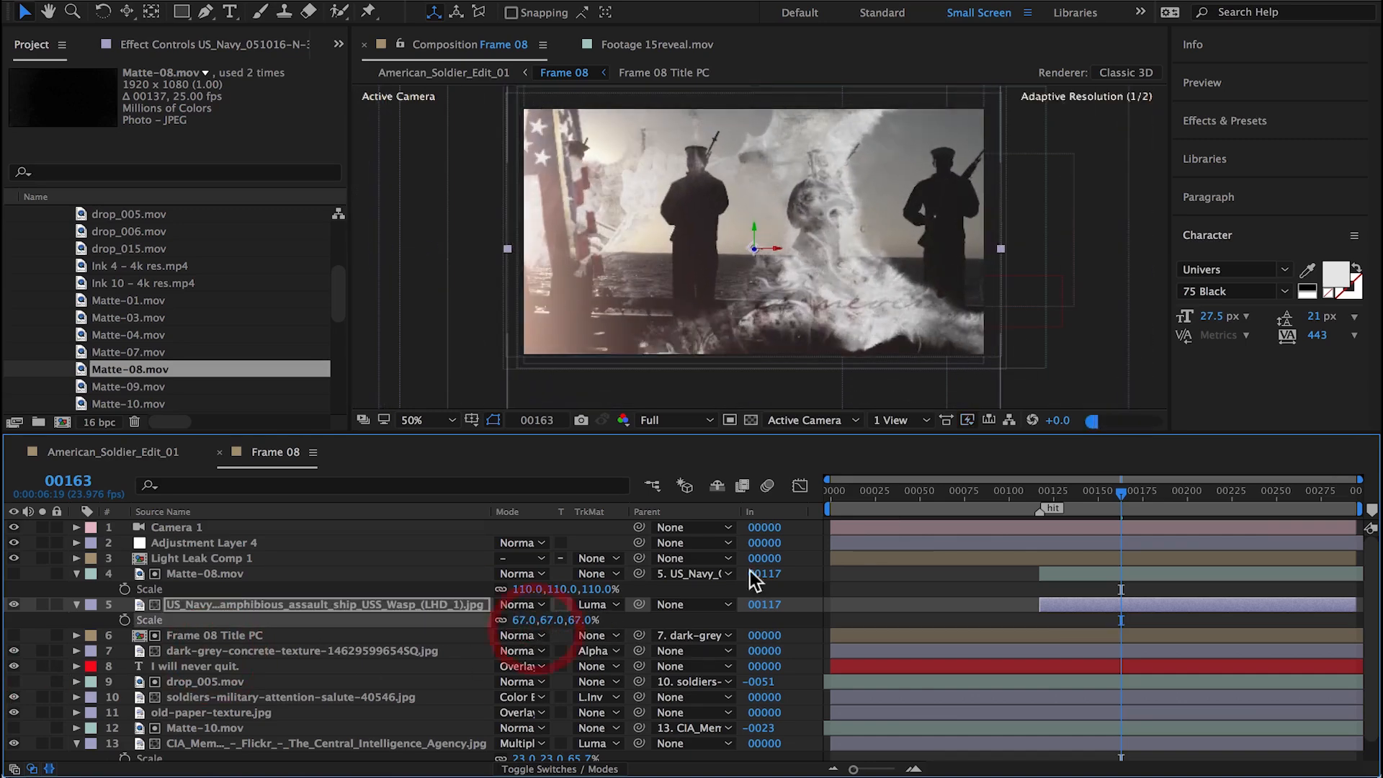
Step: Nudge the US_Navy photo slightly down and check its coverage through to frame 294
drag(906, 281, 915, 292)
drag(1198, 495, 1374, 509)
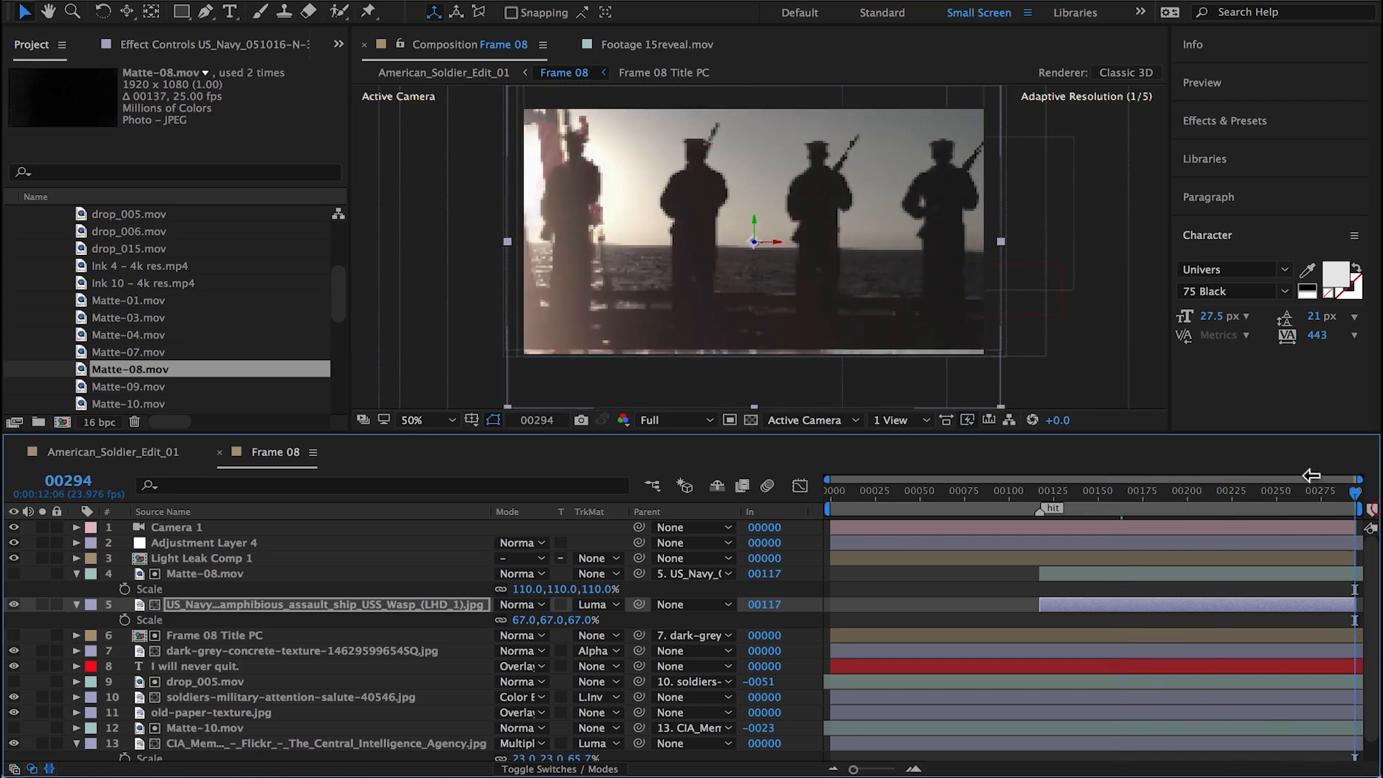
drag(1273, 495, 1162, 494)
Step: Duplicate Matte-08.mov and slide the copy so that it starts at frame 176
scroll(279, 508, down, 1)
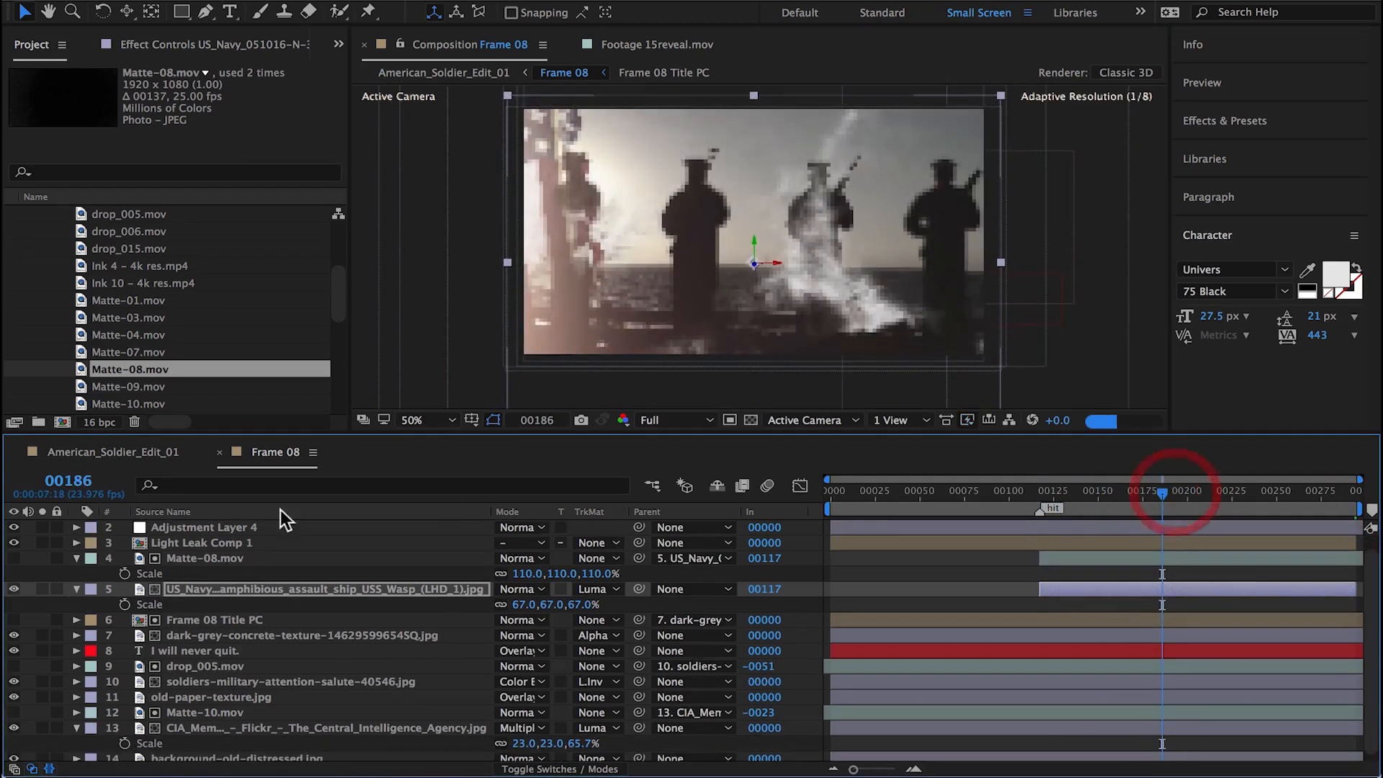
click(193, 558)
key(ctrl+d)
drag(1176, 563, 1181, 564)
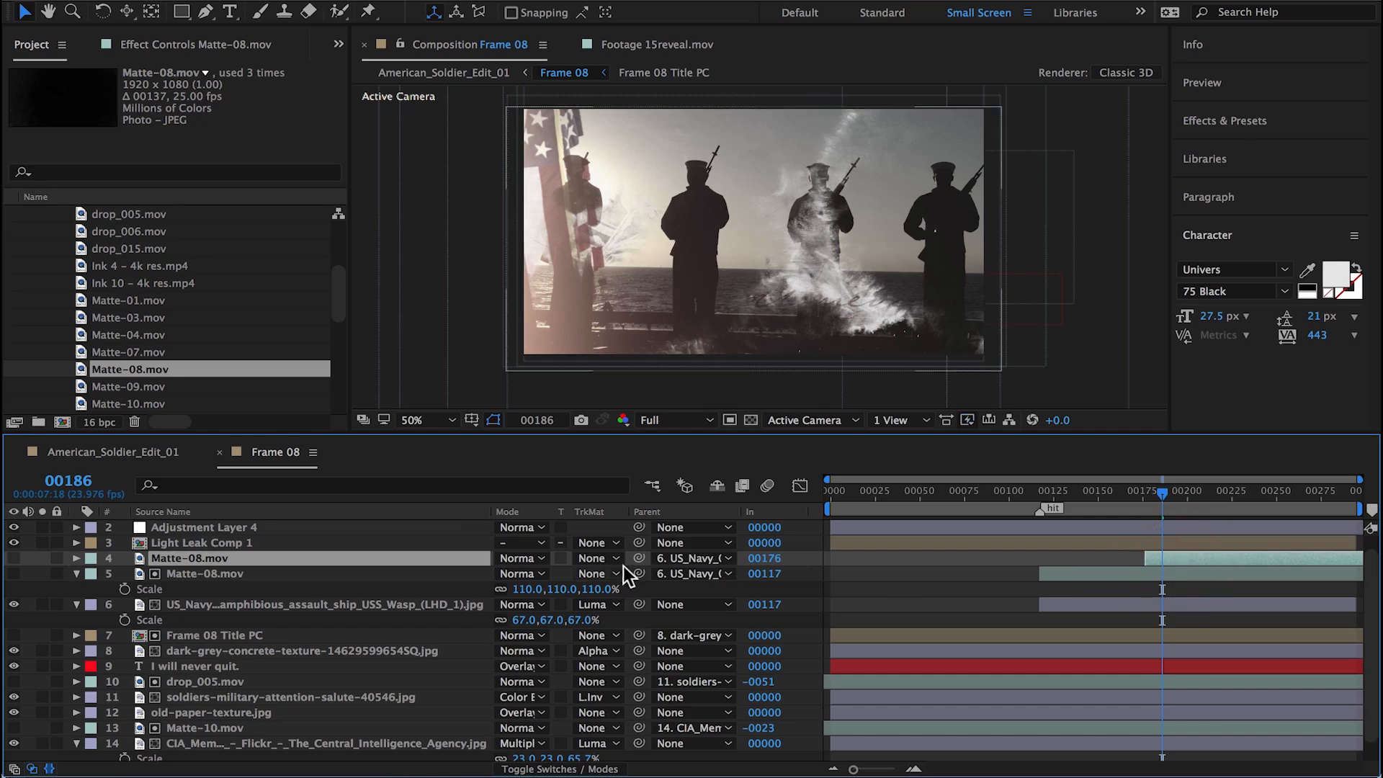
Step: Make the duplicated Matte-08.mov visible, set its blending mode to Multiply and check it up to frame 234
click(14, 558)
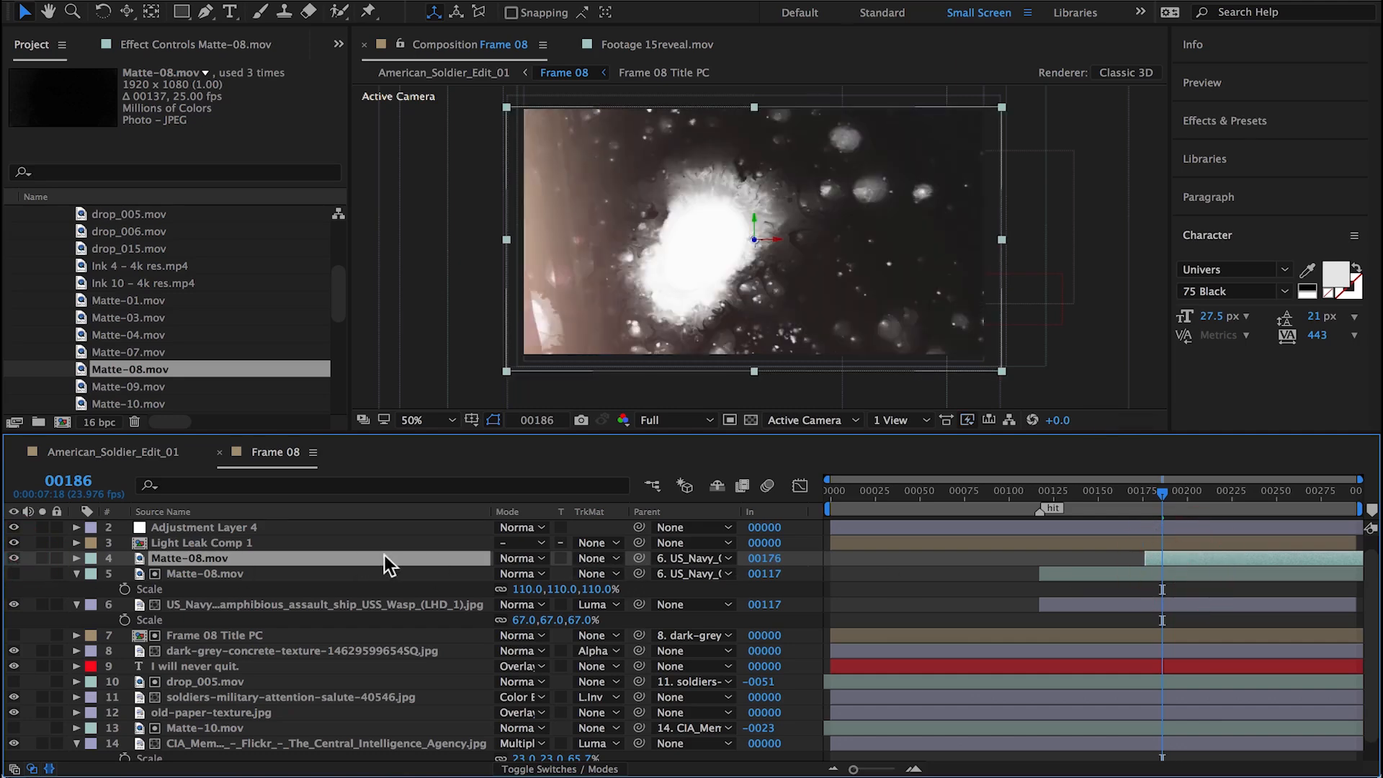
click(532, 559)
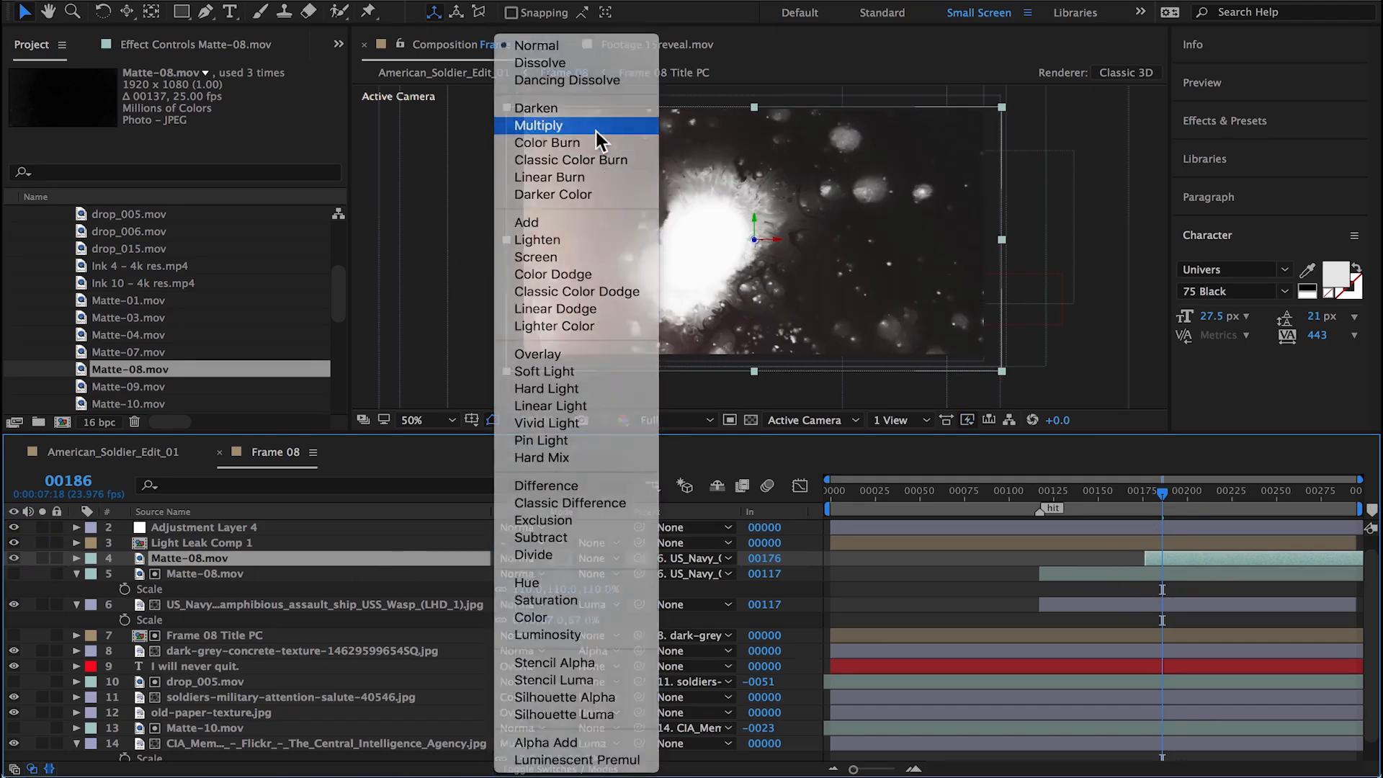
click(595, 127)
drag(1147, 494, 1248, 498)
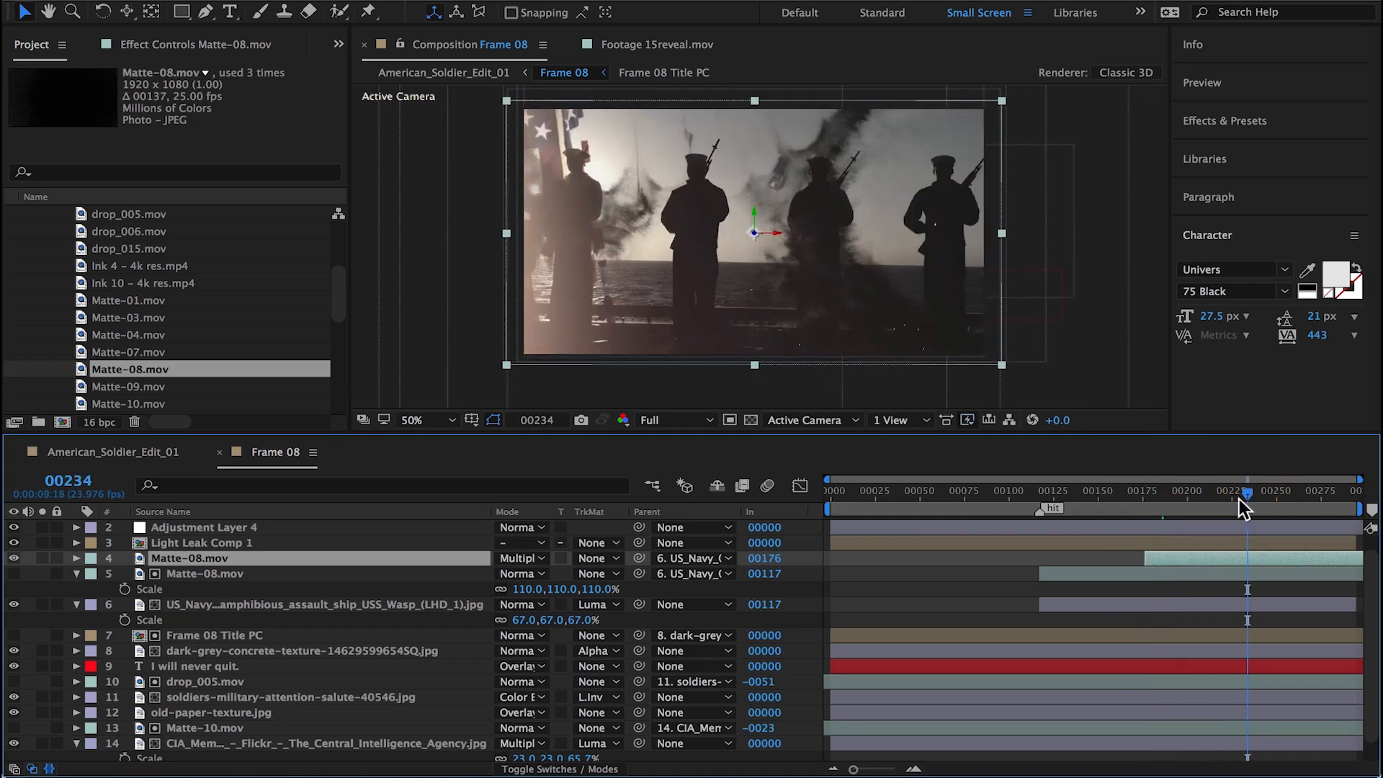
Step: Apply the Invert effect to the duplicated Matte-08.mov and check the shot in American_Soldier_Edit_01
click(420, 1)
mouse_move(478, 128)
click(693, 231)
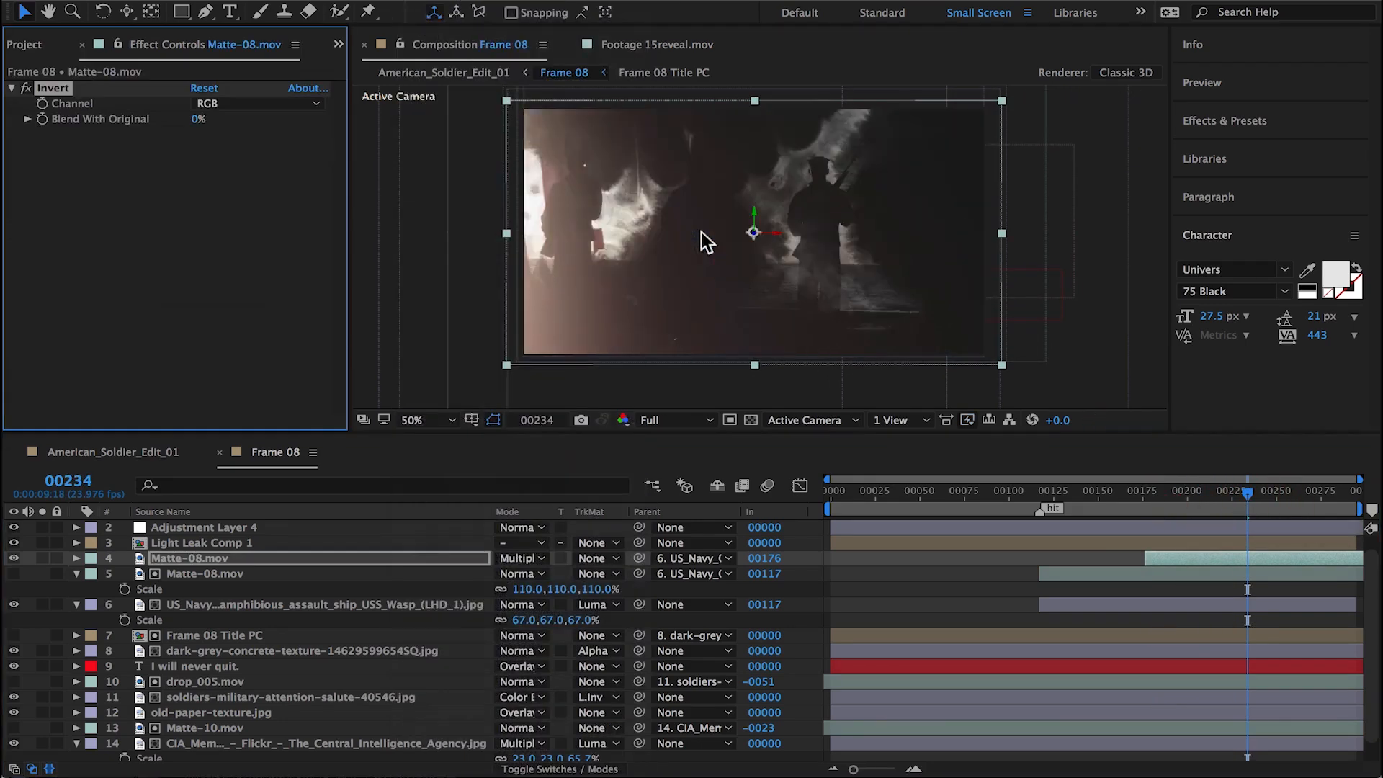
click(122, 453)
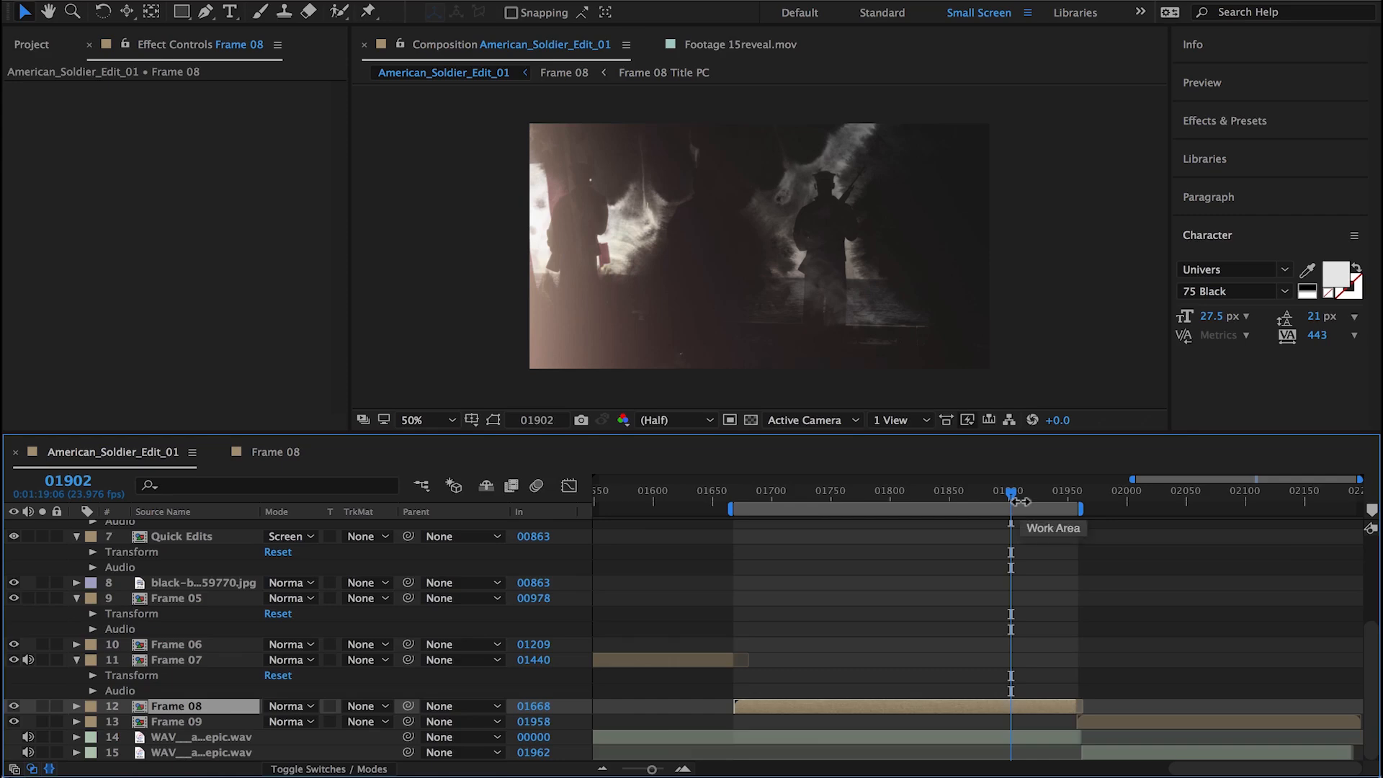
double_click(1026, 705)
Step: Move Light Leak Comp 1 directly above the US_Navy photo and check the end of Frame 08 in American_Soldier_Edit_01
drag(1266, 489, 1338, 491)
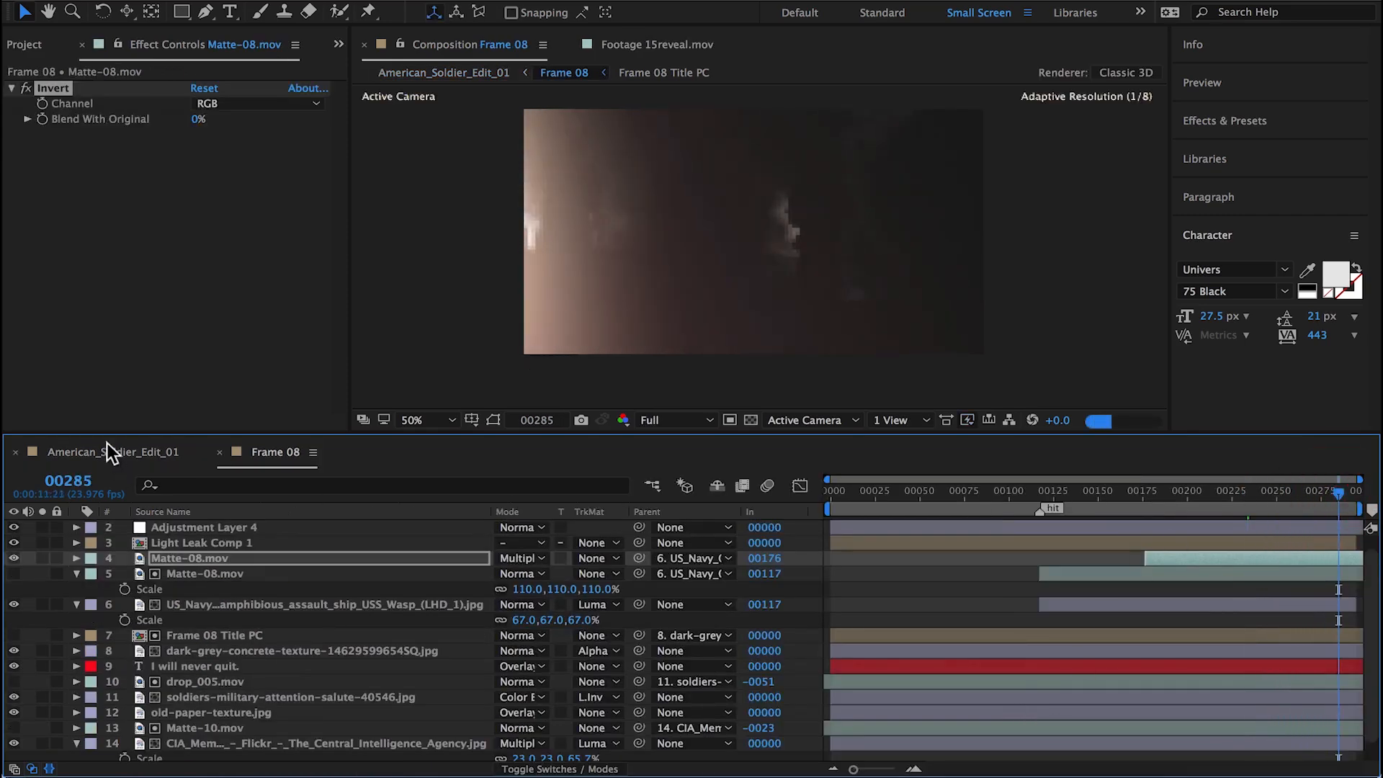
drag(171, 542, 175, 578)
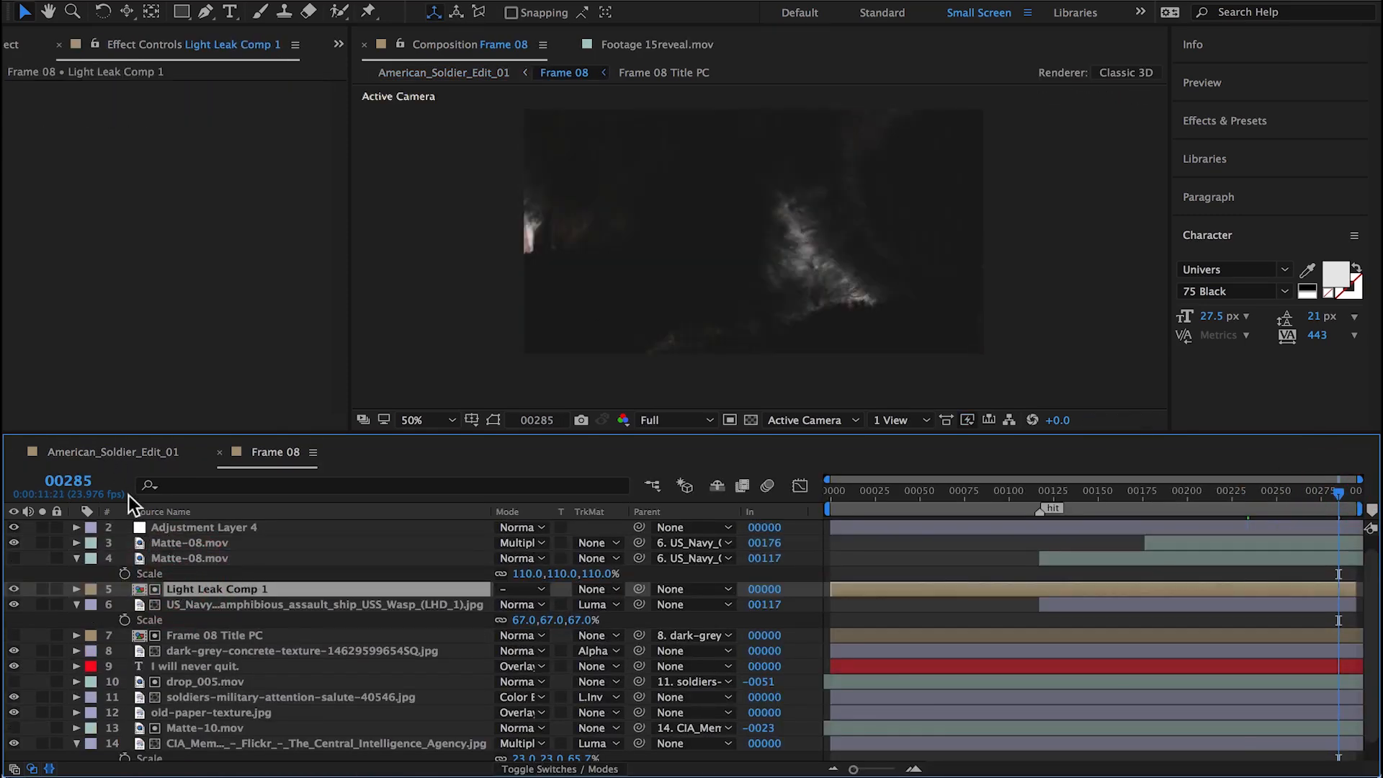
click(123, 451)
drag(1045, 497, 1075, 497)
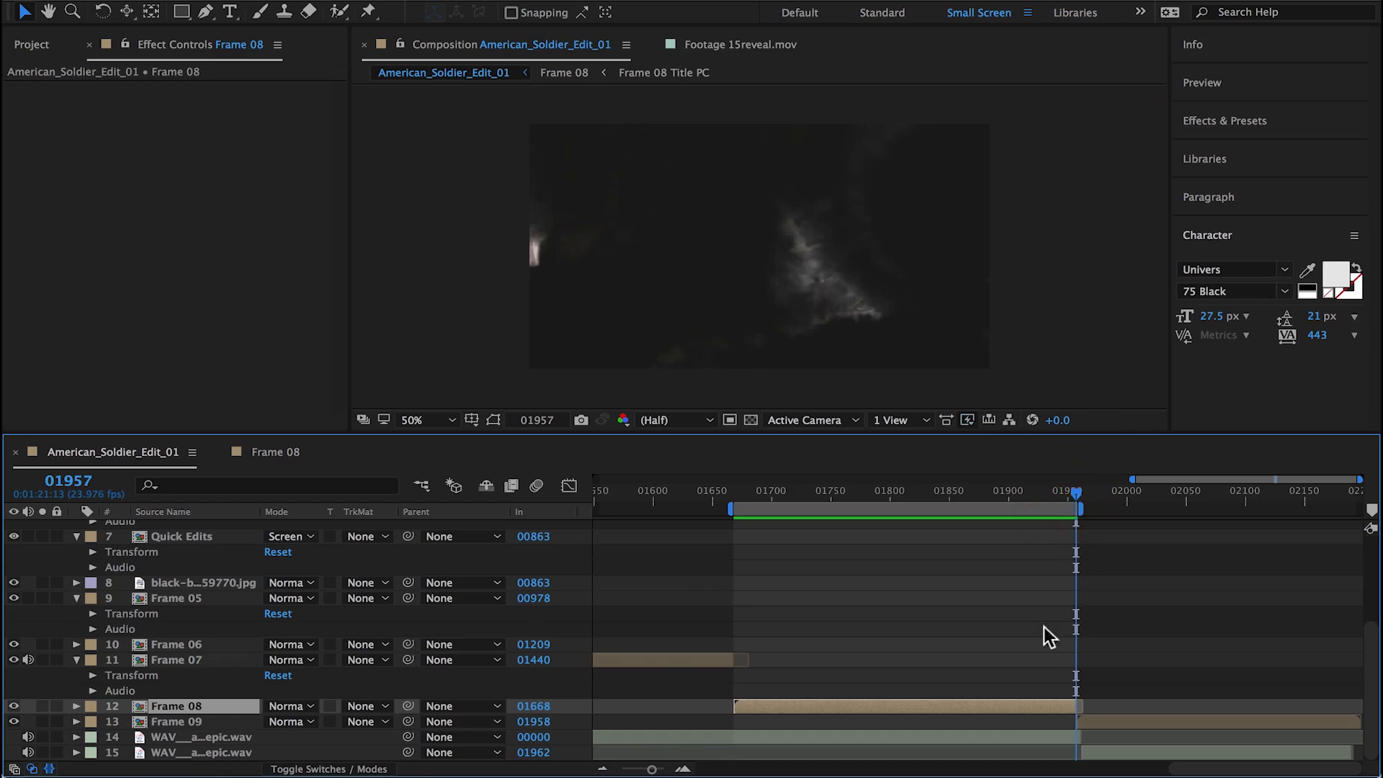
Step: Move Light Leak Comp 1 back below the US_Navy photo in Frame 08 and preview the shot in American_Soldier_Edit_01
double_click(1031, 712)
click(1165, 546)
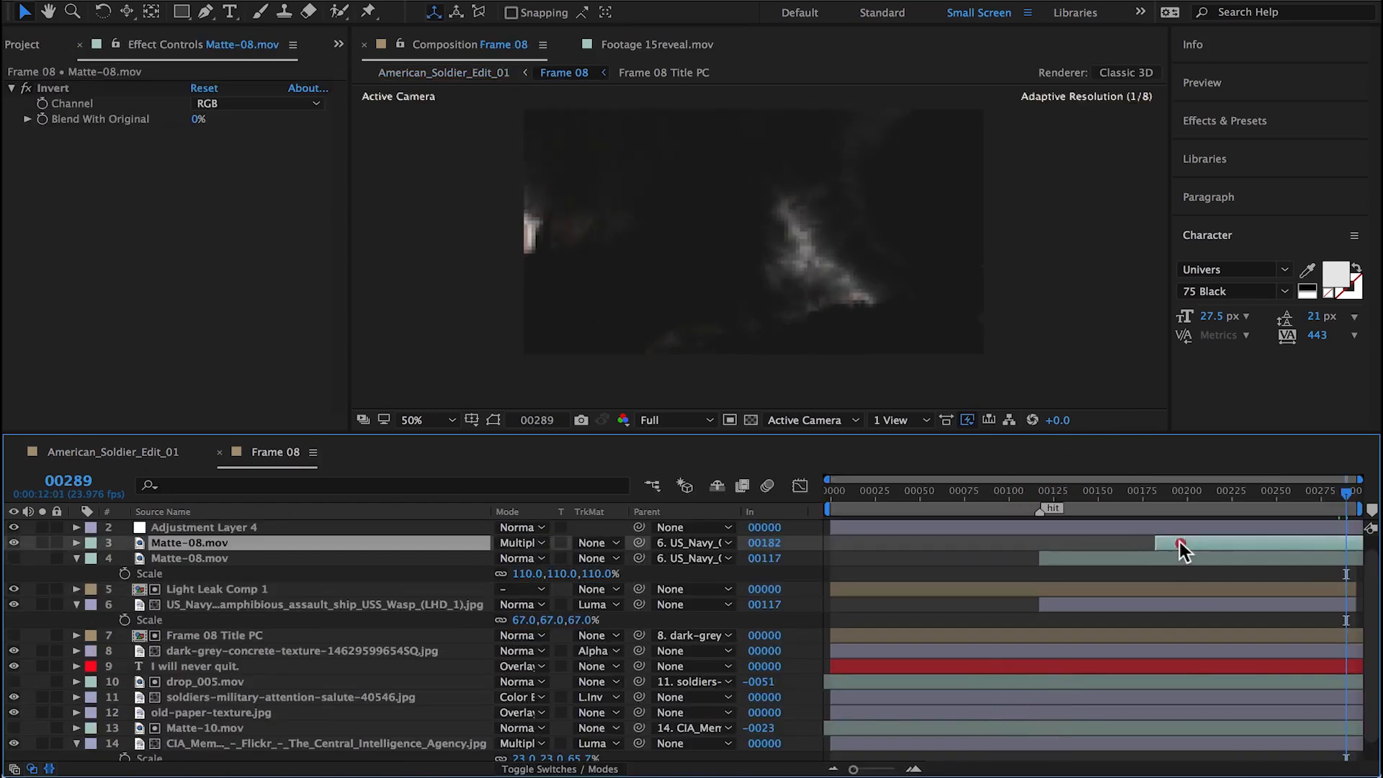
click(98, 453)
click(276, 452)
drag(1076, 495, 1106, 502)
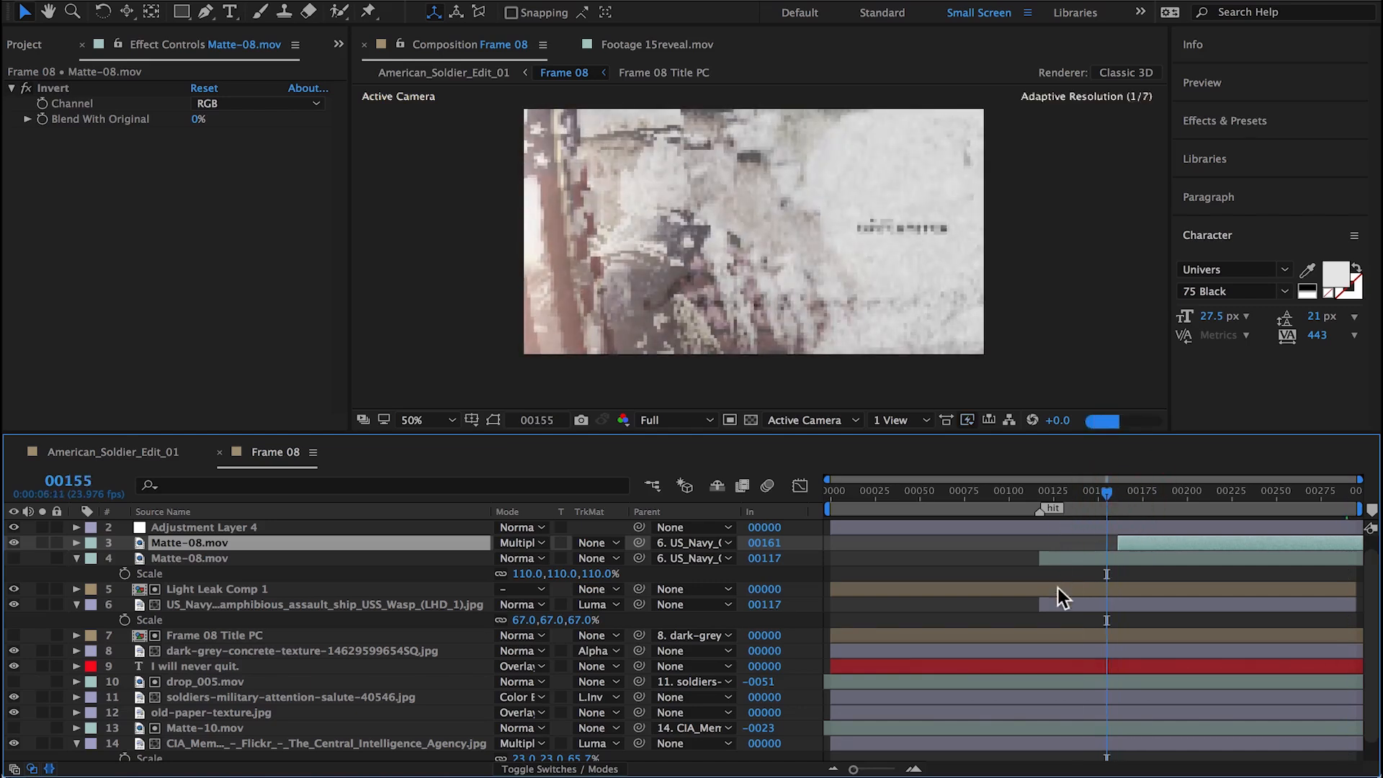
click(216, 591)
drag(204, 607, 196, 621)
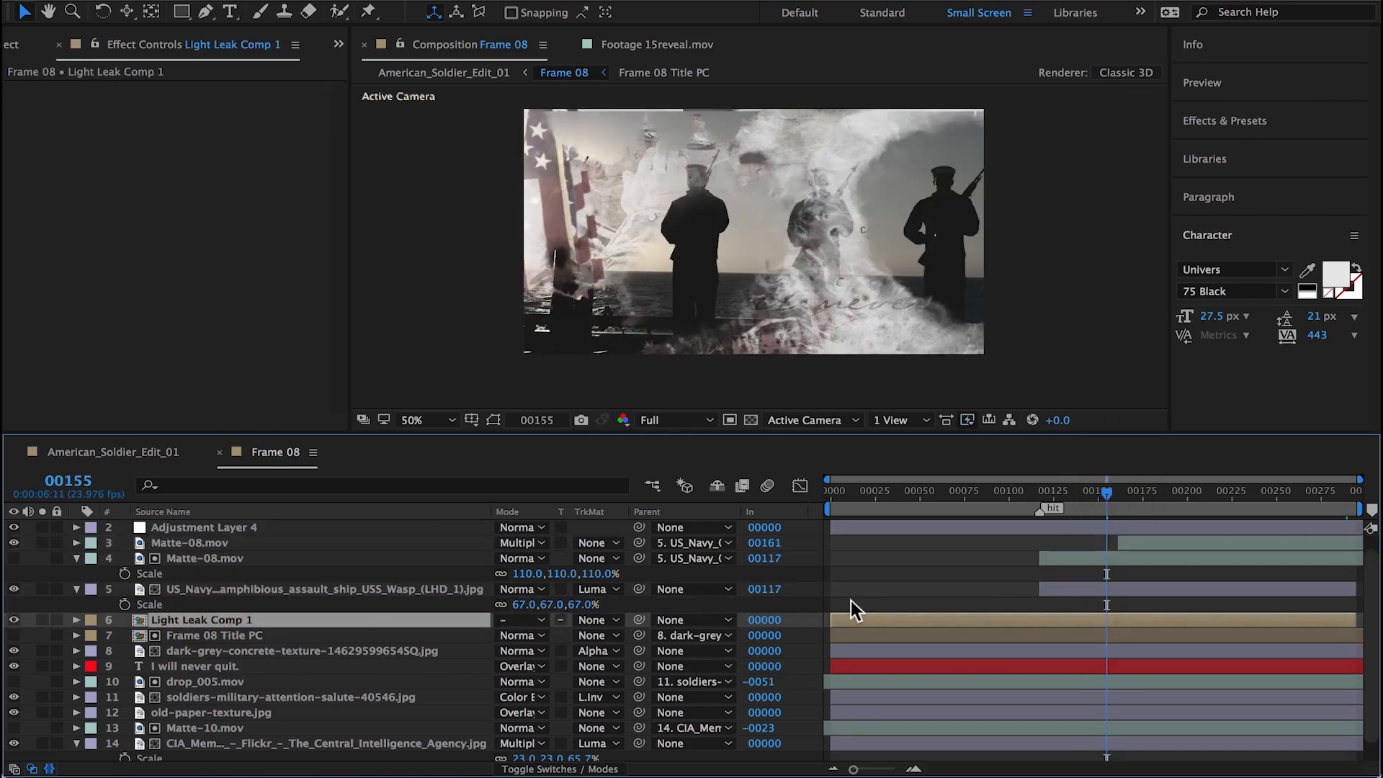
mouse_move(1114, 490)
mouse_down()
mouse_move(1149, 484)
mouse_move(1098, 498)
mouse_move(1148, 492)
mouse_move(1126, 494)
mouse_up()
click(183, 558)
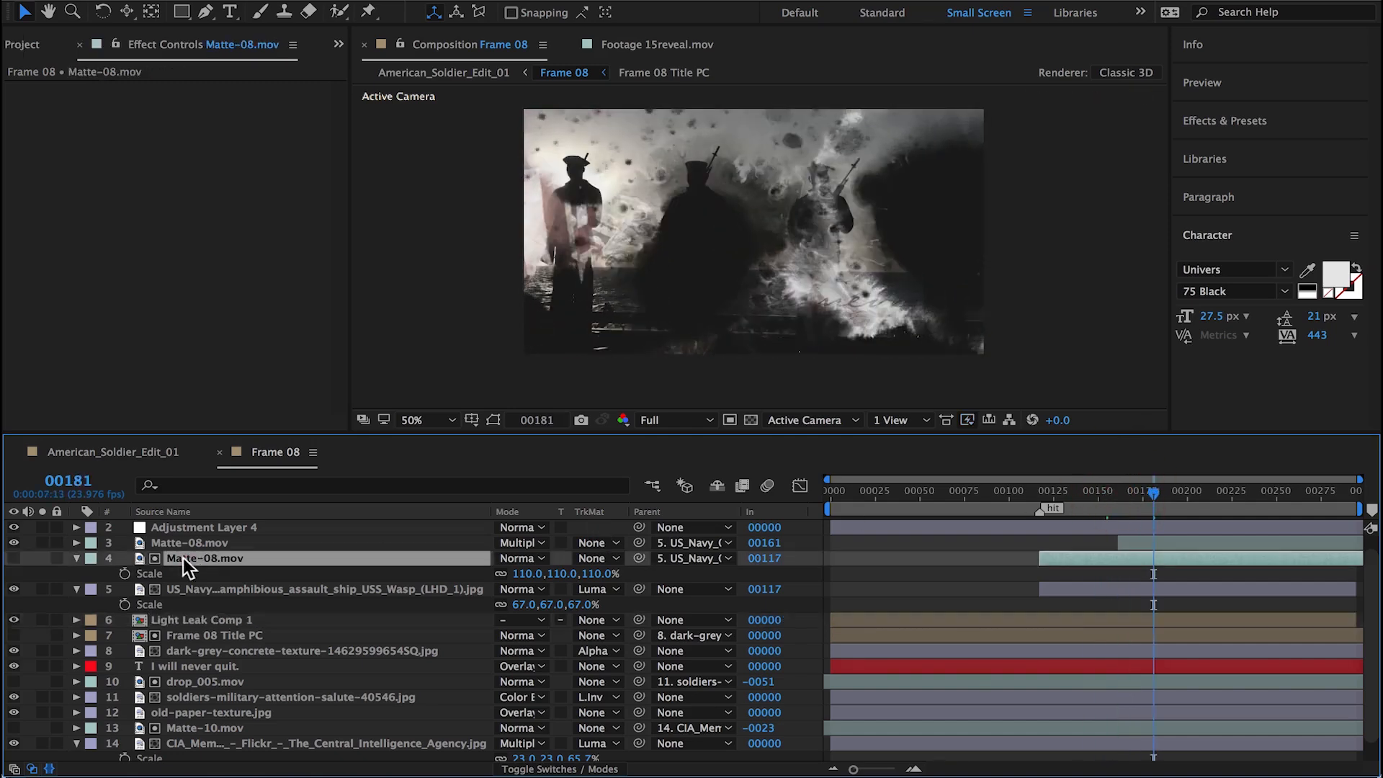
click(153, 452)
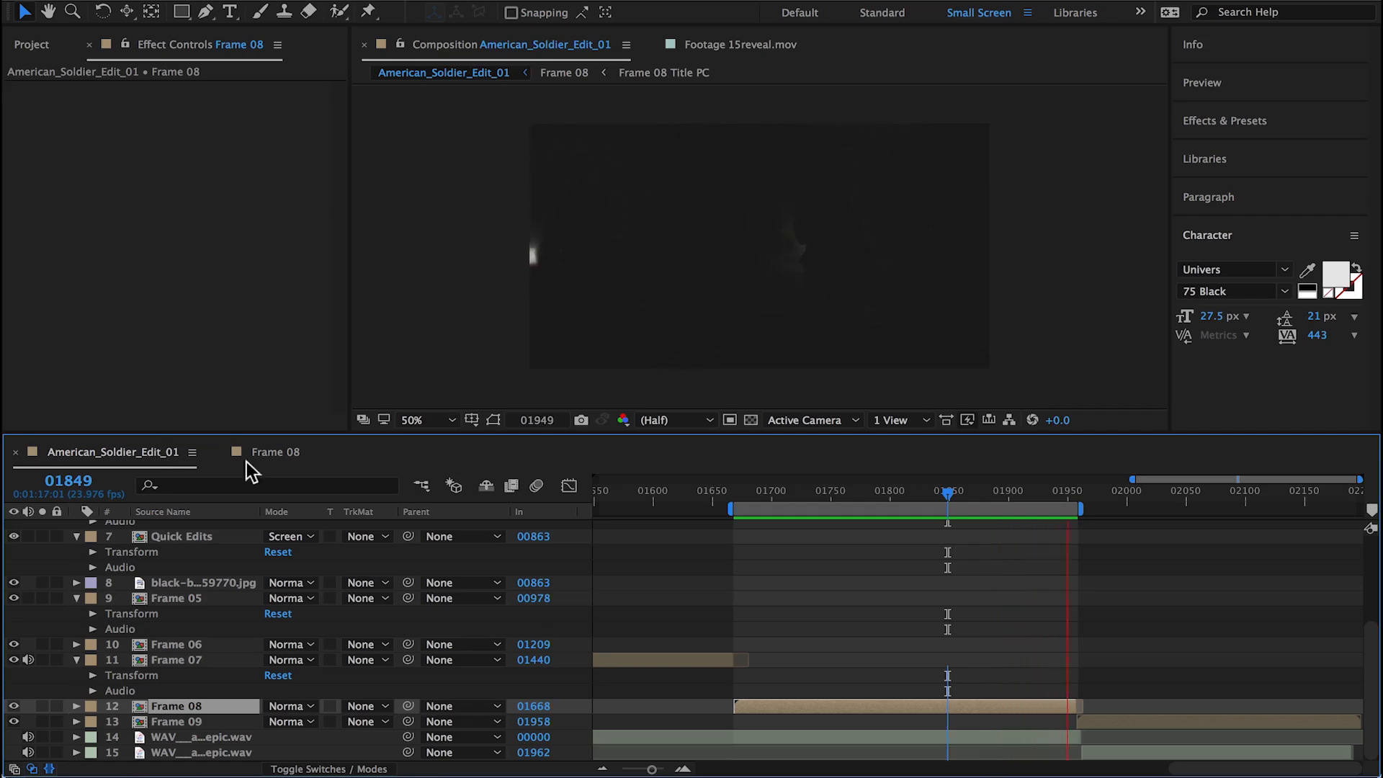
Step: In Frame 08, move the Time Remap keyframe of Matte-10.mov to frame 0 and make it a hold keyframe
double_click(972, 706)
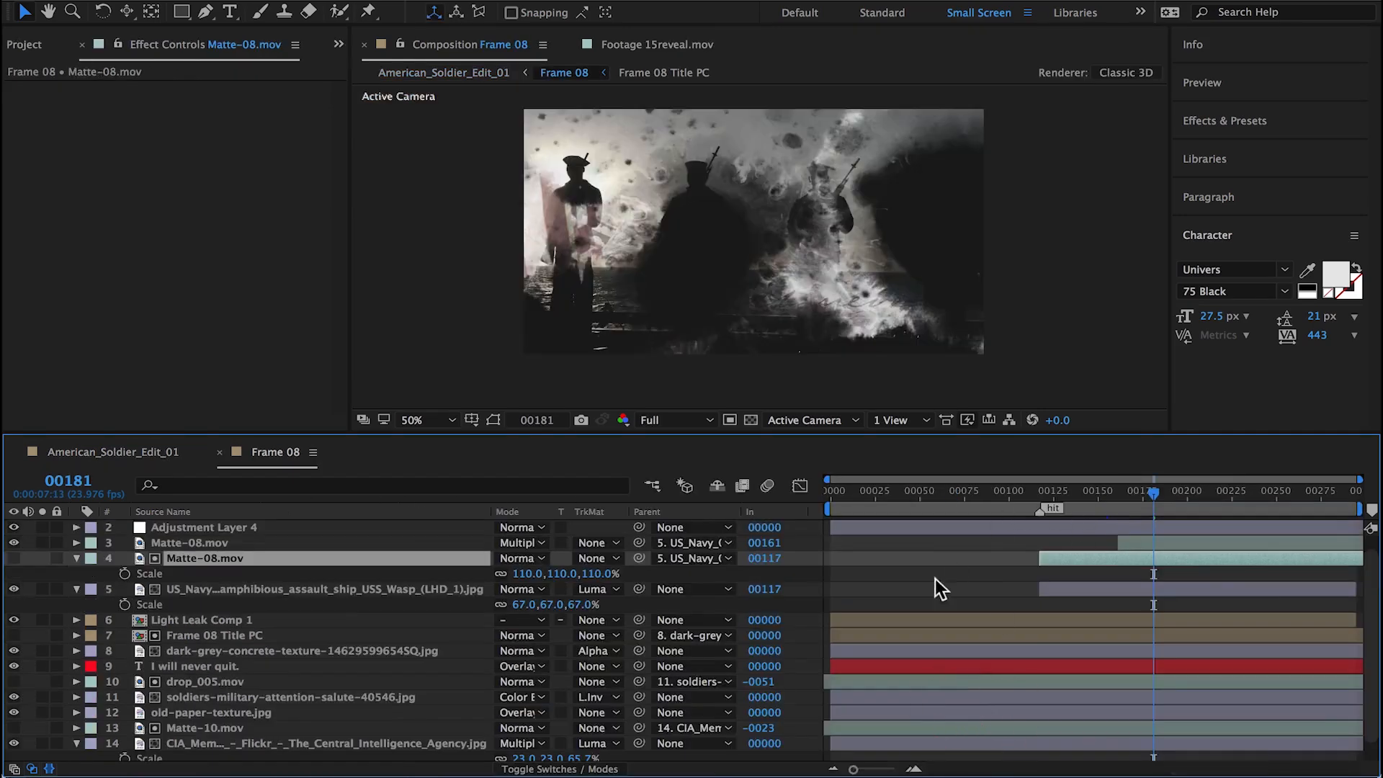
scroll(318, 711, down, 1)
click(229, 708)
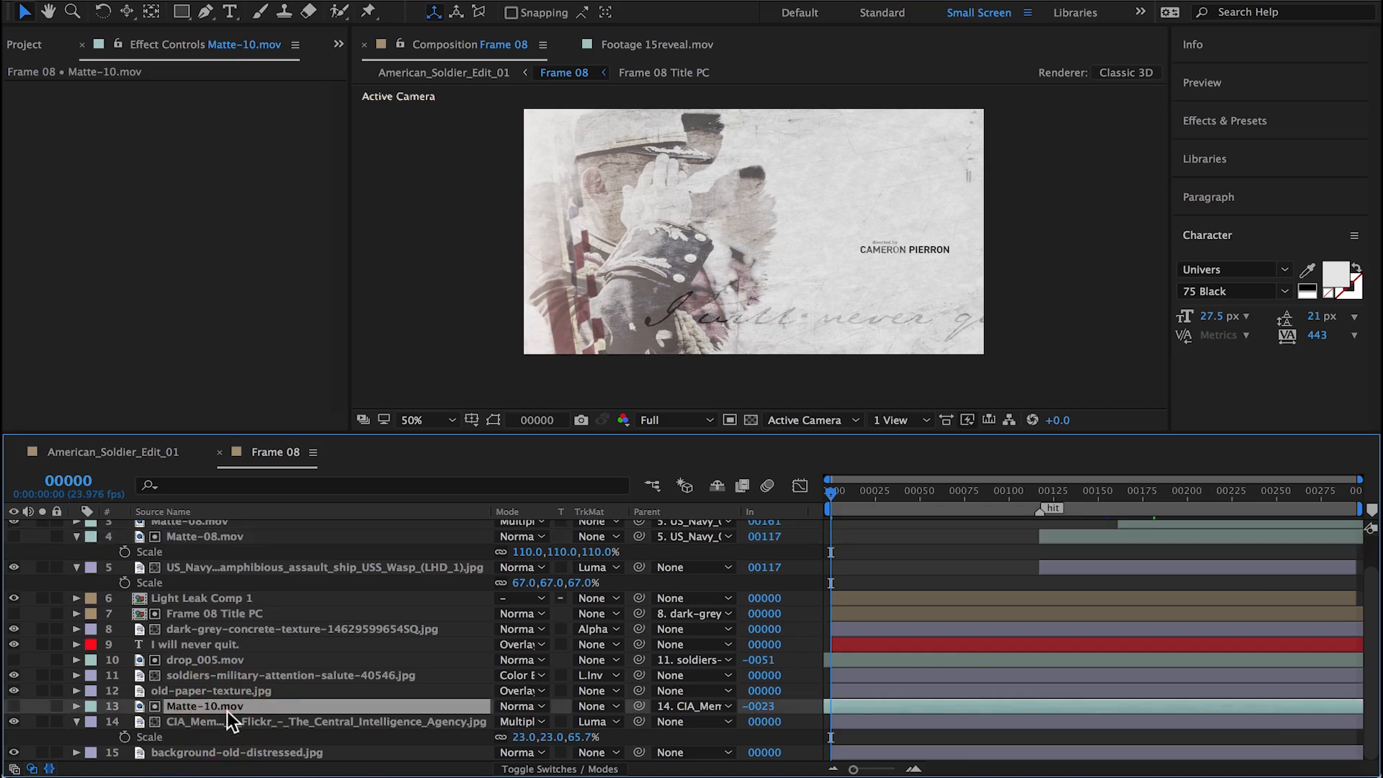
key(u)
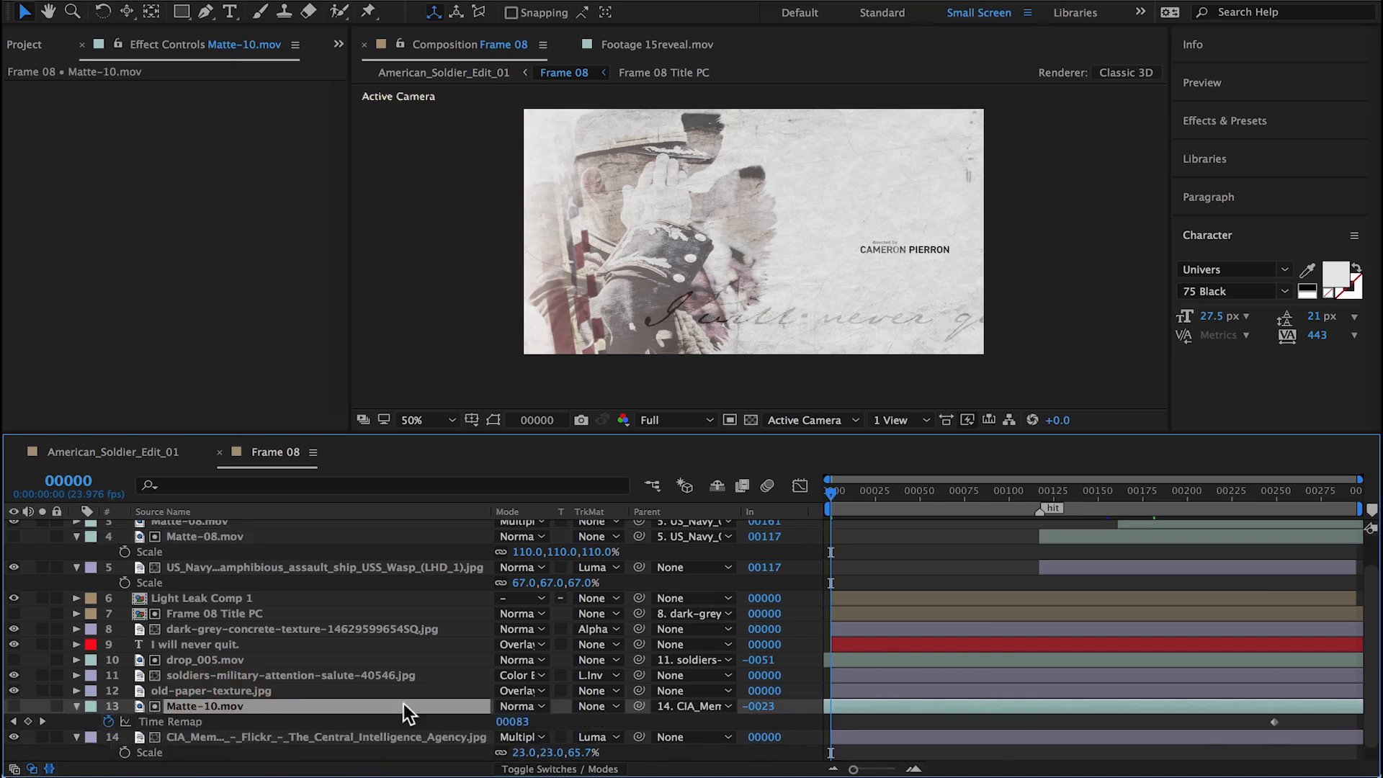
drag(1268, 721, 870, 740)
right_click(830, 721)
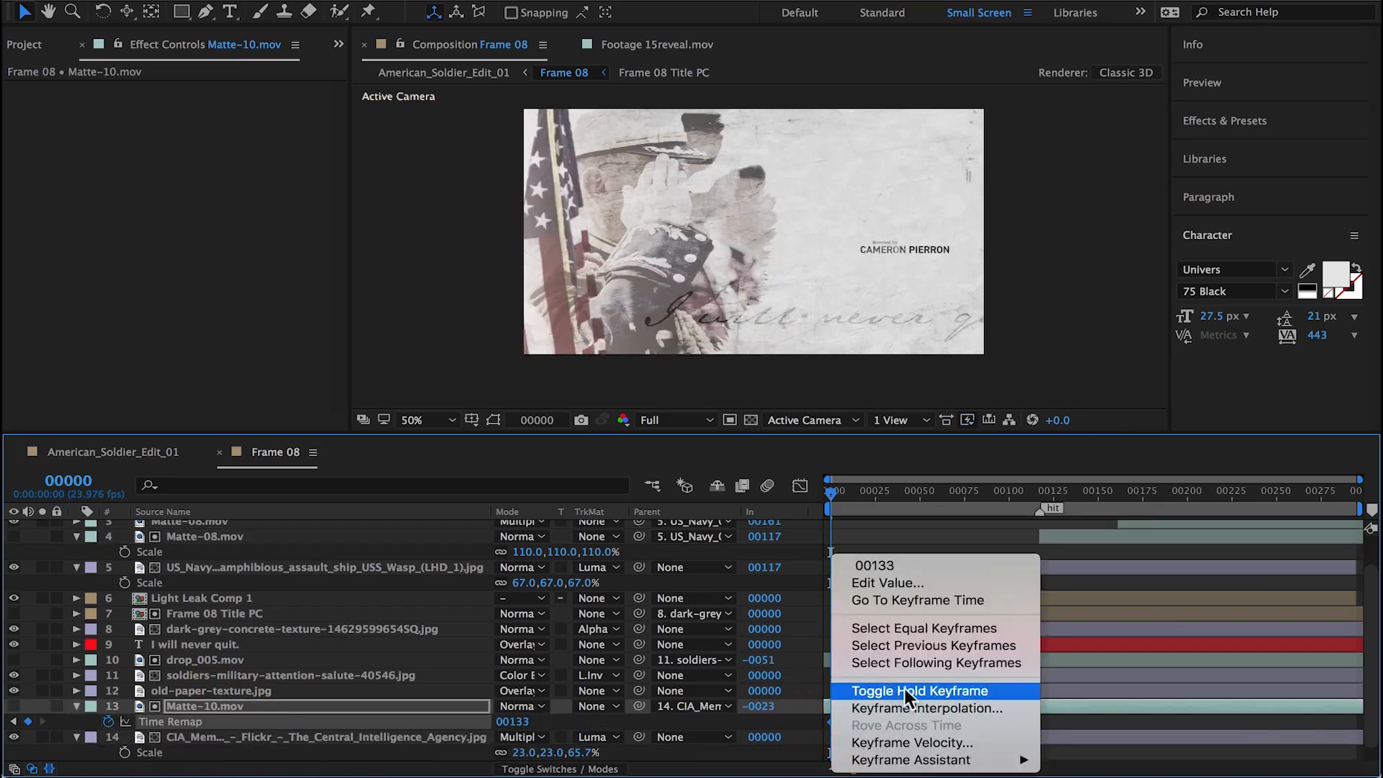
click(951, 688)
Step: Set the X Rotation of the Matte-08.mov layer that mattes the US_Navy photo to 180°
click(935, 493)
drag(935, 494, 1124, 521)
scroll(1104, 633, up, 3)
click(1113, 574)
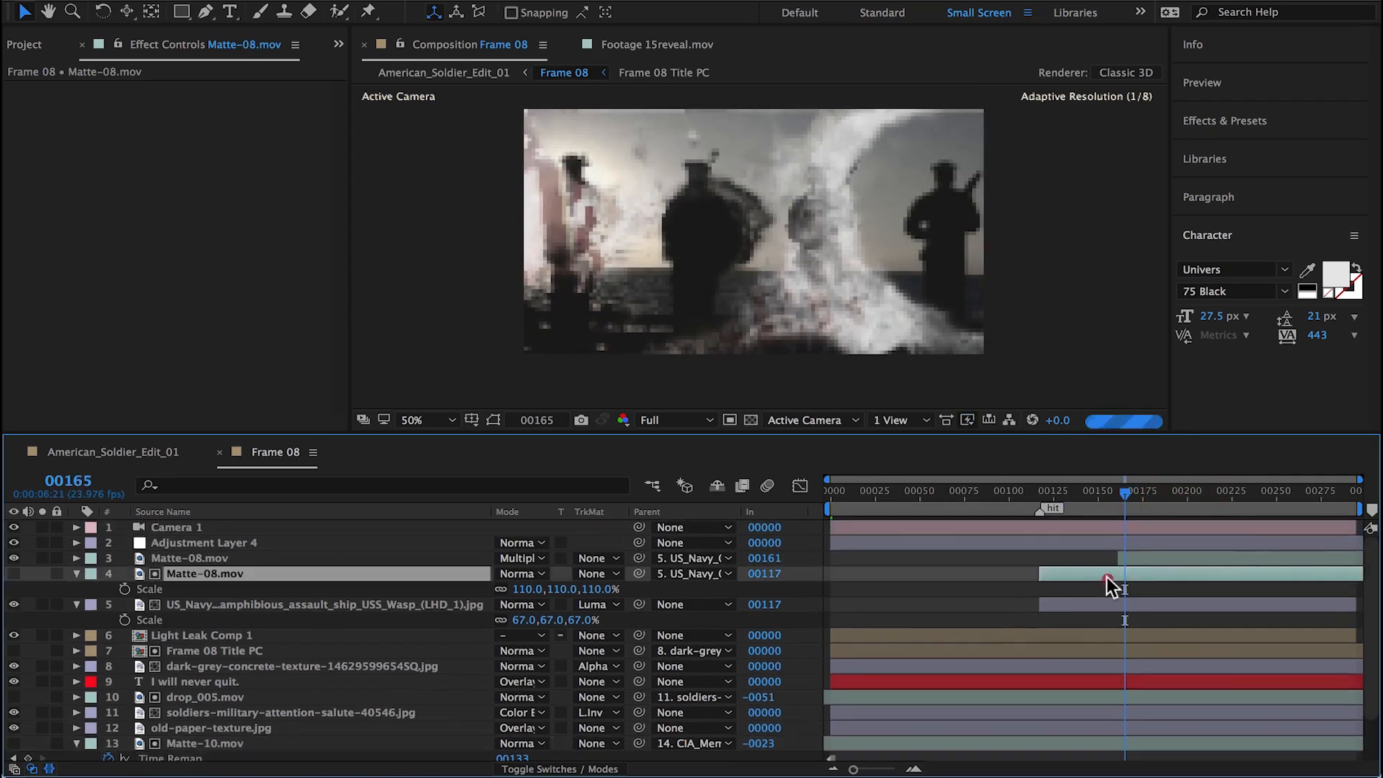
text(r)
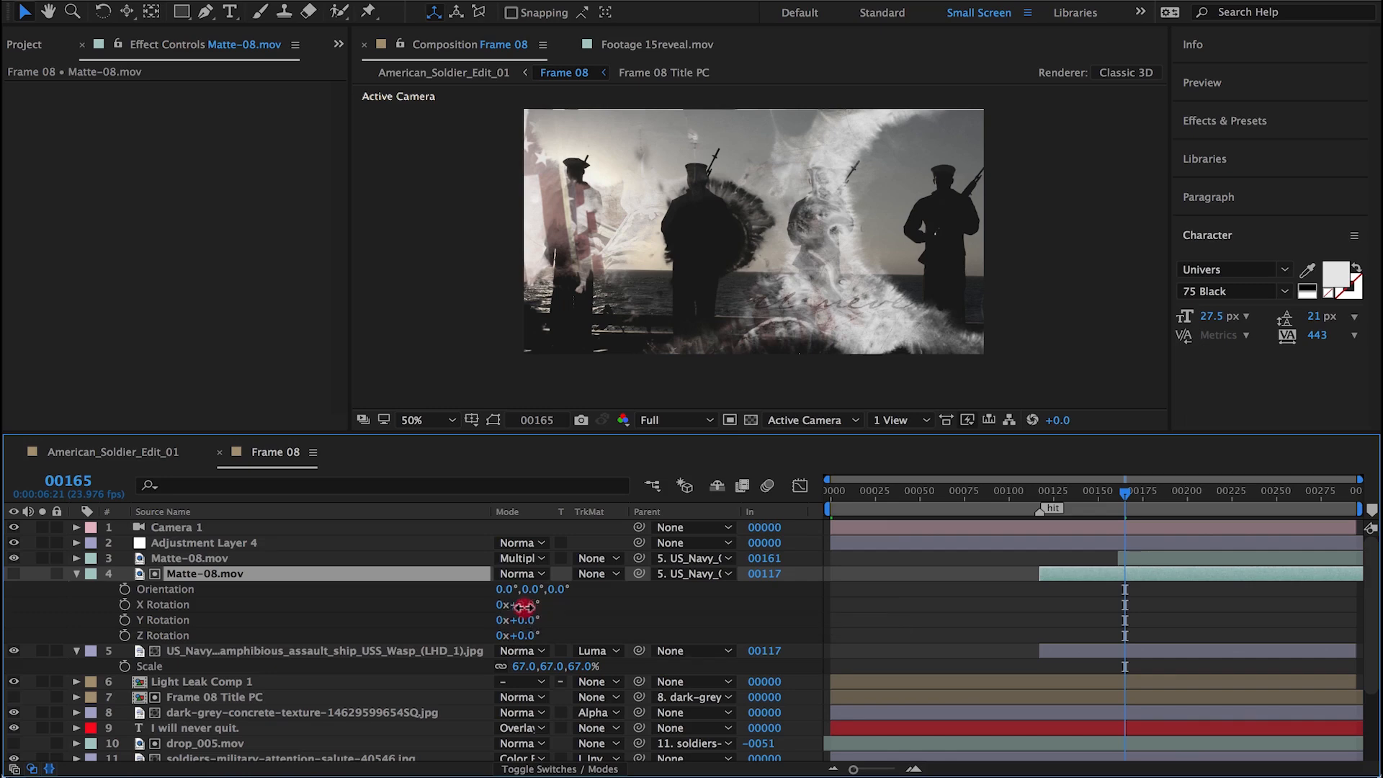
text(180)
key(Return)
Step: Enable time remapping on the inverted Matte-08.mov, pull its end keyframe slightly earlier and check the fade in American_Soldier_Edit_01
drag(1124, 494, 1339, 501)
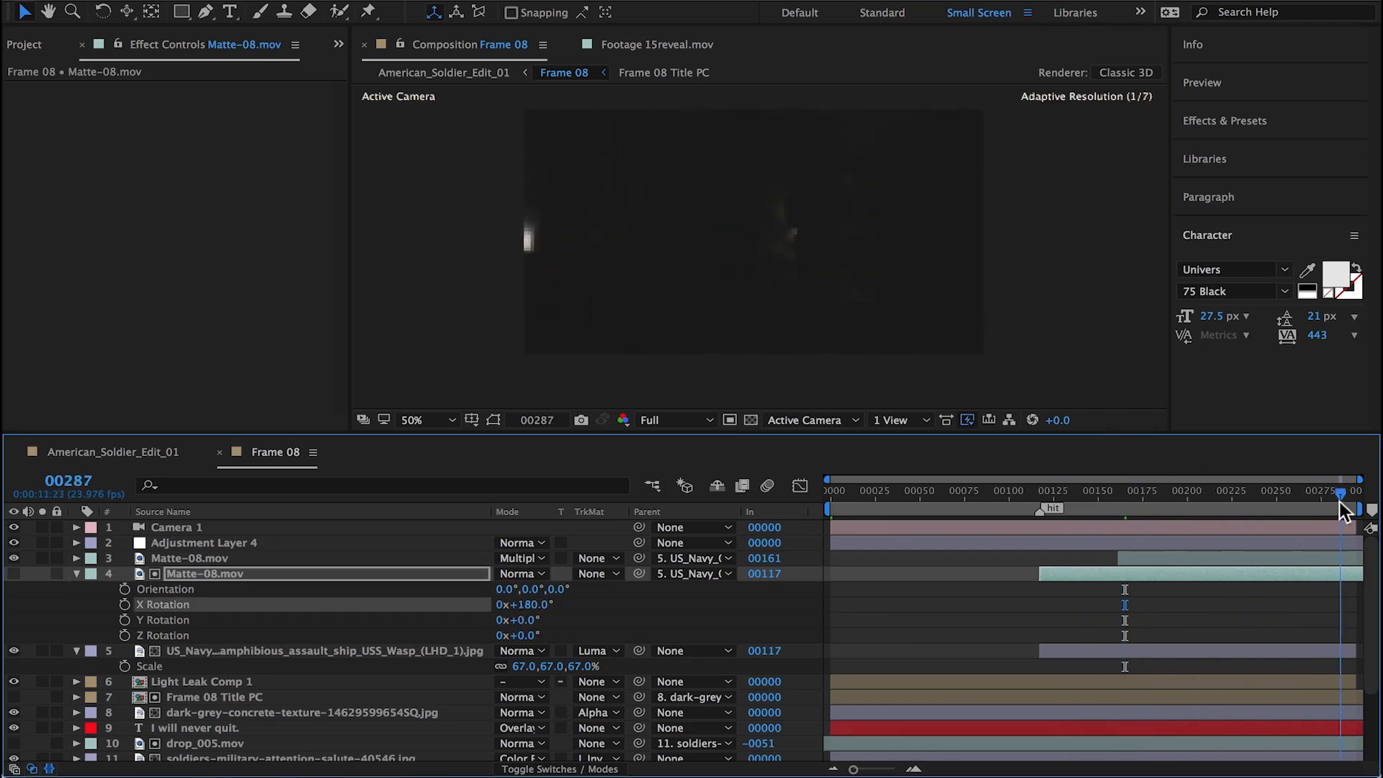
click(365, 557)
key(ctrl+alt+t)
click(1338, 574)
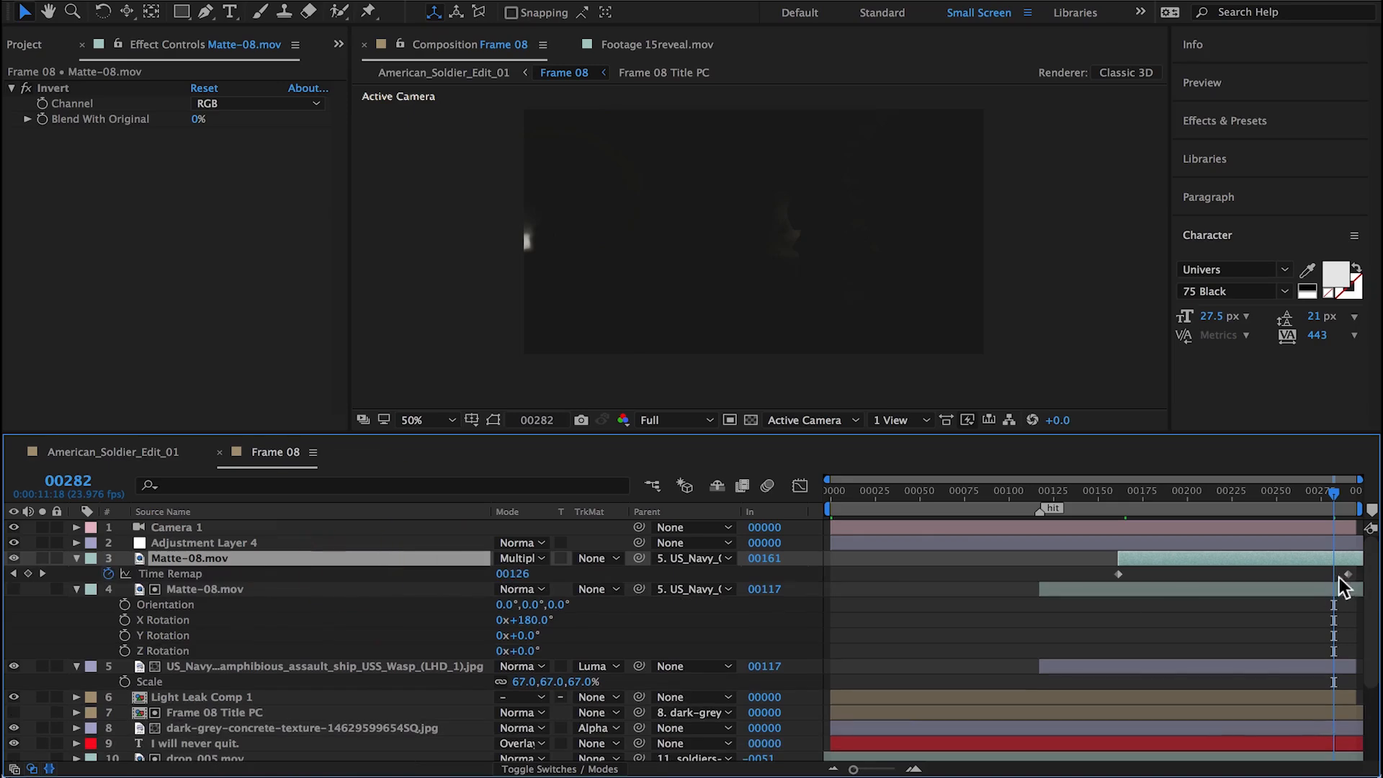
click(144, 452)
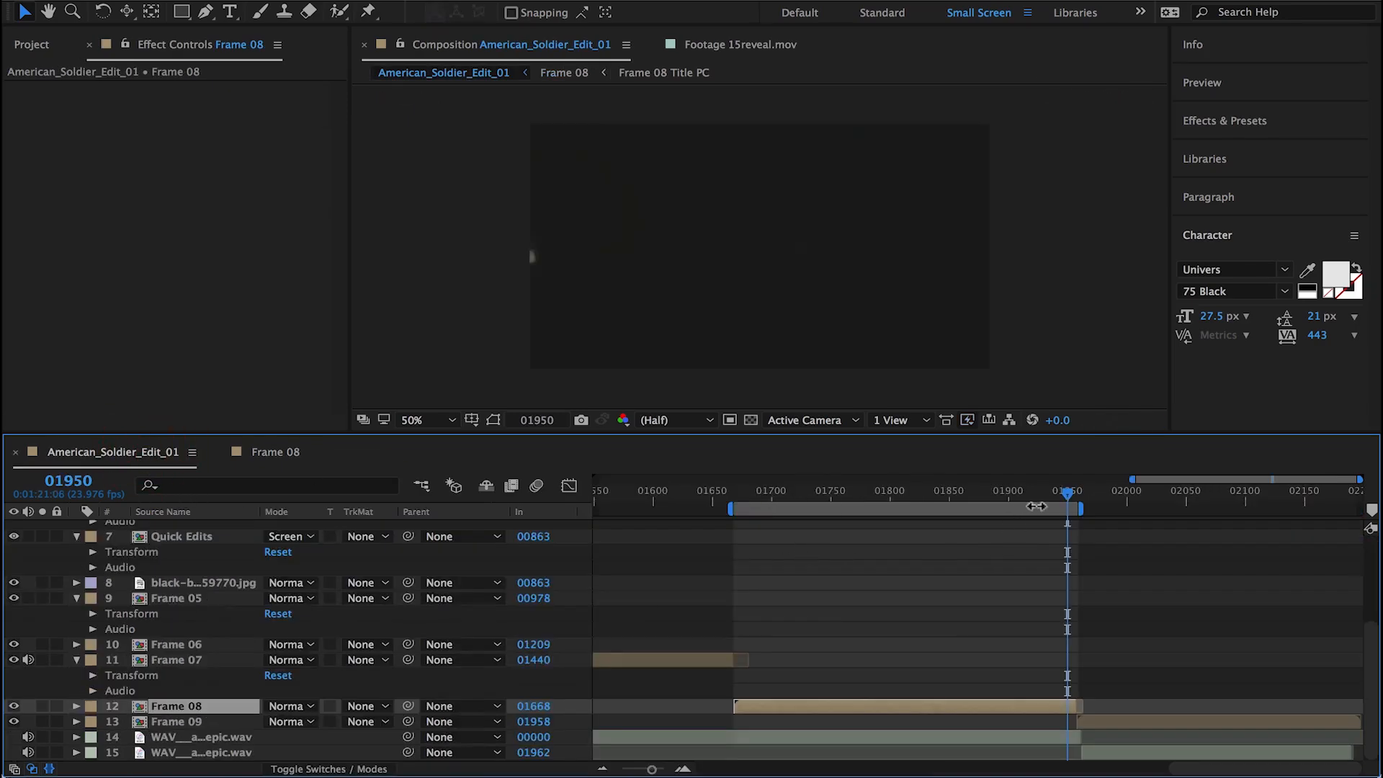
drag(1008, 497, 935, 534)
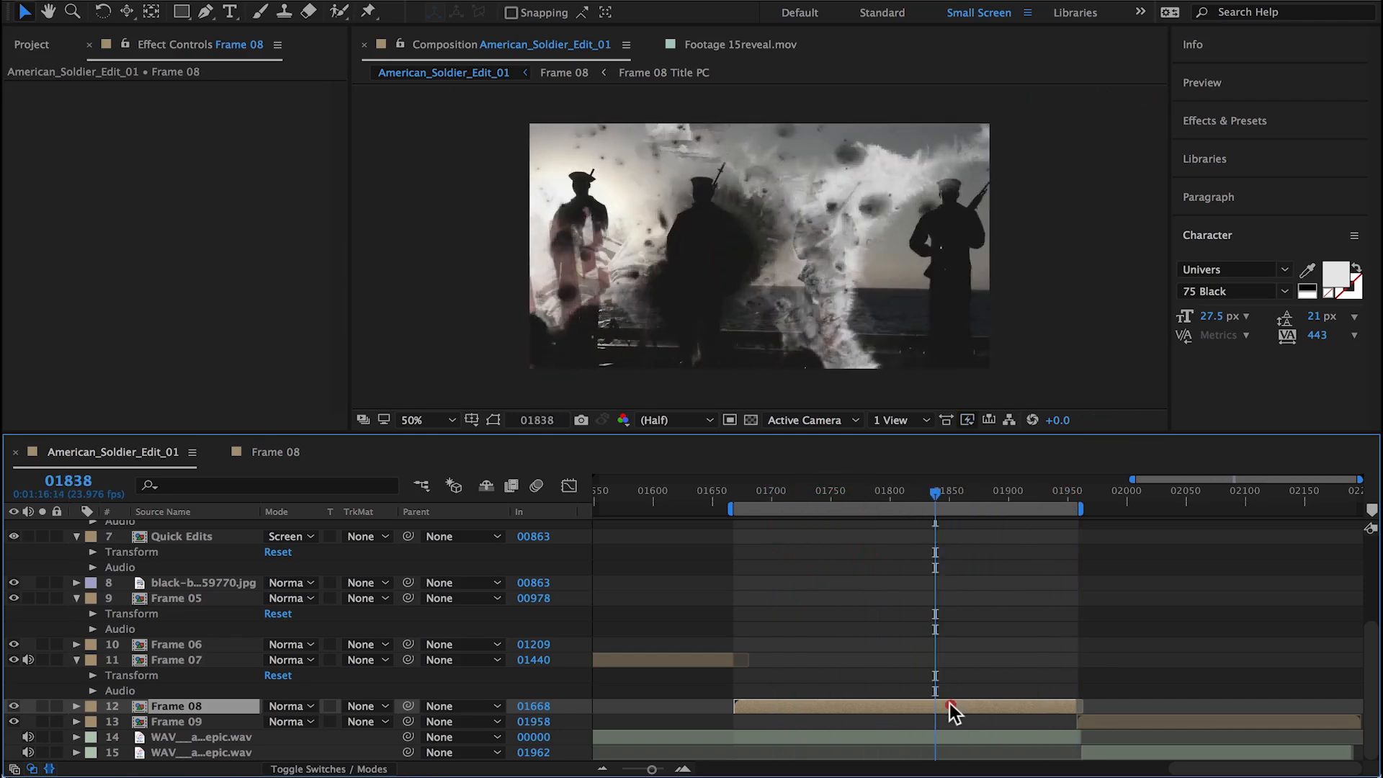
Step: In Frame 08, collapse the properties of the Matte-08.mov layers and the US_Navy photo and select the title and concrete texture layers
double_click(952, 712)
click(77, 589)
click(77, 558)
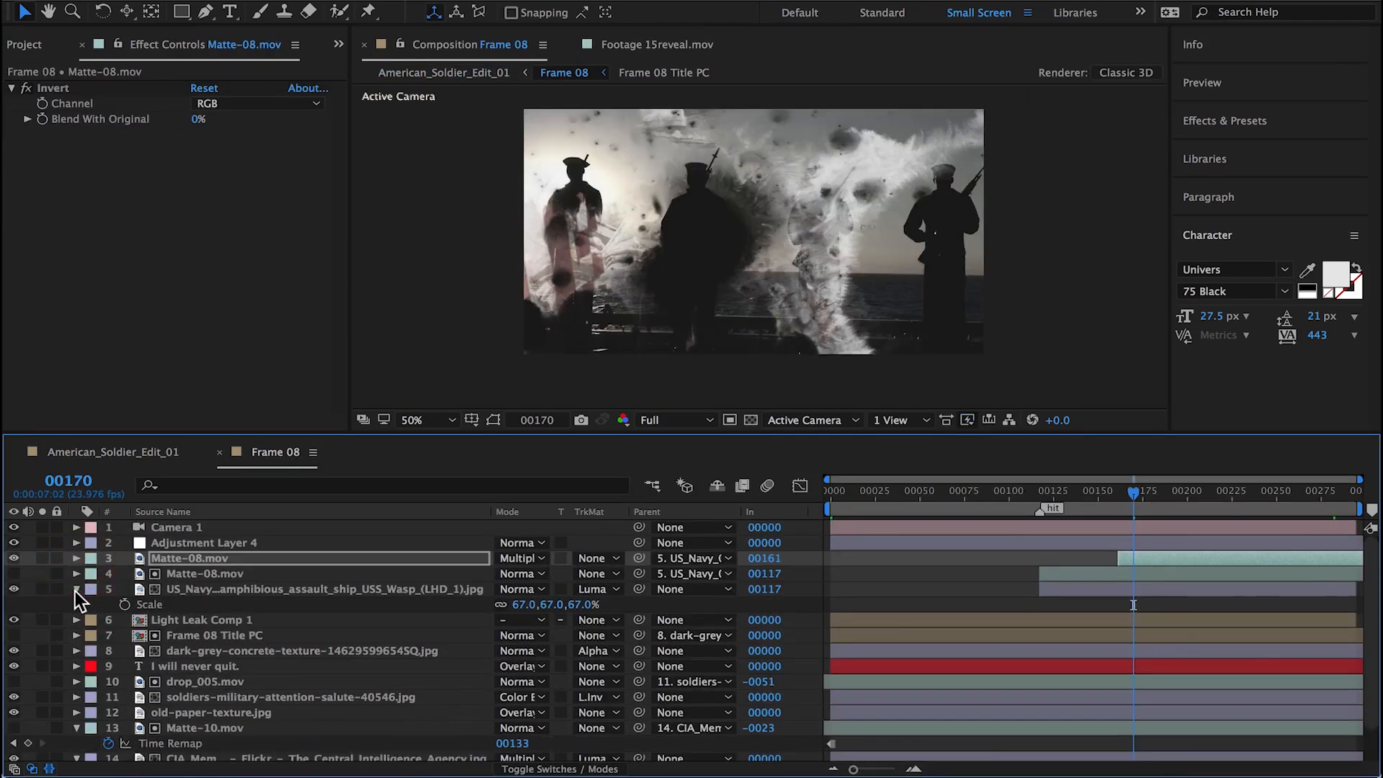
click(76, 589)
click(193, 621)
shift+click(194, 632)
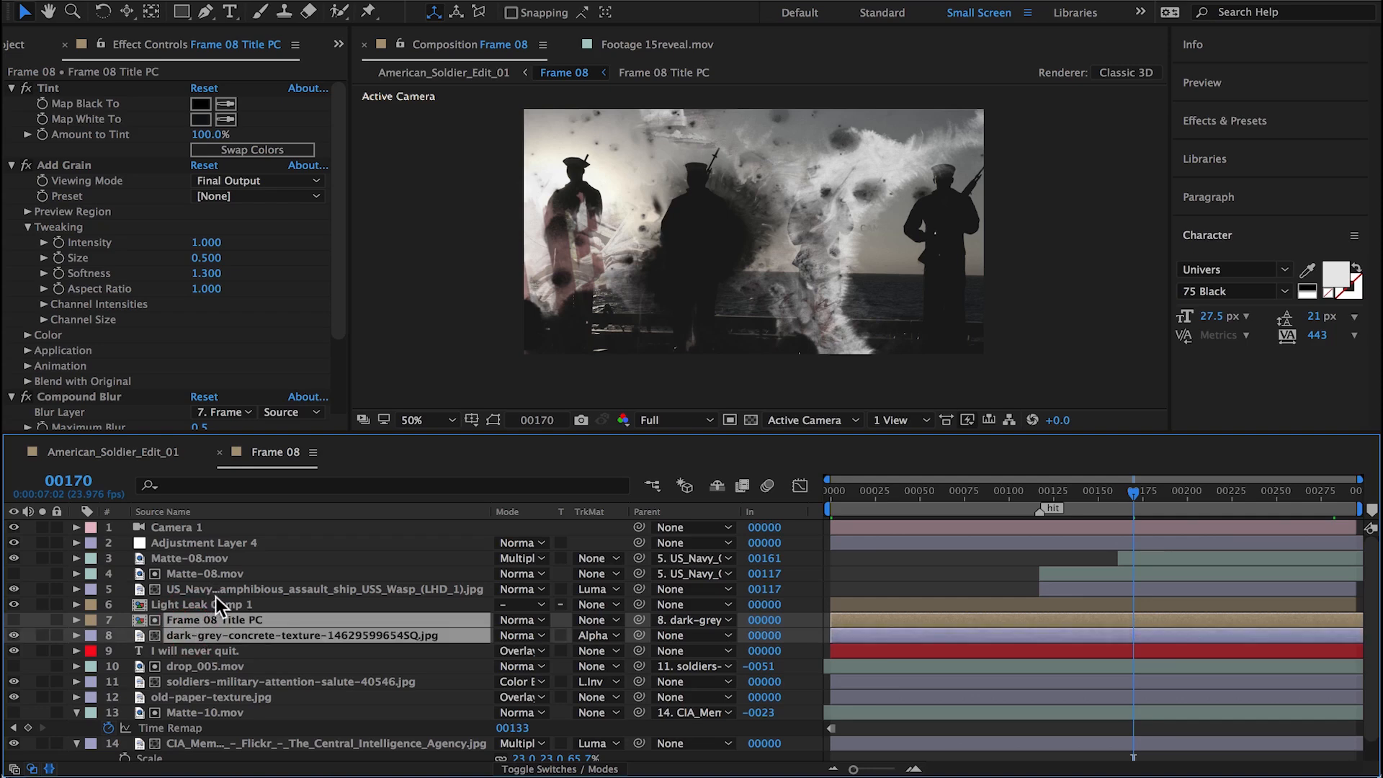
Step: Locate Frame 01 Title PC in the project through the Frame 01 composition and duplicate it
click(113, 451)
scroll(200, 616, up, 3)
double_click(200, 617)
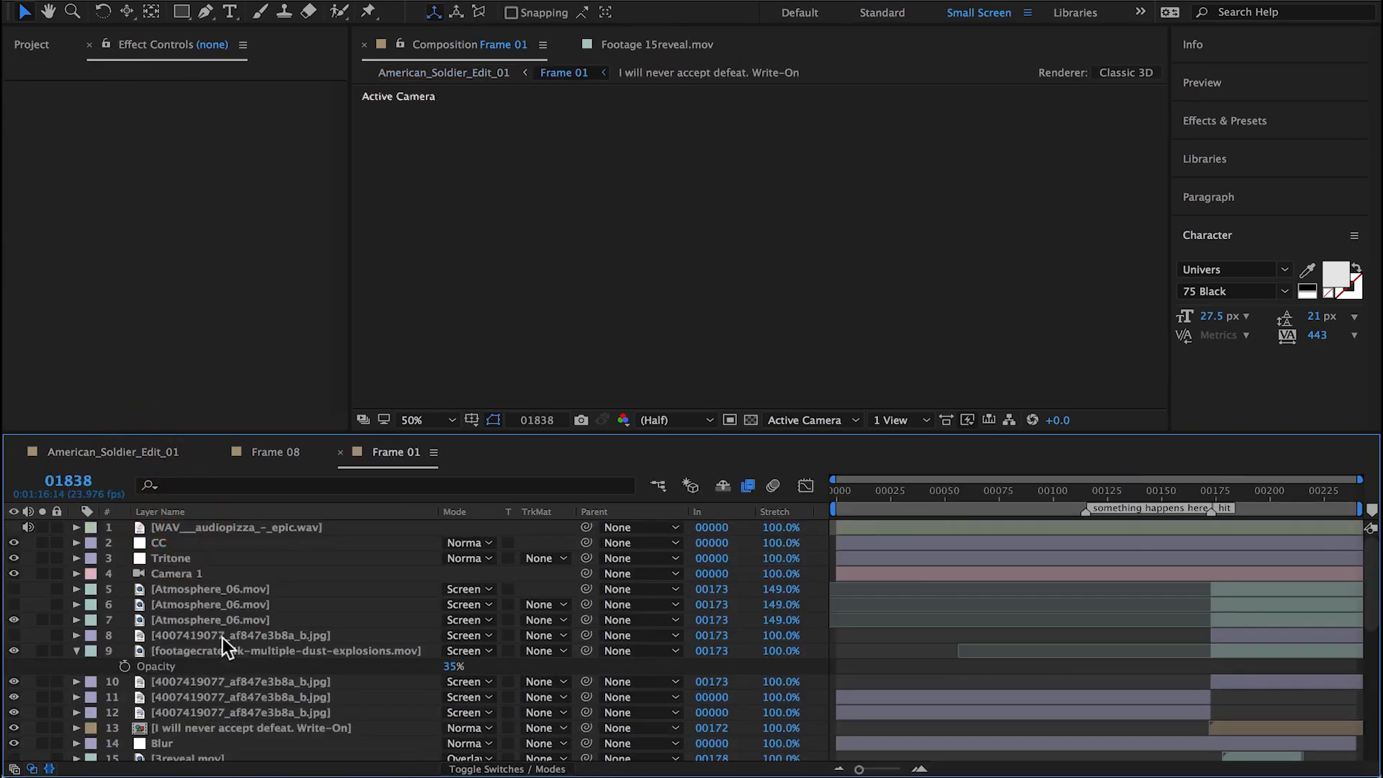
scroll(200, 621, down, 4)
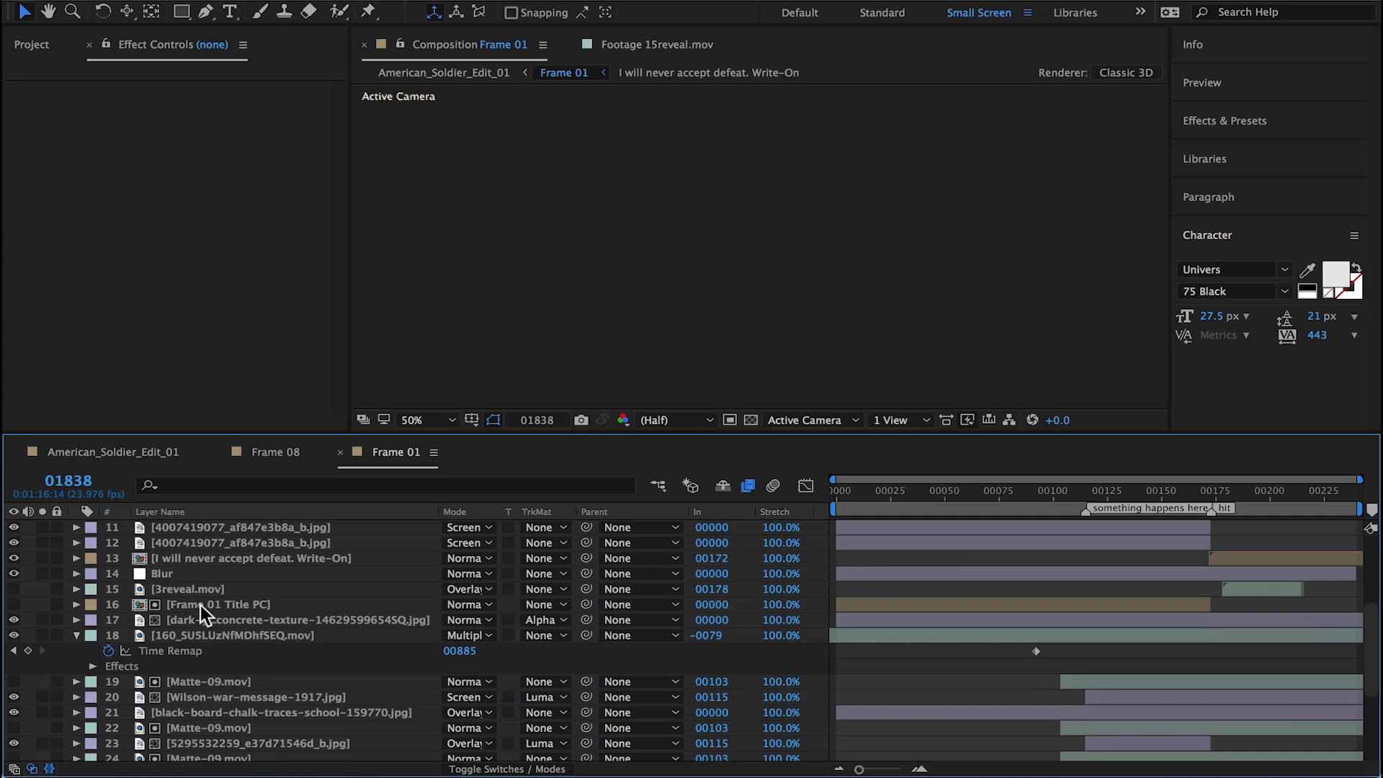
right_click(200, 605)
click(332, 454)
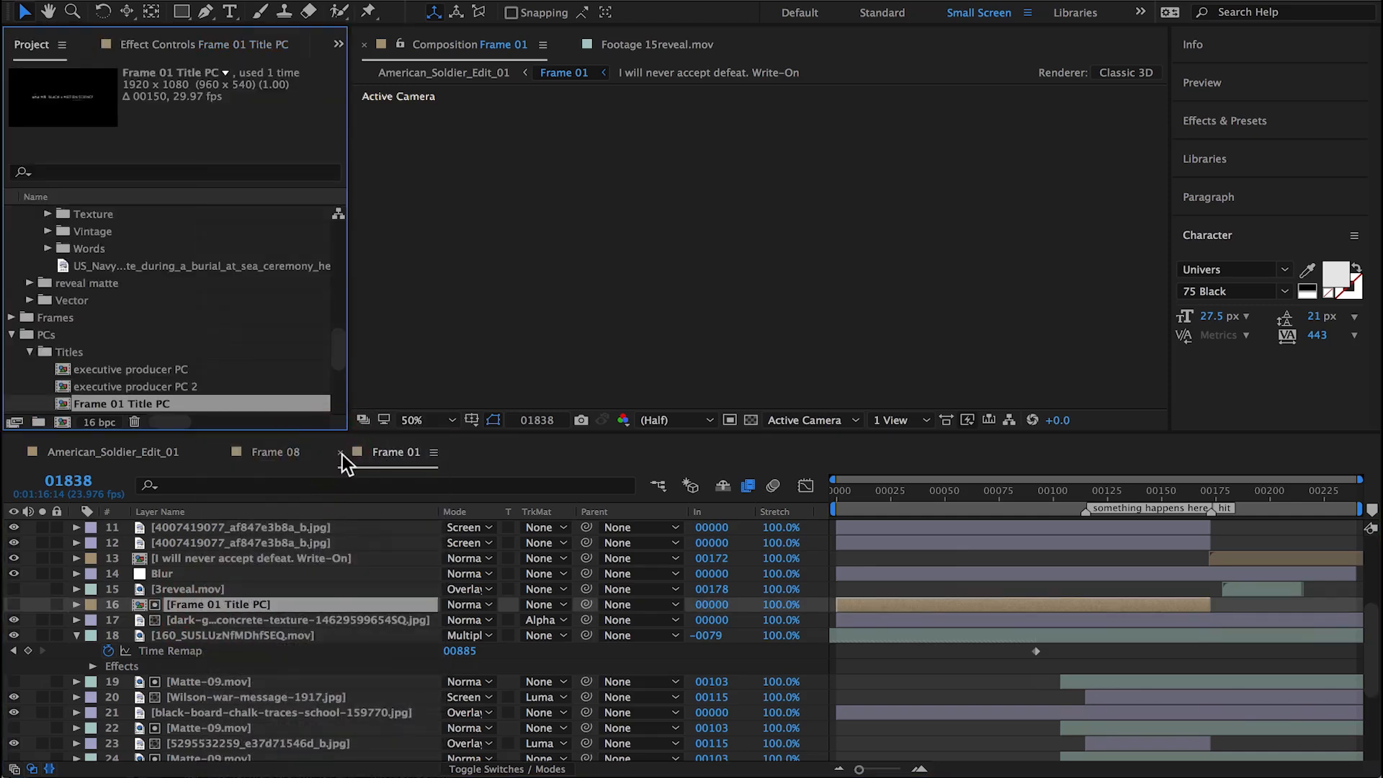
click(342, 453)
key(ctrl+d)
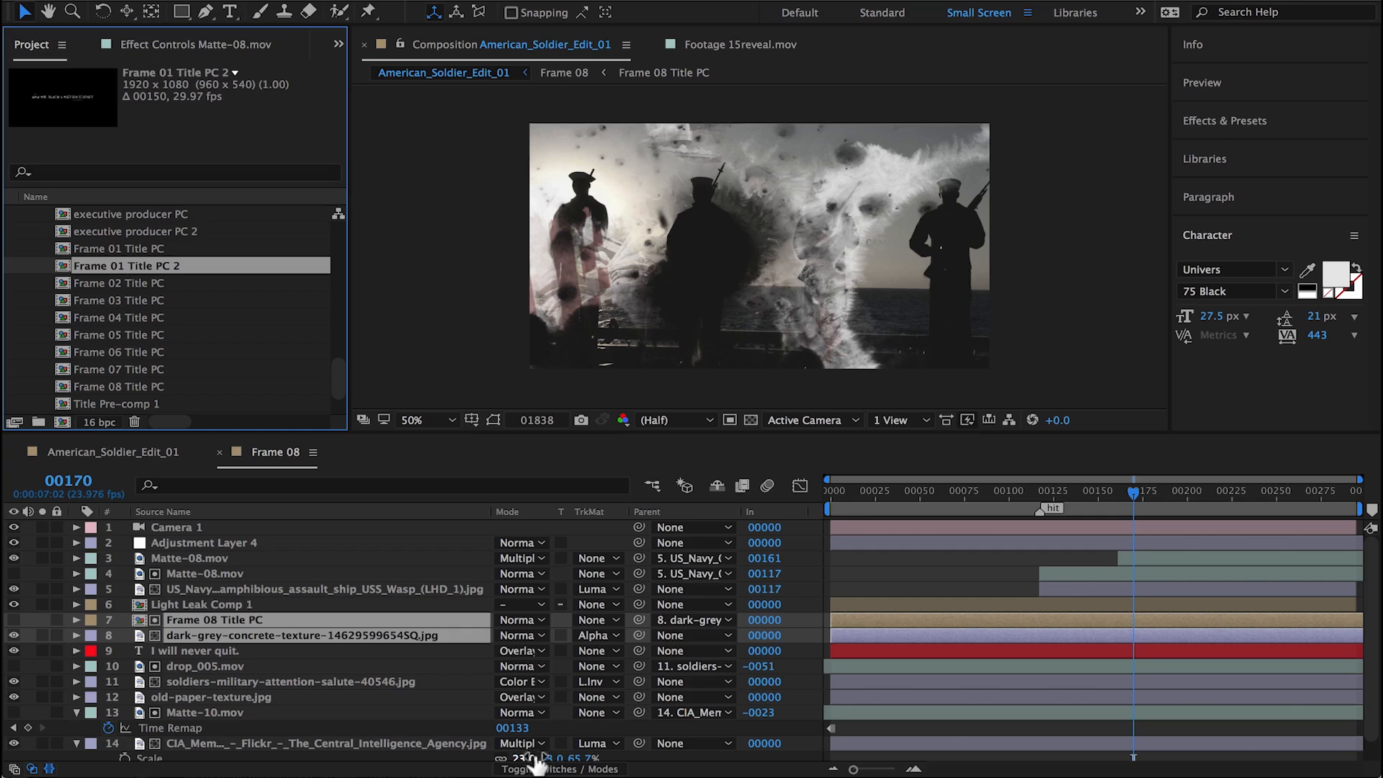
Step: Place the duplicated title comp in Frame 08 above Frame 08 Title PC as a 3D layer with a Z position of -500
drag(71, 277, 205, 626)
click(605, 769)
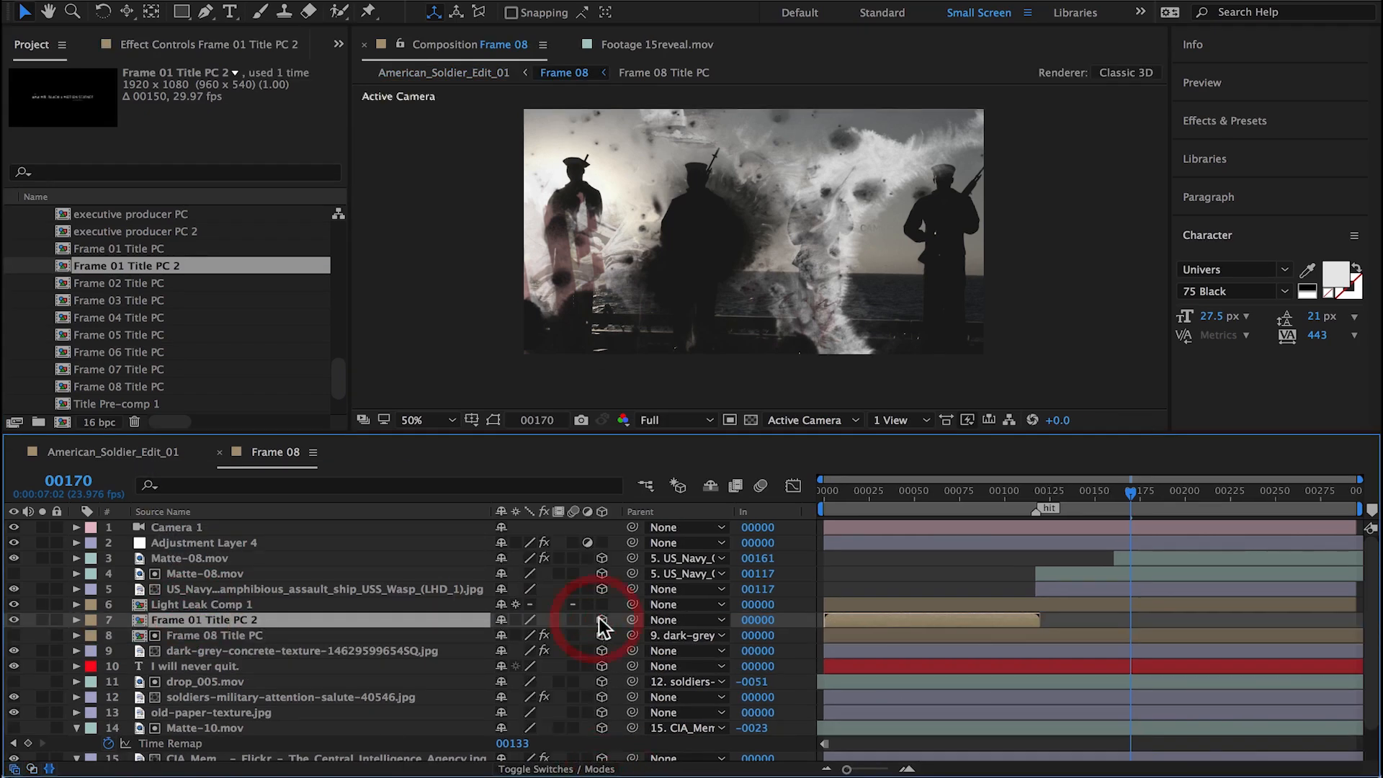
click(223, 637)
click(226, 654)
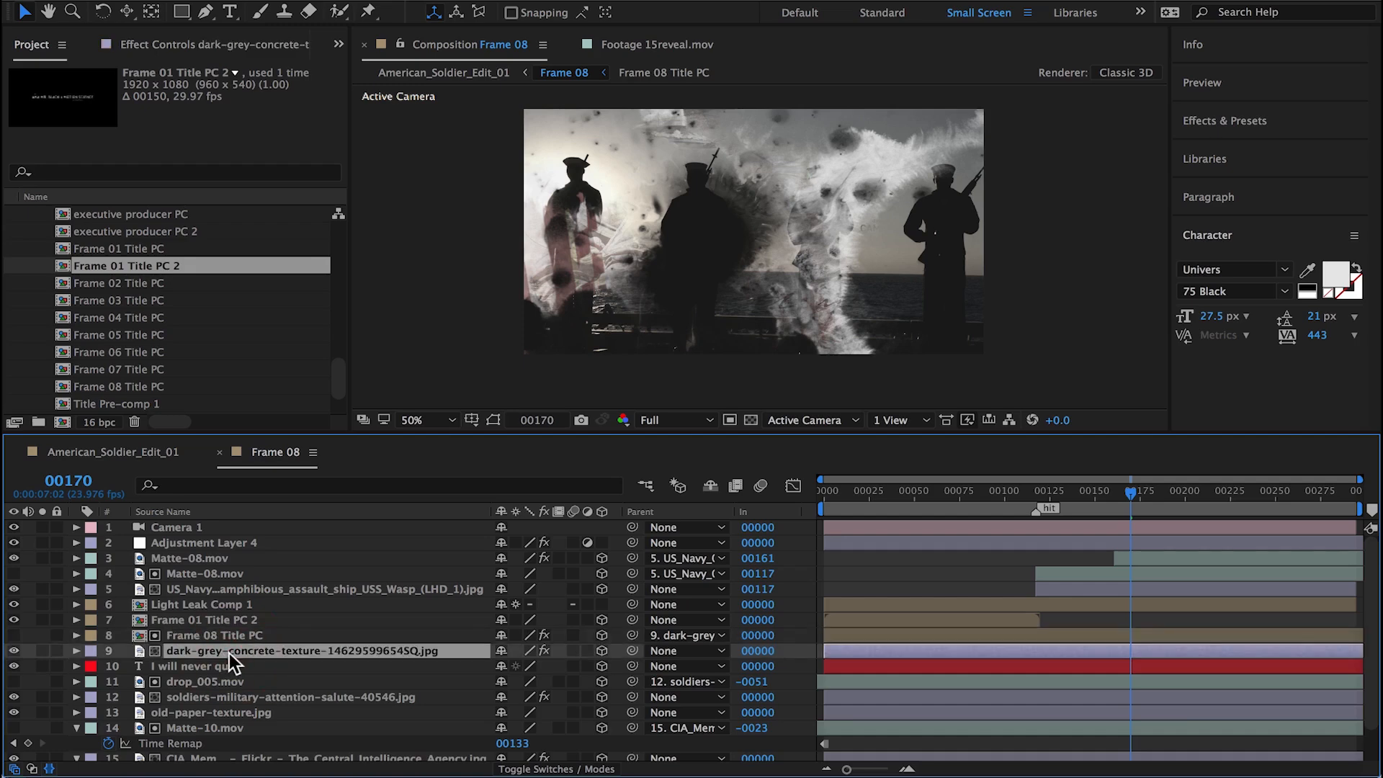
key(p)
click(206, 618)
text(p)
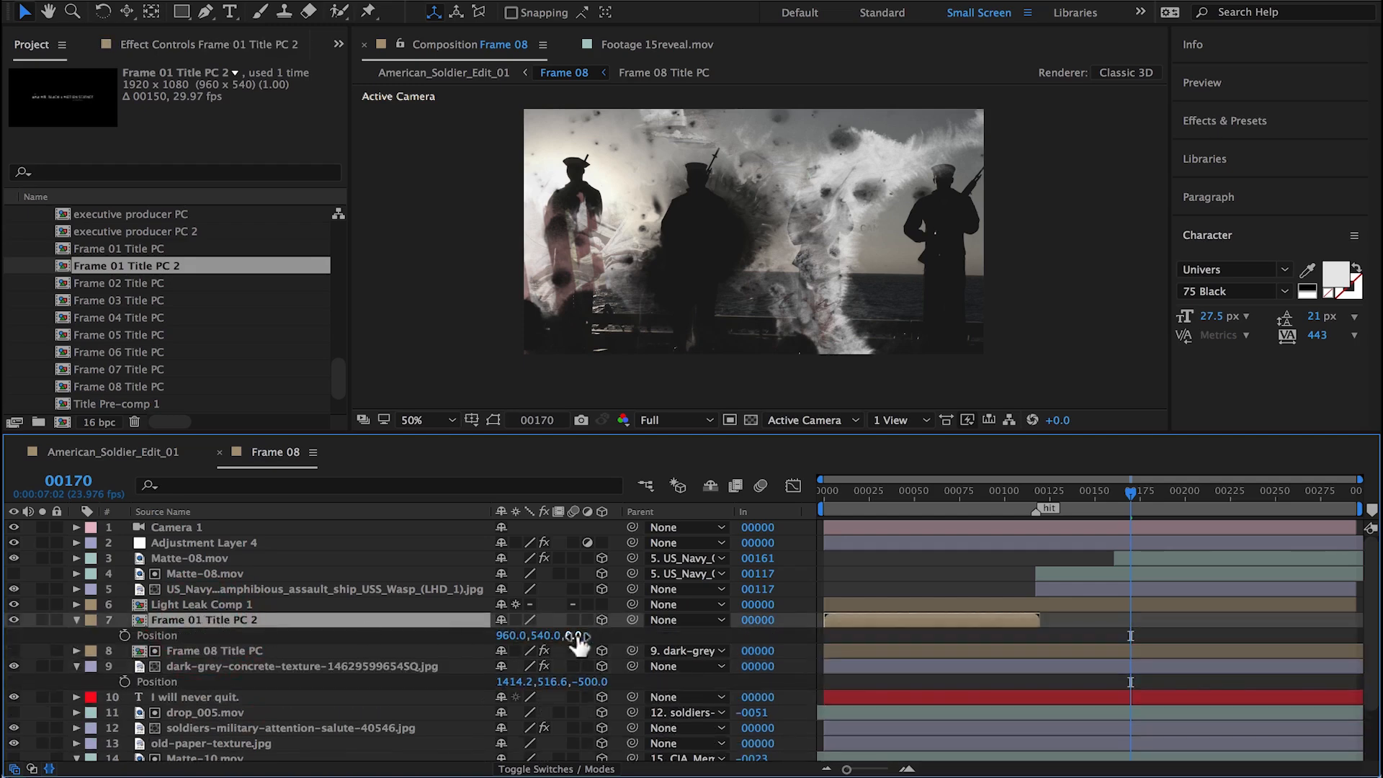
text(-500)
key(Return)
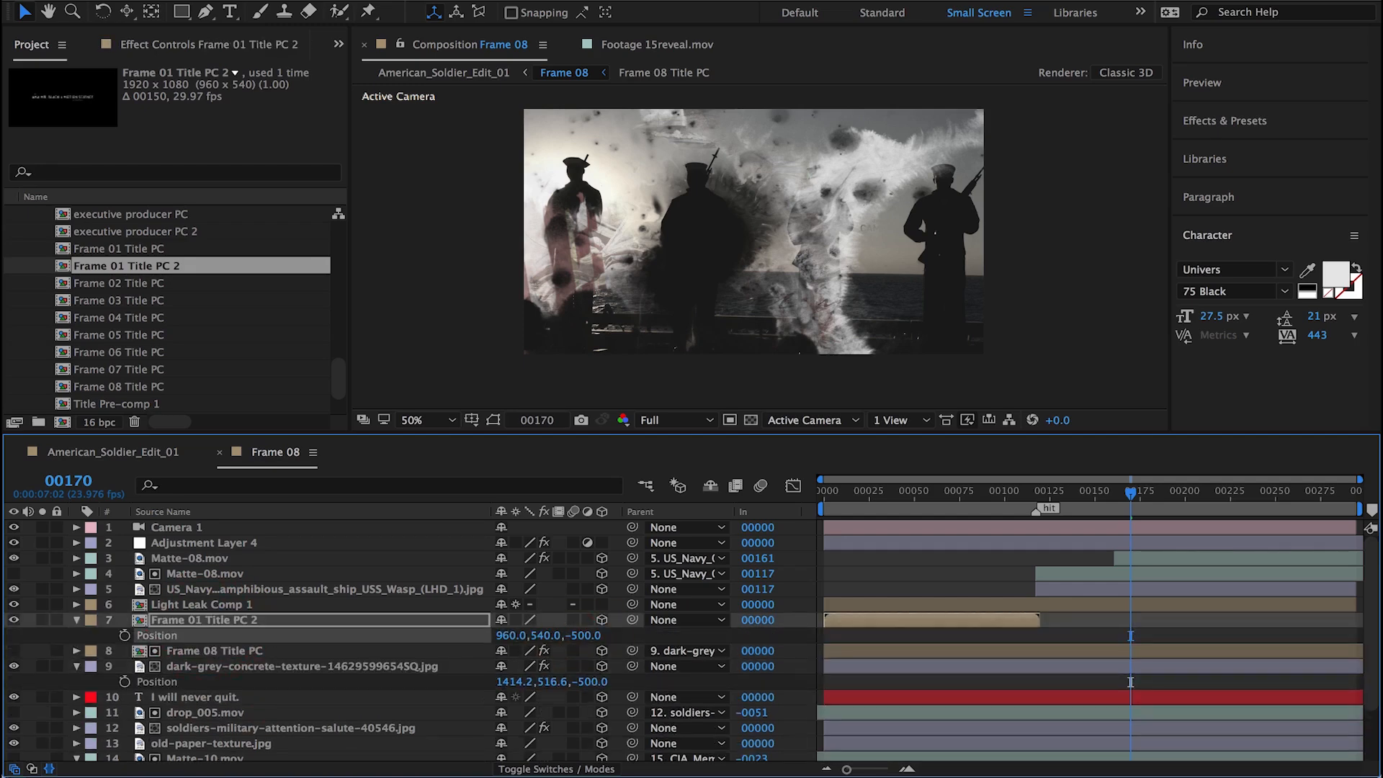
Step: Scale the added title comp to 25% and copy the position of the dark-grey-concrete-texture layer for it
click(333, 661)
key(s)
click(245, 620)
key(s)
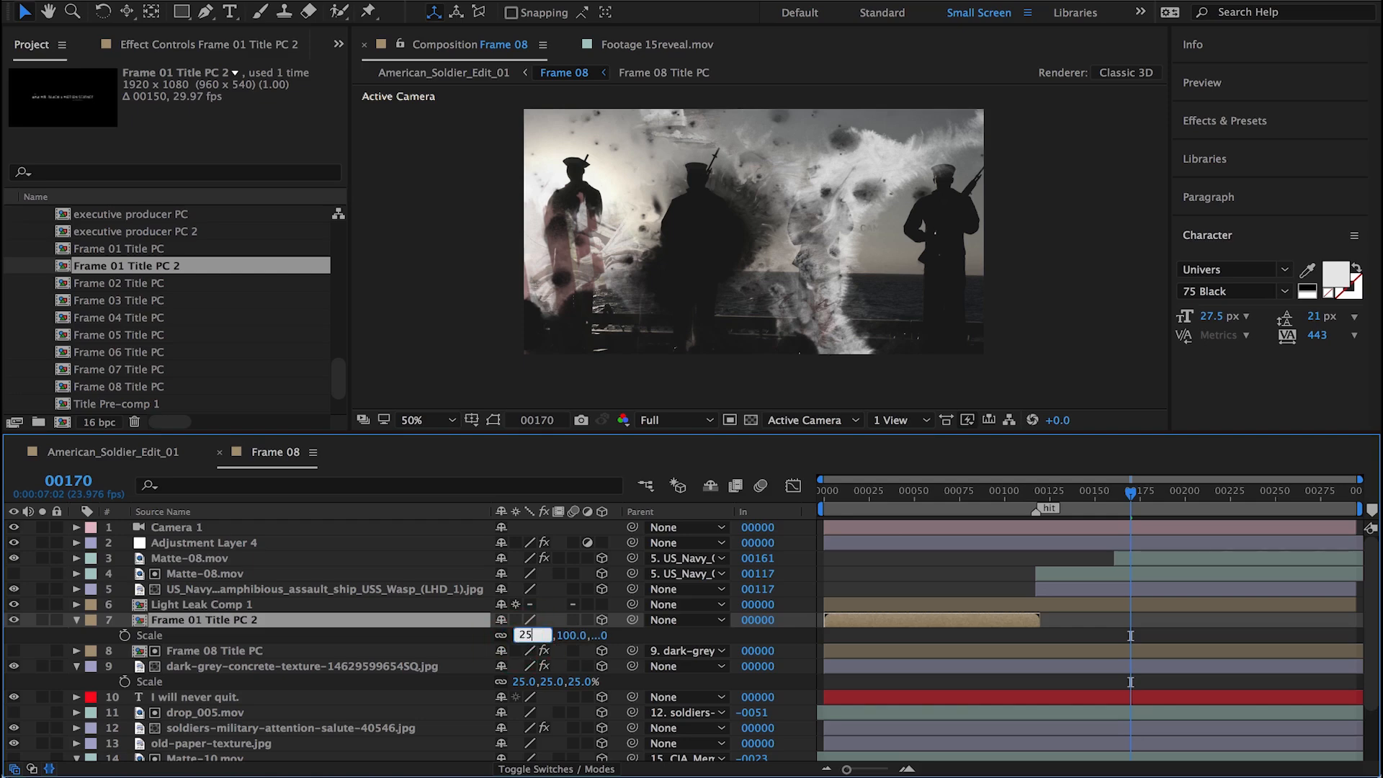
key(Return)
click(327, 664)
key(p)
key(Return)
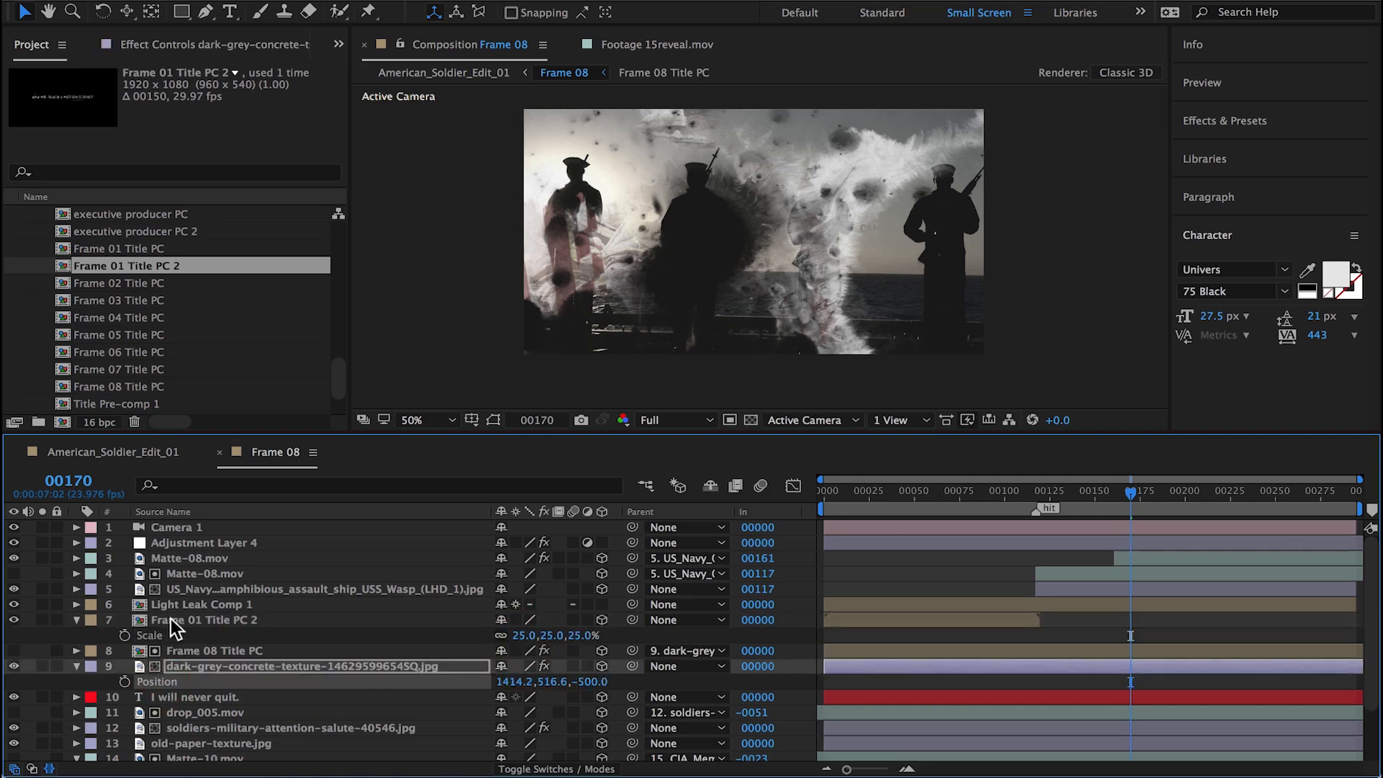
Step: Delete the Frame 08 Title PC and dark-grey-concrete-texture layers from Frame 08
click(177, 653)
shift+click(191, 670)
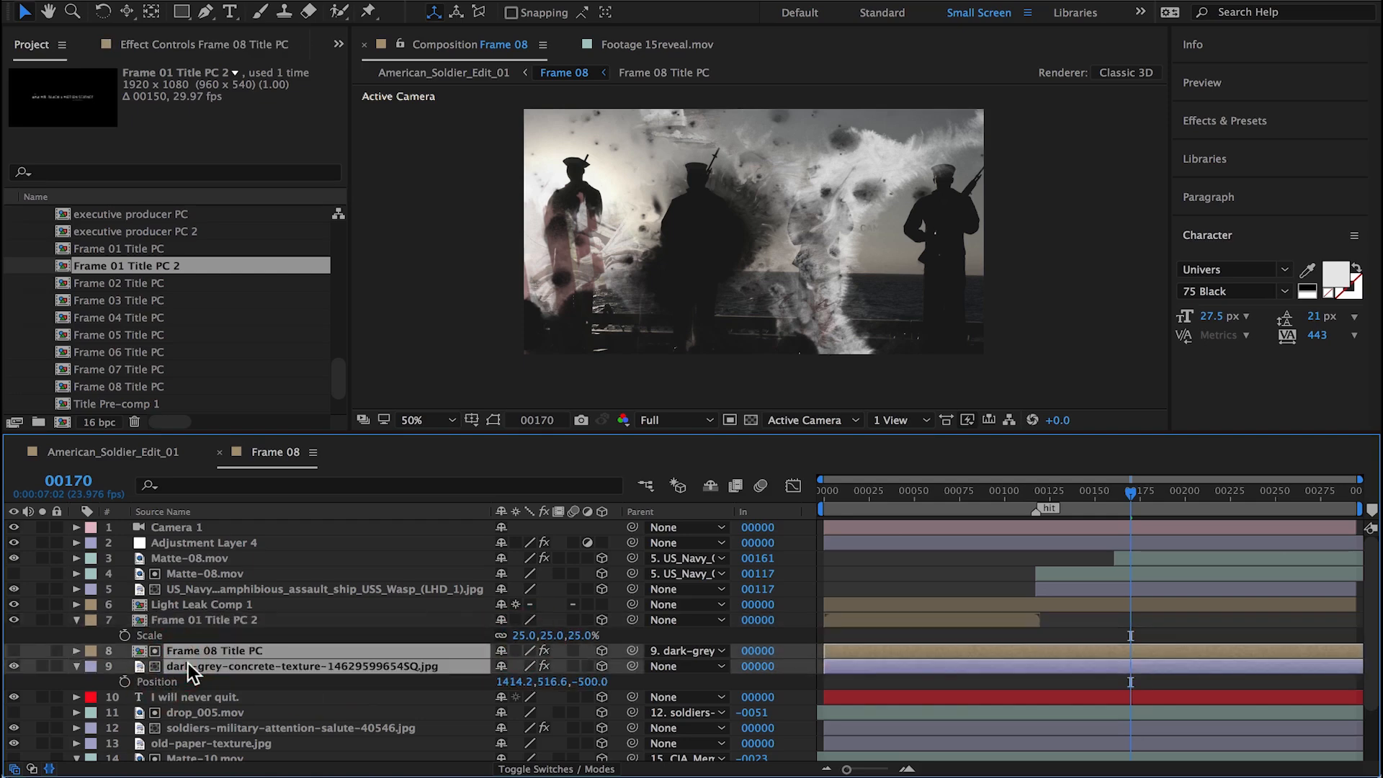
click(206, 625)
Step: Rename the duplicated title comp as Frame 08 Title PC, set its frame rate to 23.976 and check its text
double_click(182, 619)
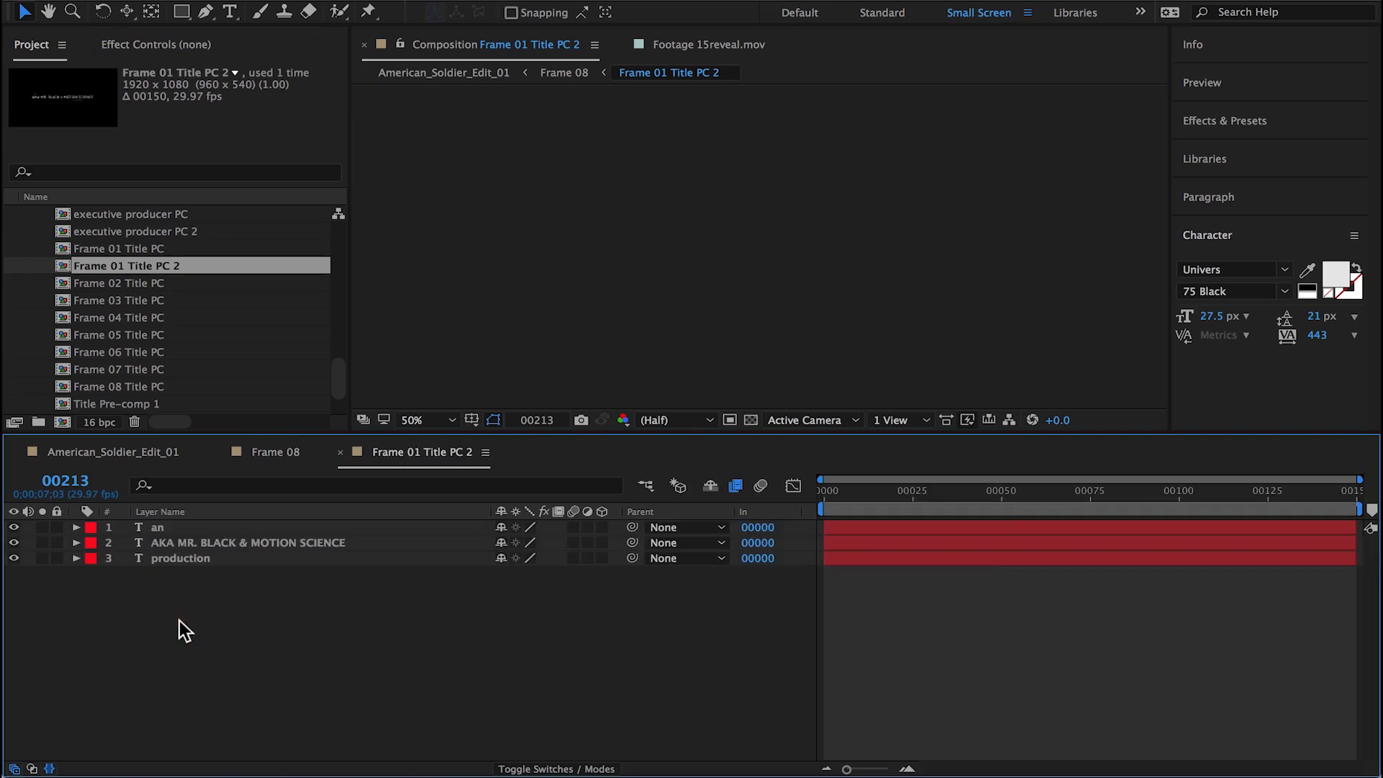
key(ctrl+k)
click(673, 229)
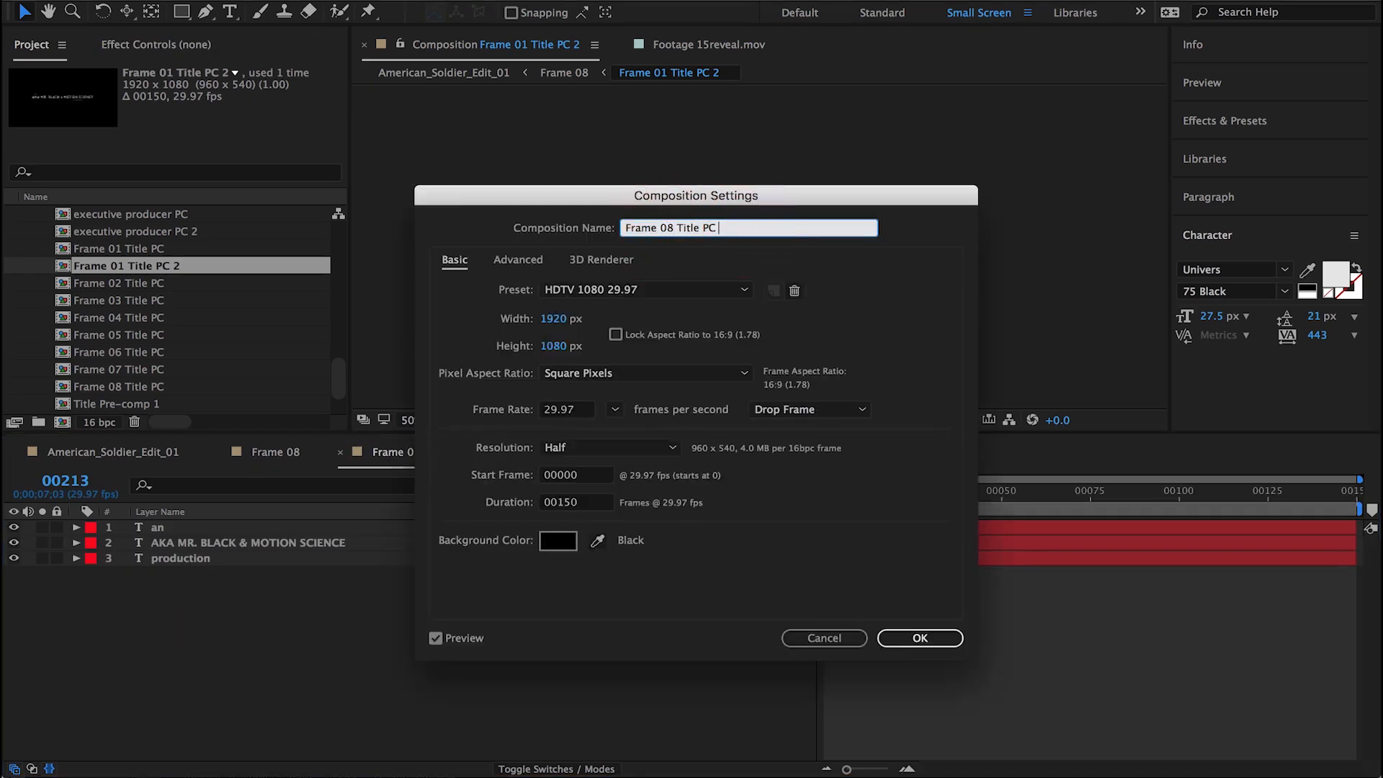
click(614, 409)
click(648, 475)
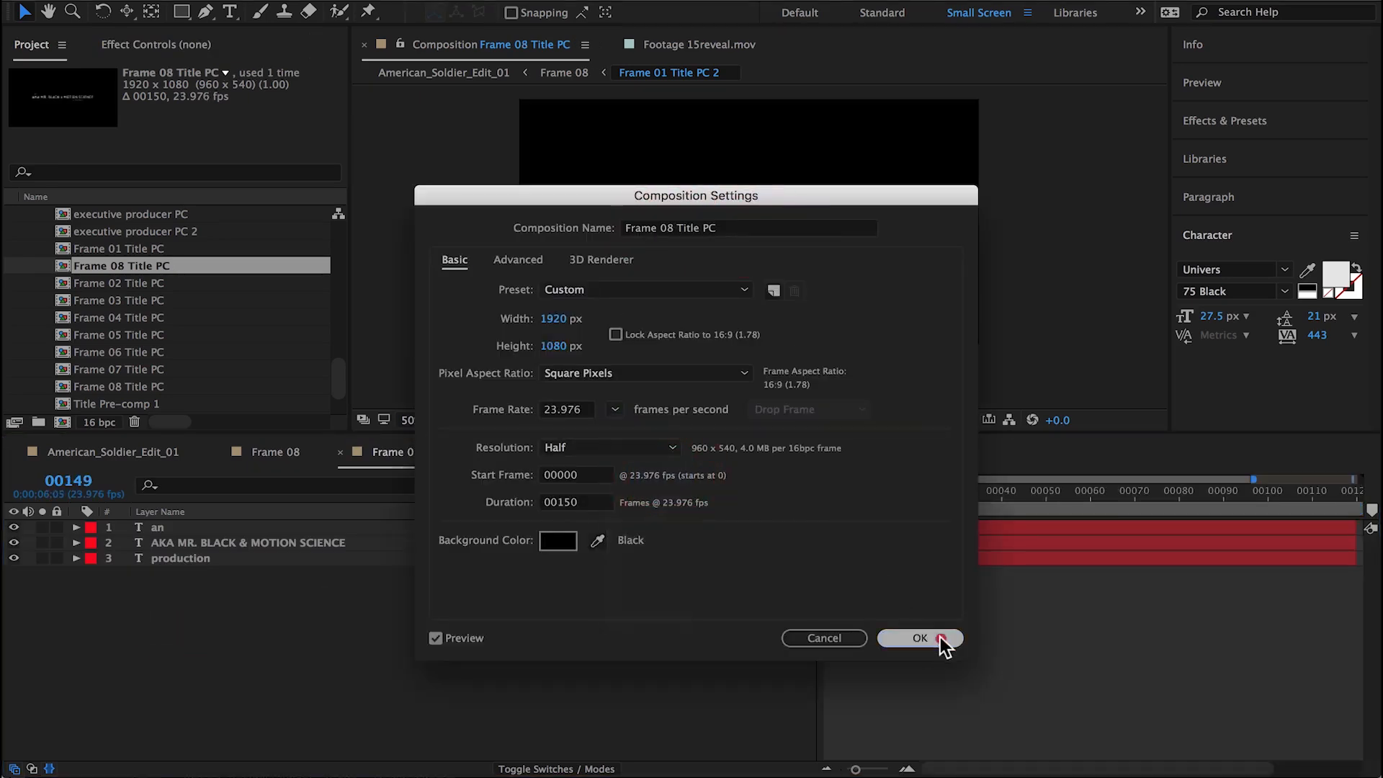
click(920, 637)
click(866, 490)
drag(866, 490, 916, 486)
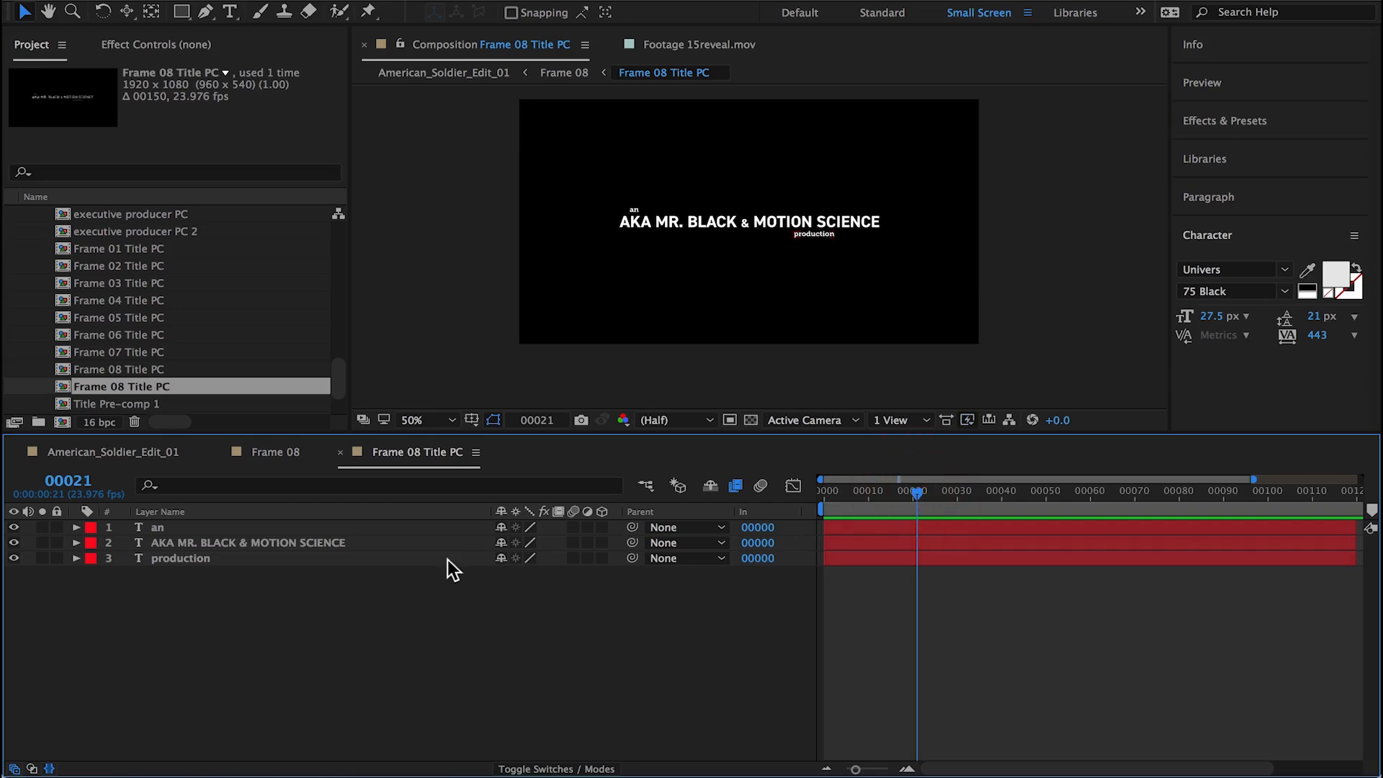
Step: Undo the title replacement in Frame 08, back through the title comp's renaming, placement and duplication
click(279, 452)
key(super+z)
key(super+z)
key(super+z)
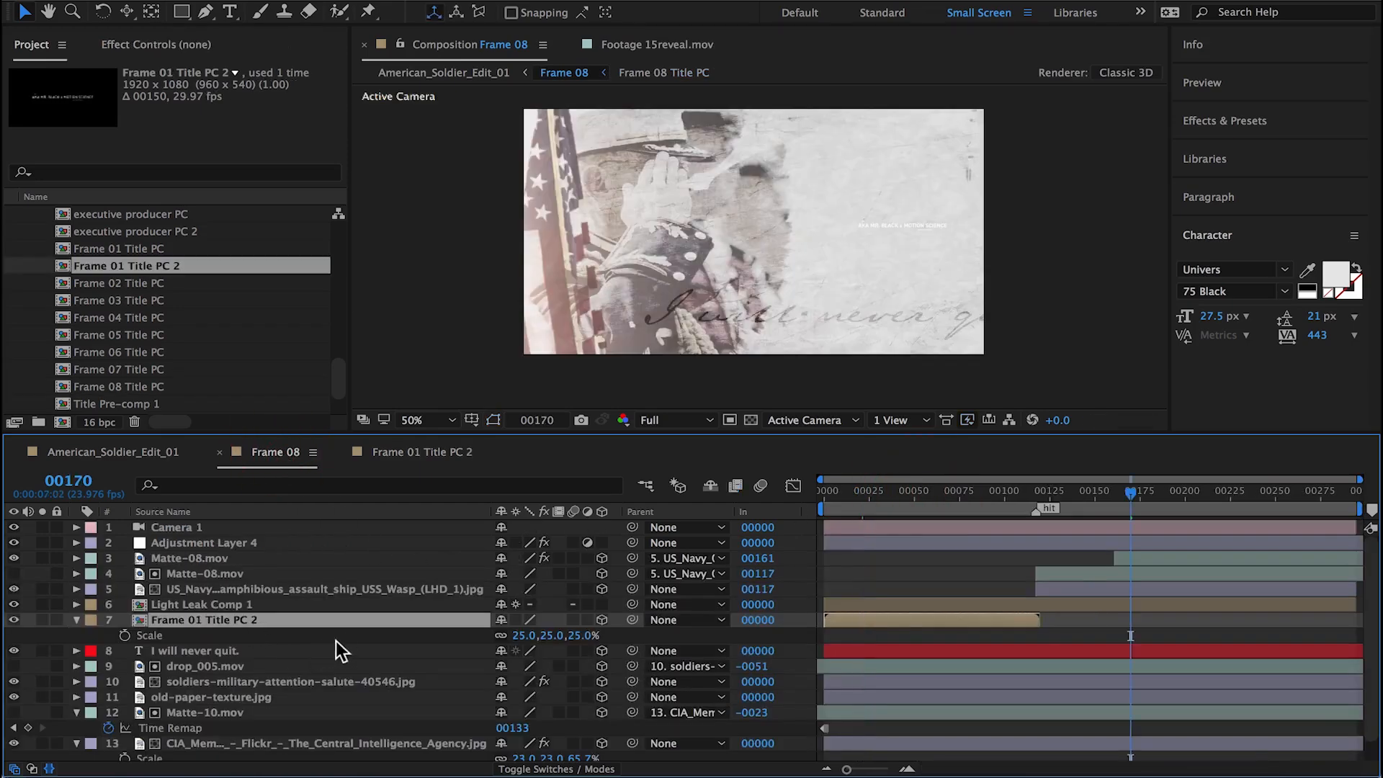
key(super+z)
key(super+z)
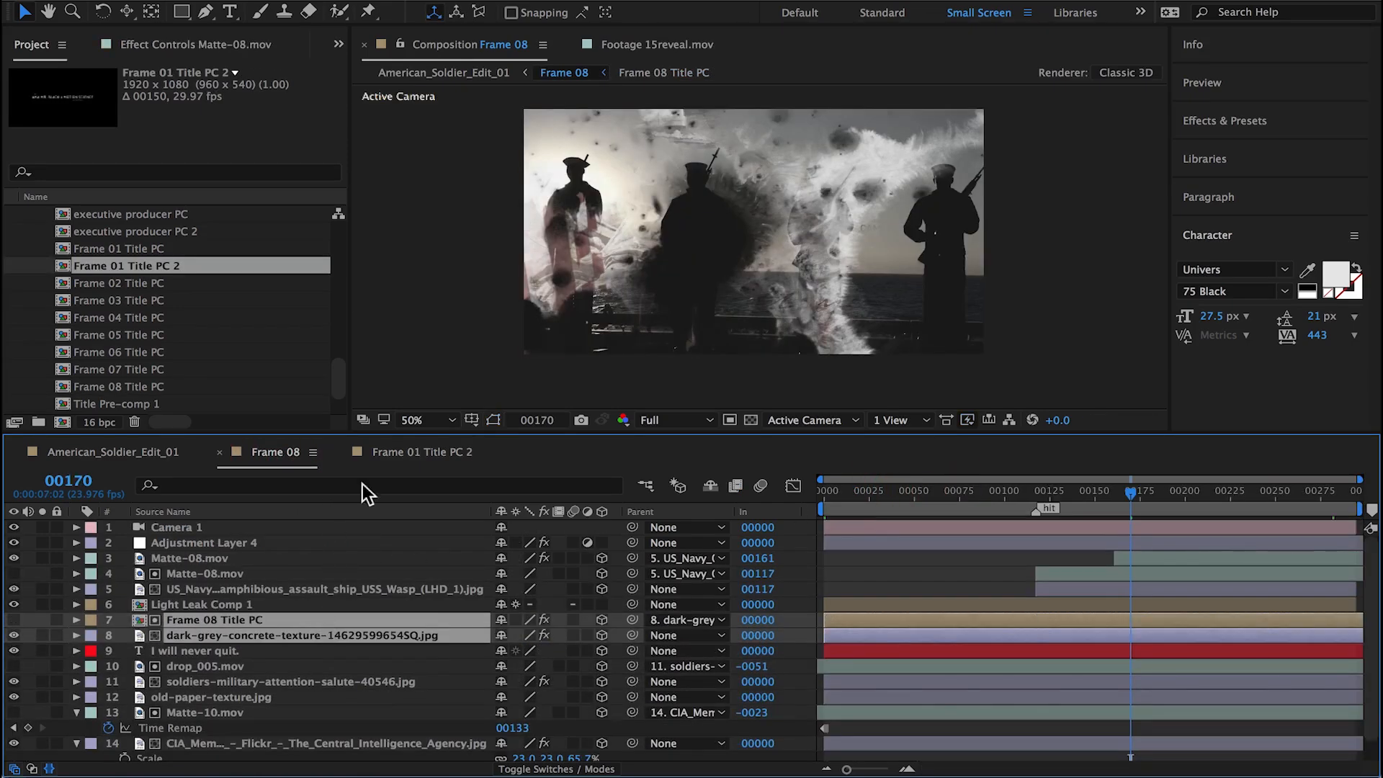
key(super+z)
Step: Return from Frame 08 to the American_Soldier_Edit_01 composition
click(139, 452)
click(272, 451)
click(115, 451)
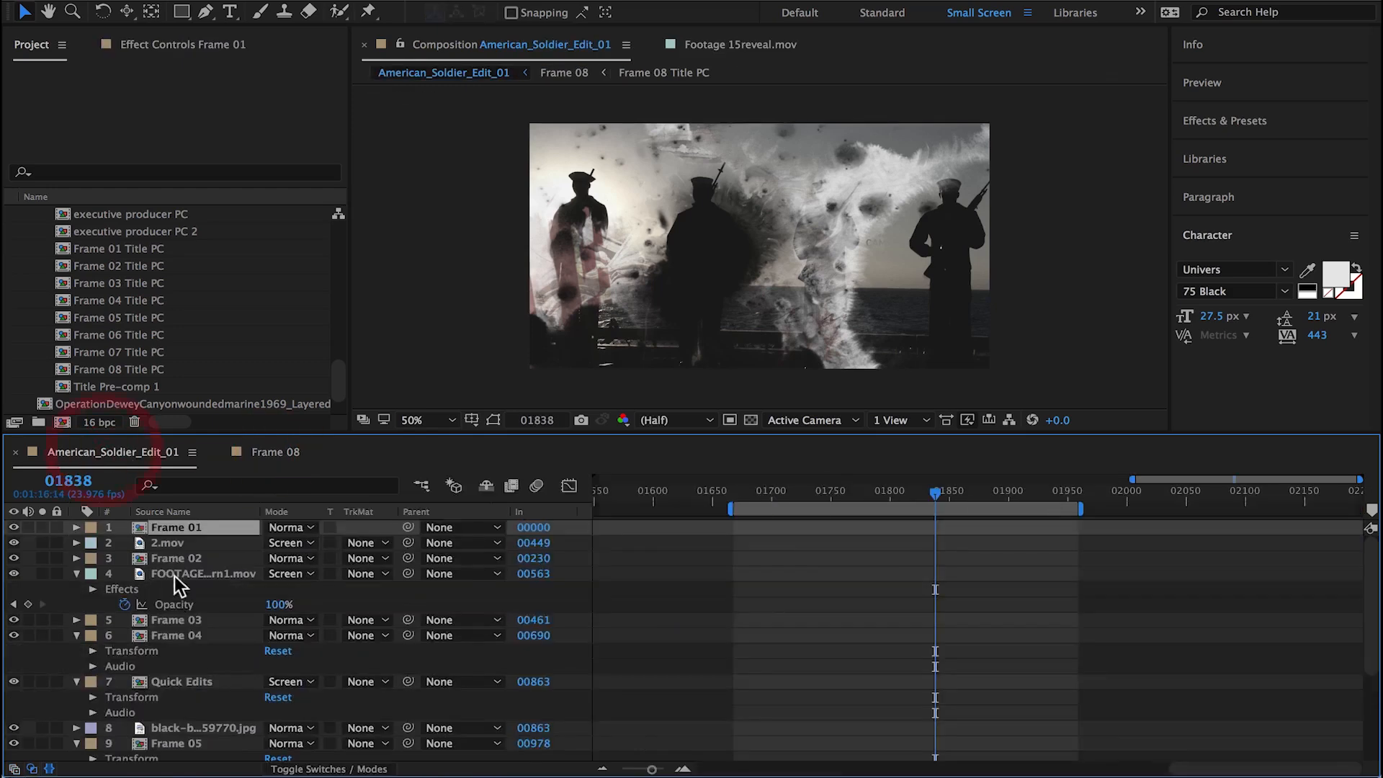
Step: Check the Frame 01 composition for a title precomp that can be reused
double_click(141, 537)
click(916, 496)
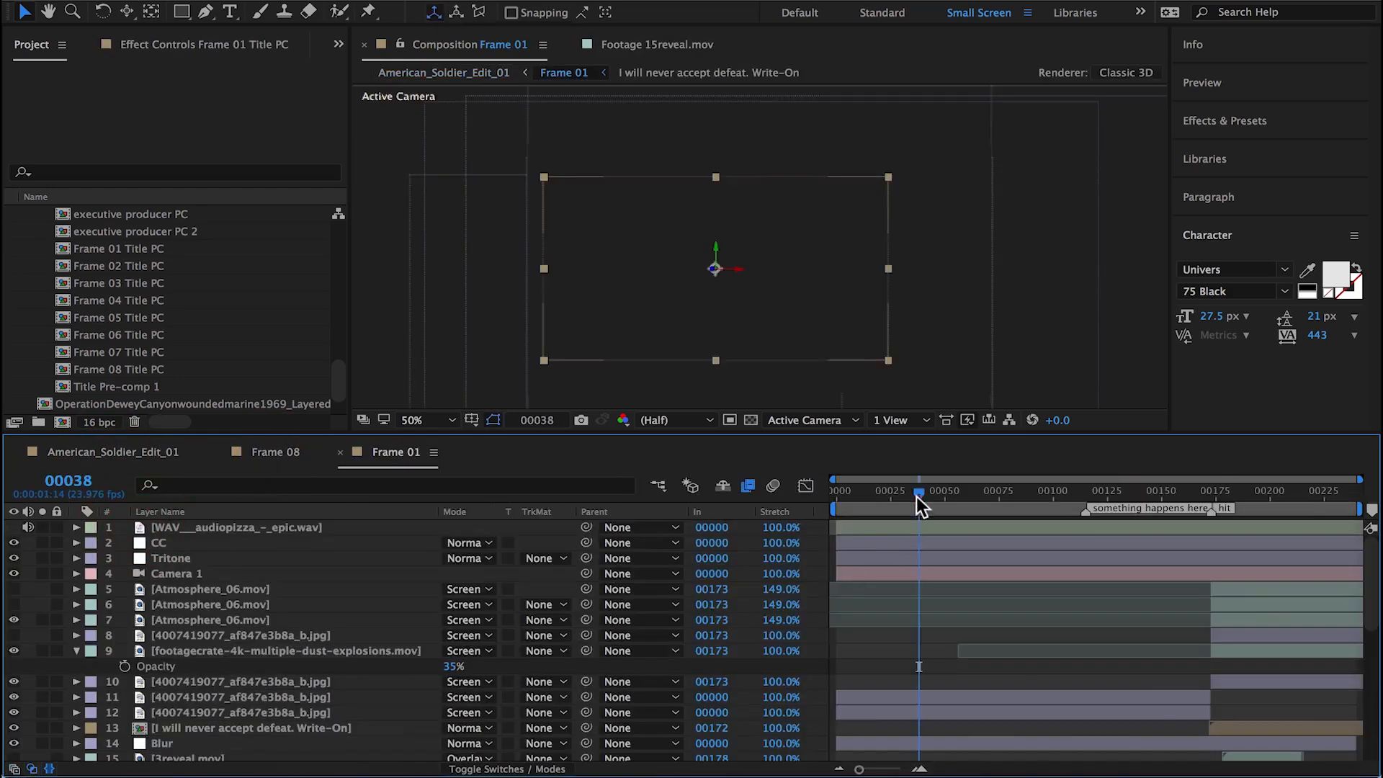
click(316, 452)
Step: Locate Frame 02's executive producer PC precomp in the project, close Frame 02 and duplicate that precomp
double_click(139, 558)
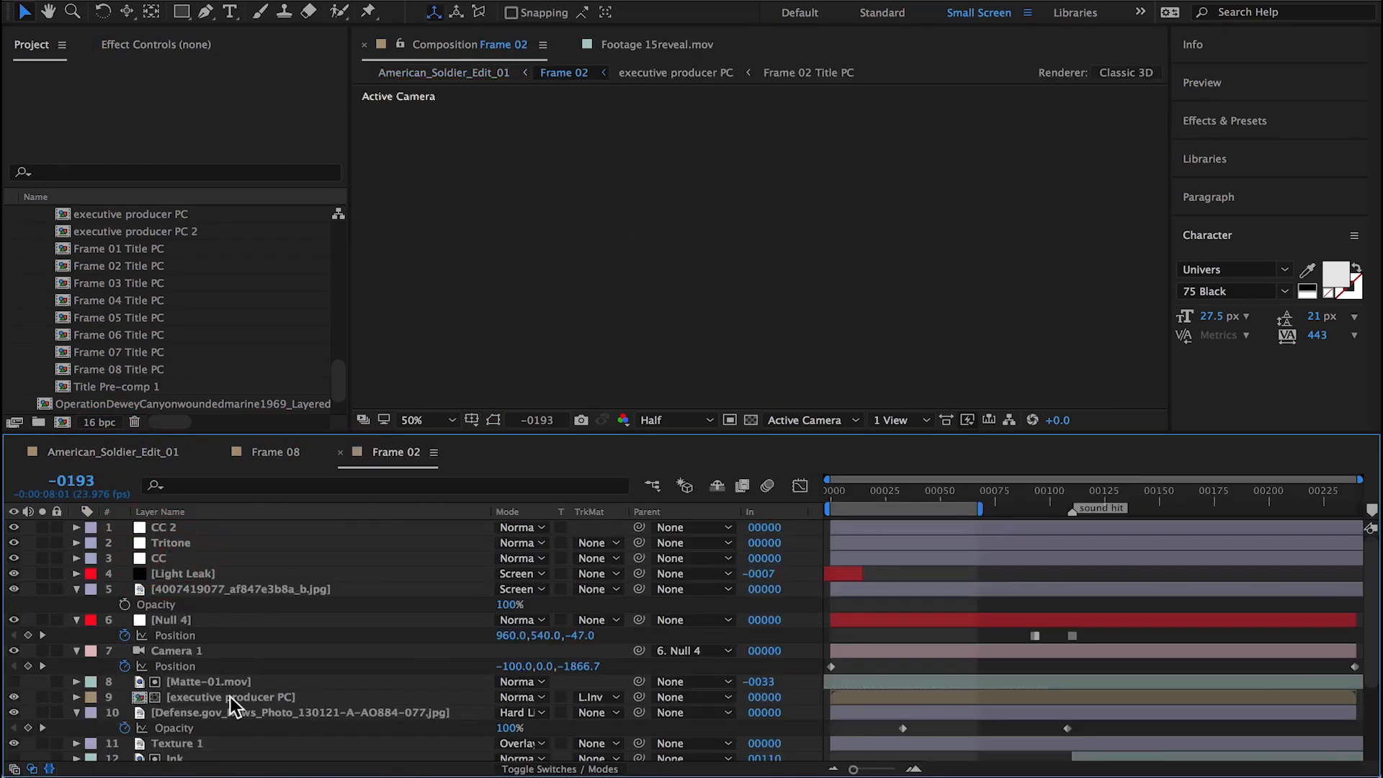
drag(864, 493, 896, 493)
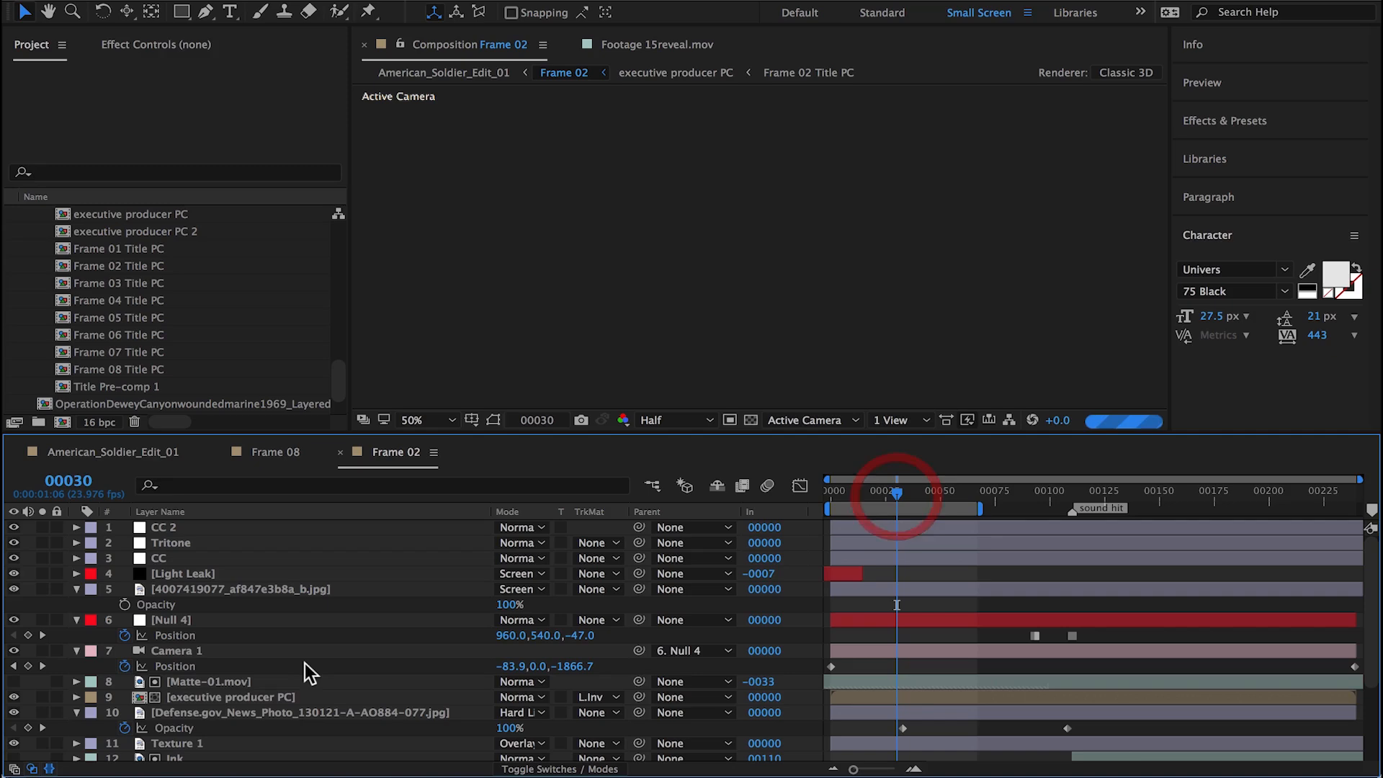
click(214, 695)
right_click(214, 695)
click(338, 448)
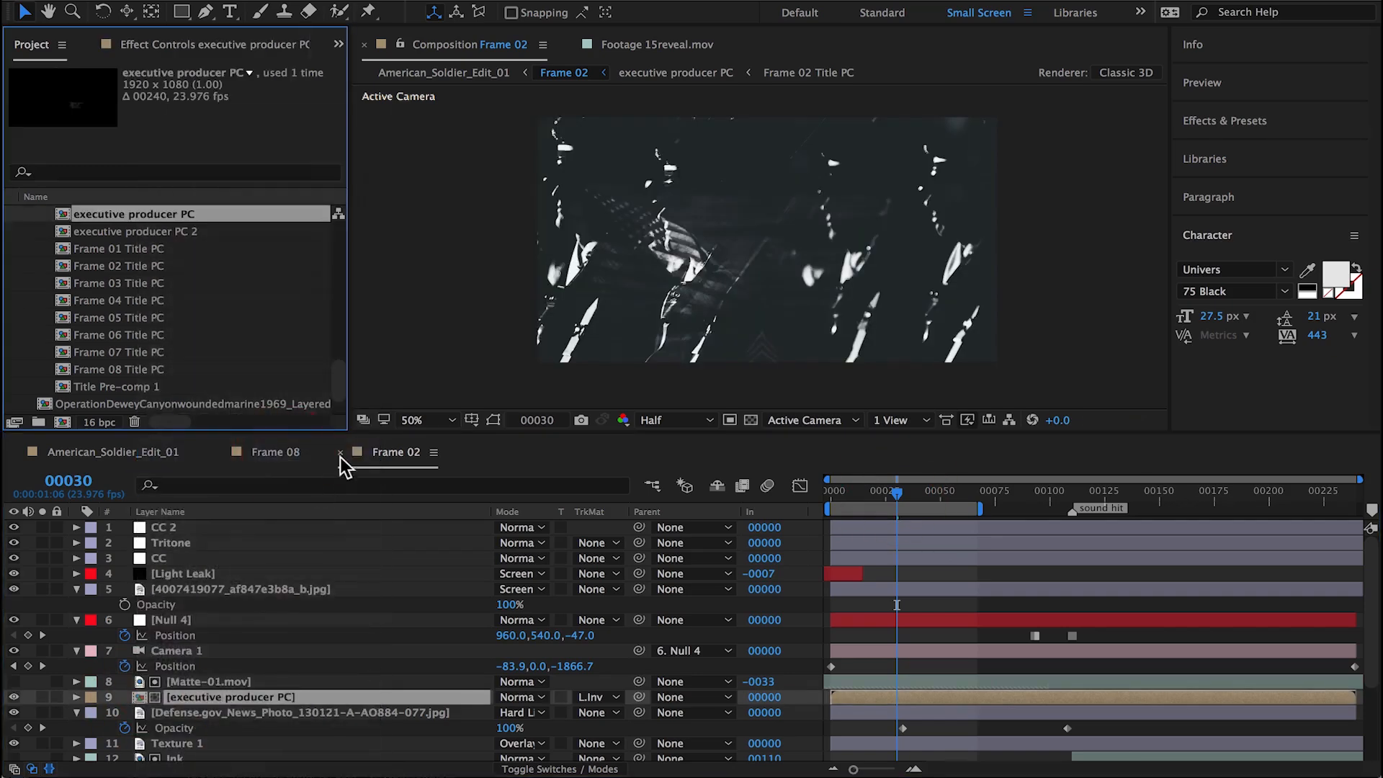
click(339, 451)
key(ctrl+d)
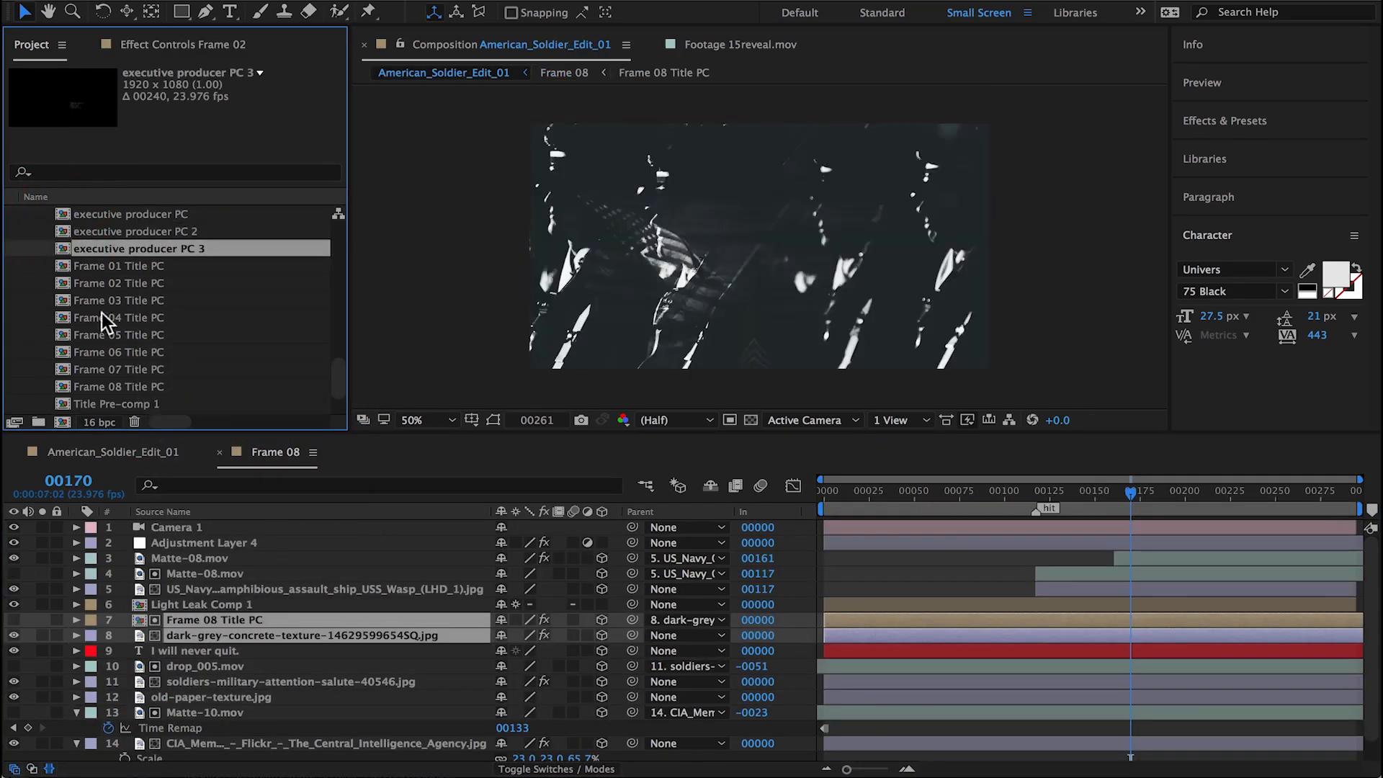
Step: Add executive producer PC 3 to Frame 08 above Frame 08 Title PC, make it 3D and scale it to 25%
drag(86, 248, 204, 618)
key(p)
click(602, 619)
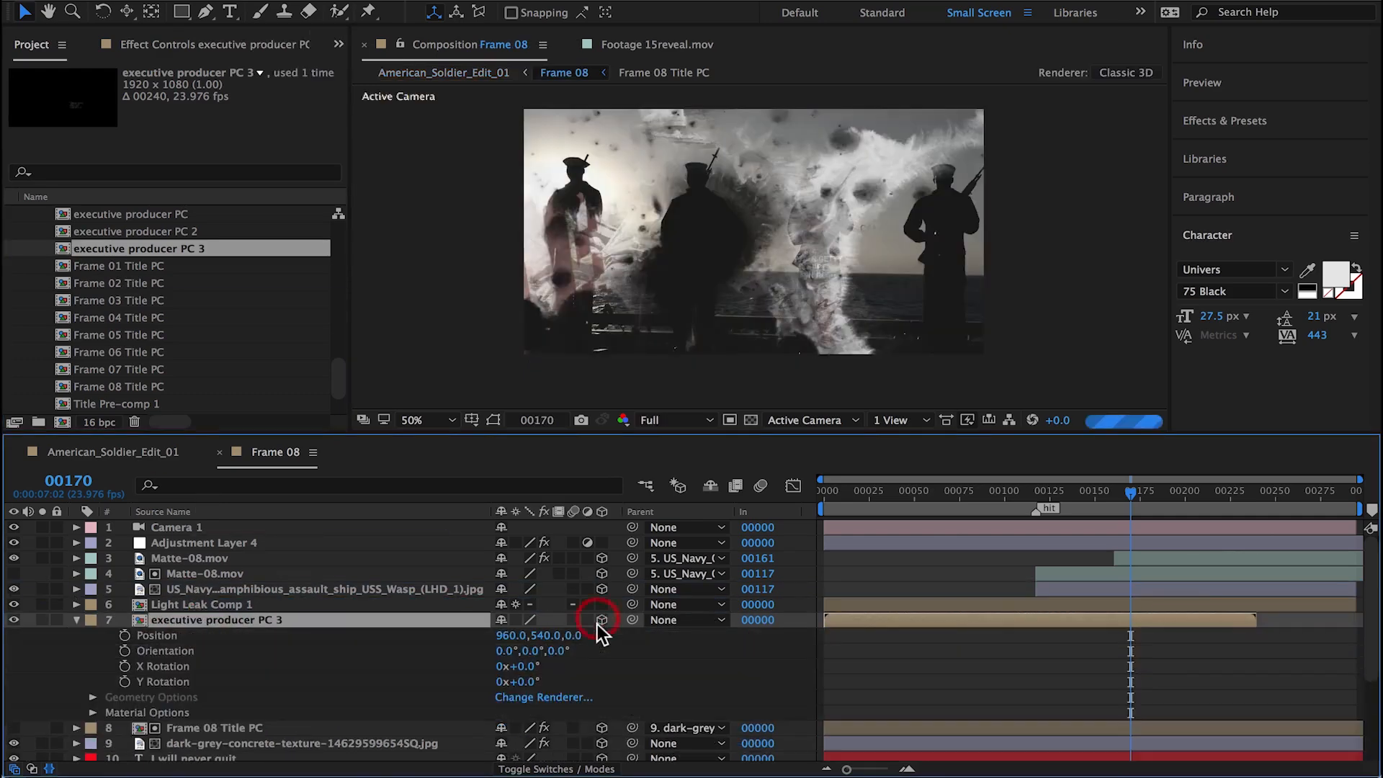
click(580, 635)
key(Escape)
text(s)
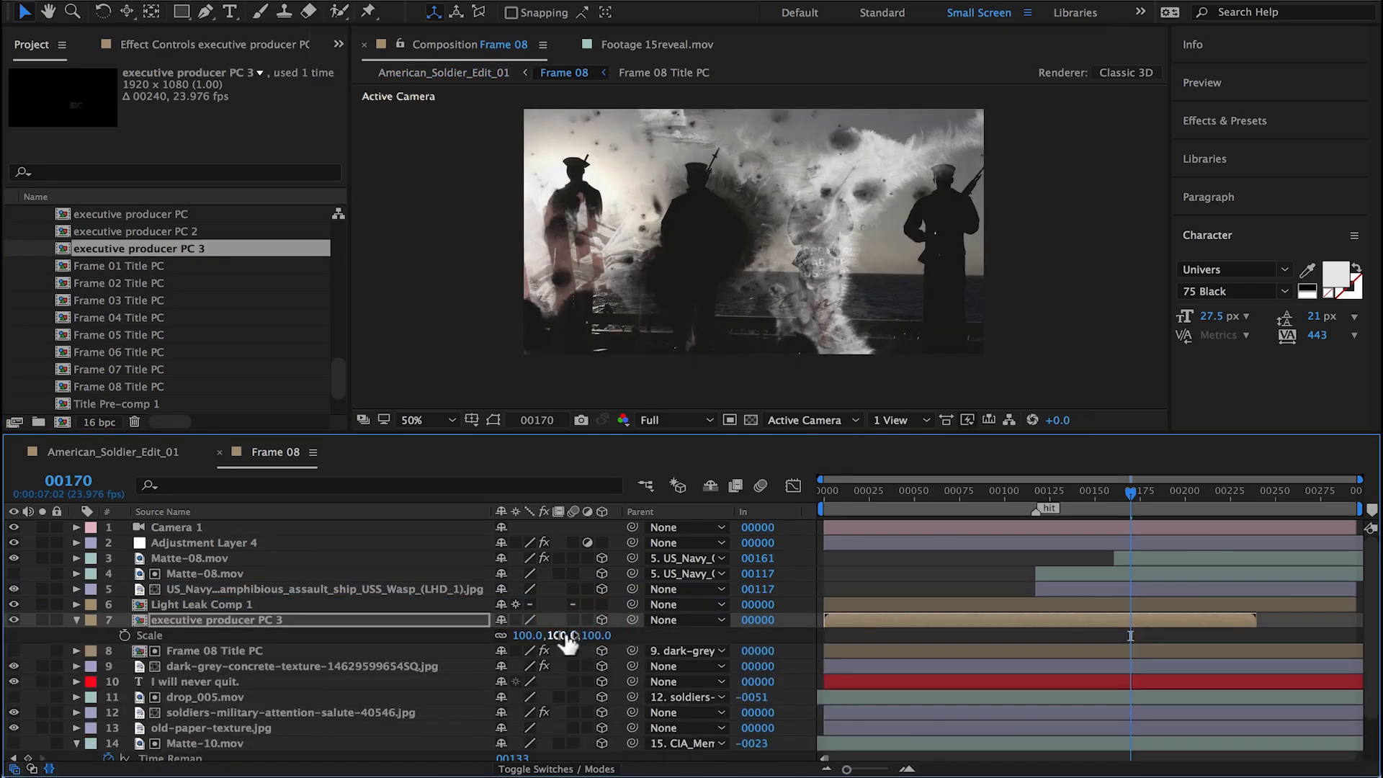
text(25)
key(Return)
Step: Copy the dark-grey-concrete-texture layer's position (1414.2, 516.6, -500) onto executive producer PC 3
click(248, 668)
key(p)
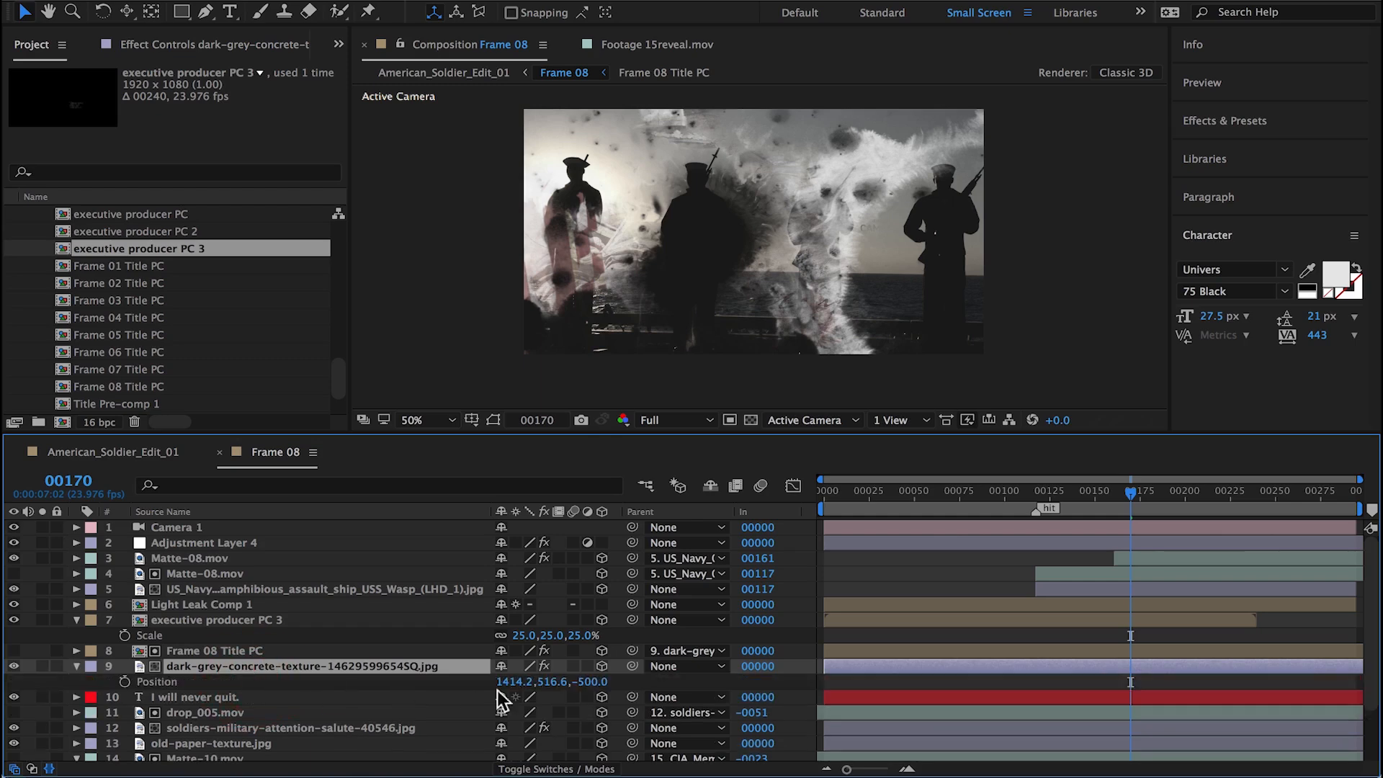
click(167, 681)
click(180, 620)
Step: Delete the old Frame 08 Title PC matte layer together with its concrete texture layer
click(187, 653)
shift+click(197, 660)
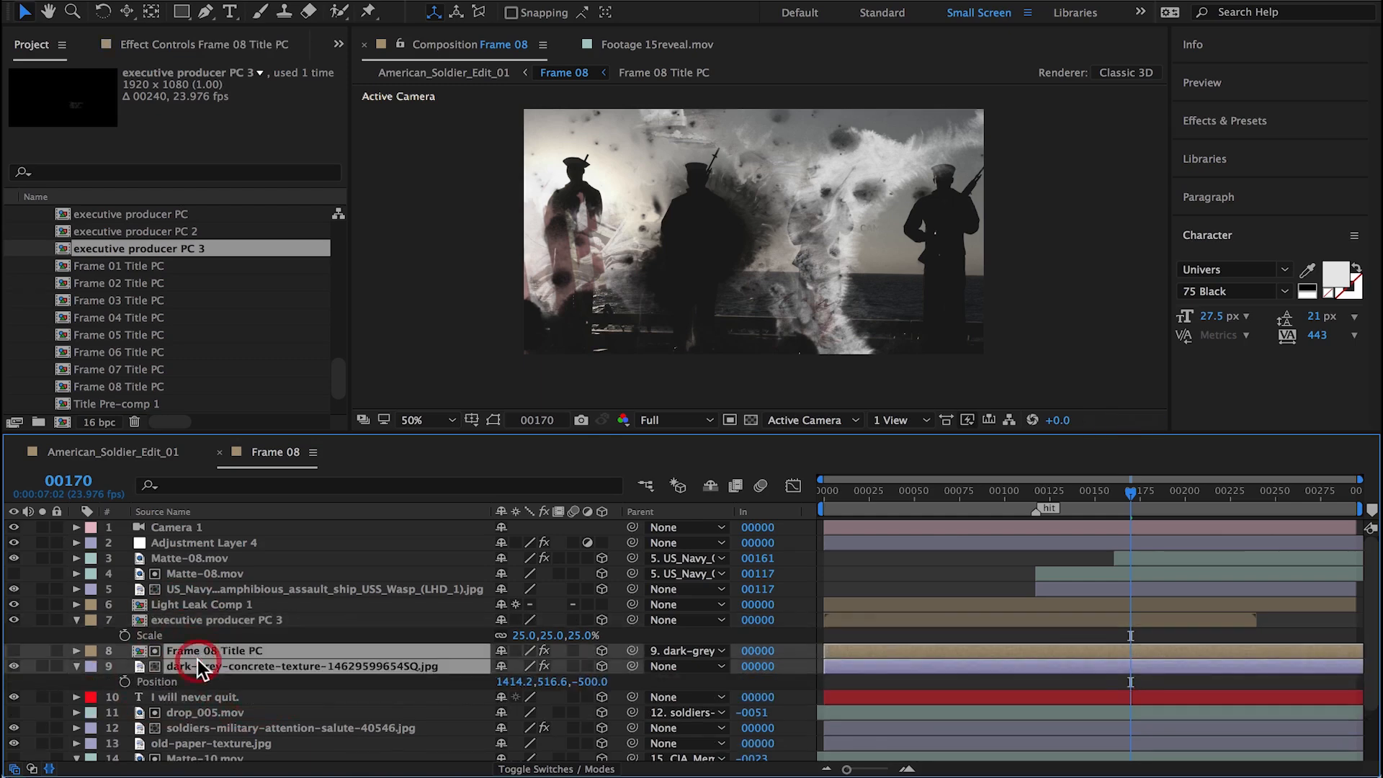
key(Delete)
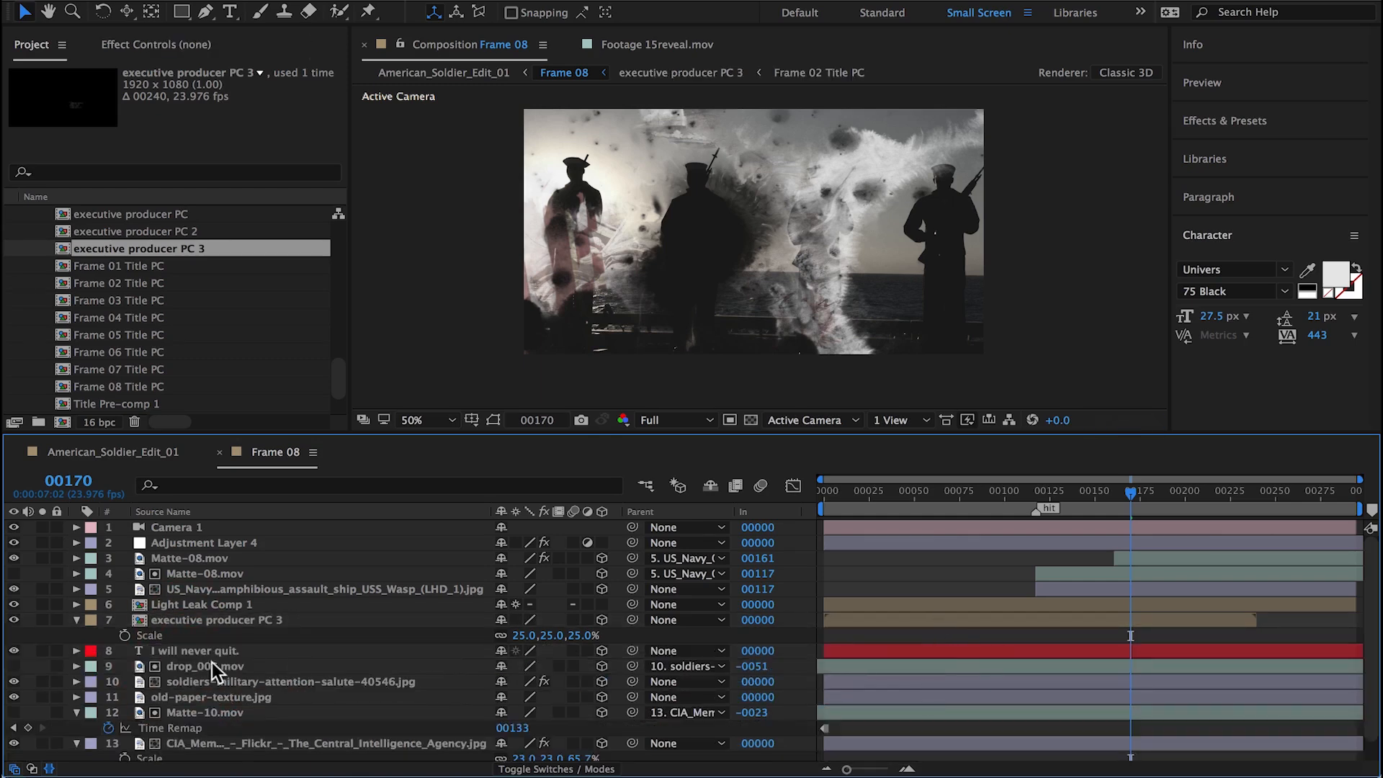
Step: Open the executive producer PC 3 composition and rename it as Directed By PC
double_click(197, 620)
key(super+k)
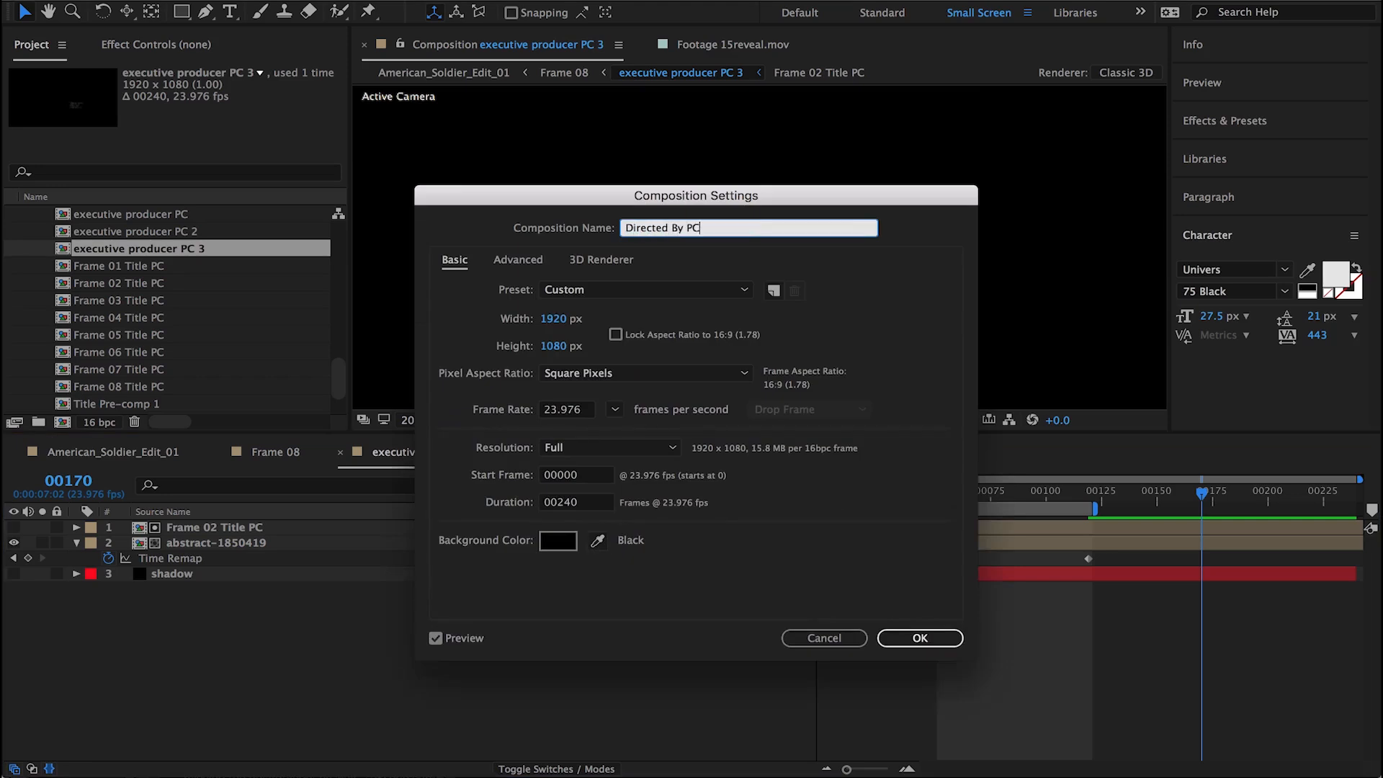
key(Return)
Step: Replace the Frame 02 Title PC layer in Directed By PC with Frame 08 Title PC and check the title at frame 16
click(201, 546)
click(197, 529)
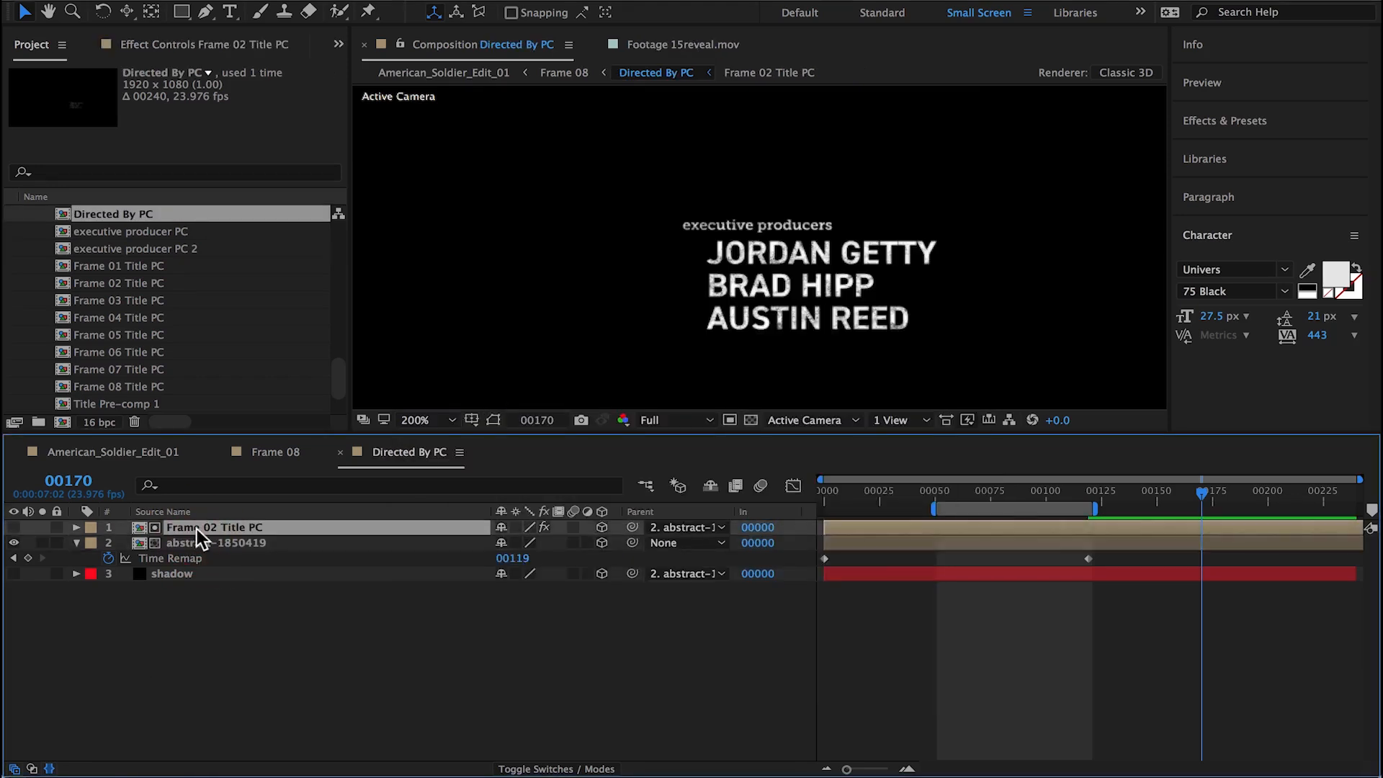
drag(178, 386, 186, 437)
mouse_move(215, 524)
mouse_down()
mouse_move(243, 524)
mouse_move(157, 392)
mouse_move(198, 529)
mouse_up()
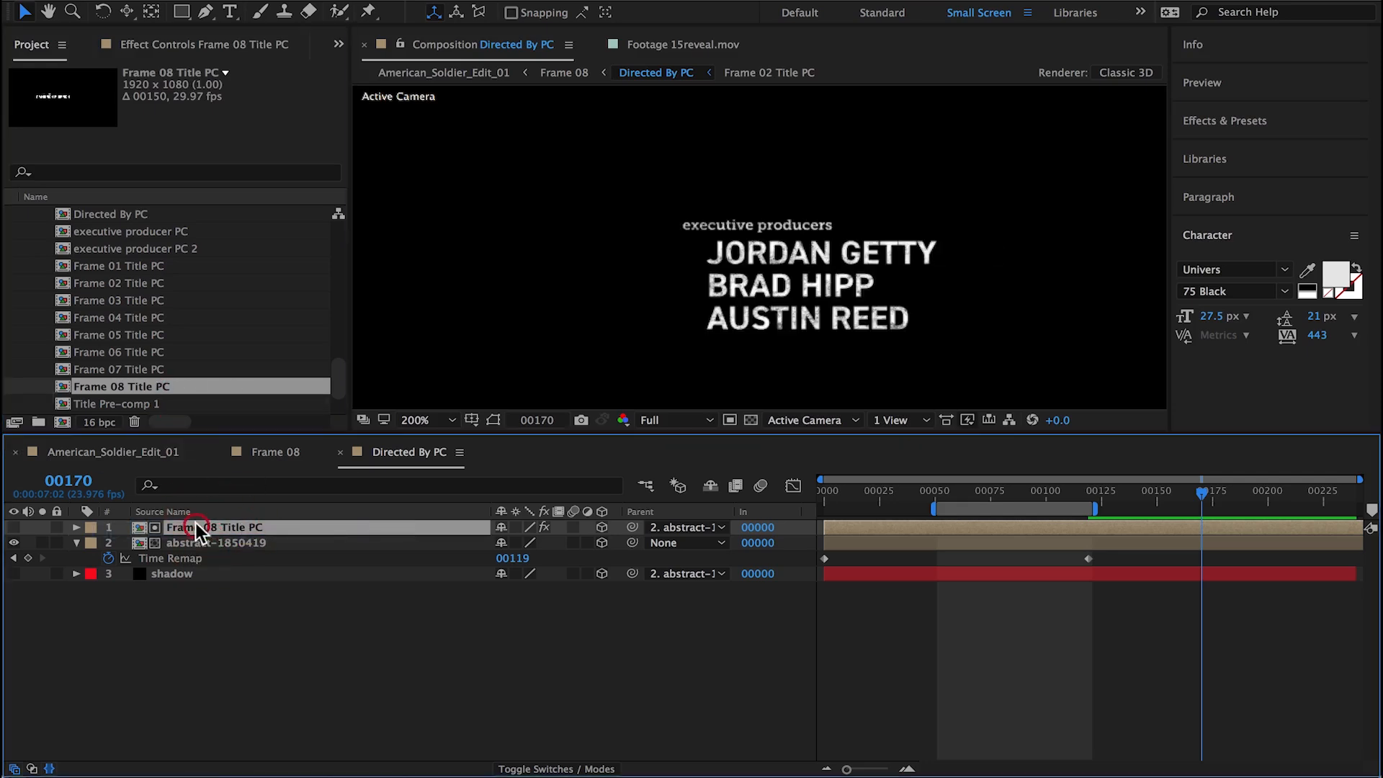
drag(1047, 496, 859, 498)
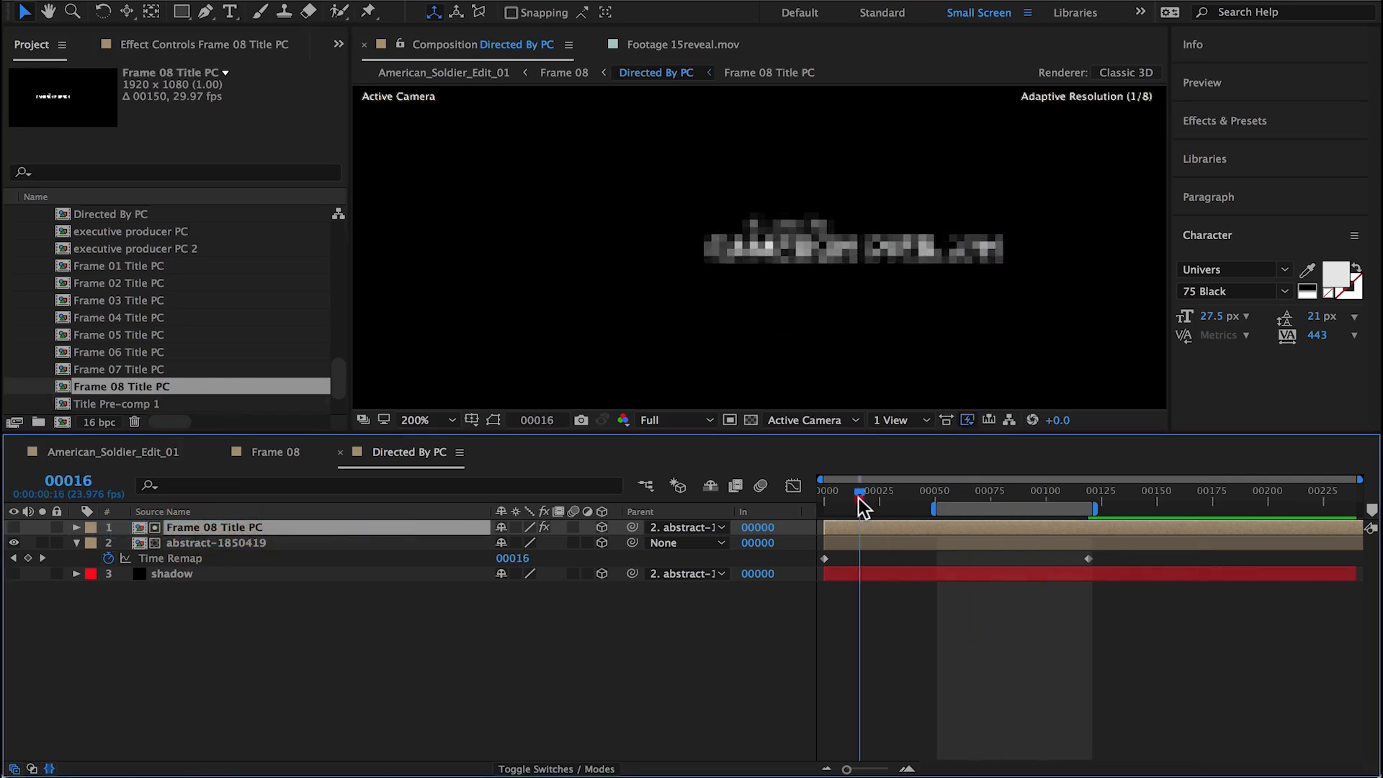
Step: Duplicate Matte-08.mov in Frame 08, place the copy above Directed By PC and shift it to start at frame -56
click(276, 452)
key(s)
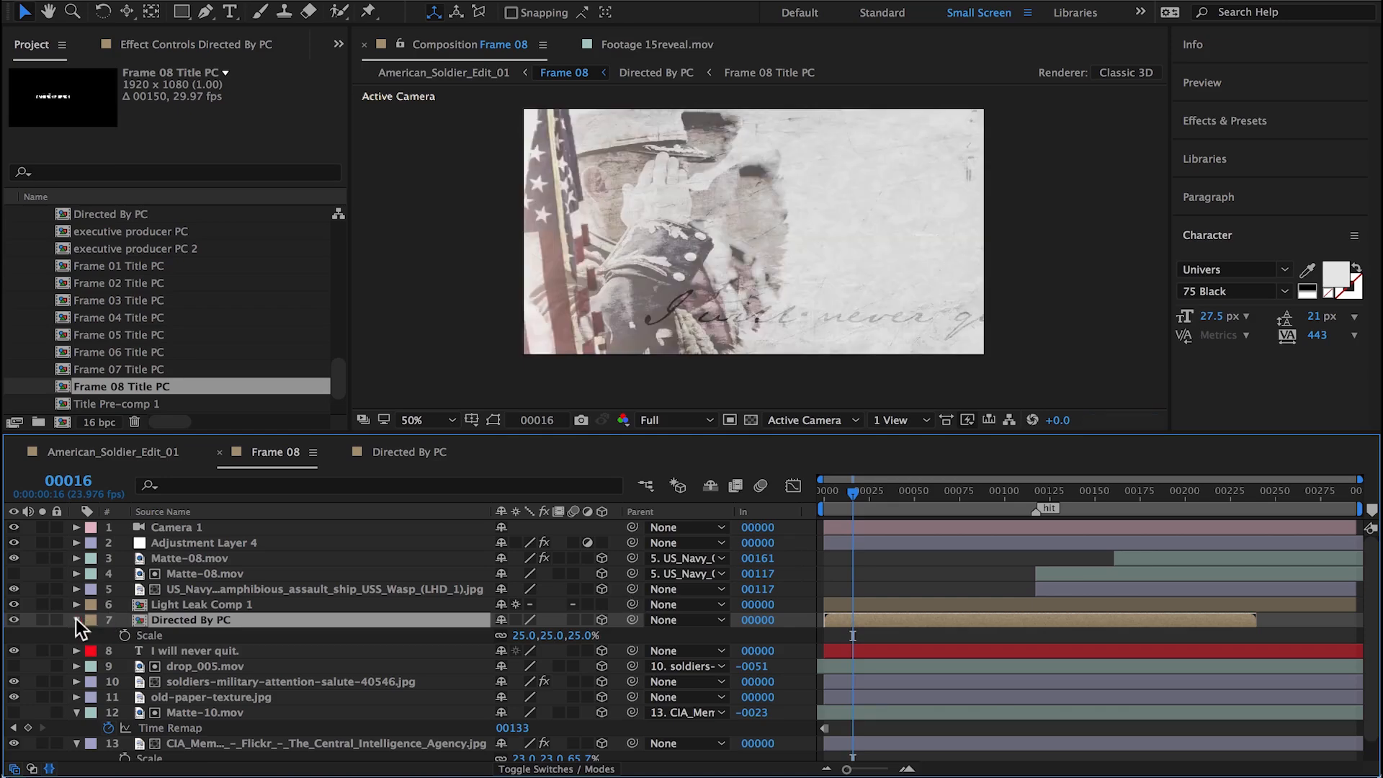
click(1061, 576)
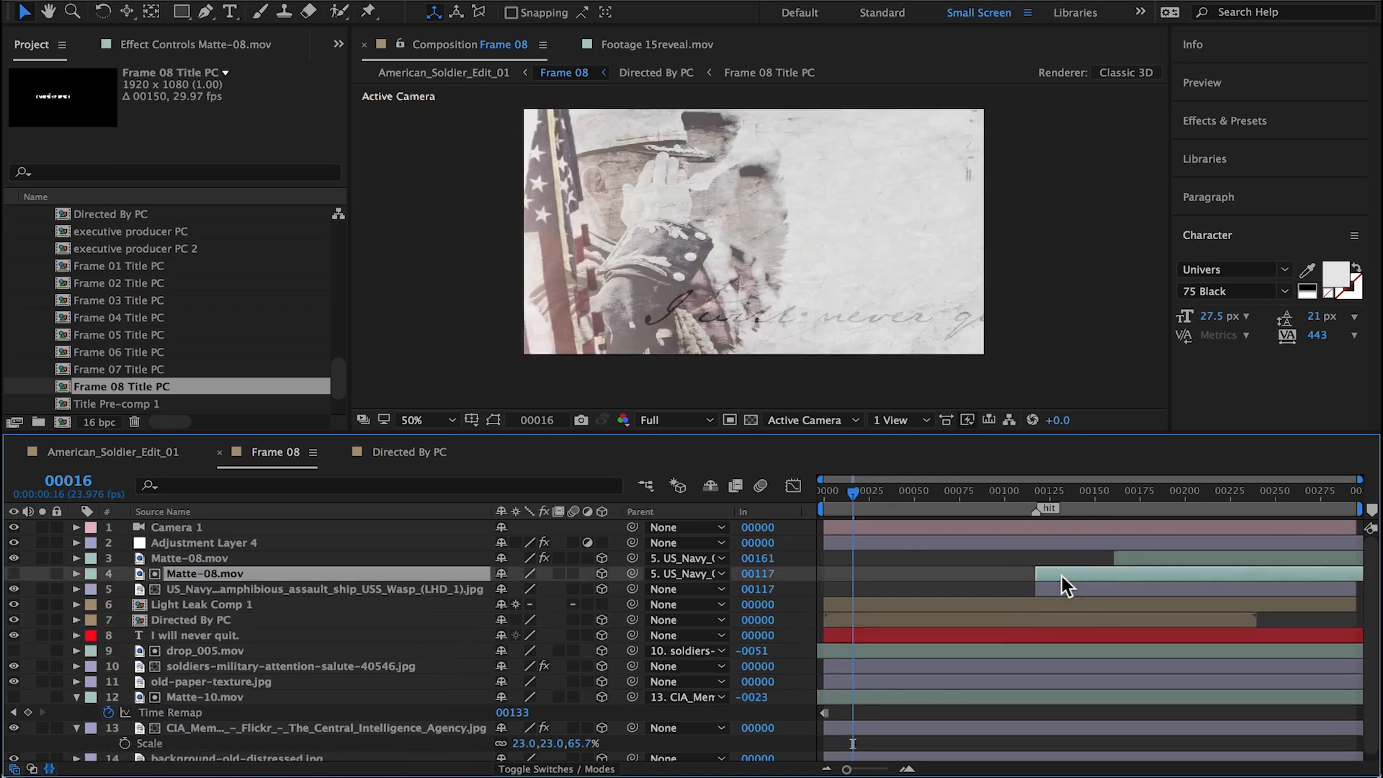
key(super+d)
drag(249, 574, 227, 620)
drag(1091, 619, 777, 620)
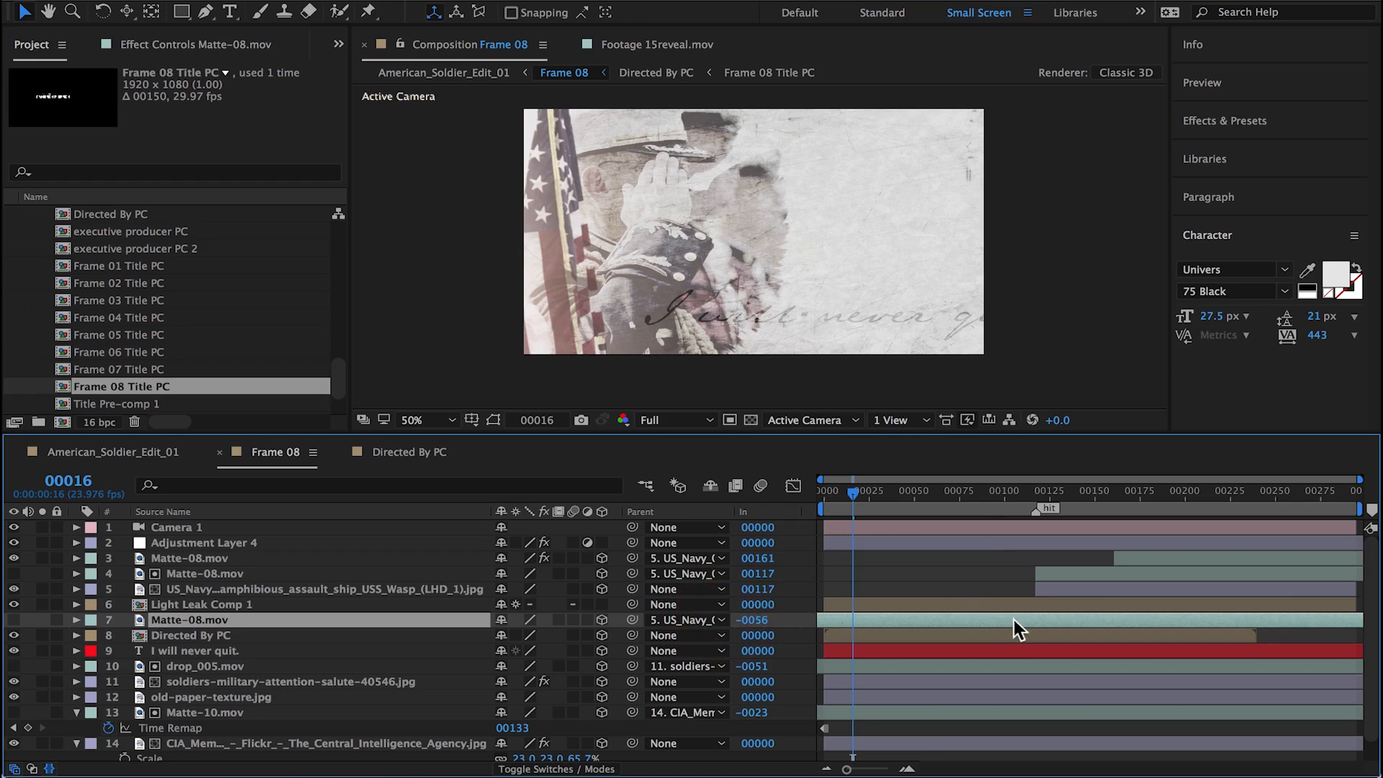
Step: Solo the Directed By PC layer in Frame 08 and set its scale to 100% while viewing frame 77
click(1012, 637)
click(43, 635)
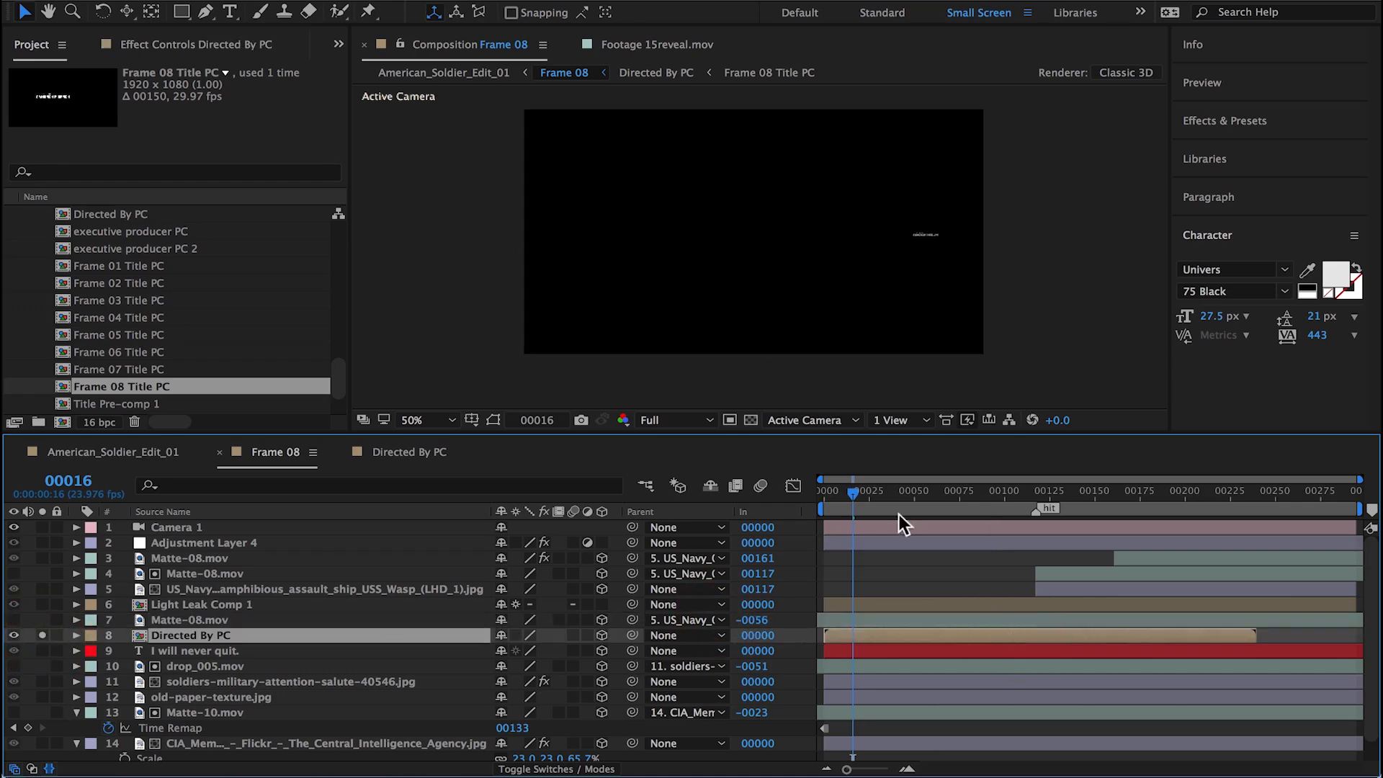
click(962, 492)
key(s)
click(522, 650)
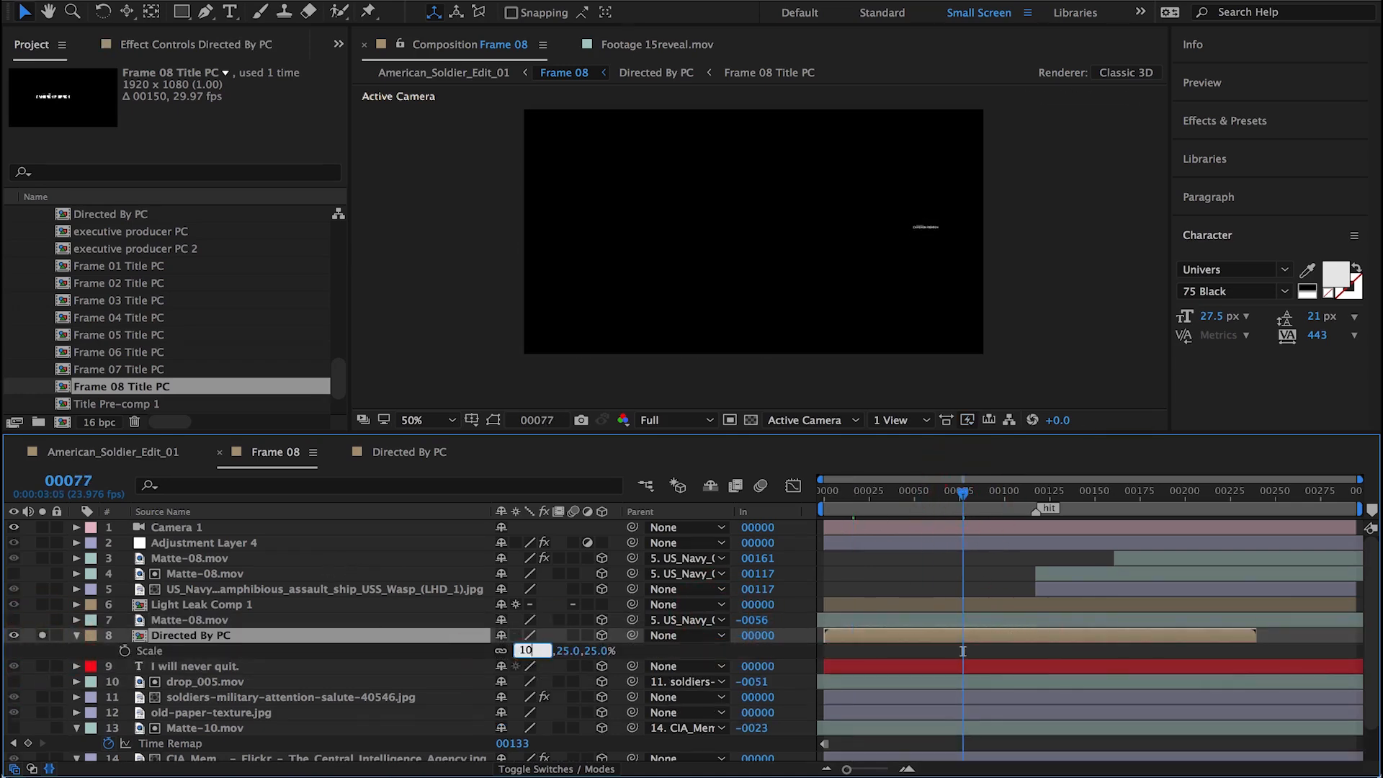
text(100)
key(Return)
Step: Reposition the Directed By PC title in Frame 08 over the blank paper area beside the saluting soldier
click(493, 419)
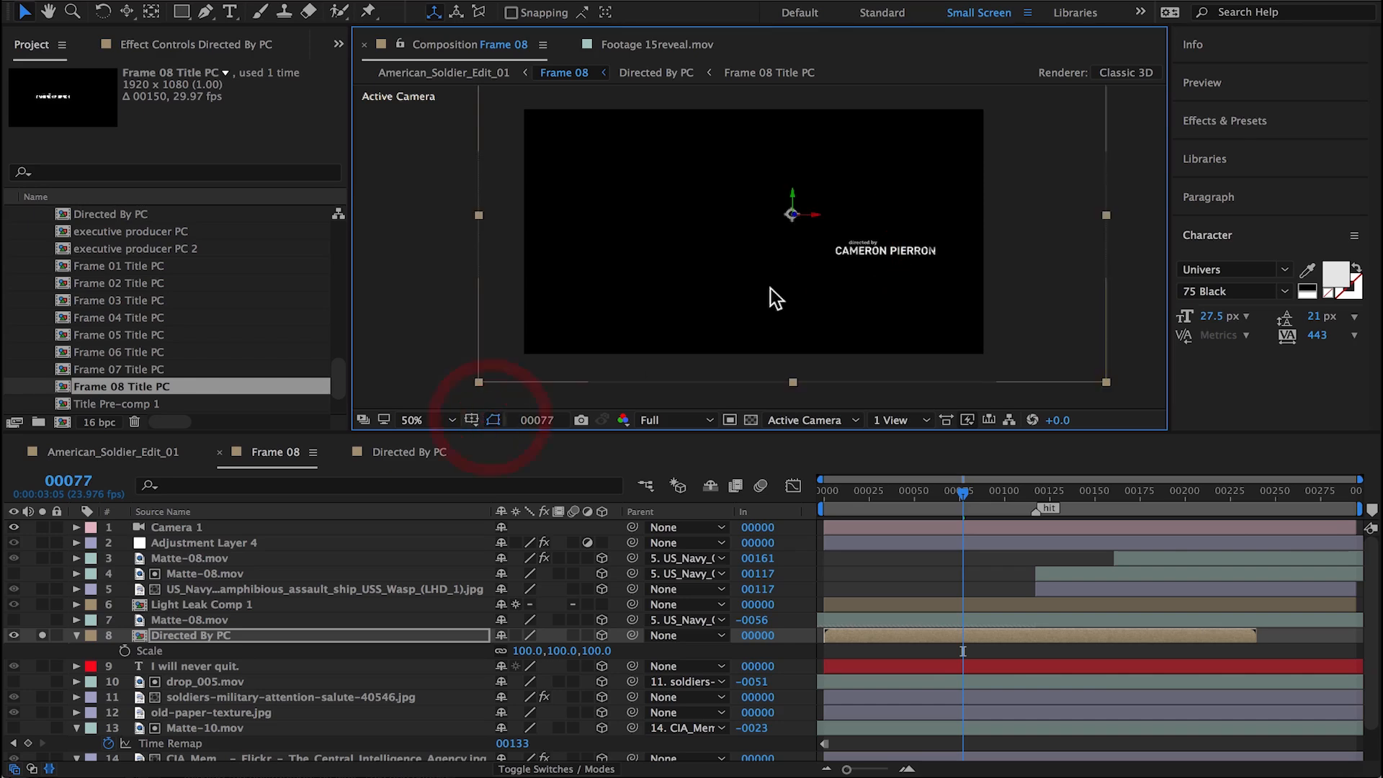
key(p)
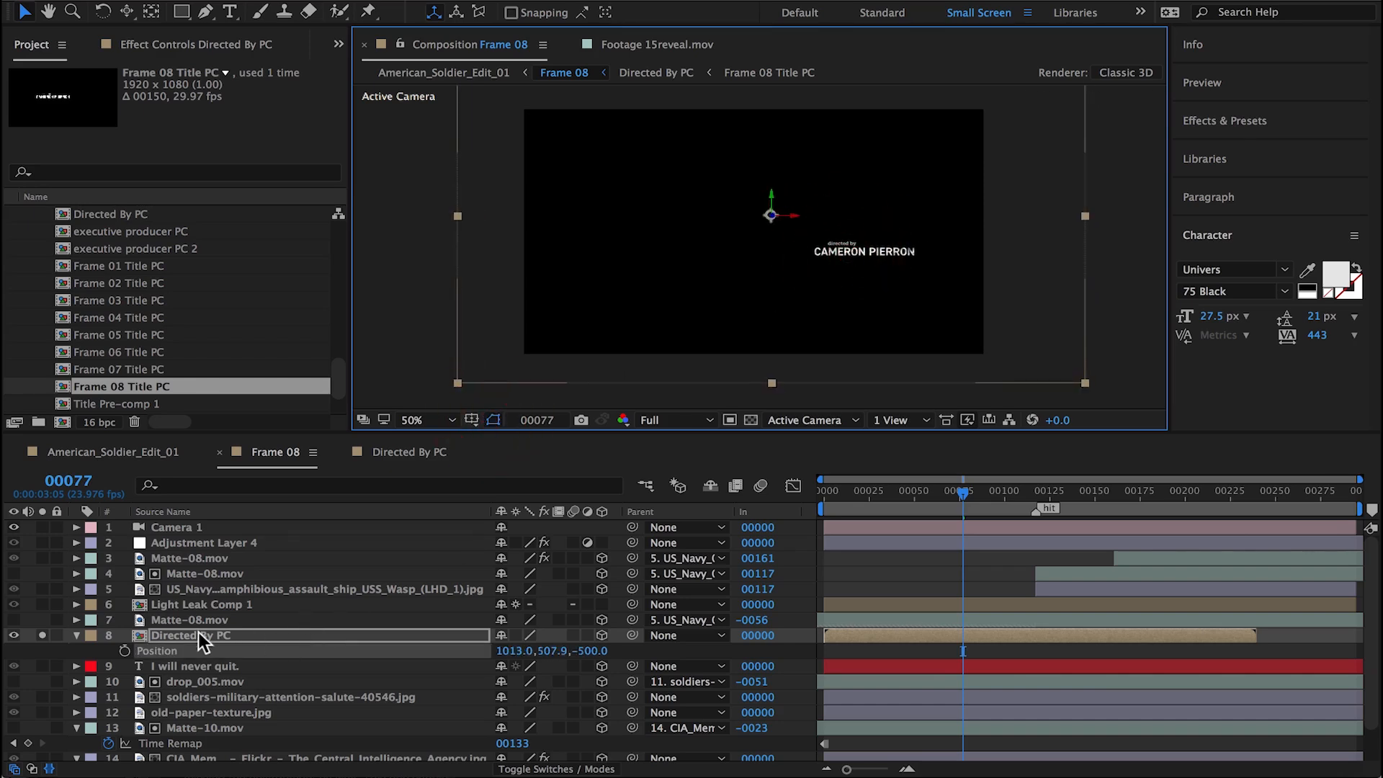
key(s)
Step: End the solo of Directed By PC and apply the Invert effect to it
click(43, 635)
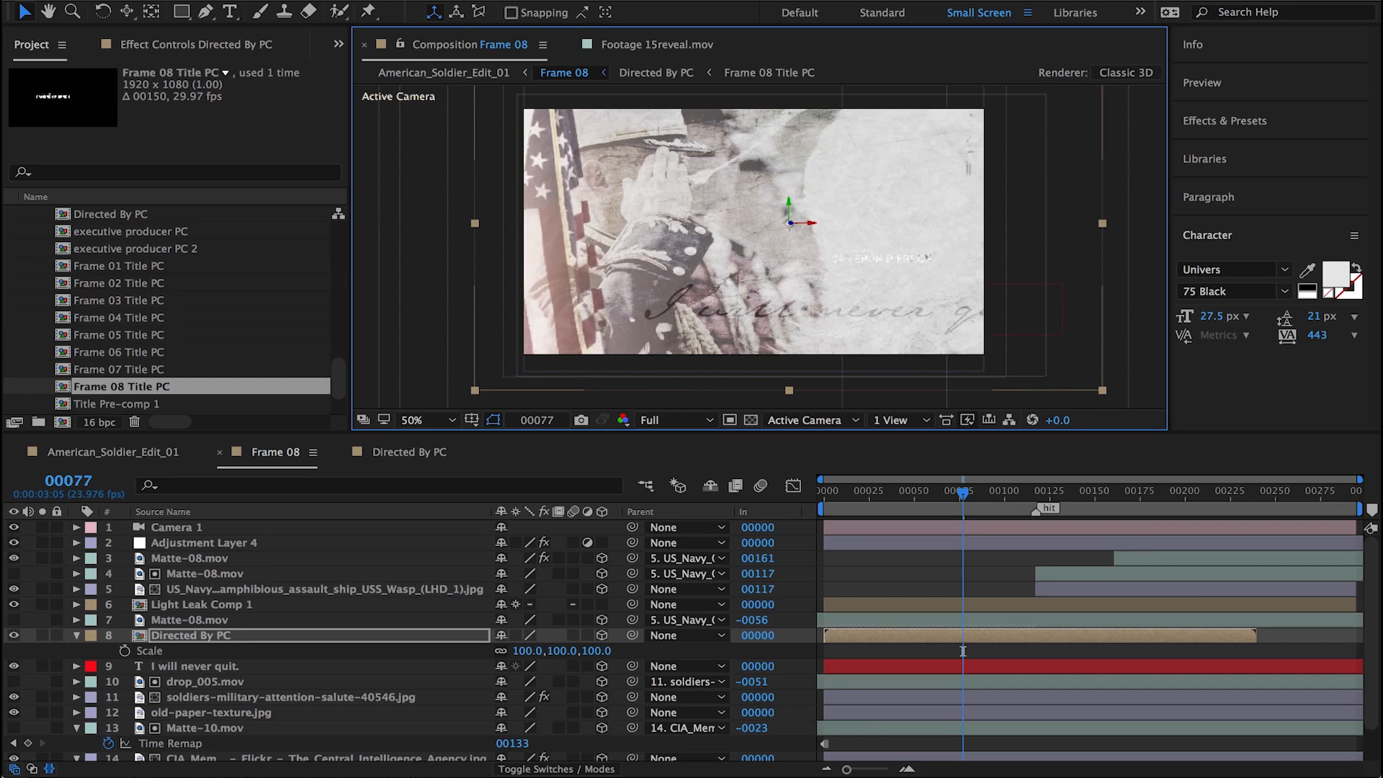
click(450, 5)
click(450, 14)
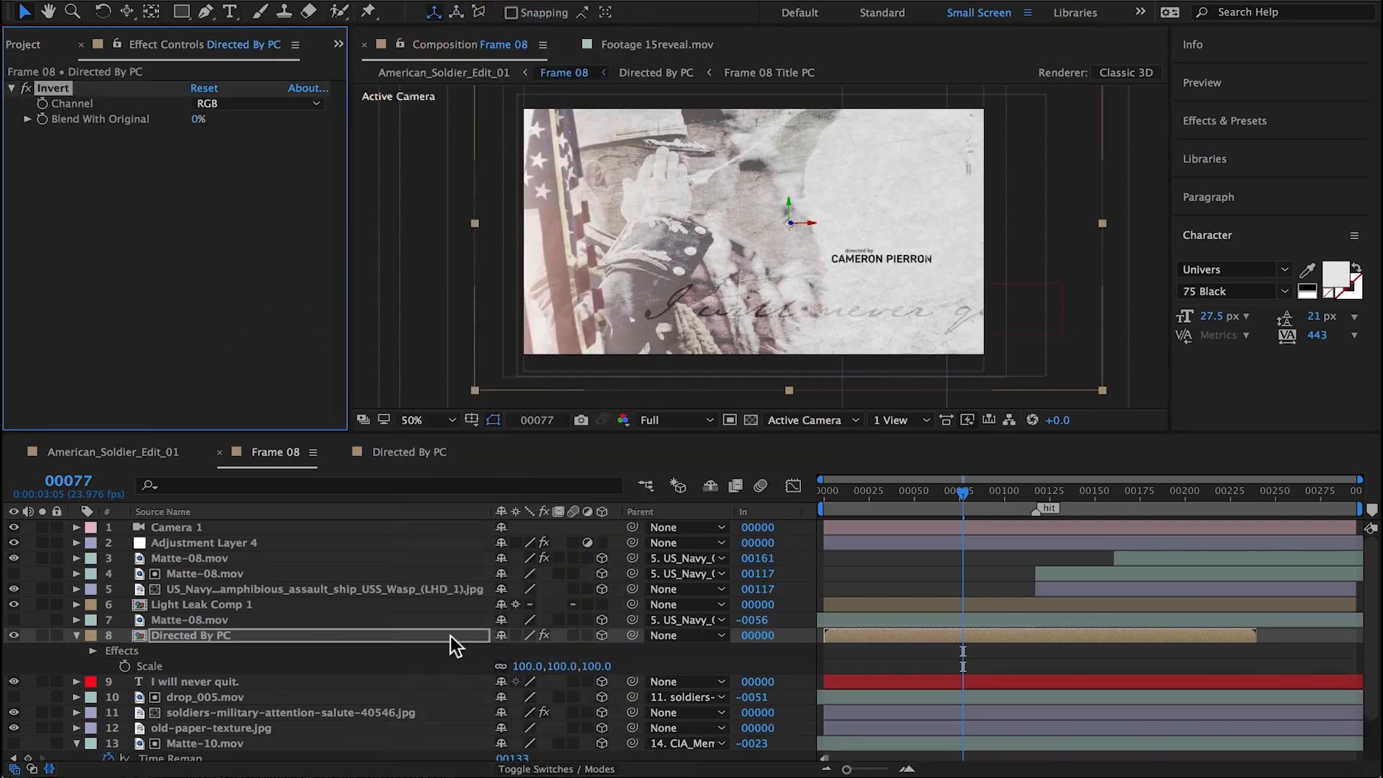
Step: Try Luma and Luma Inverted track mattes on Directed By PC using the duplicated Matte-08.mov, checking up to frame 172
click(572, 768)
click(597, 635)
click(634, 707)
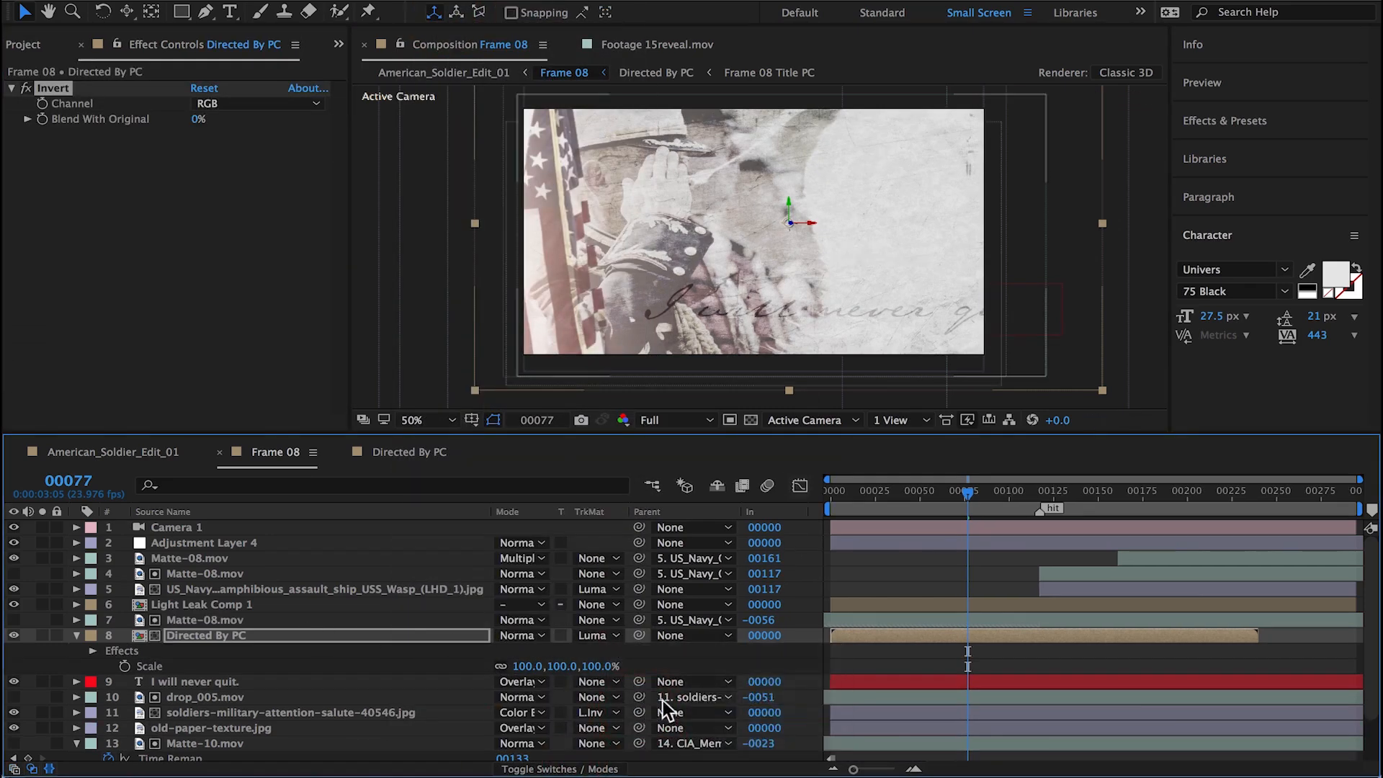
click(597, 635)
click(648, 735)
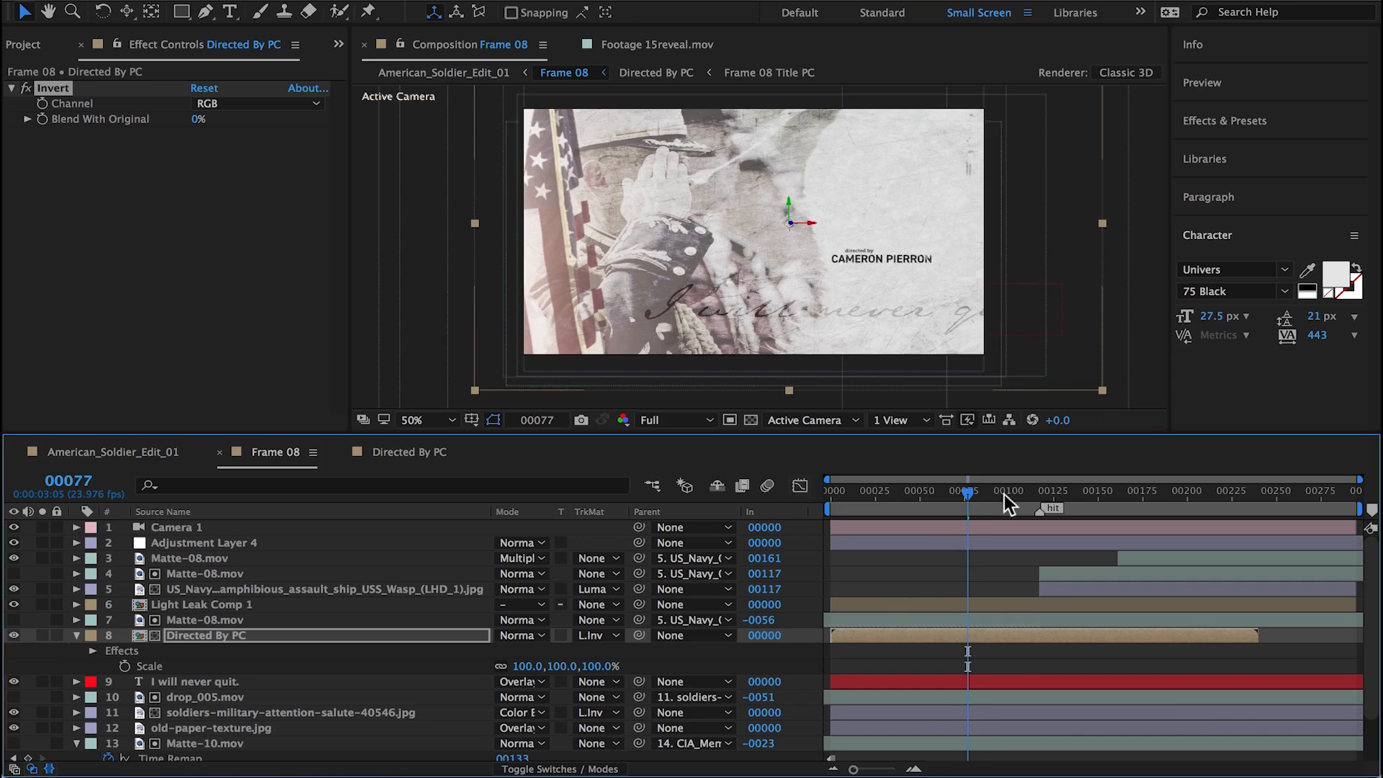
drag(1003, 494, 1136, 501)
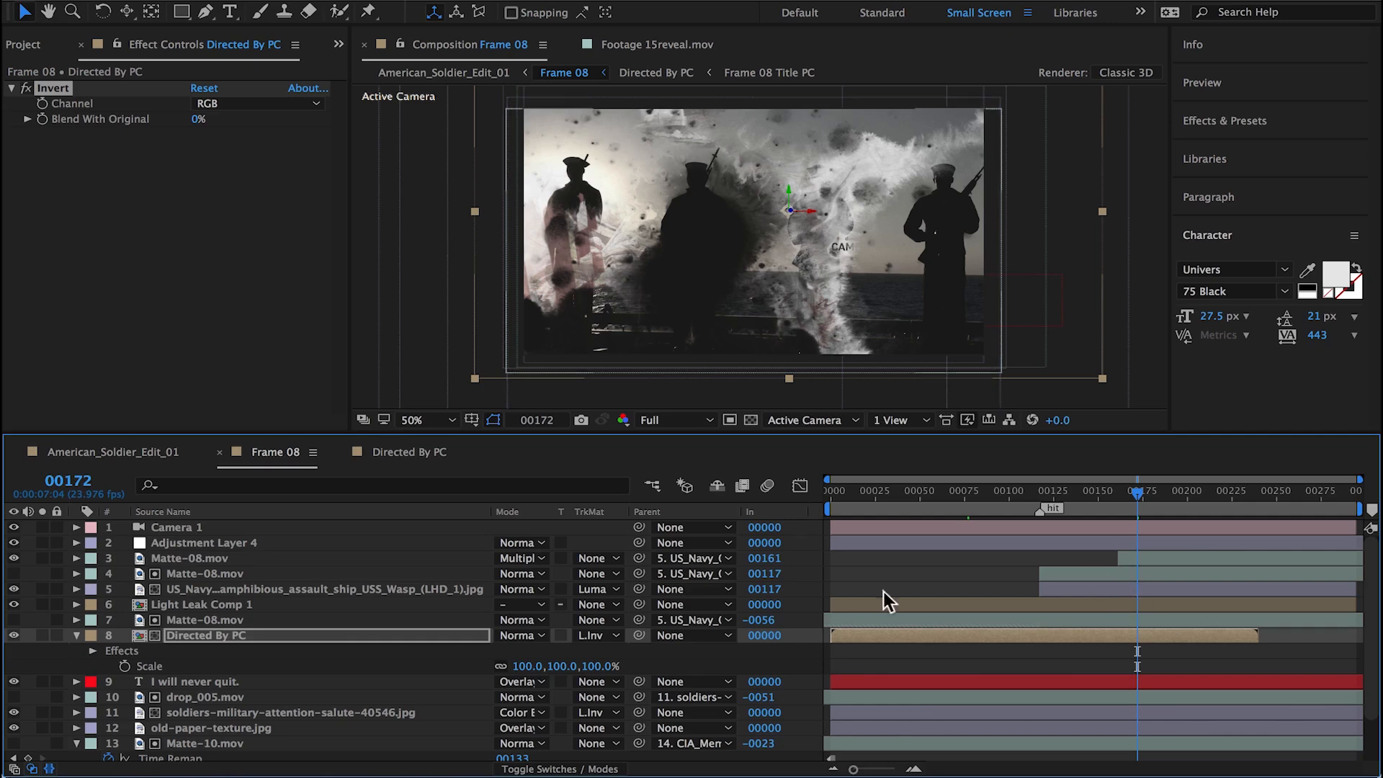
Step: Set the track matte of Directed By PC to None and delete the duplicated Matte-08.mov above it
click(603, 634)
click(608, 651)
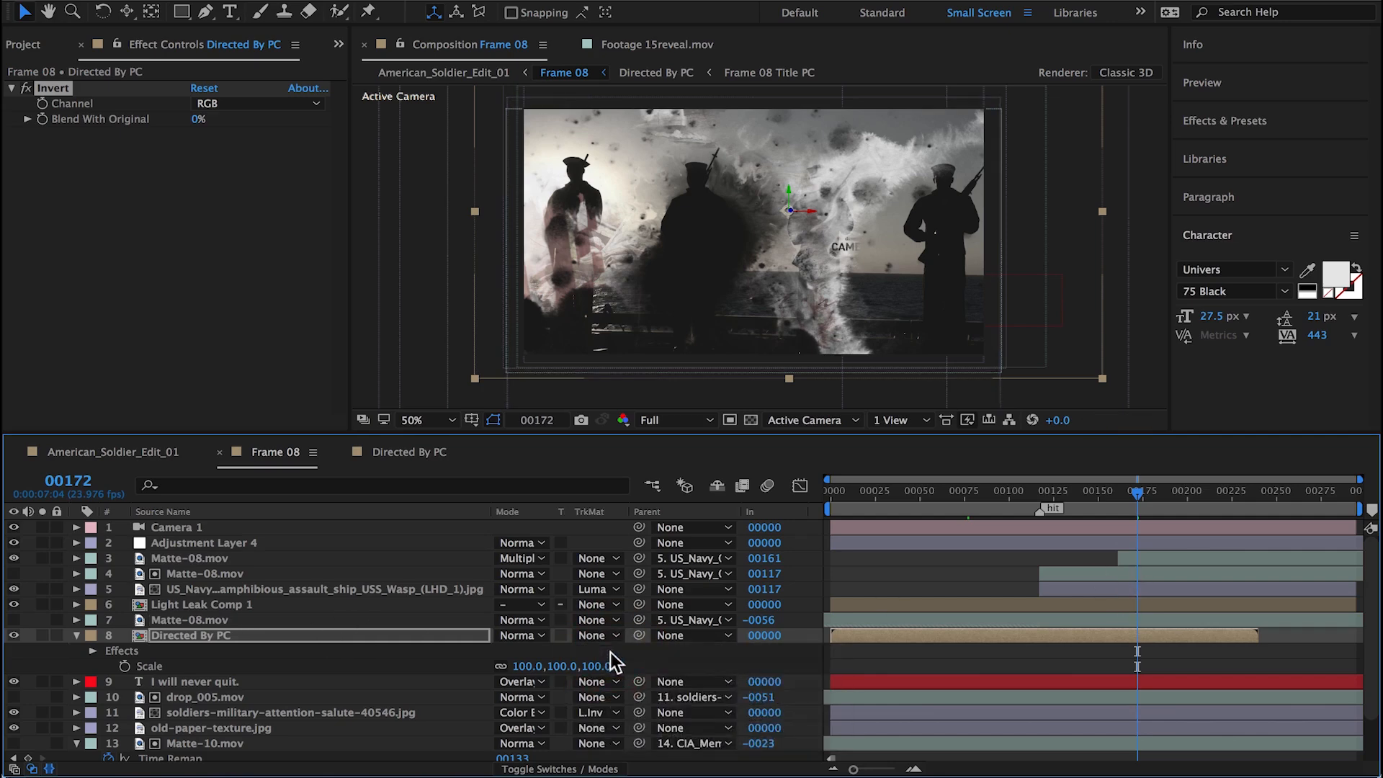
click(202, 621)
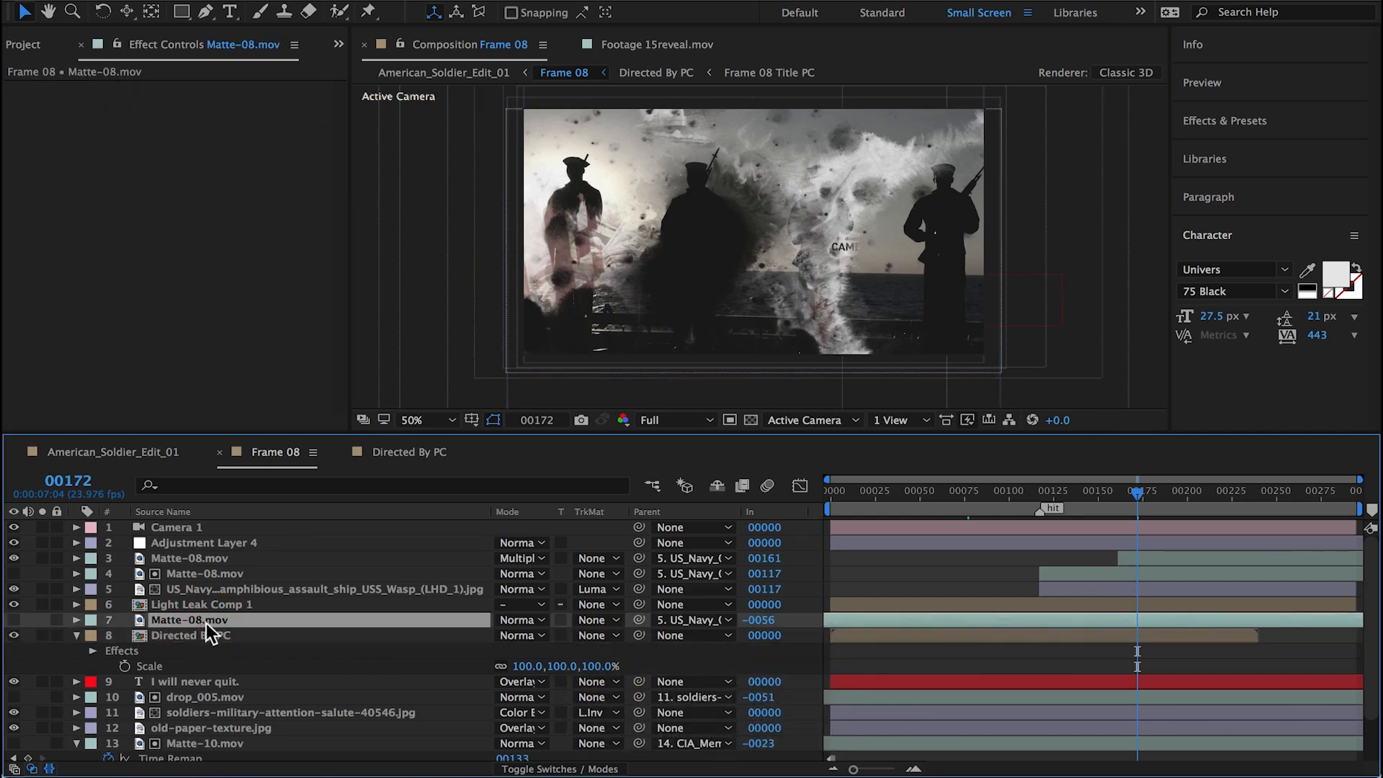
Step: Preview the Frame 08 section in the American_Soldier_Edit_01 composition
click(109, 450)
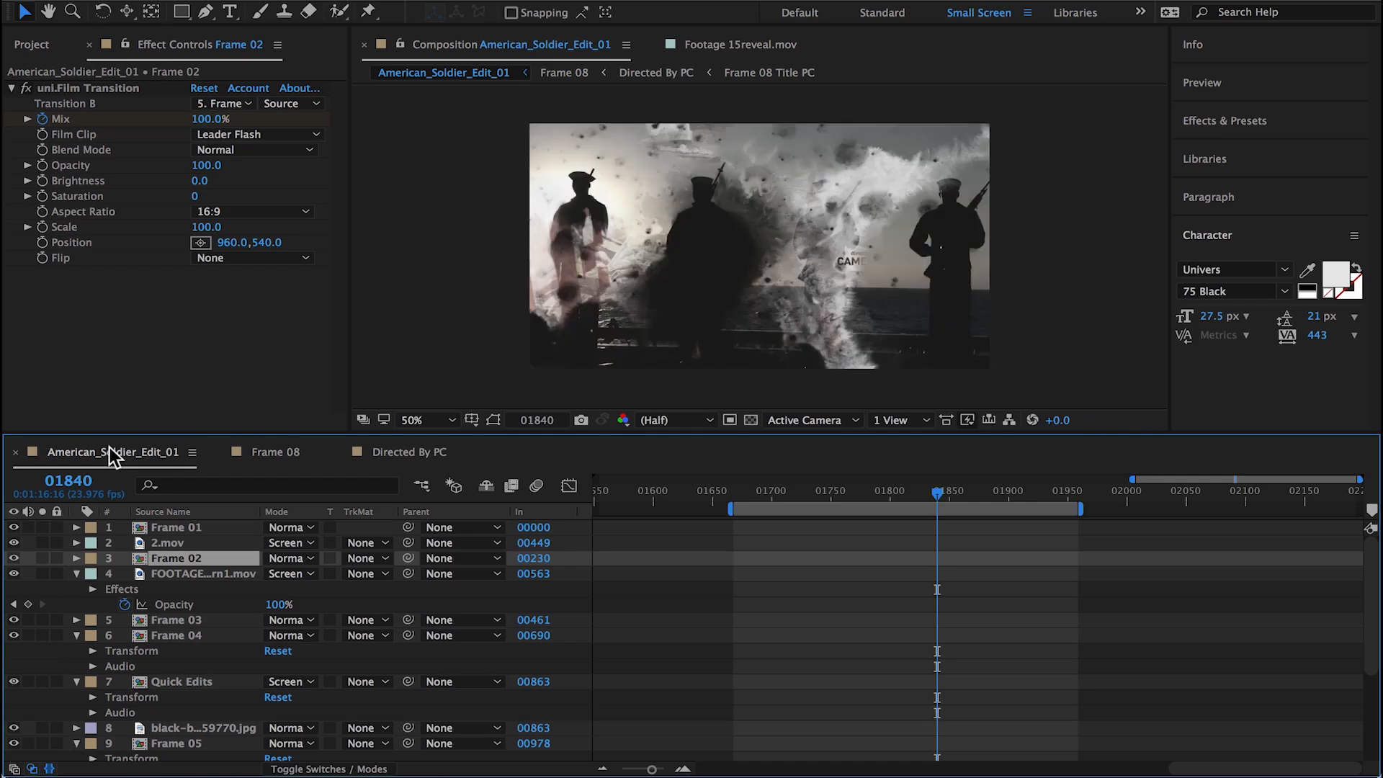
key(space)
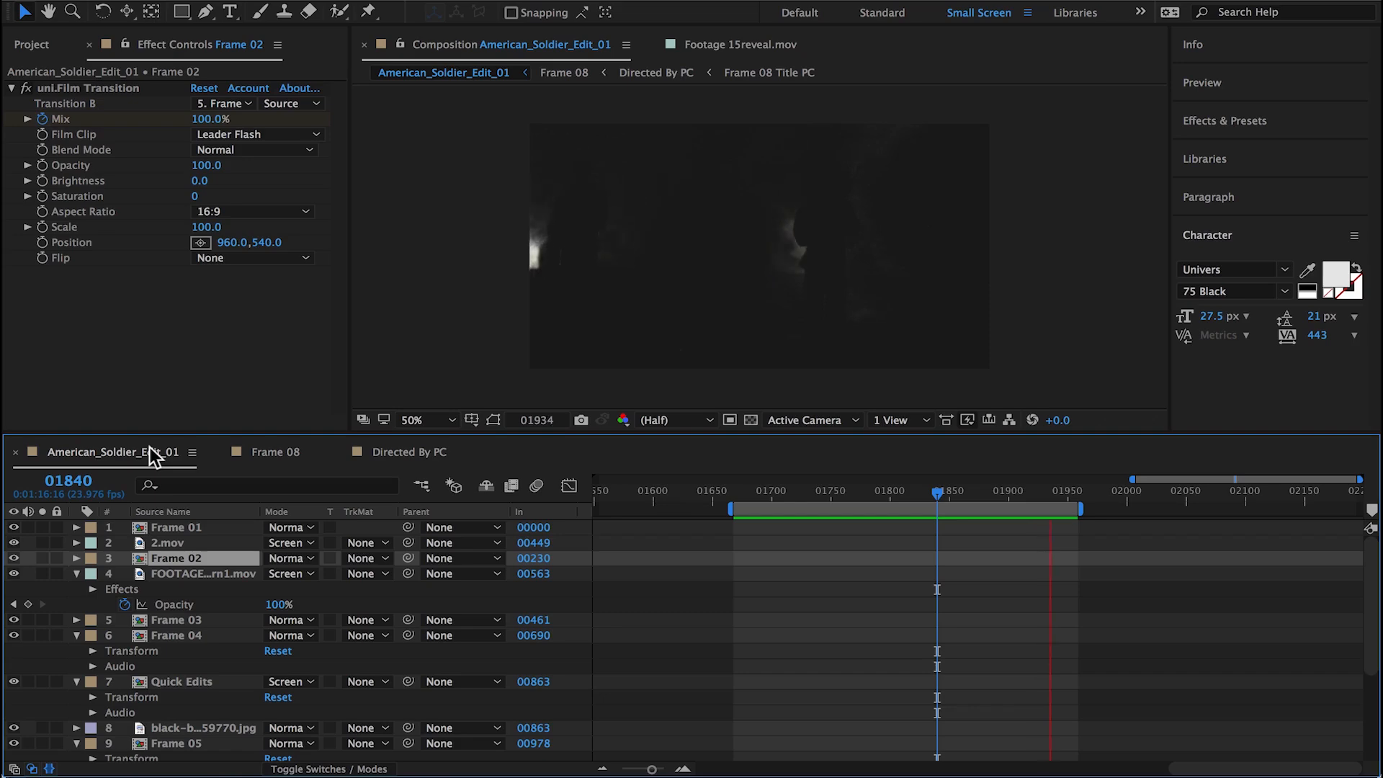
click(937, 494)
Step: Reopen Frame 08 from the main edit, scrub to its title and open the Directed By PC precomp
scroll(941, 550, down, 5)
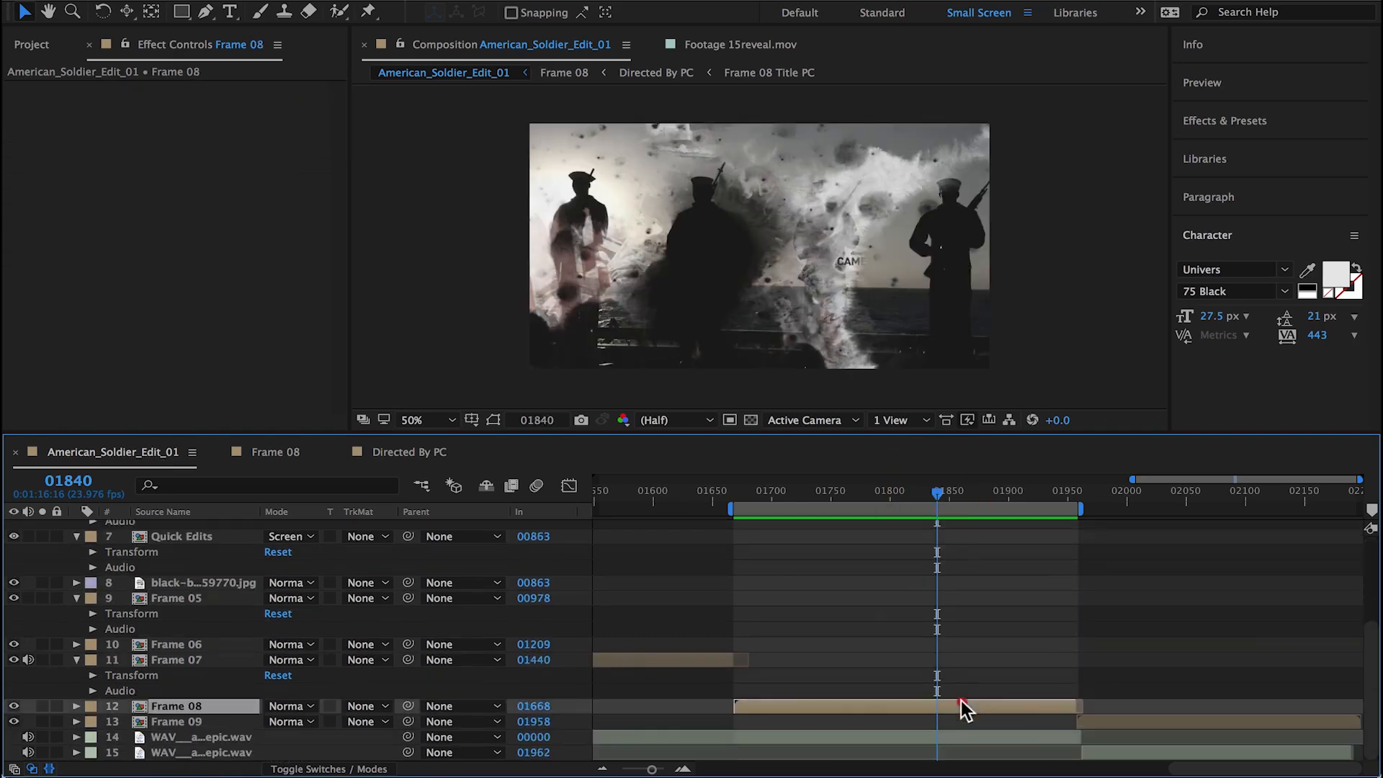
double_click(963, 703)
drag(1139, 495, 945, 487)
double_click(218, 620)
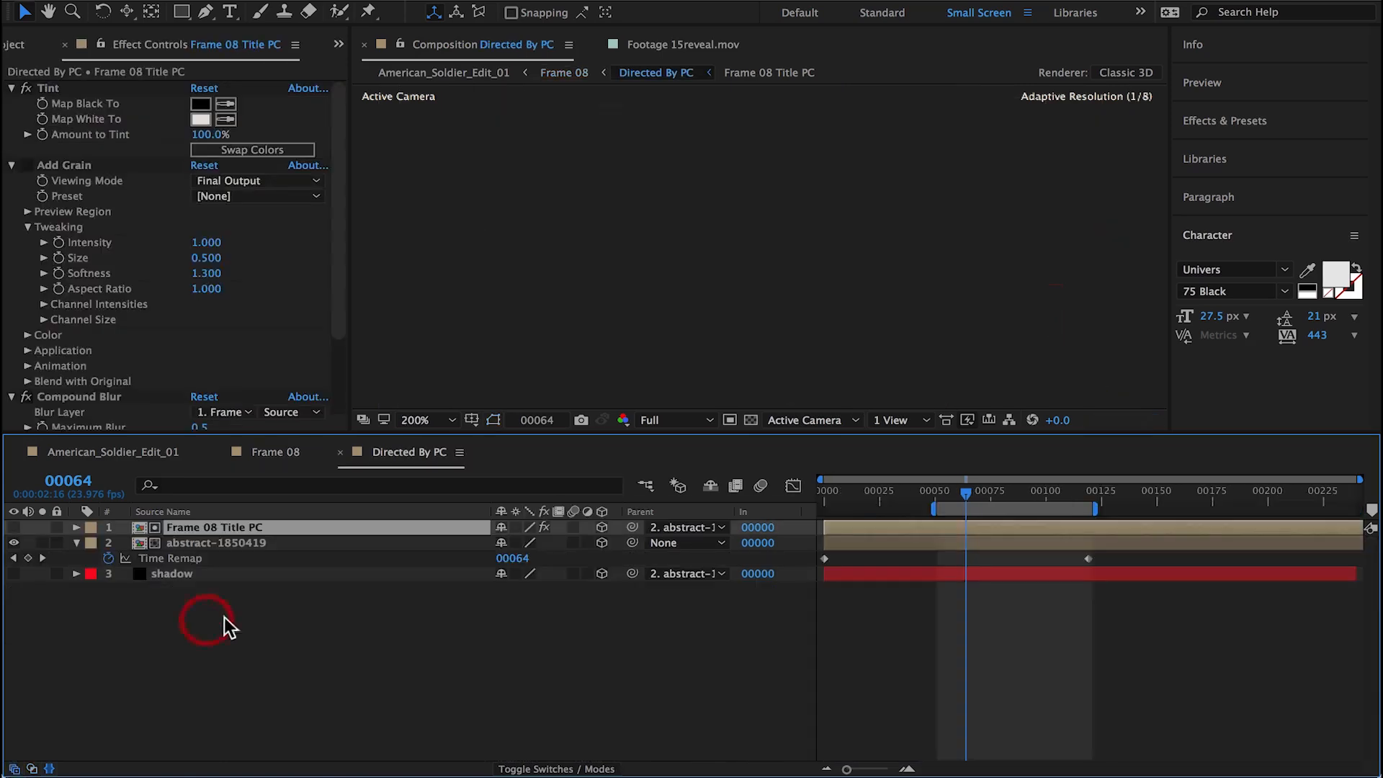
Step: Preview Directed By PC and remove the time remapping from its abstract-1850419 layer
click(913, 546)
key(space)
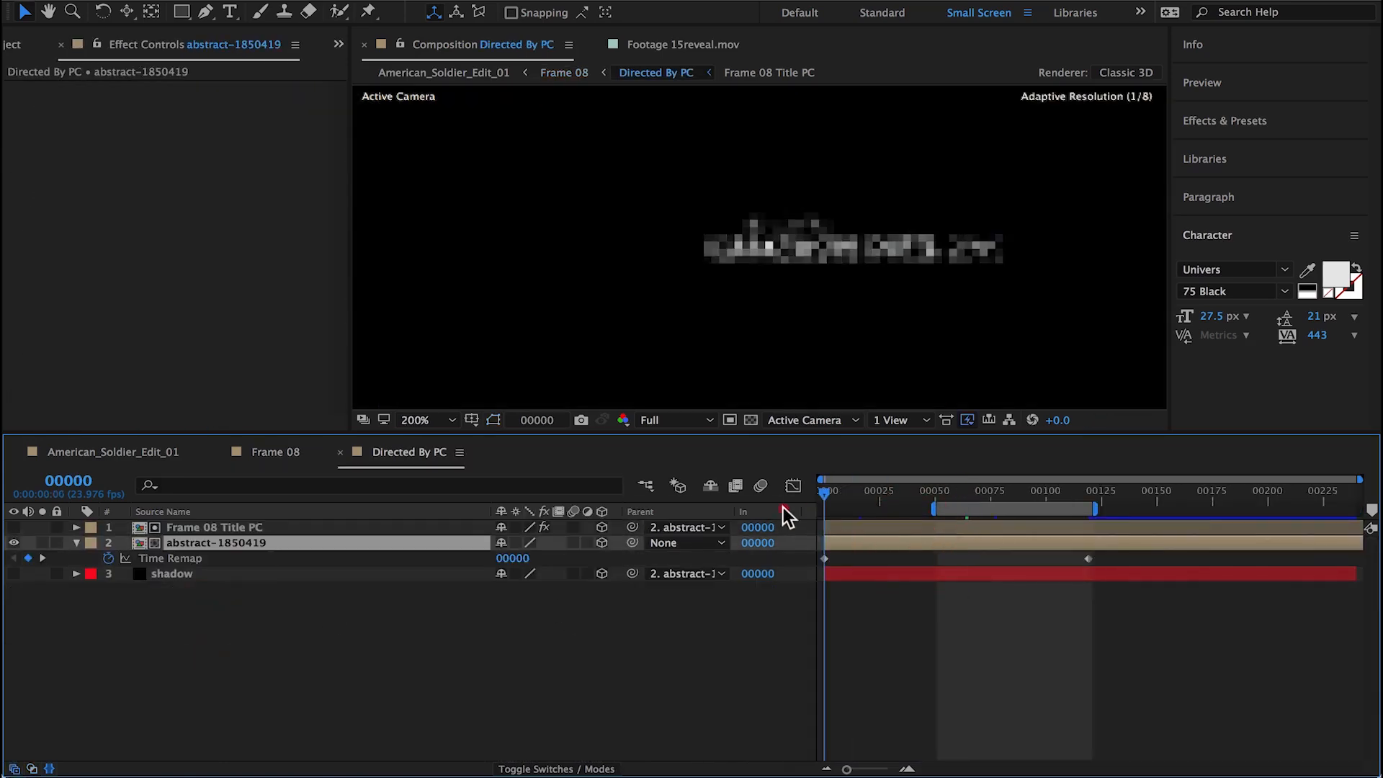
key(space)
click(1085, 519)
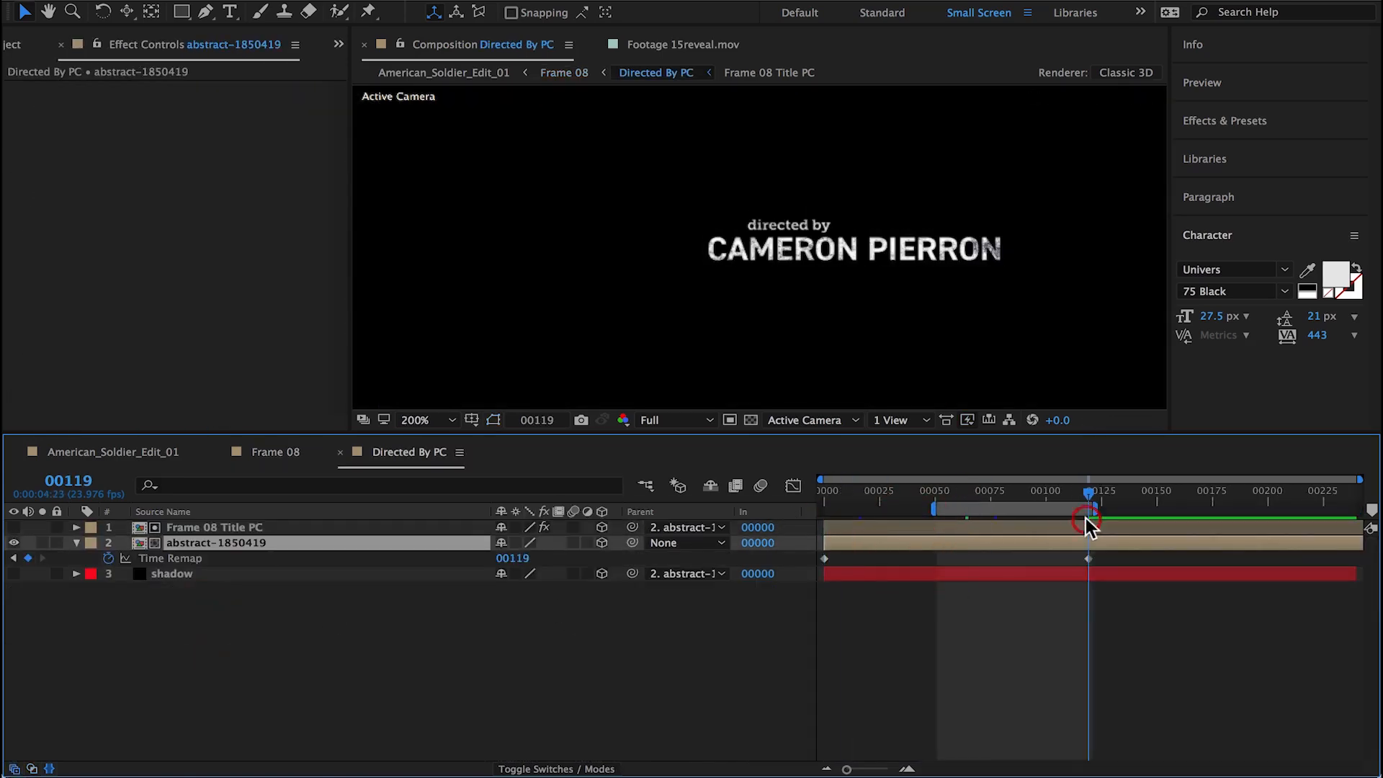
click(154, 558)
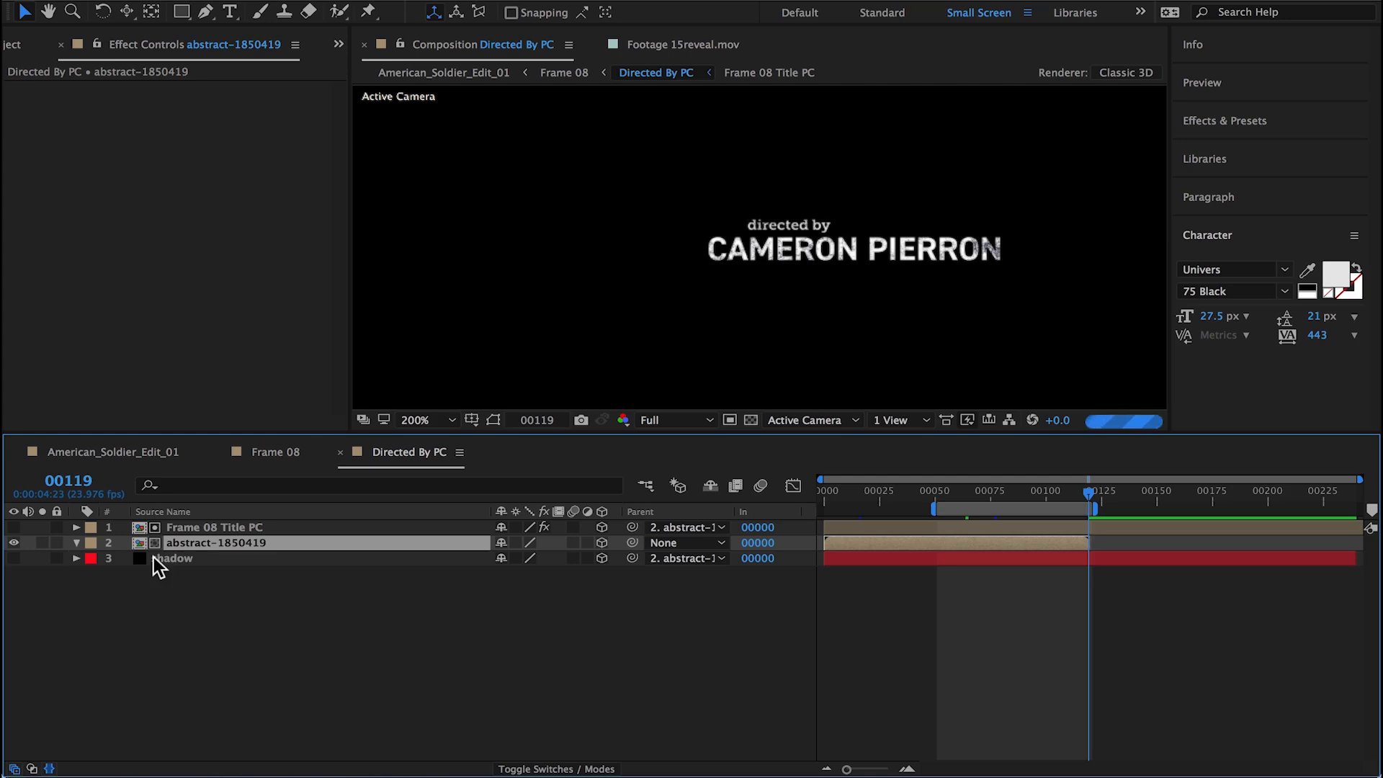
Step: Scrub Directed By PC back to frame 86 and check the contents of the abstract-1850419 precomp
click(170, 559)
key(Delete)
drag(1089, 492, 1016, 497)
double_click(1004, 540)
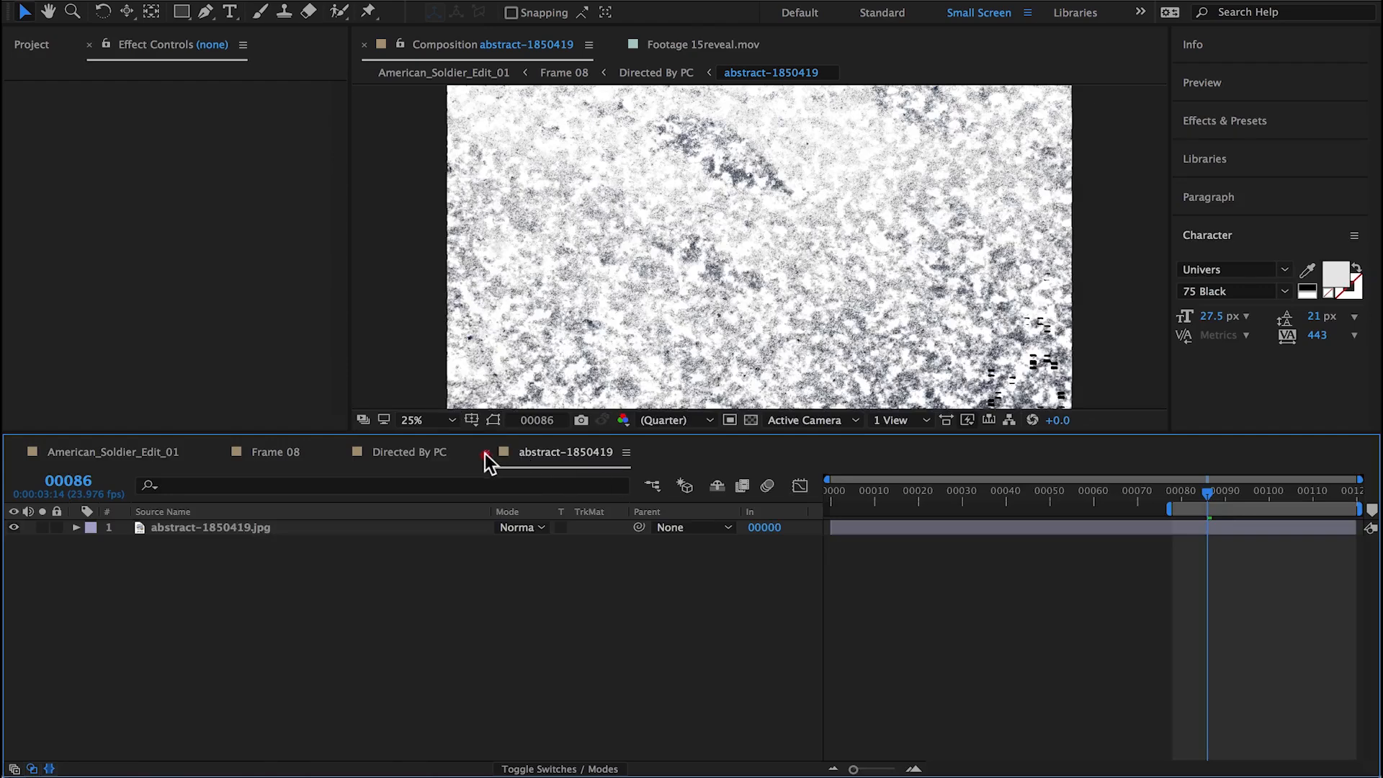
click(486, 453)
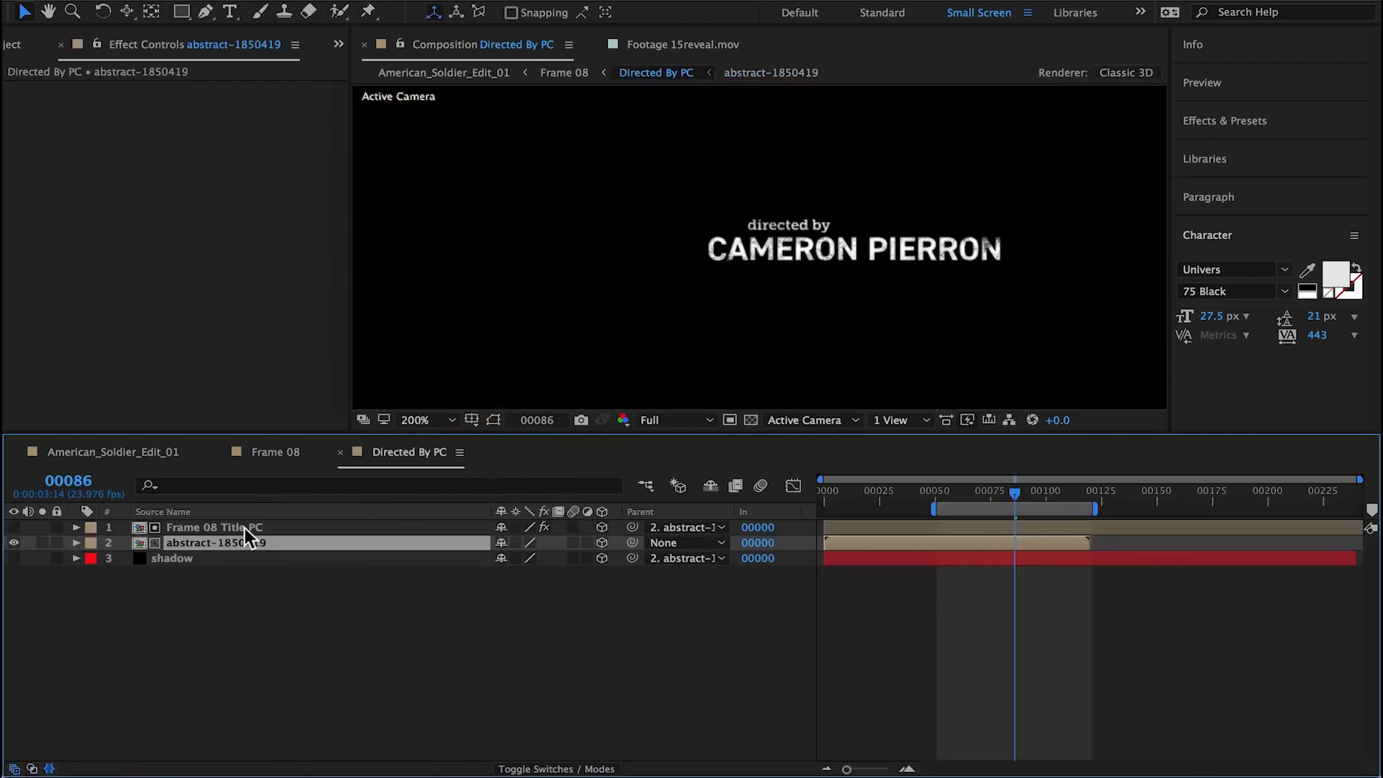
Step: Delete the shadow layer from Directed By PC and collapse Add Grain in the Frame 08 Title PC effects
click(201, 561)
key(Delete)
click(184, 528)
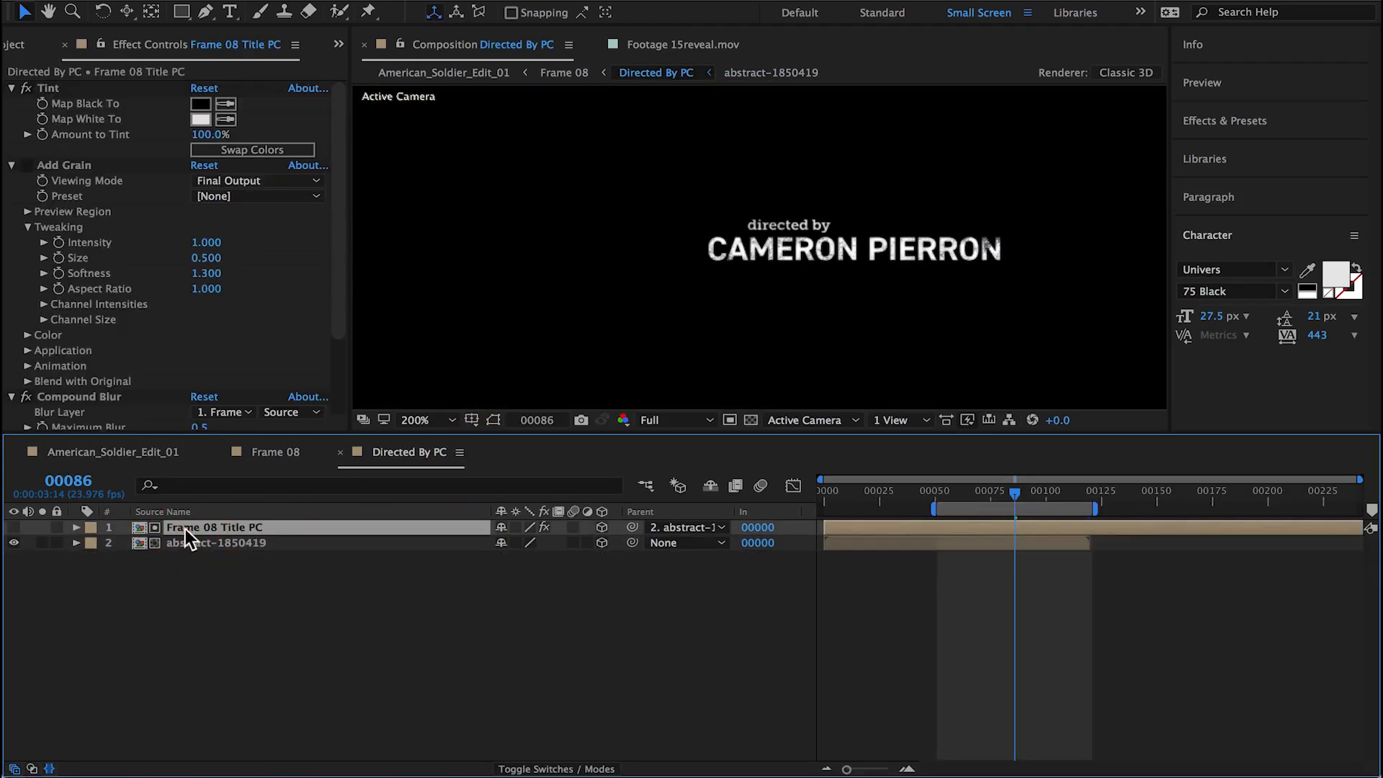
click(12, 166)
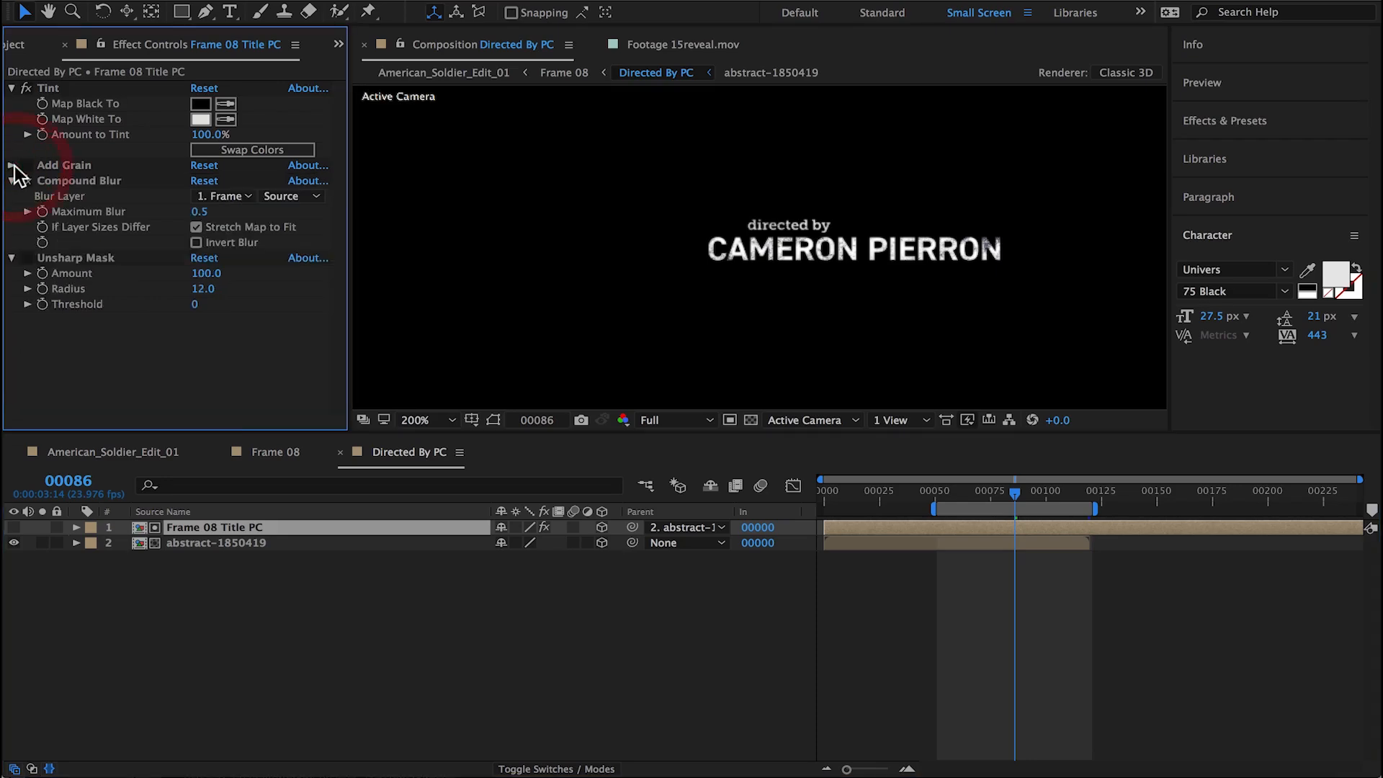
Step: Duplicate the abstract-1850419 composition in the project and replace the Directed By PC matte layer's source with abstract-1850419 2
click(216, 547)
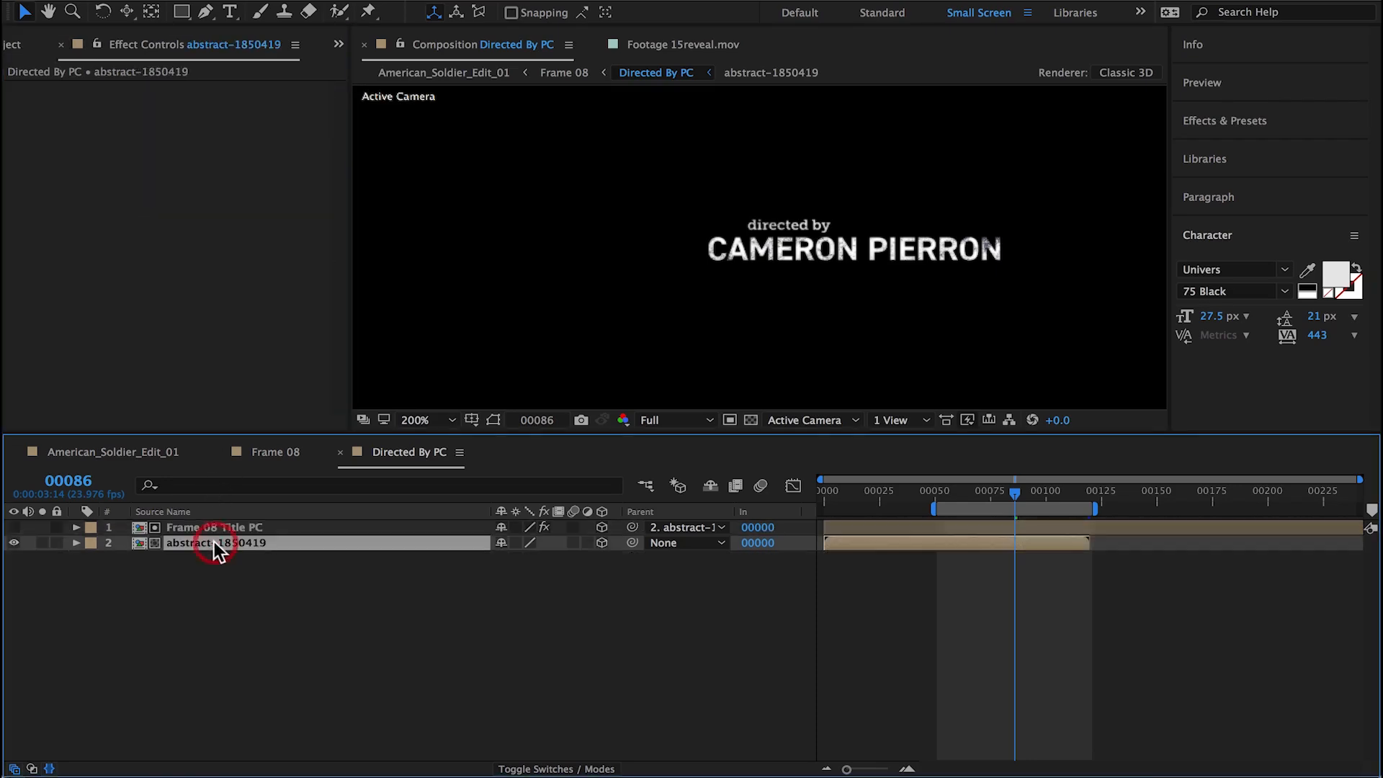
right_click(138, 539)
click(229, 451)
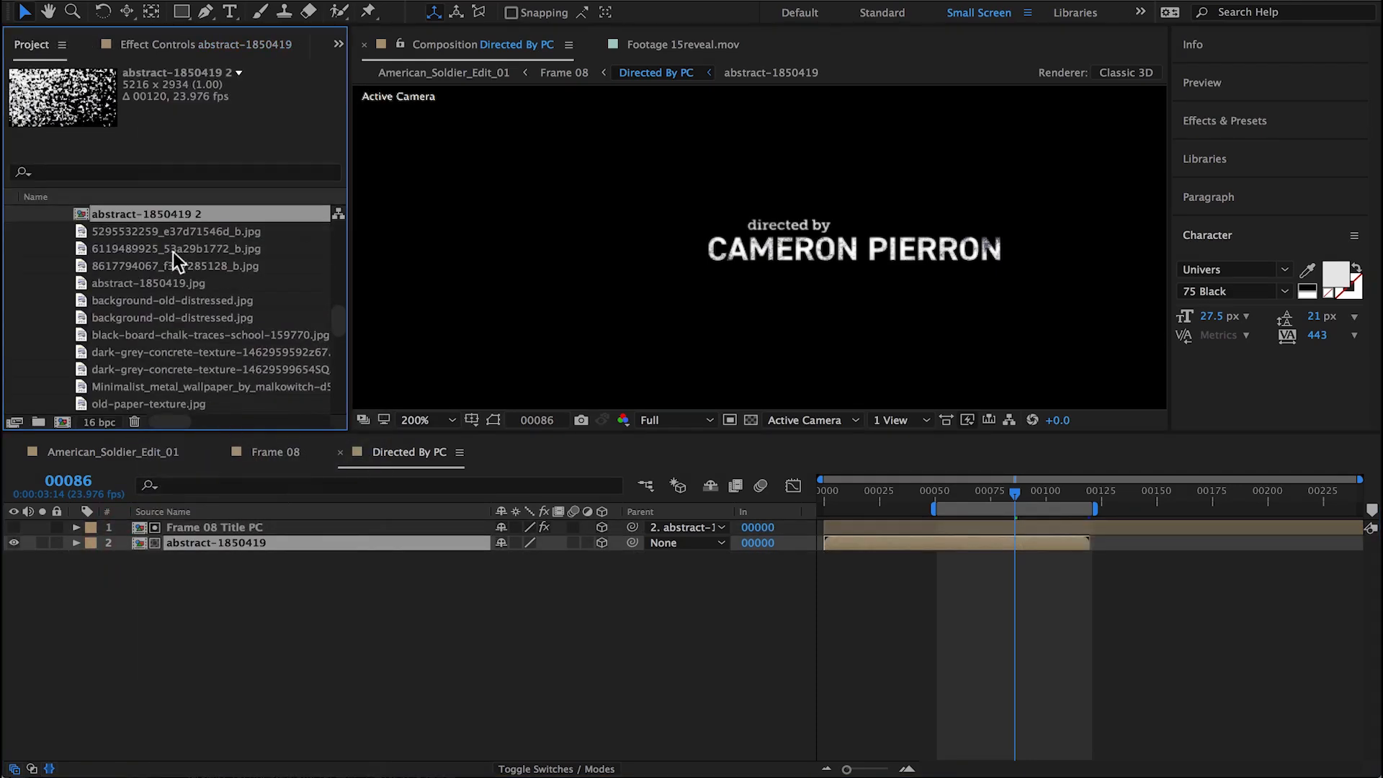
drag(133, 267, 142, 543)
Step: Open abstract-1850419 2, reveal the texture's keyframes and set the composition duration to 200 frames
double_click(142, 543)
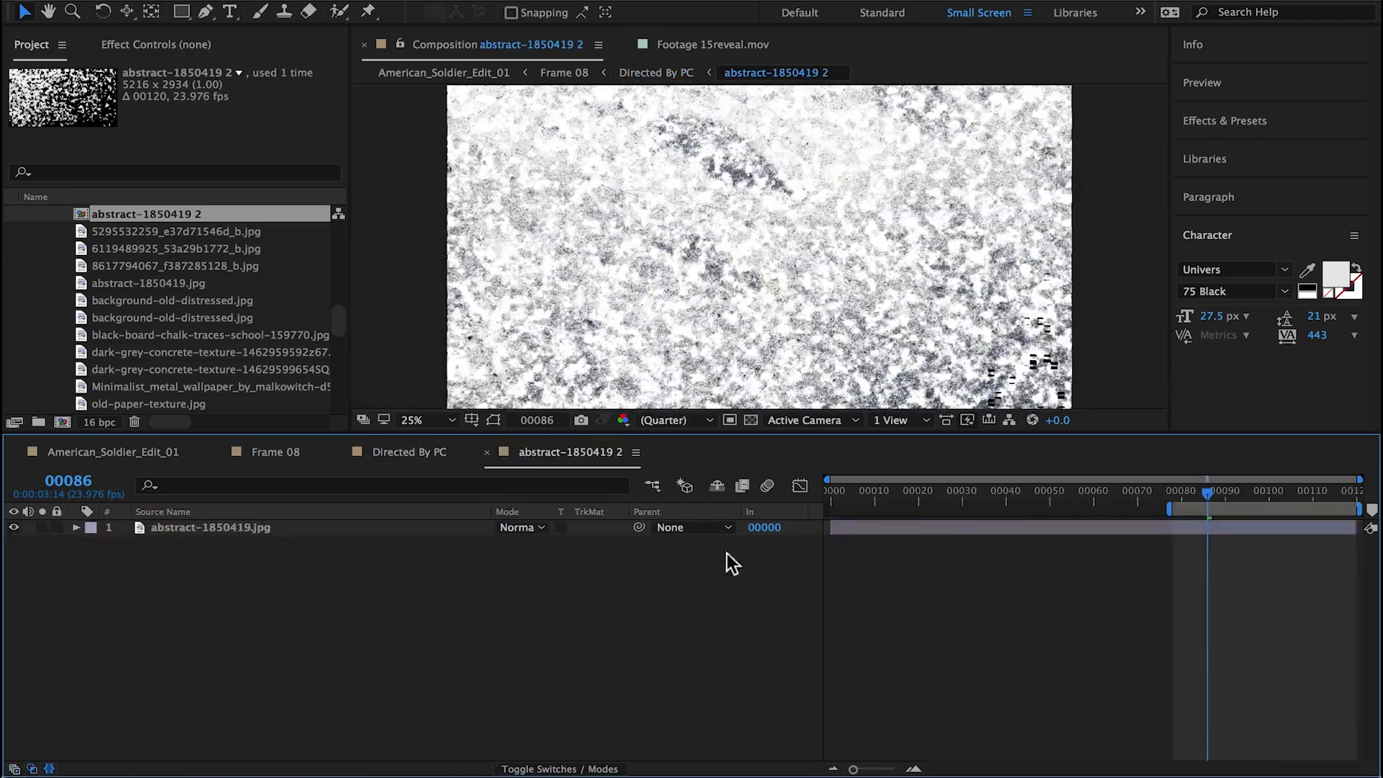
key(u)
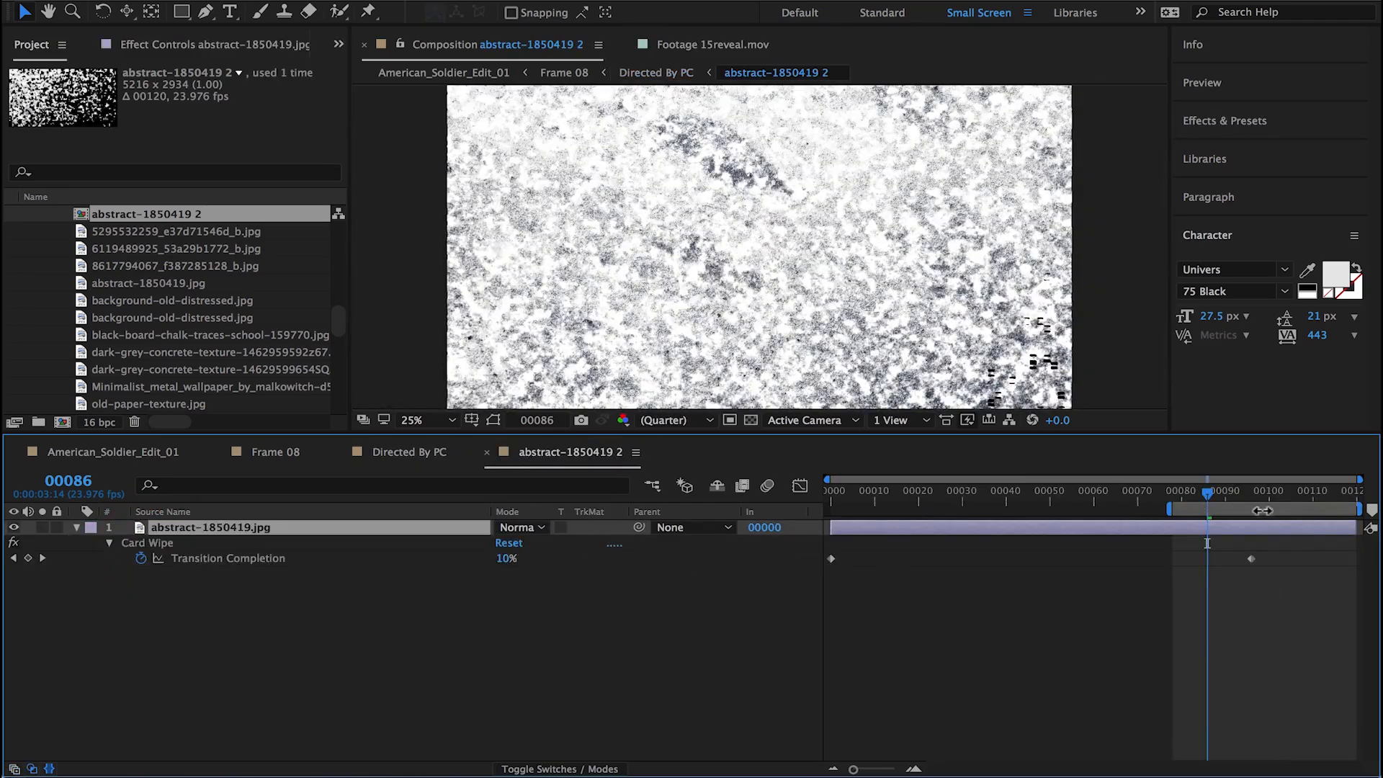
key(super+k)
click(586, 502)
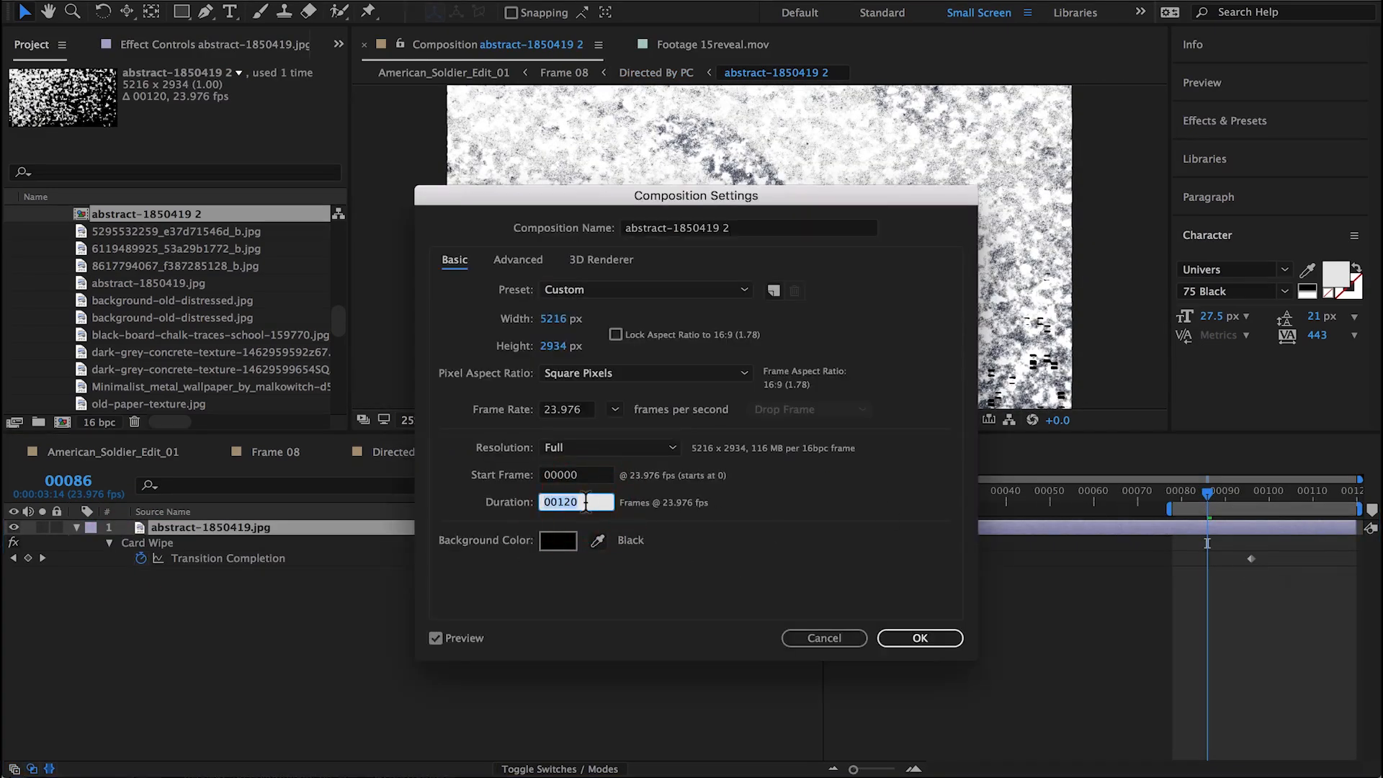
text(200)
key(Return)
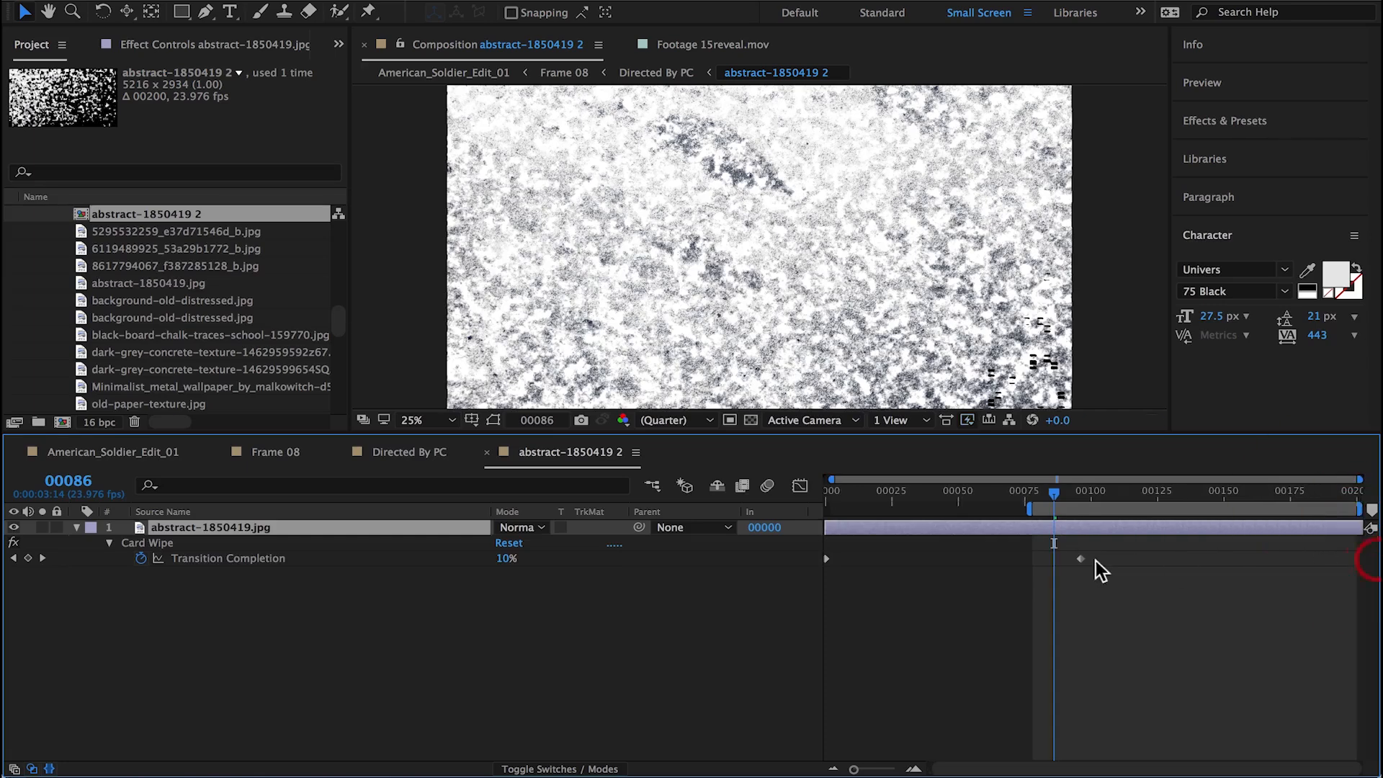
Step: Try the ending Transition Completion keyframe at about frame 182 and check the title in Directed By PC
drag(1087, 559, 1313, 566)
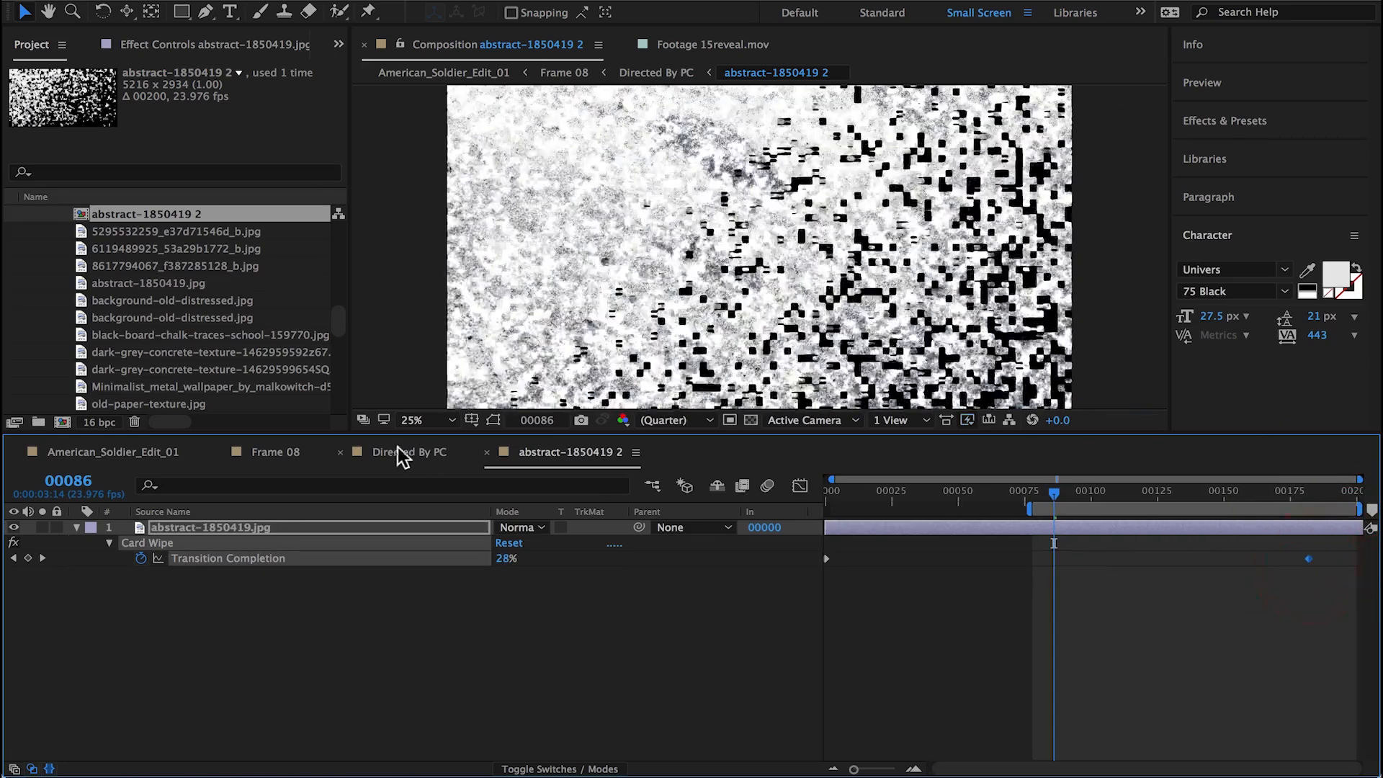
click(398, 452)
drag(1037, 492, 1032, 494)
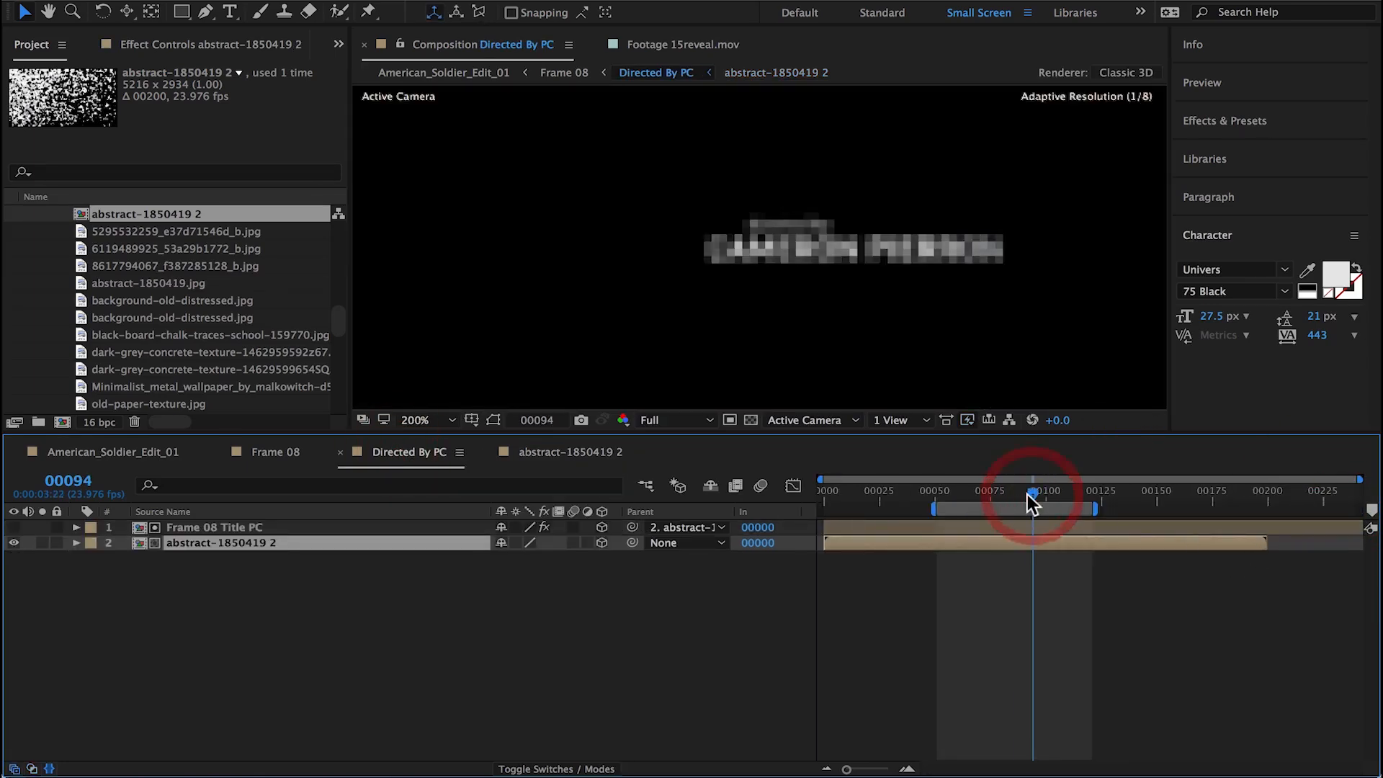
click(974, 493)
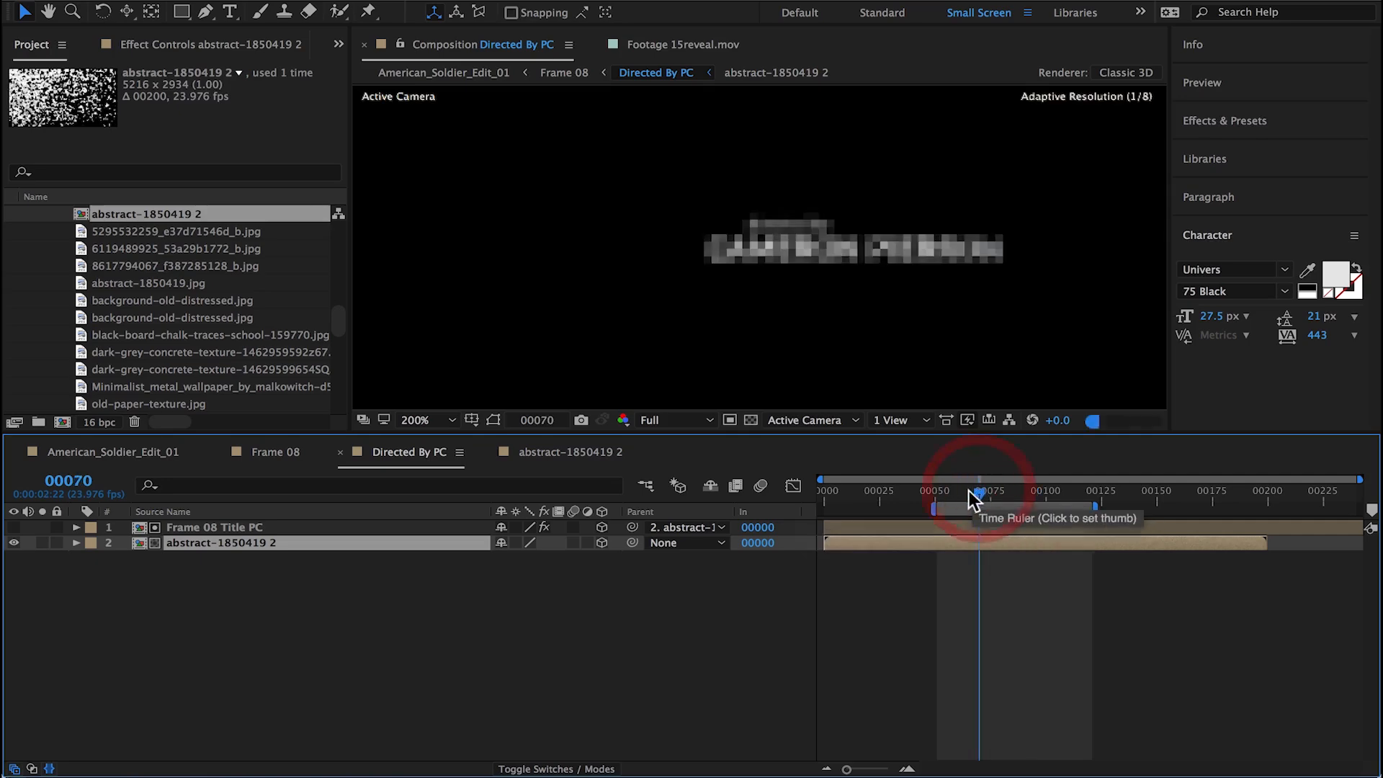
Step: In abstract-1850419 2, move the ending Transition Completion keyframe to the composition's end and set the starting keyframe to 54%
double_click(978, 542)
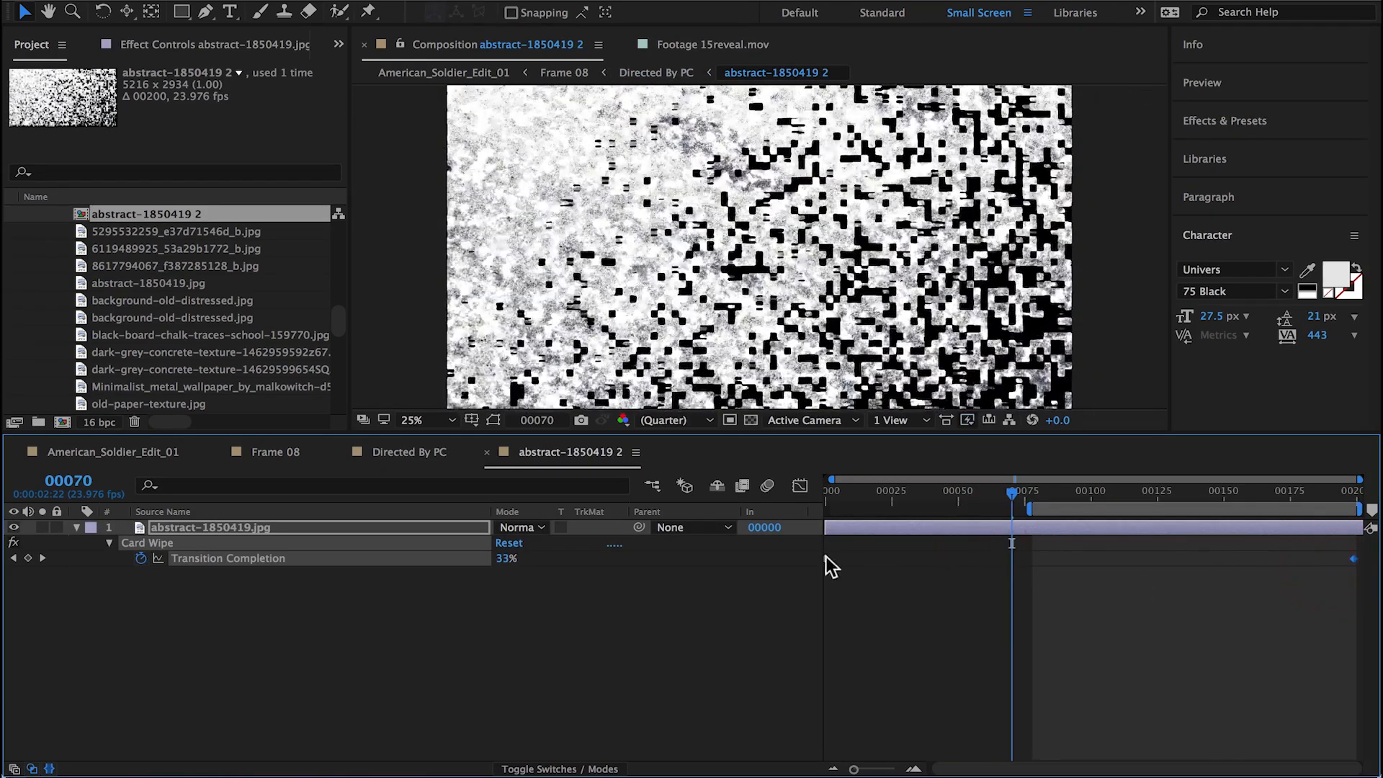
click(827, 558)
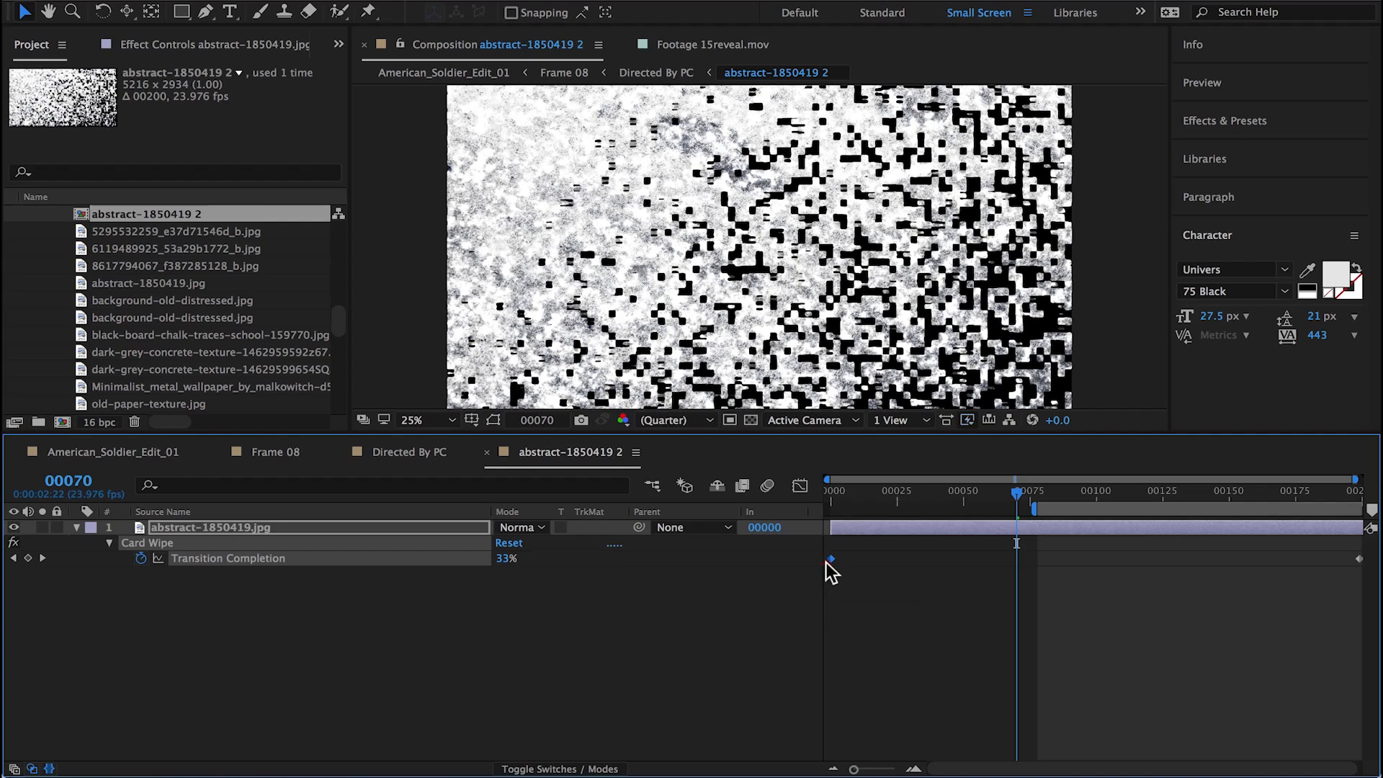
click(828, 490)
drag(494, 558, 499, 558)
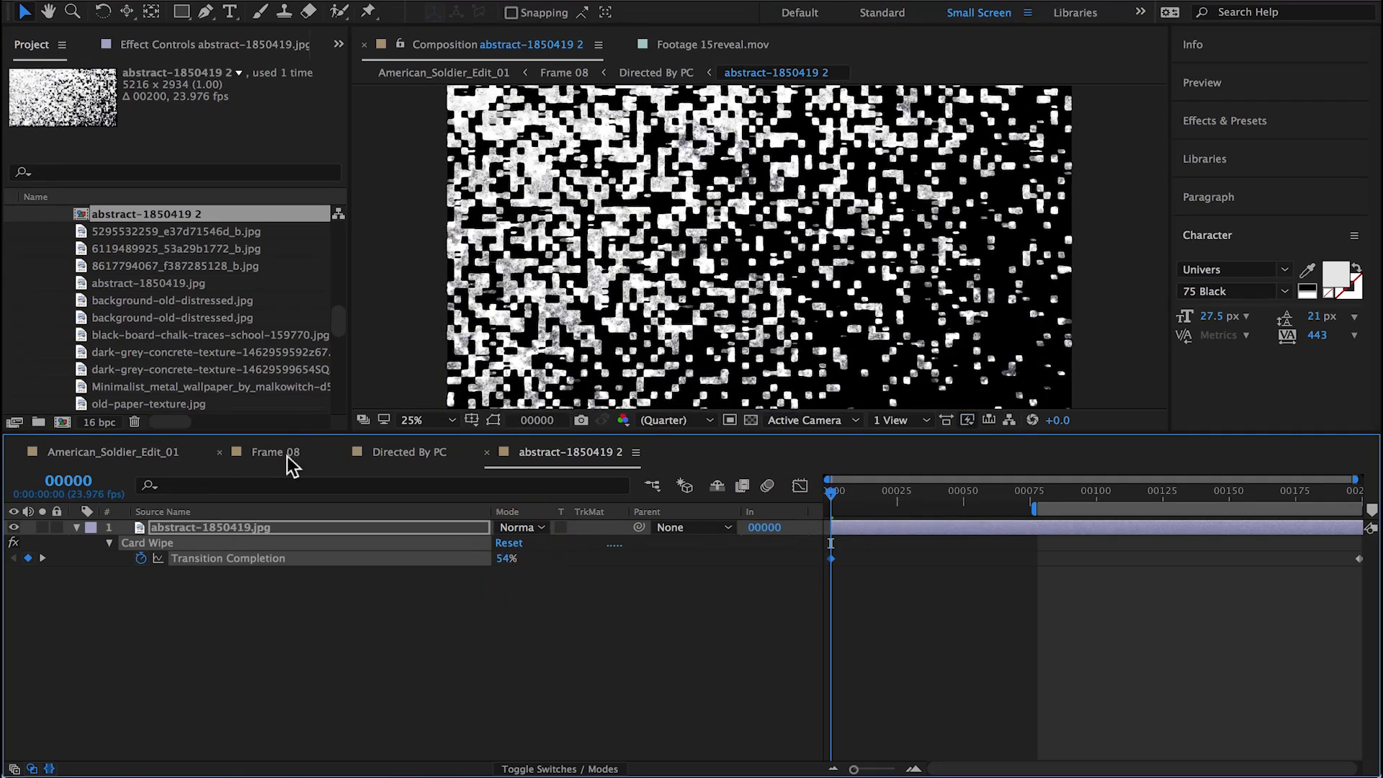
Step: Preview the Frame 08 section with the revised title reveal in American_Soldier_Edit_01
click(409, 451)
click(124, 452)
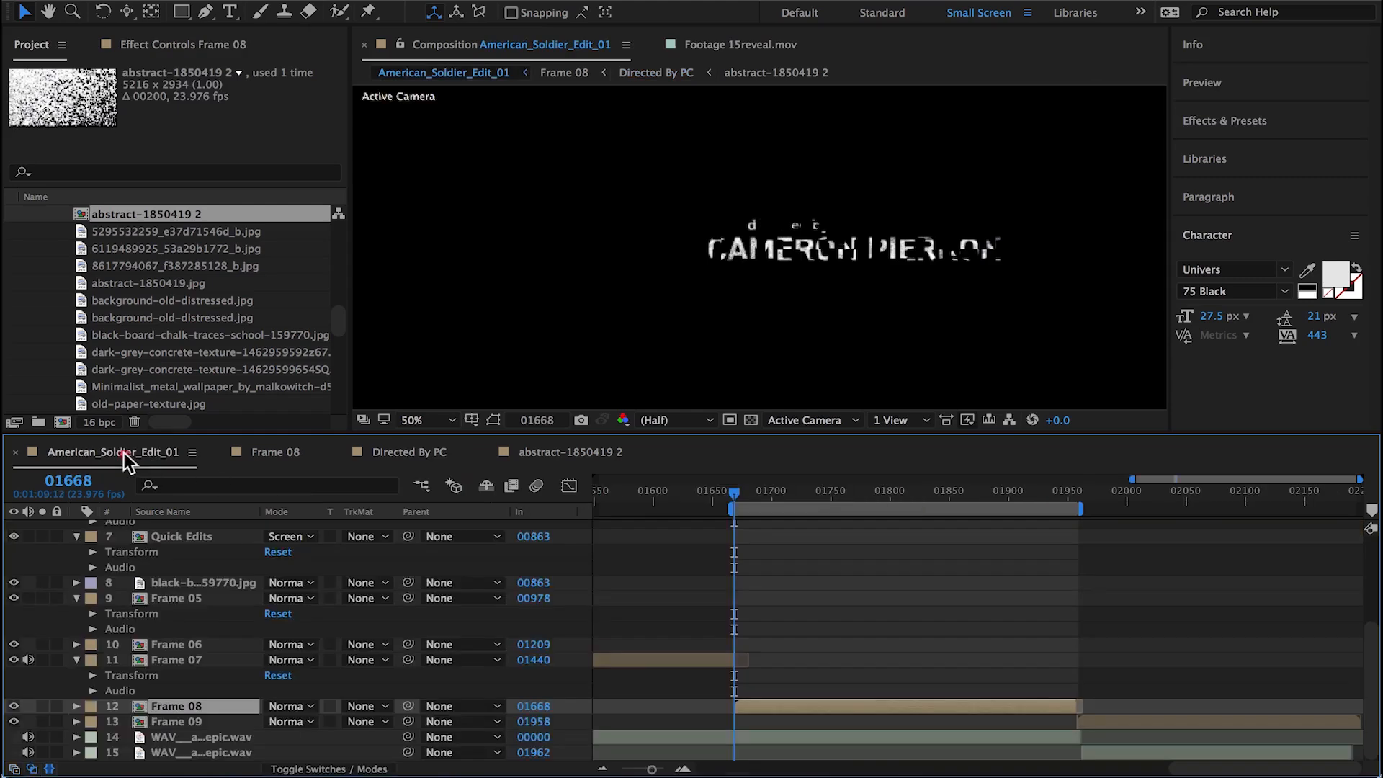
key(space)
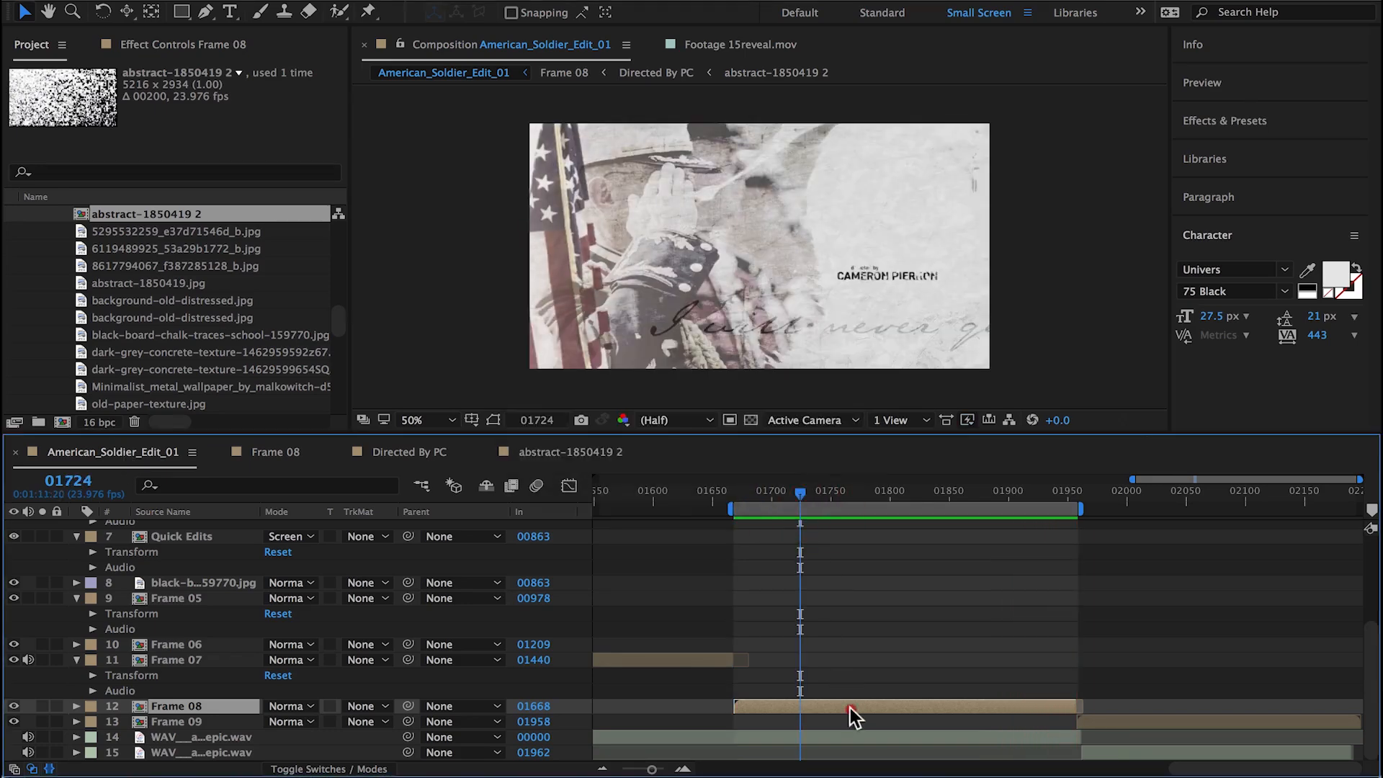
Step: Pre-compose Frame 08's "I will never quit." text as "I will never quit draw on" and make the new precomp layer 3D
double_click(850, 707)
click(209, 667)
right_click(346, 666)
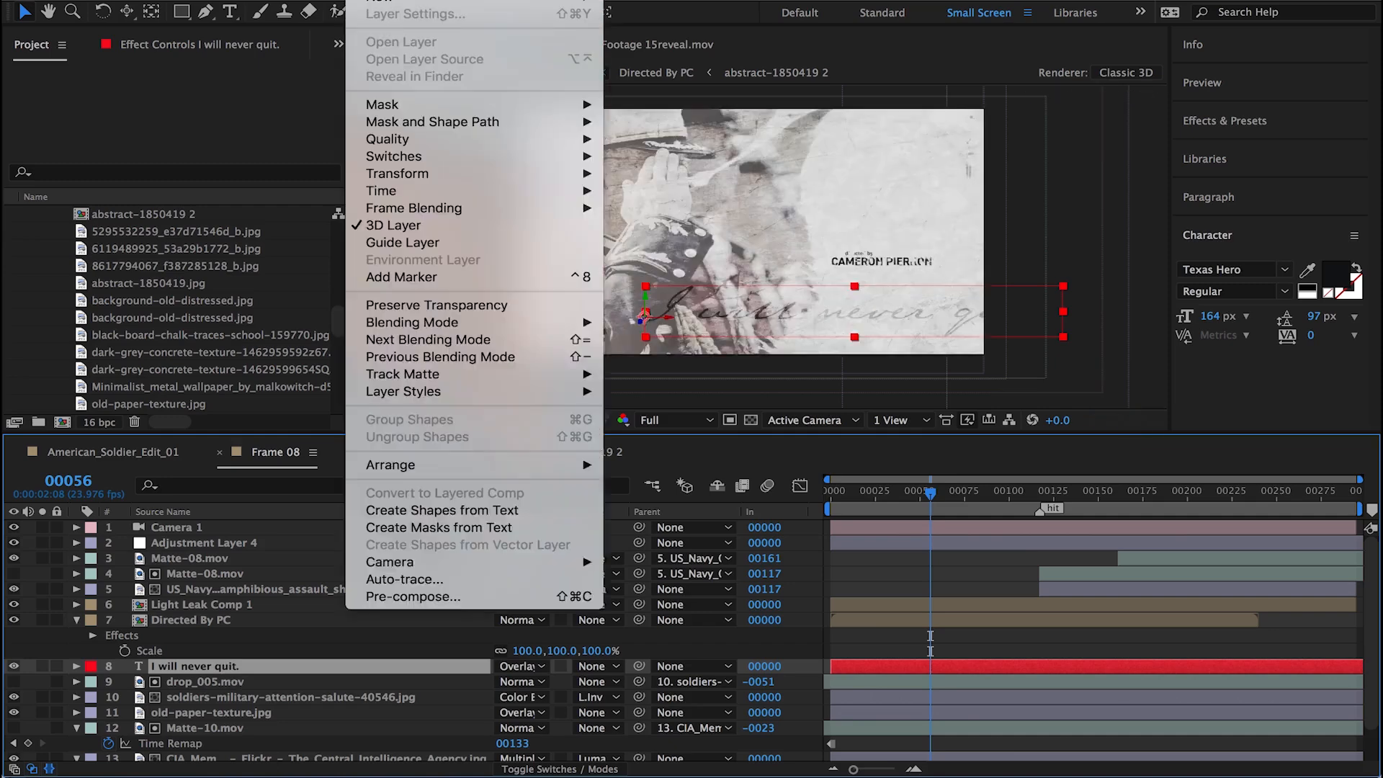
click(460, 606)
click(576, 434)
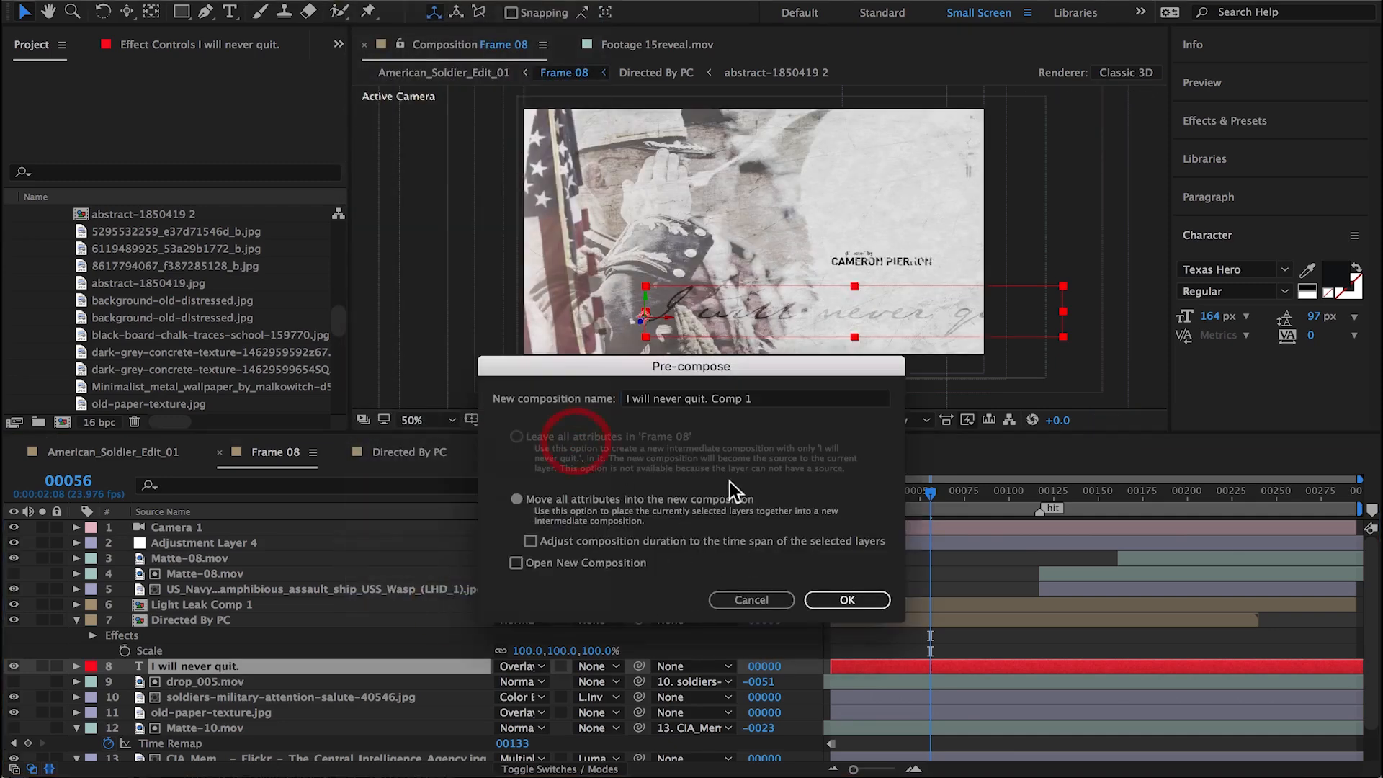
click(724, 399)
text(d)
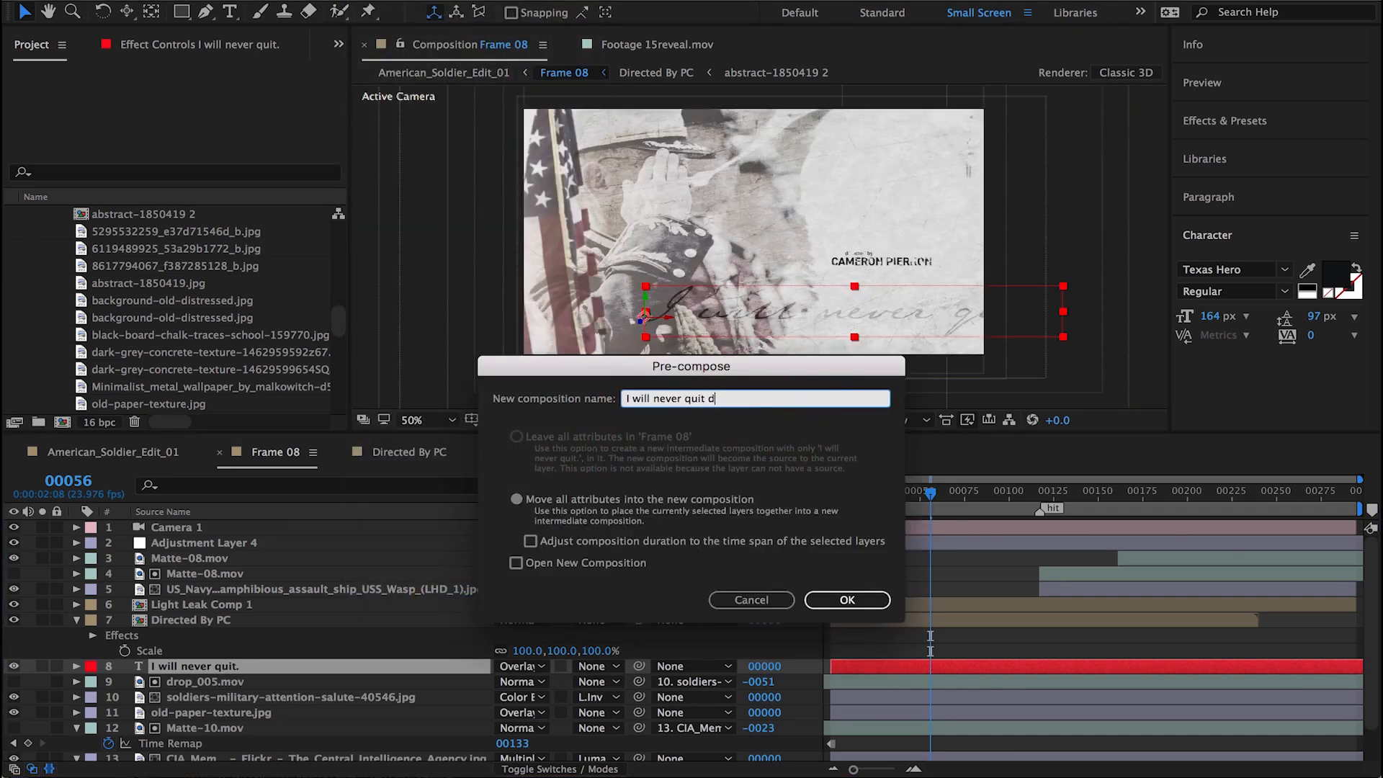
text(raw on)
key(Return)
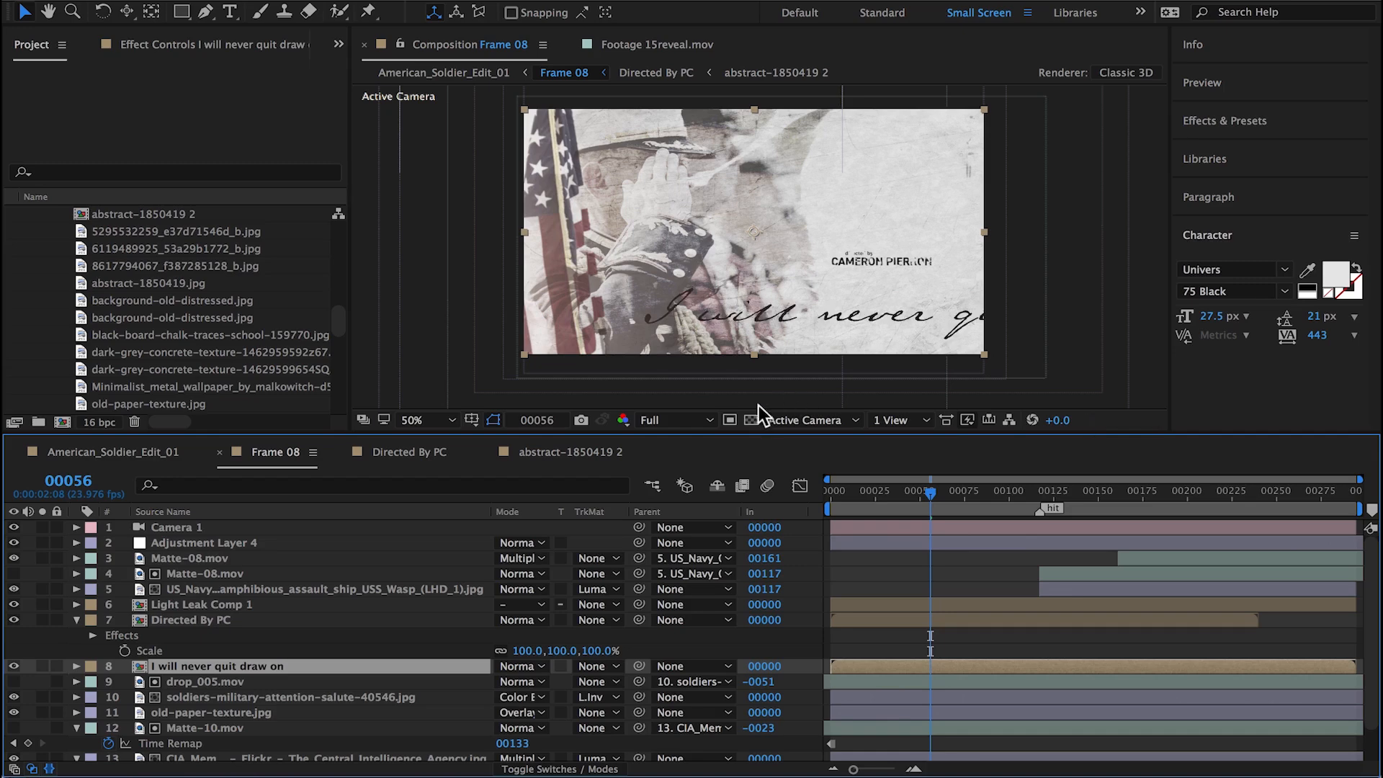
click(541, 769)
click(602, 666)
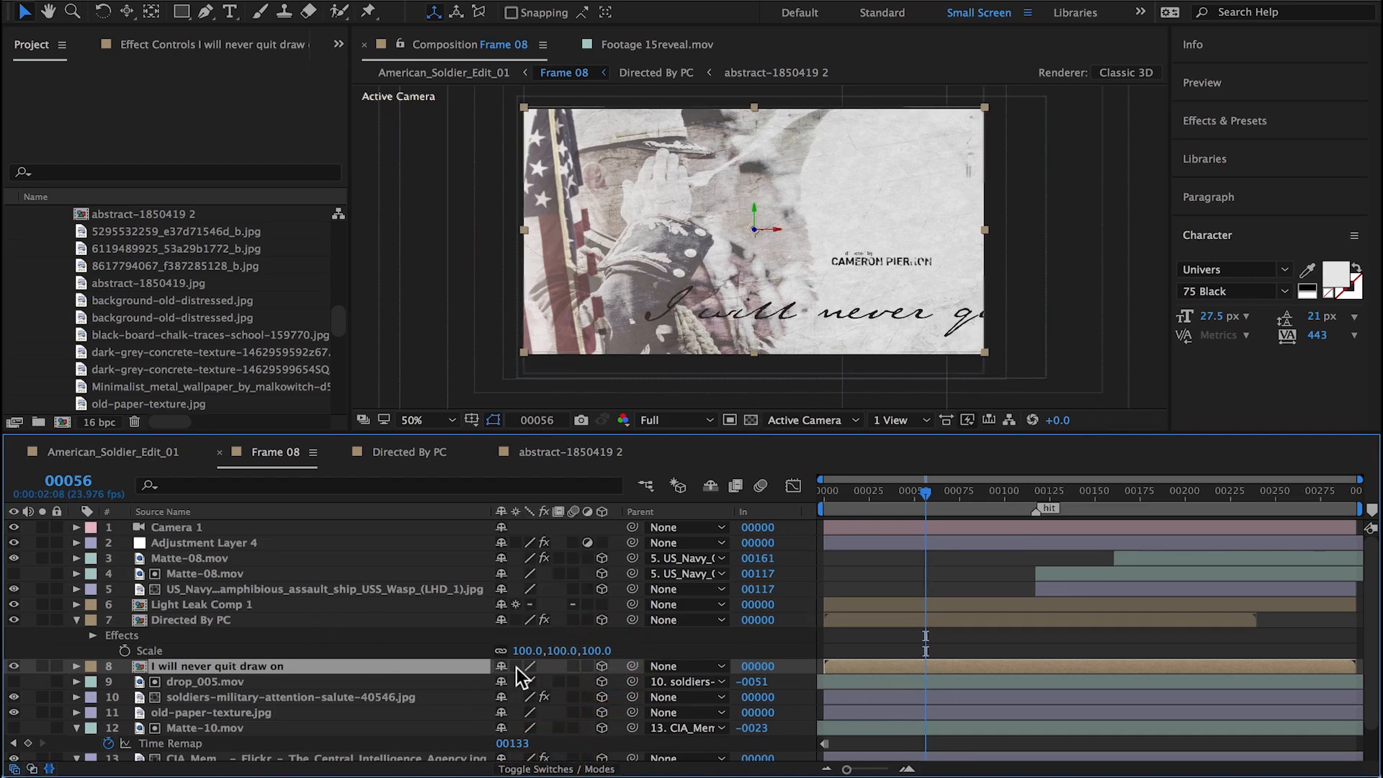
Step: Take a snapshot of Frame 08 and open a second, locked composition viewer beside the first
click(584, 418)
click(496, 46)
click(569, 52)
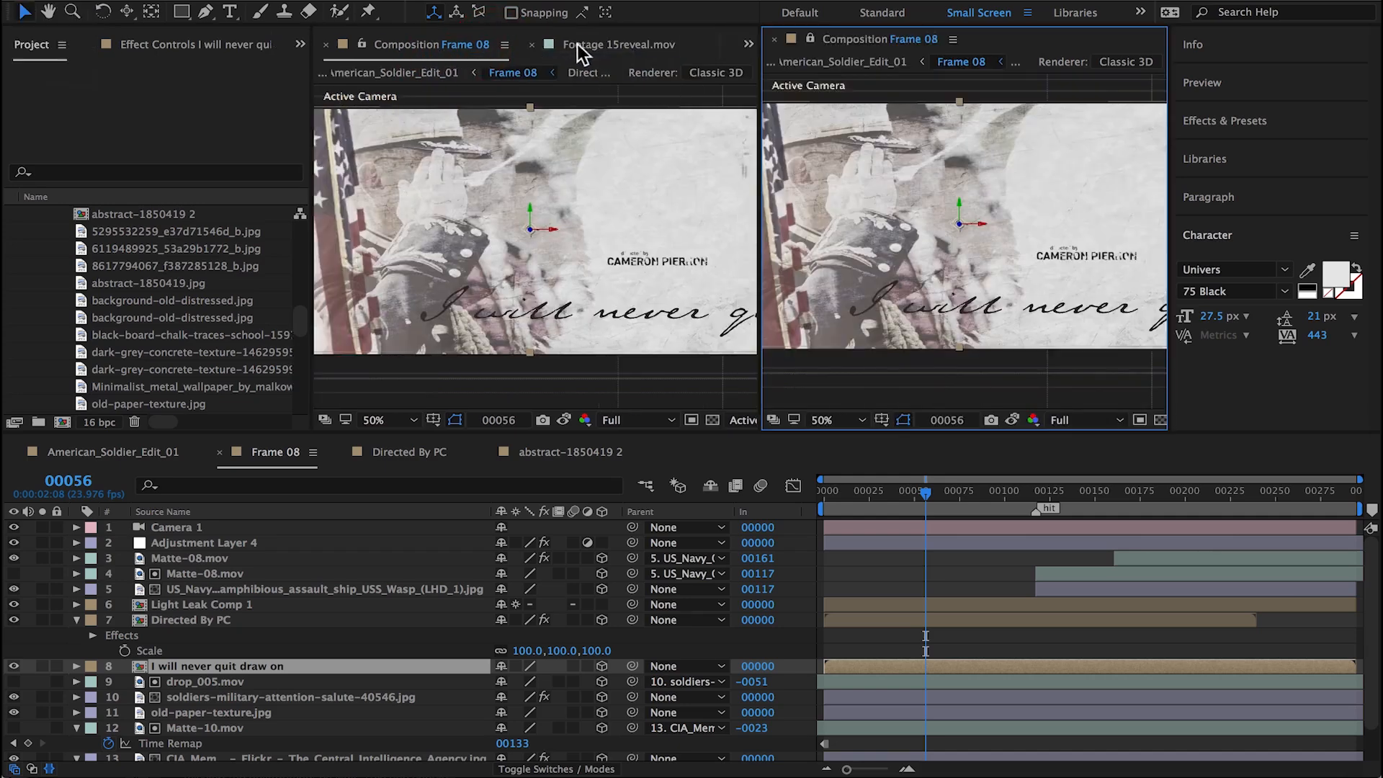
Step: Open the I will never quit draw on precomp and shift its text left so the whole line fits inside the frame
double_click(151, 666)
click(201, 527)
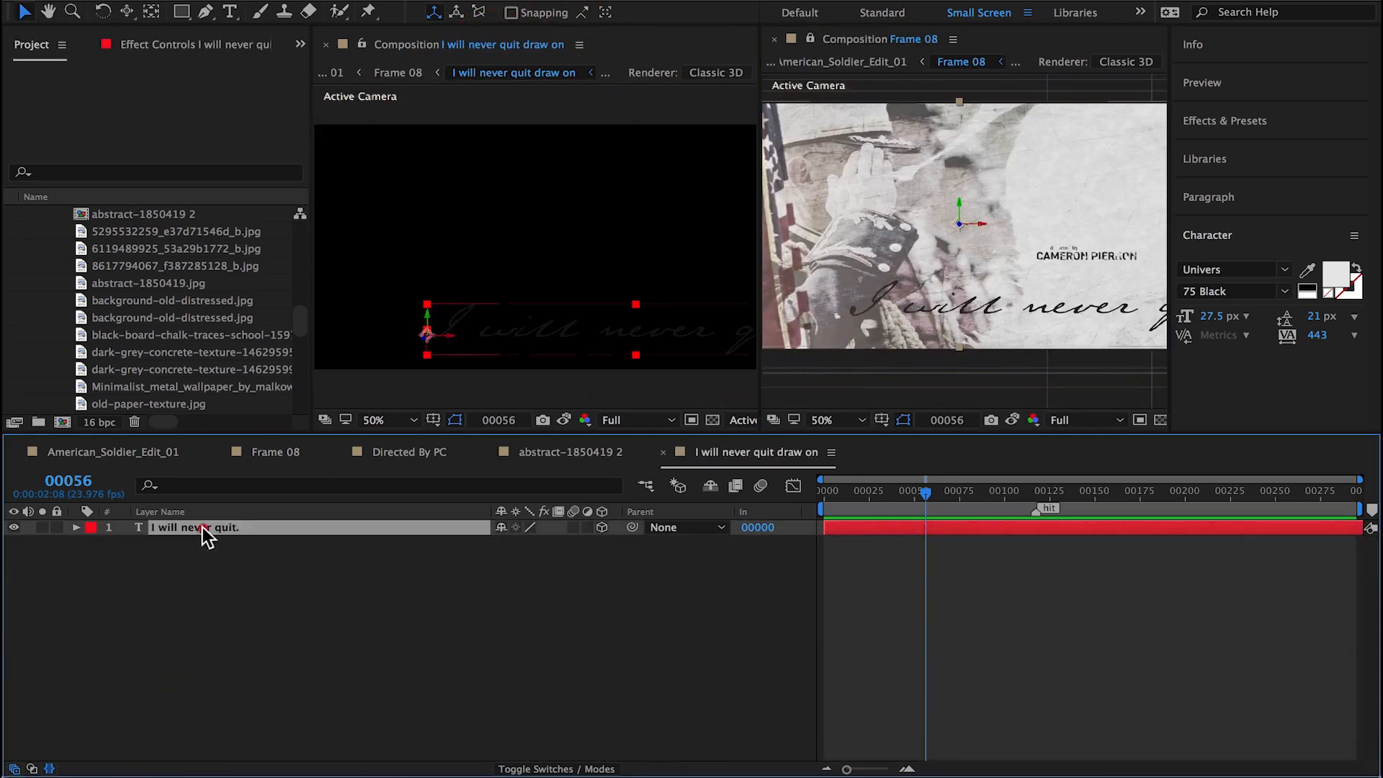
scroll(541, 224, down, 2)
drag(537, 294, 498, 302)
key(super+z)
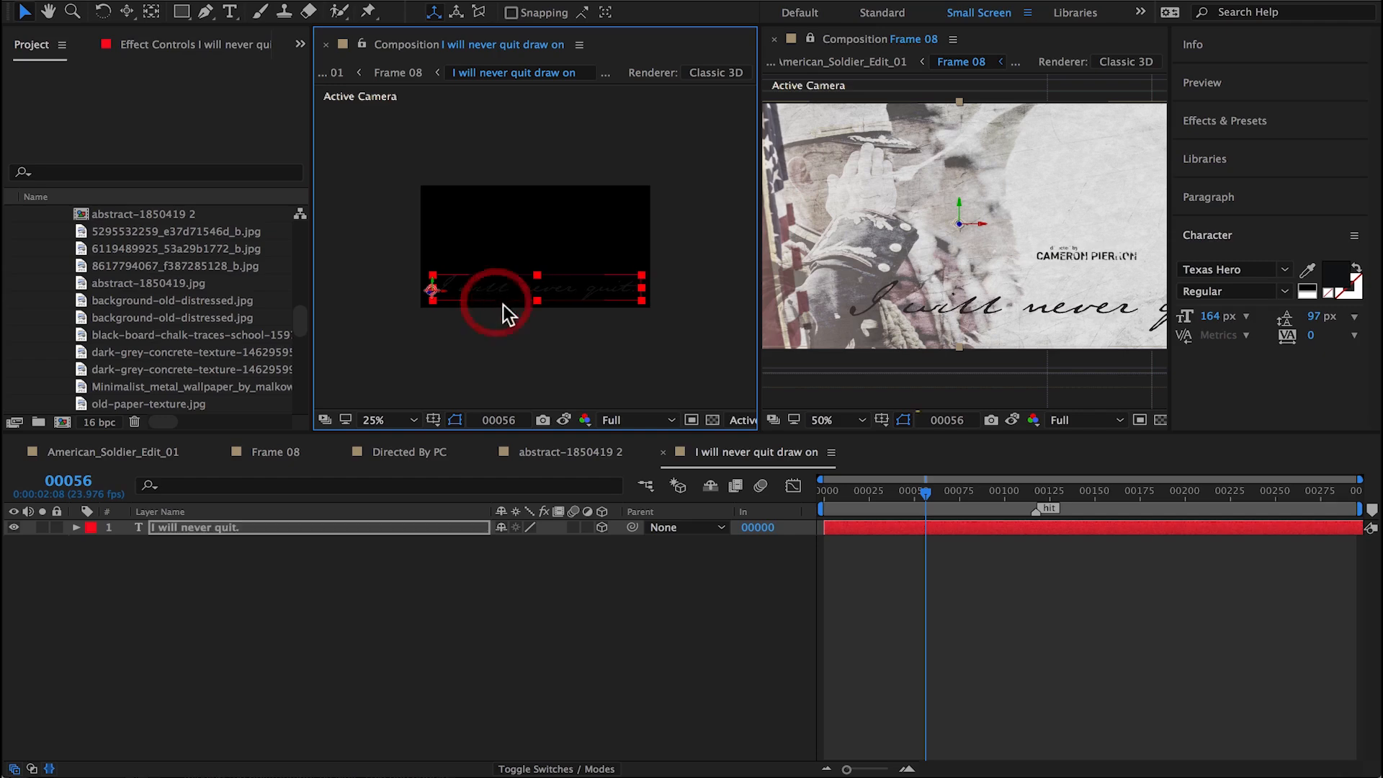
Step: Shift the I will never quit draw on layer right in Frame 08 until its text lines up with the snapshot
click(1009, 420)
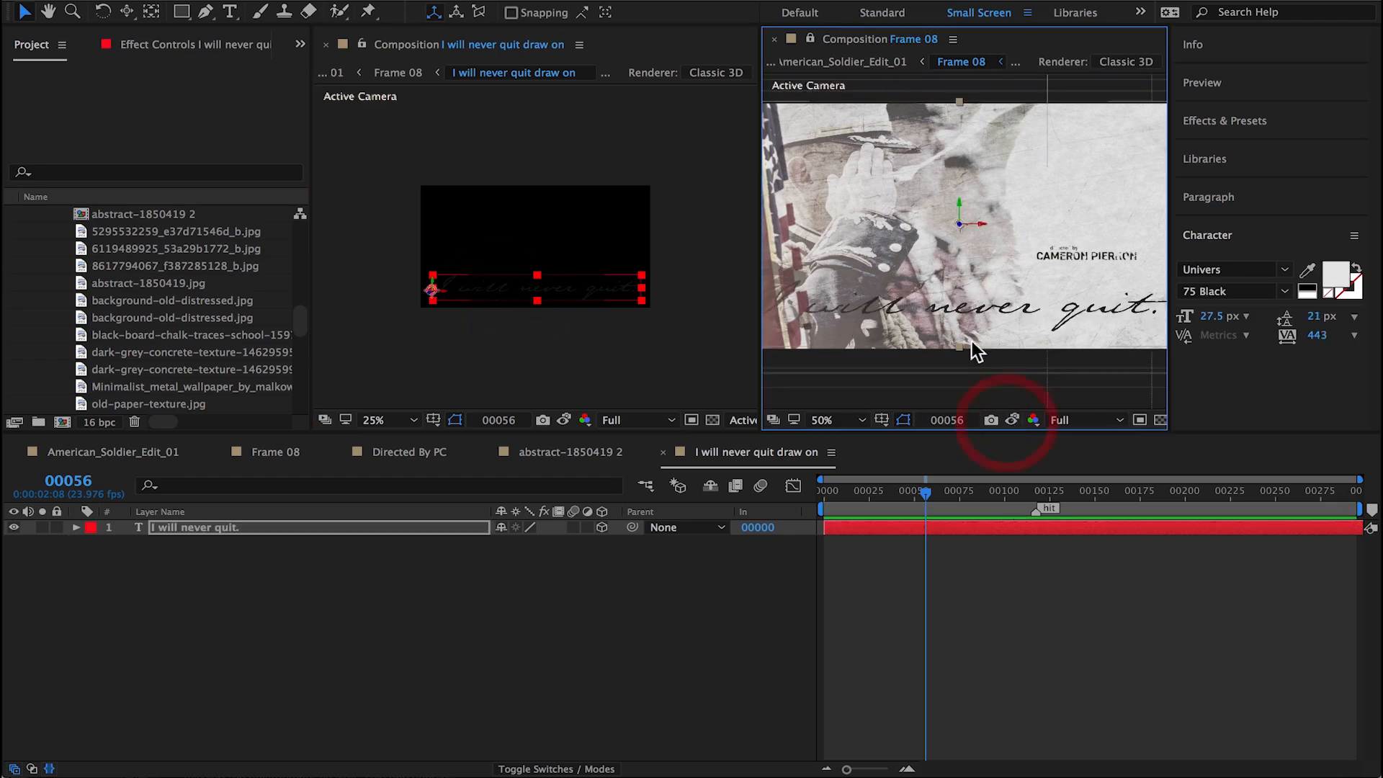
click(1011, 420)
click(1011, 419)
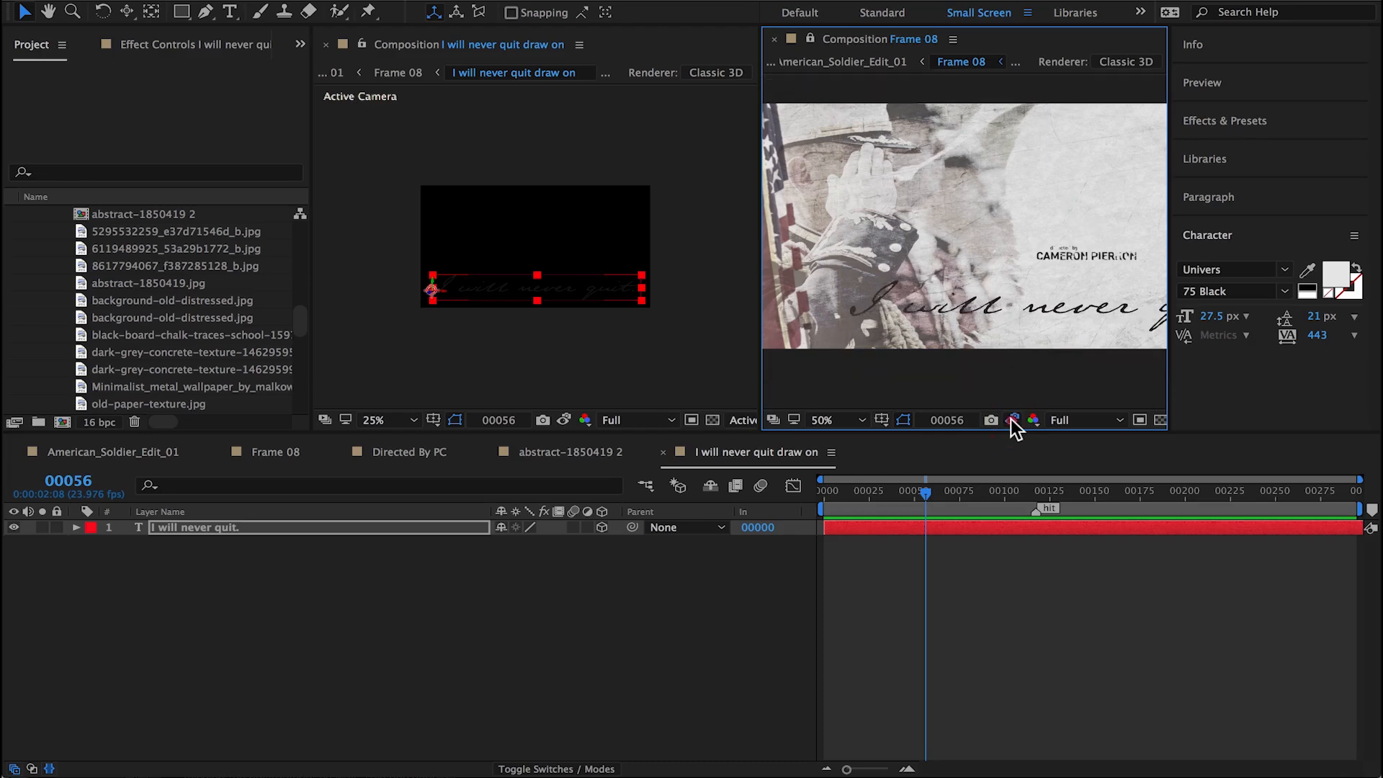
click(1011, 420)
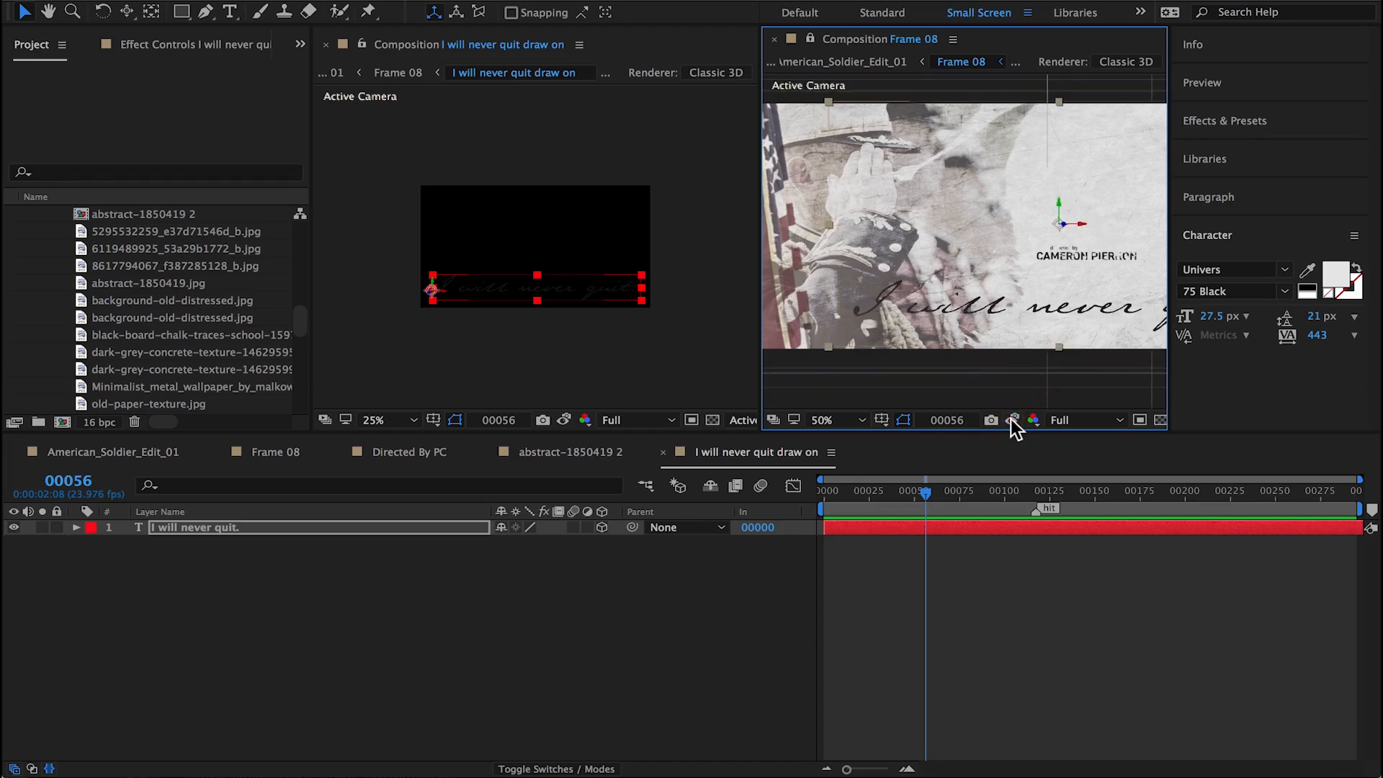
click(1011, 420)
click(1011, 420)
click(1011, 420)
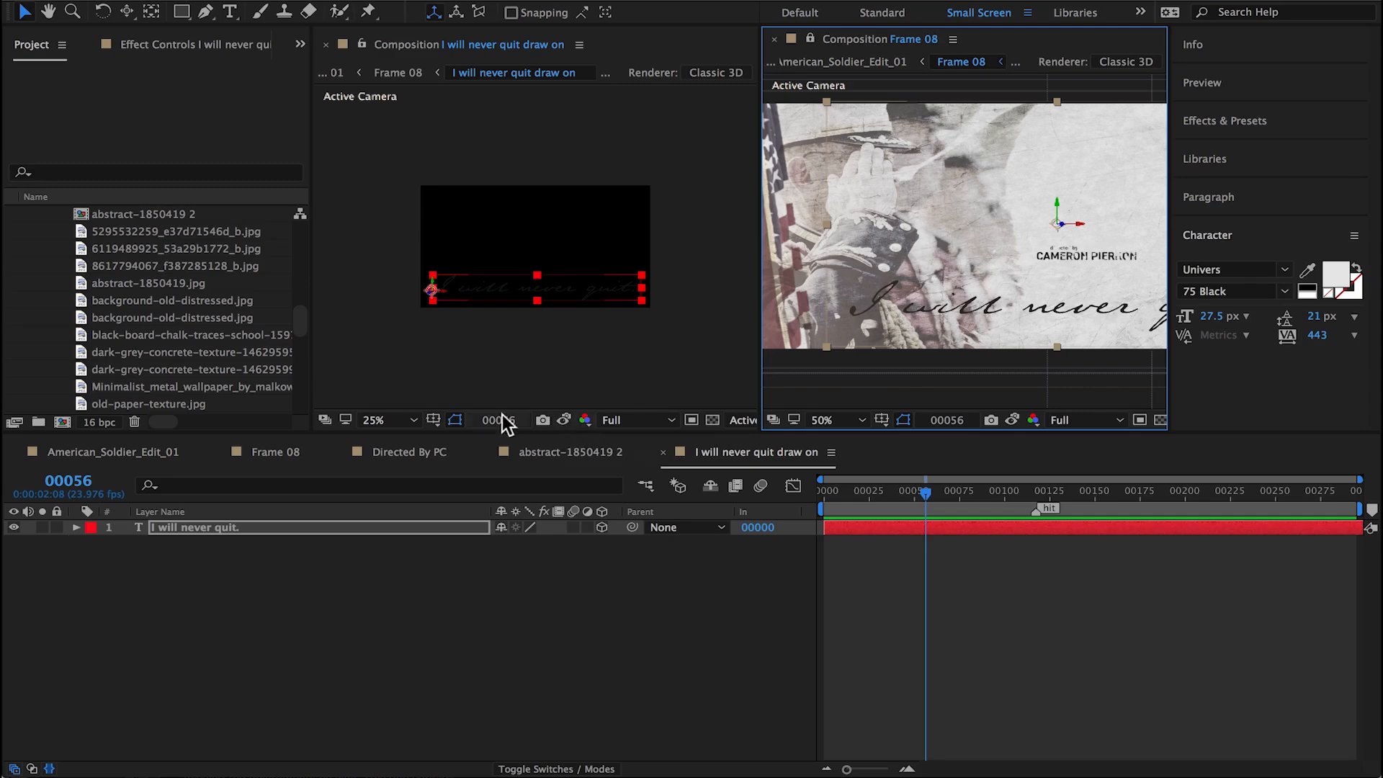
Step: Close the second Frame 08 viewer and show the transparency grid behind the text in I will never quit draw on
click(481, 391)
click(774, 40)
scroll(797, 301, up, 2)
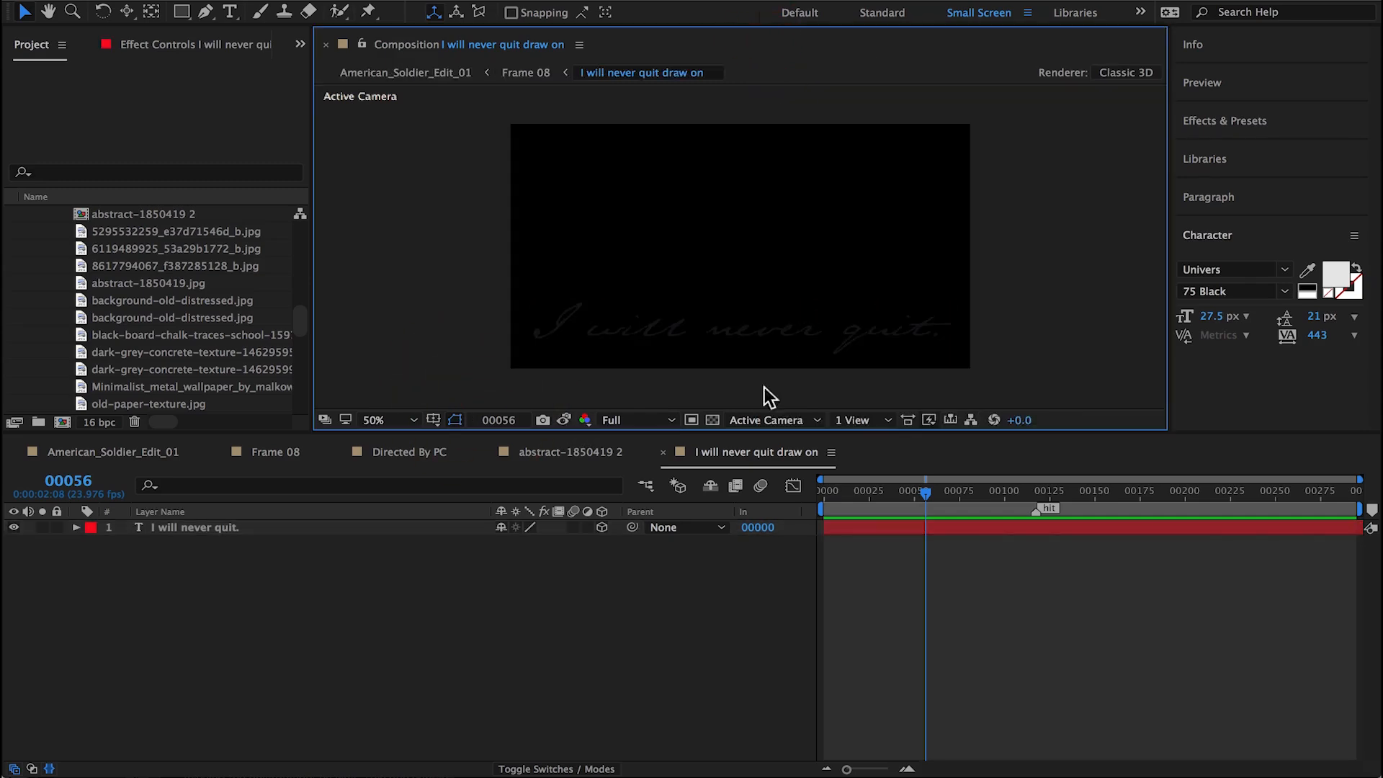
click(711, 420)
scroll(745, 347, up, 2)
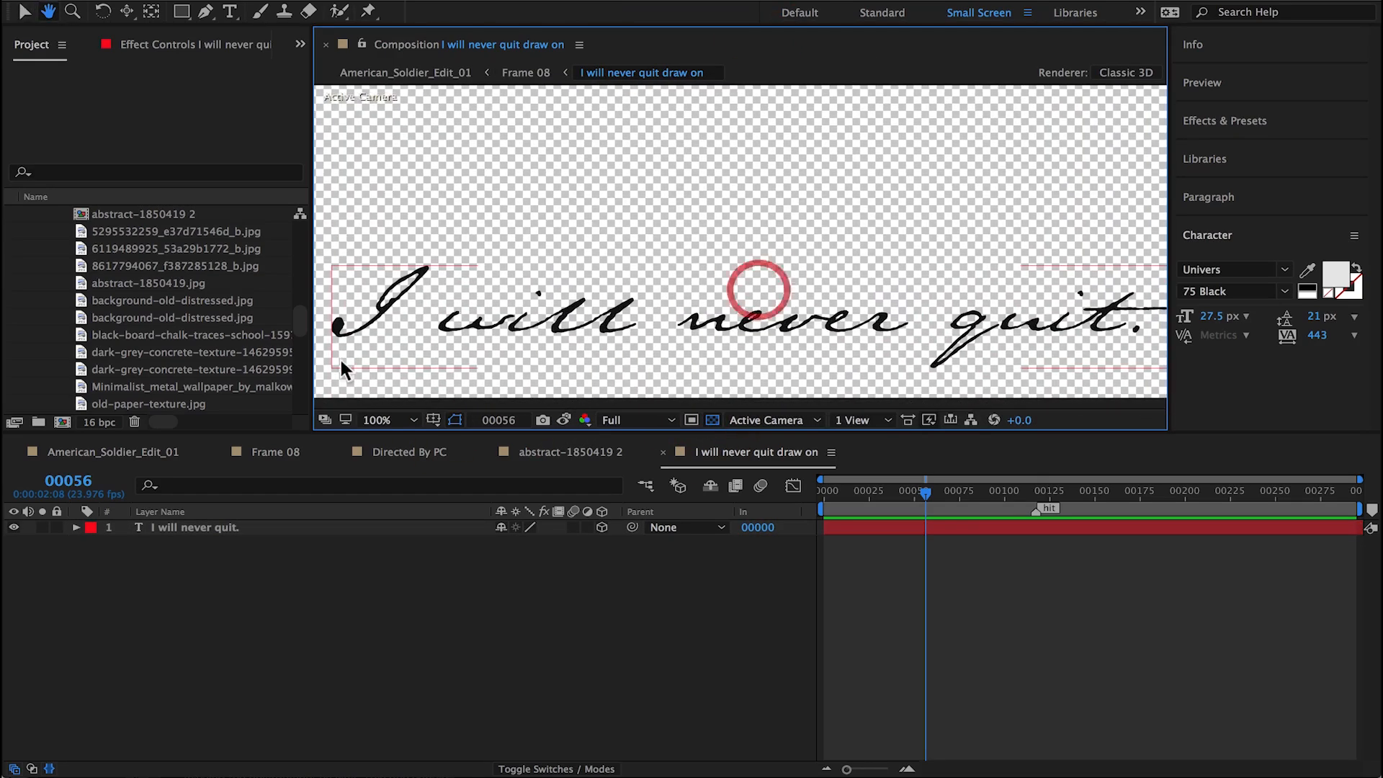
Step: Enlarge the composition viewer in width and height to give the handwritten text more room
drag(311, 372, 180, 371)
drag(1170, 395, 1277, 390)
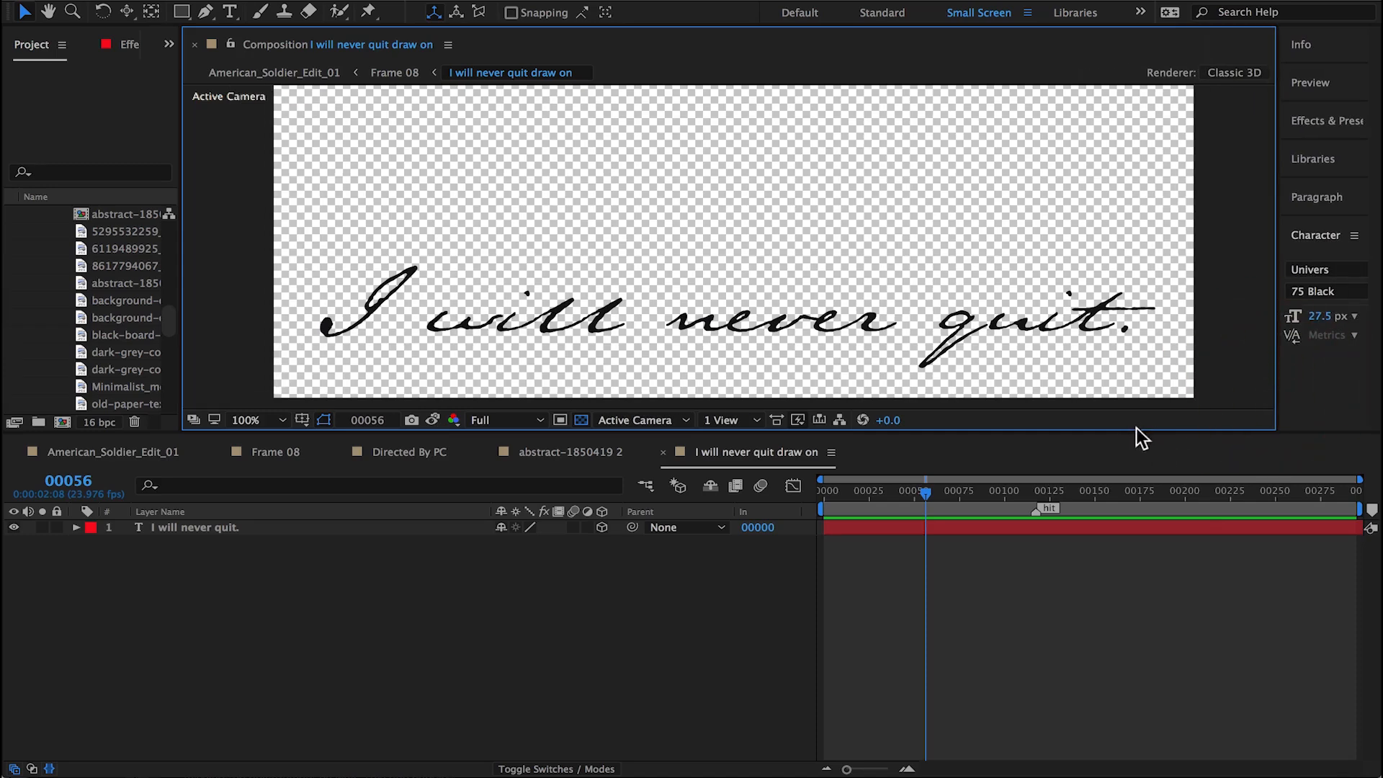
drag(1135, 432, 1136, 591)
Step: Select the I will never quit. text layer and search the effects library for "write"
click(214, 688)
click(424, 1)
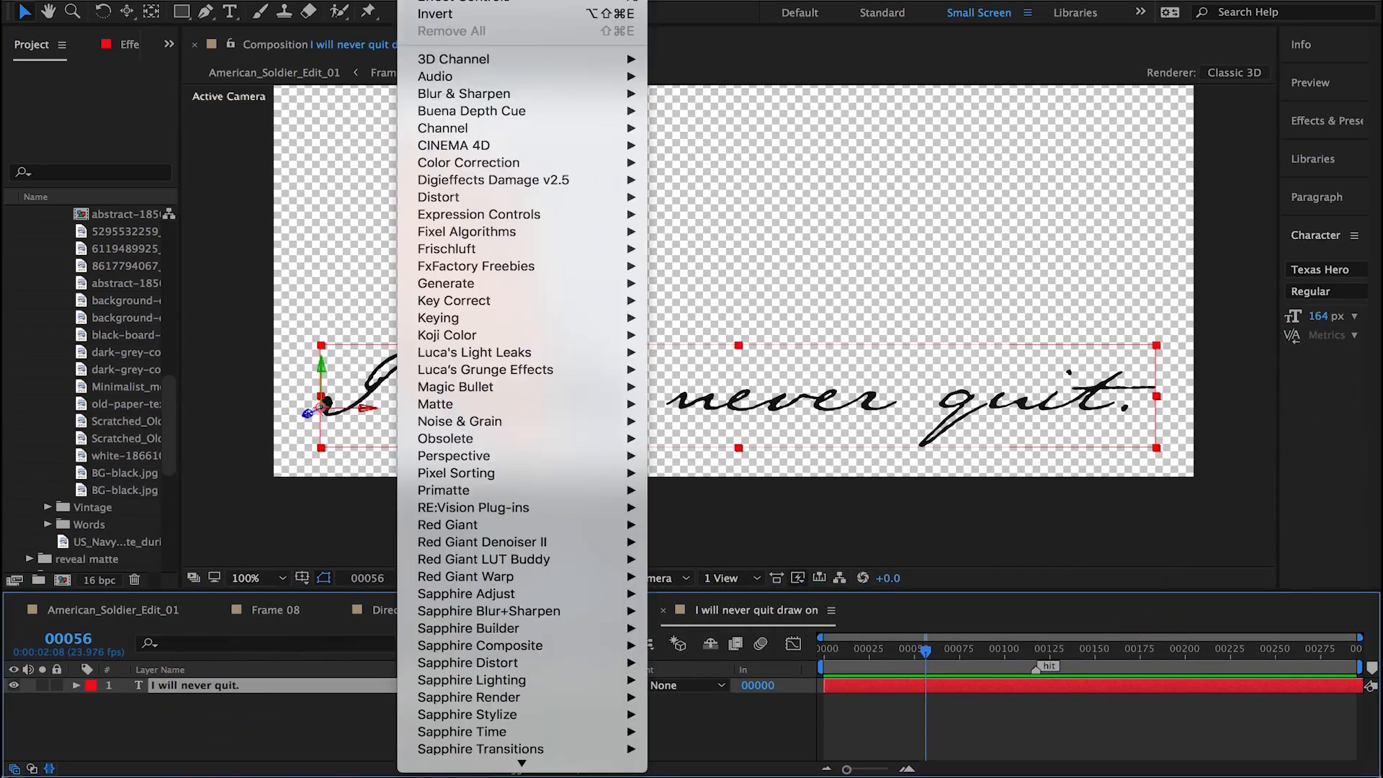
click(864, 49)
click(1315, 128)
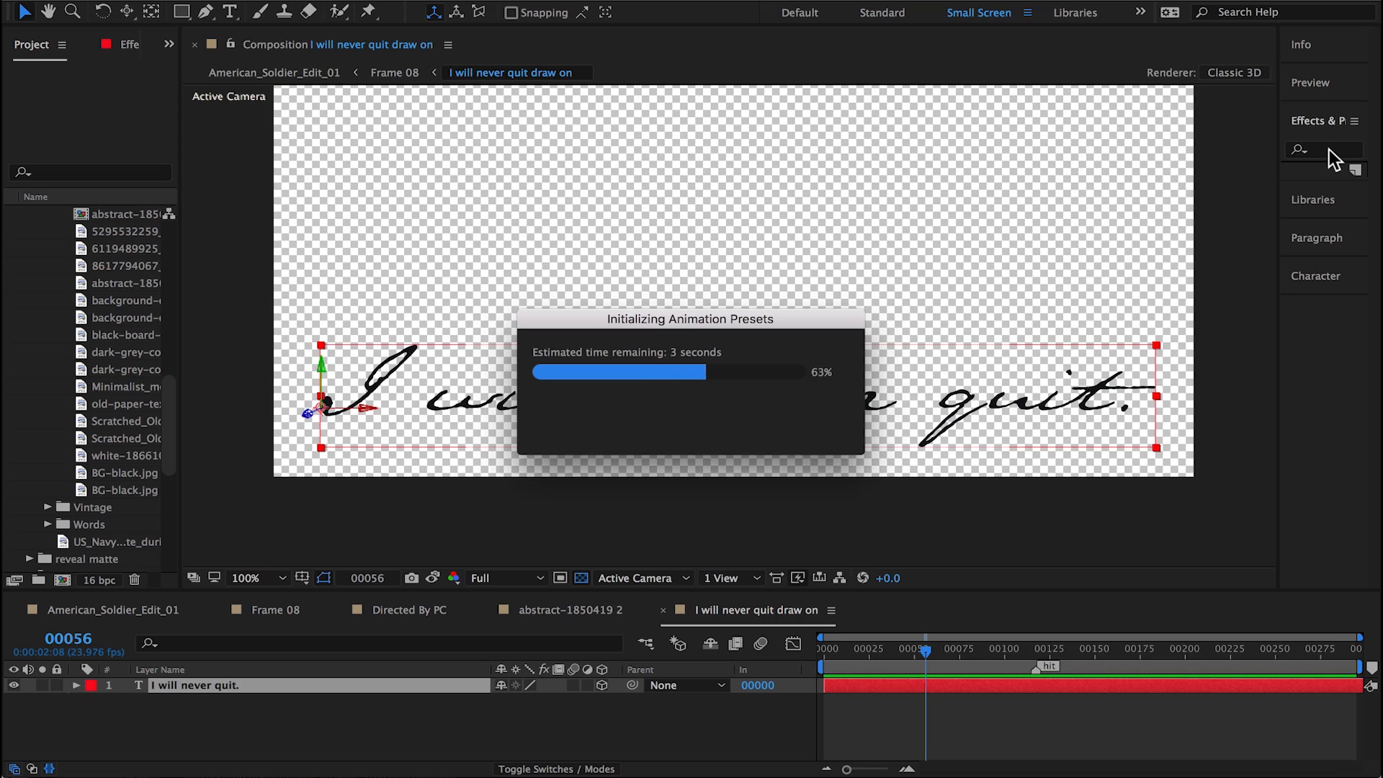
click(1328, 149)
text(wr)
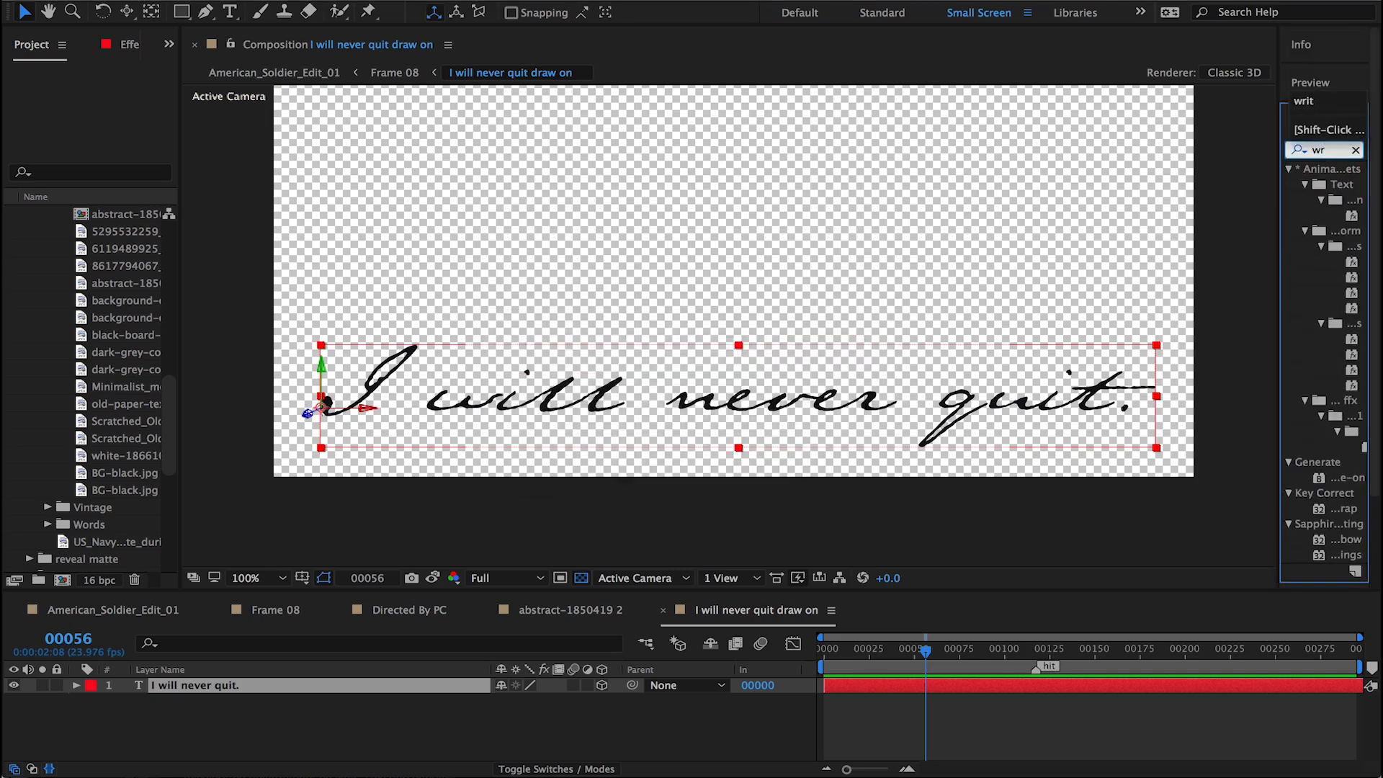
text(ite)
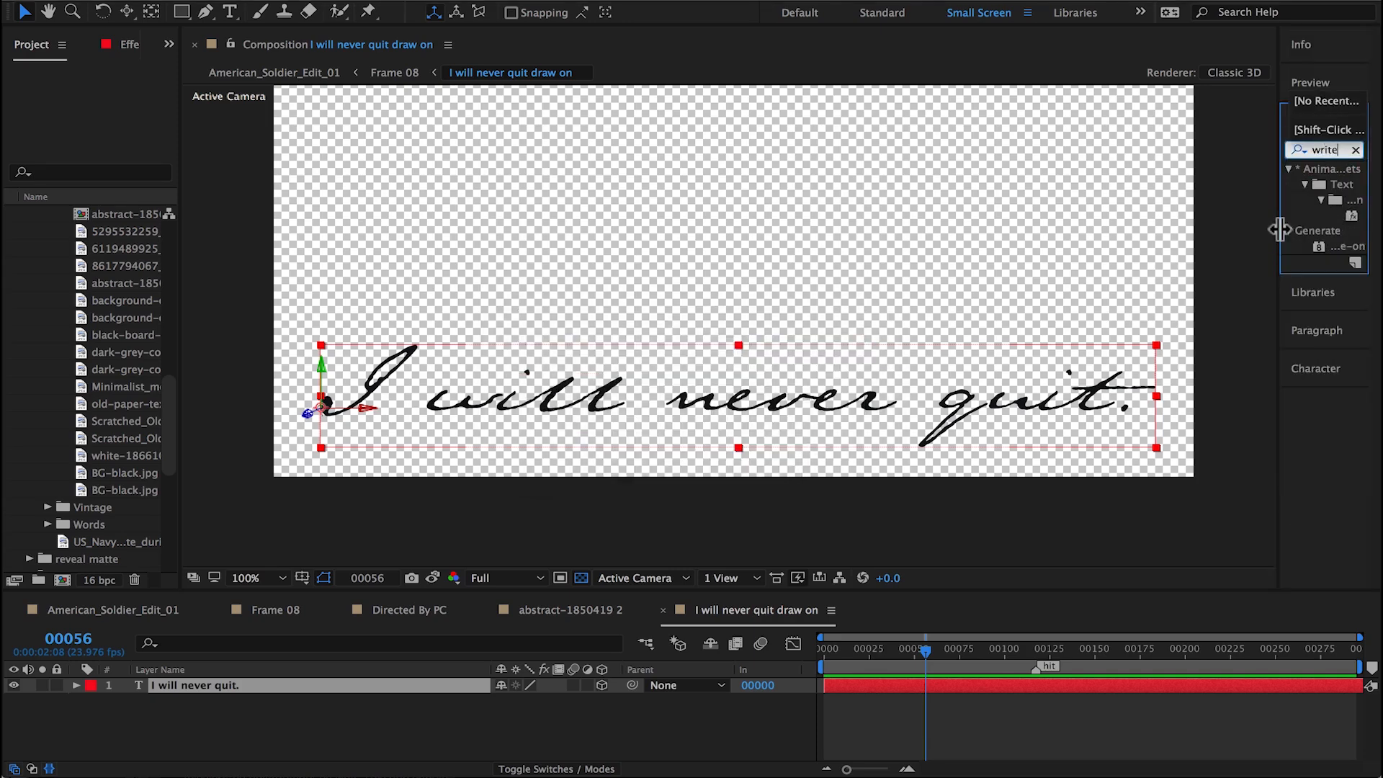
Step: Apply the Write-on effect to the text layer and widen its effect settings so the property names are readable
drag(1279, 229, 1193, 230)
double_click(1261, 246)
drag(180, 316, 301, 304)
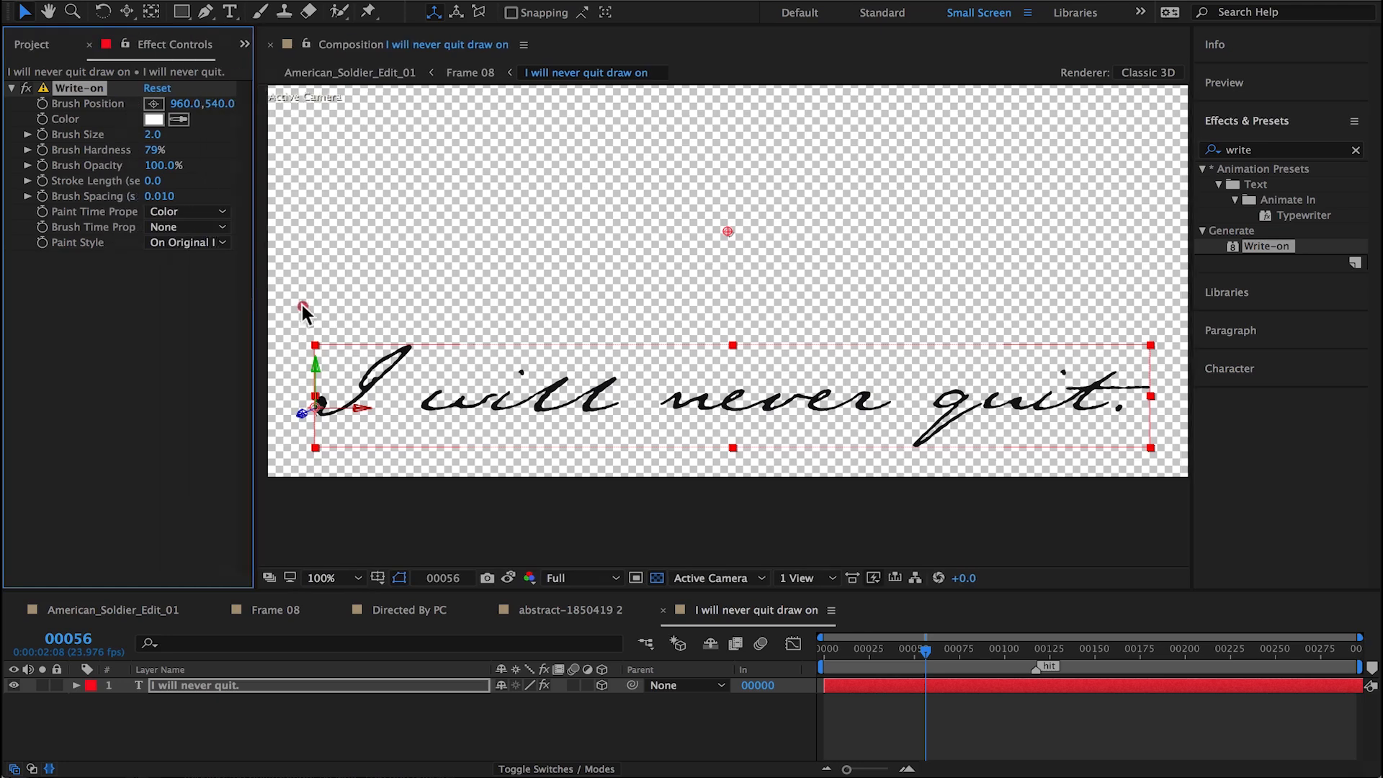
drag(1193, 393, 1352, 390)
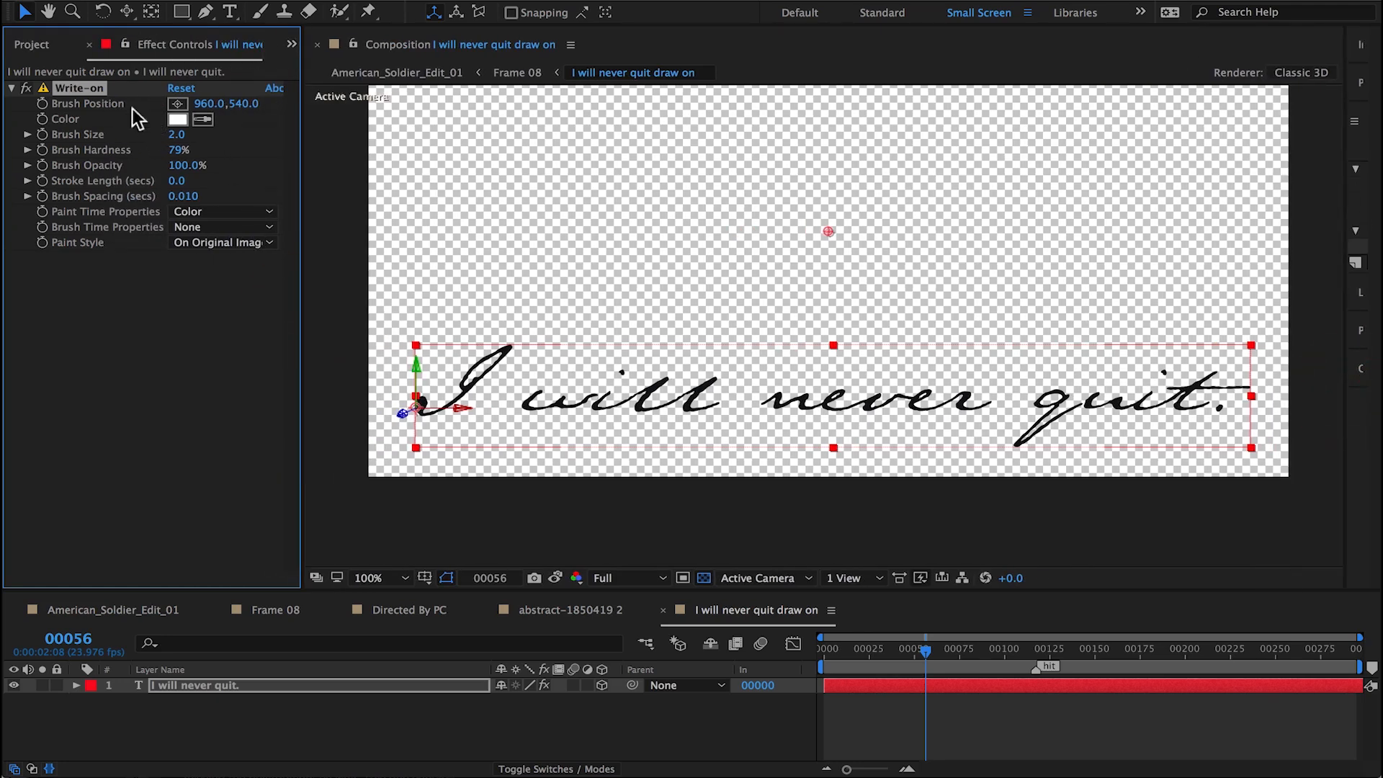
Step: Enable Brush Position keyframing at frame 0, place the brush on the I's stroke, and move it further up the letter at frame 1
drag(851, 649, 729, 671)
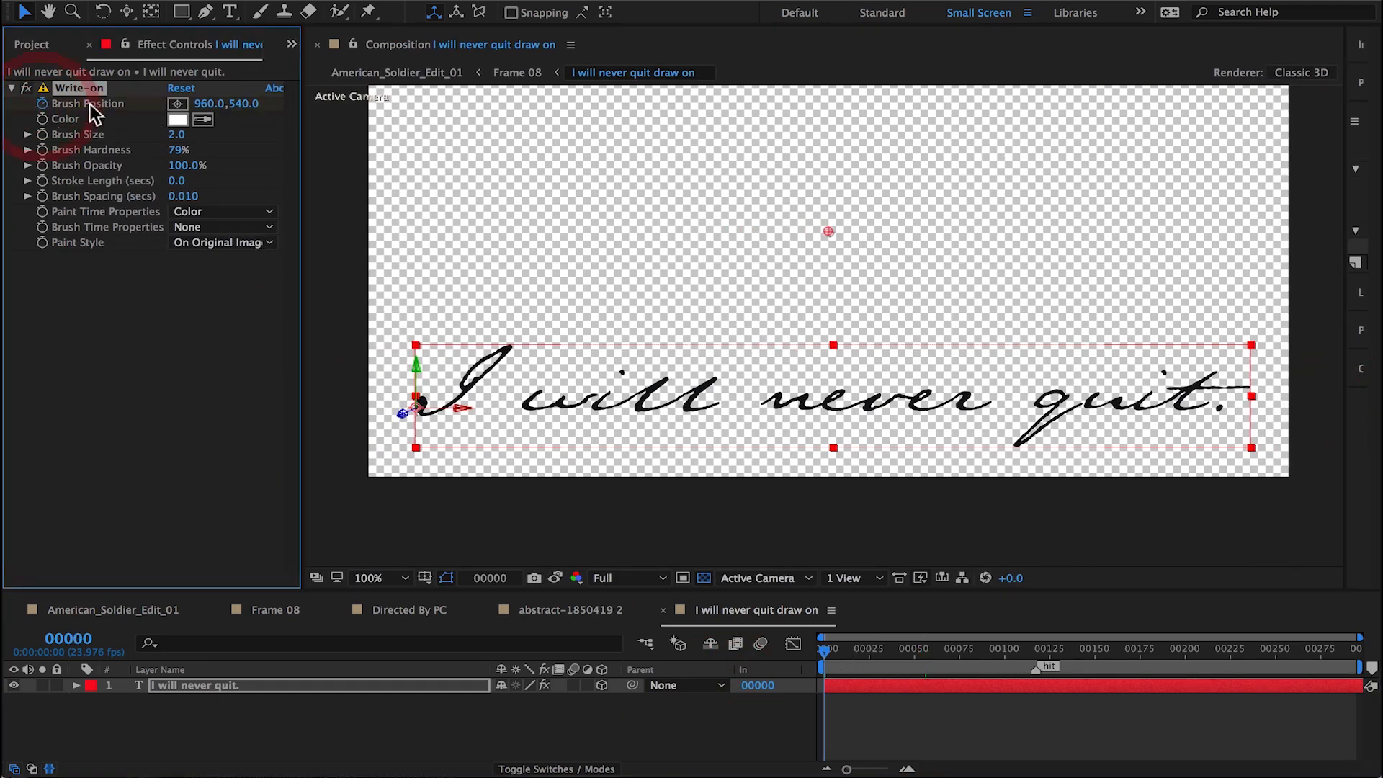
click(177, 103)
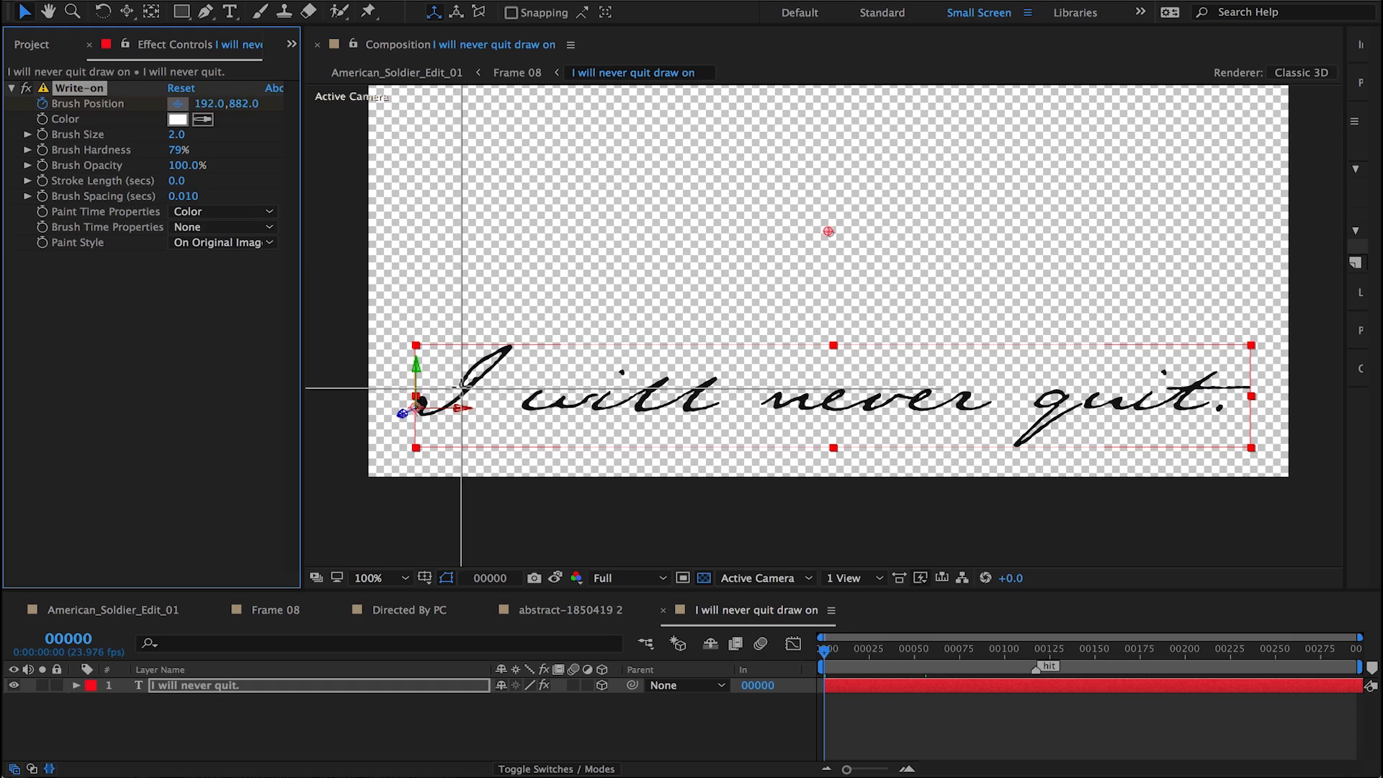
click(460, 388)
key(Page_Down)
drag(460, 387, 470, 370)
Step: Set Brush Size to 10.2 and Brush Spacing to 0.005, and trace the I to its tip at 292, 802 on frame 2
drag(177, 135, 256, 131)
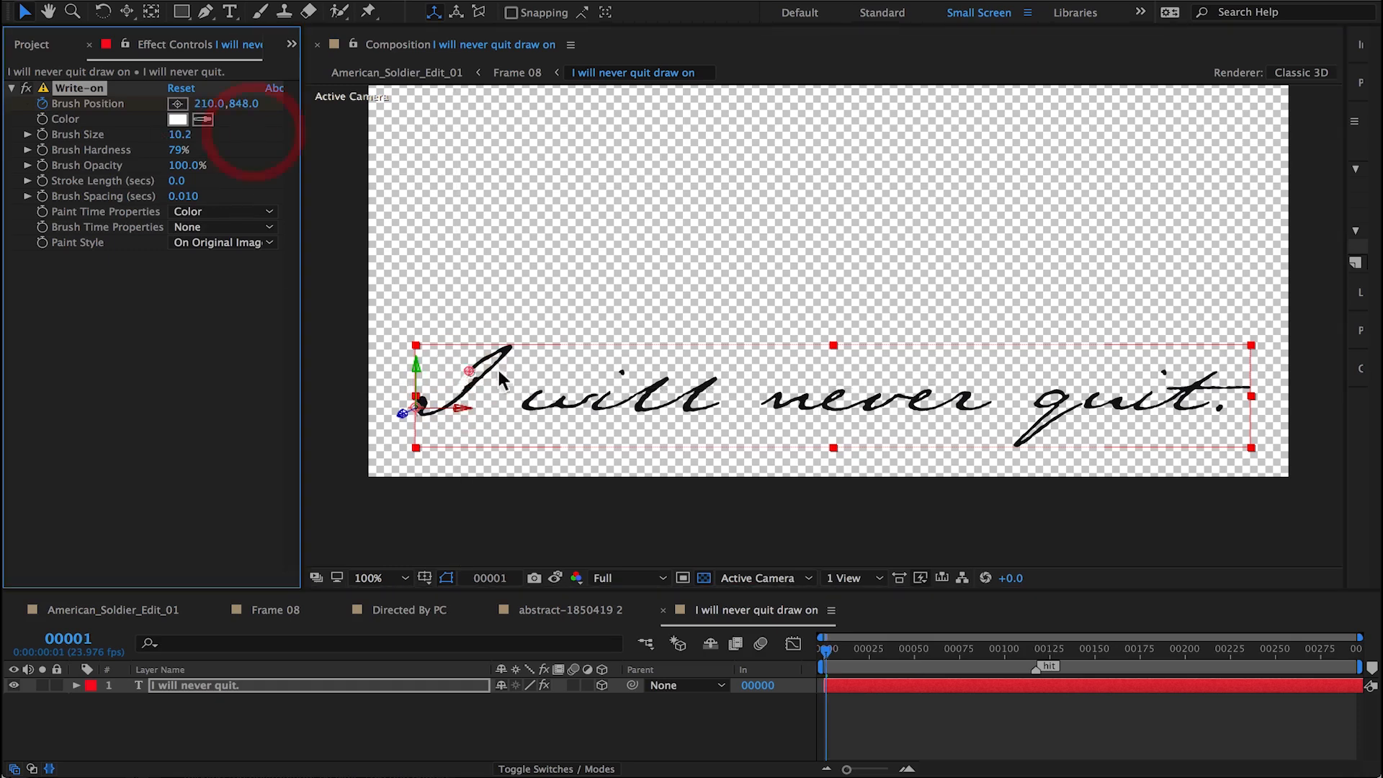
drag(470, 371, 472, 364)
drag(192, 196, 149, 207)
key(Page_Down)
drag(494, 374, 512, 350)
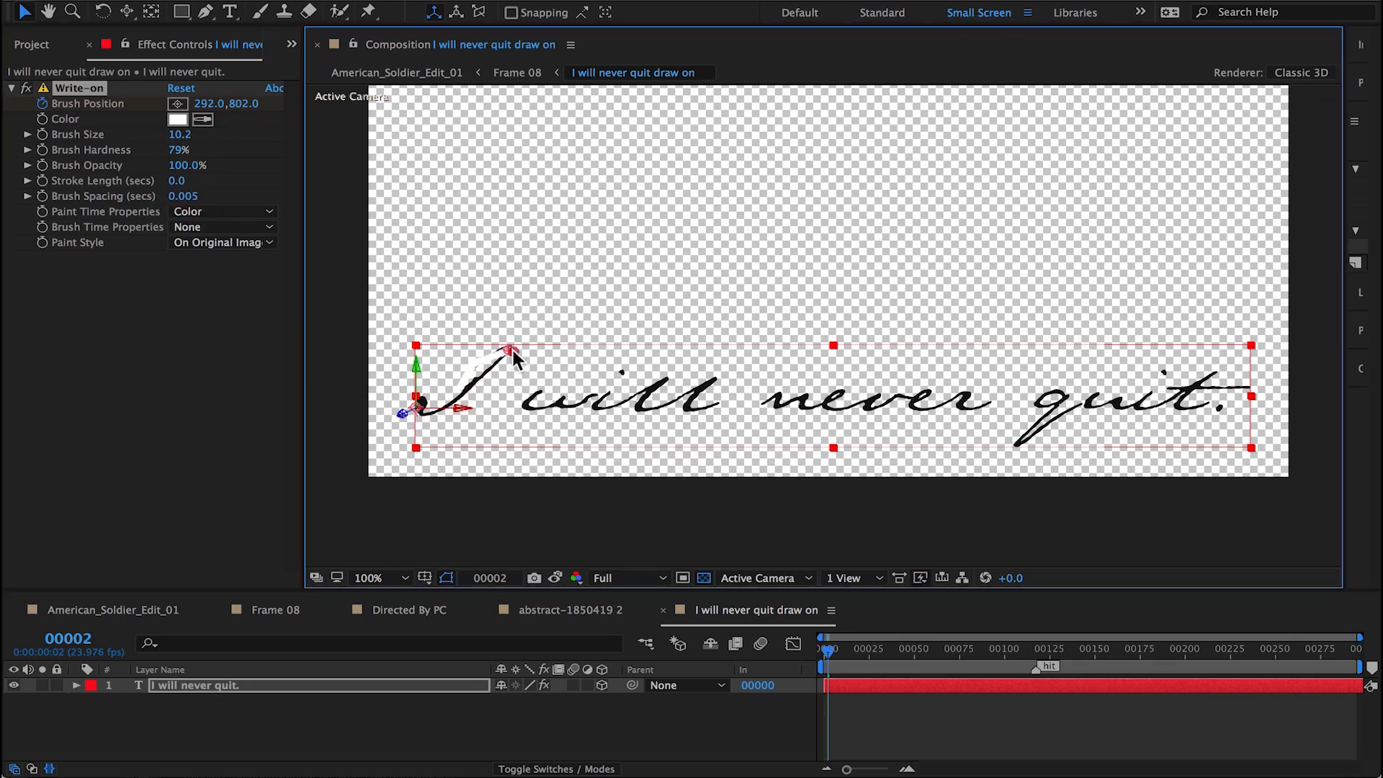
Step: Keyframe the brush position frame by frame down the rest of the I and on through most of the word will
key(Page_Down)
key(Page_Down)
mouse_move(447, 404)
mouse_down()
mouse_move(419, 410)
mouse_move(418, 397)
mouse_move(421, 412)
mouse_move(543, 389)
mouse_move(570, 409)
mouse_move(623, 372)
mouse_move(663, 380)
mouse_up()
click(177, 104)
click(412, 404)
key(Page_Down)
click(177, 104)
click(426, 398)
Step: Continue tracing frame by frame from the end of will through the word never to the q of quit
key(Page_Down)
key(Page_Down)
key(Page_Down)
key(Page_Down)
key(Page_Down)
key(Page_Down)
key(Page_Down)
key(Page_Down)
mouse_move(663, 381)
mouse_down()
mouse_move(631, 406)
mouse_move(700, 385)
mouse_move(677, 405)
mouse_move(970, 392)
mouse_move(962, 405)
mouse_move(1059, 389)
mouse_up()
key(Page_Down)
key(Page_Down)
key(Page_Down)
key(Page_Down)
key(Page_Down)
key(Page_Down)
key(Page_Down)
key(Page_Down)
key(Page_Down)
key(Page_Down)
key(Page_Down)
key(Page_Down)
key(Page_Down)
key(Page_Down)
key(Page_Down)
key(Page_Down)
key(Page_Down)
key(Page_Down)
key(Page_Down)
key(Page_Down)
key(Page_Down)
Step: Trace the word quit frame by frame to the period, ending with the brush at 1780, 930 on frame 79
mouse_move(1044, 406)
mouse_down()
mouse_move(1061, 396)
mouse_move(1013, 442)
mouse_move(1090, 392)
mouse_move(1086, 404)
mouse_move(1136, 404)
mouse_move(1162, 376)
mouse_move(1131, 393)
mouse_move(1210, 362)
mouse_move(1176, 379)
mouse_move(1243, 377)
mouse_move(1180, 380)
mouse_move(1216, 400)
mouse_up()
key(Page_Down)
key(Page_Down)
key(Page_Down)
key(Page_Down)
key(Page_Down)
key(Page_Down)
key(Page_Down)
key(Page_Down)
key(Page_Down)
key(Page_Down)
key(Page_Down)
key(Page_Down)
key(Page_Down)
key(Page_Down)
key(Page_Down)
key(Page_Down)
key(super+z)
key(Page_Down)
key(Page_Down)
key(Page_Down)
key(Page_Down)
key(Page_Down)
key(Page_Down)
key(Page_Down)
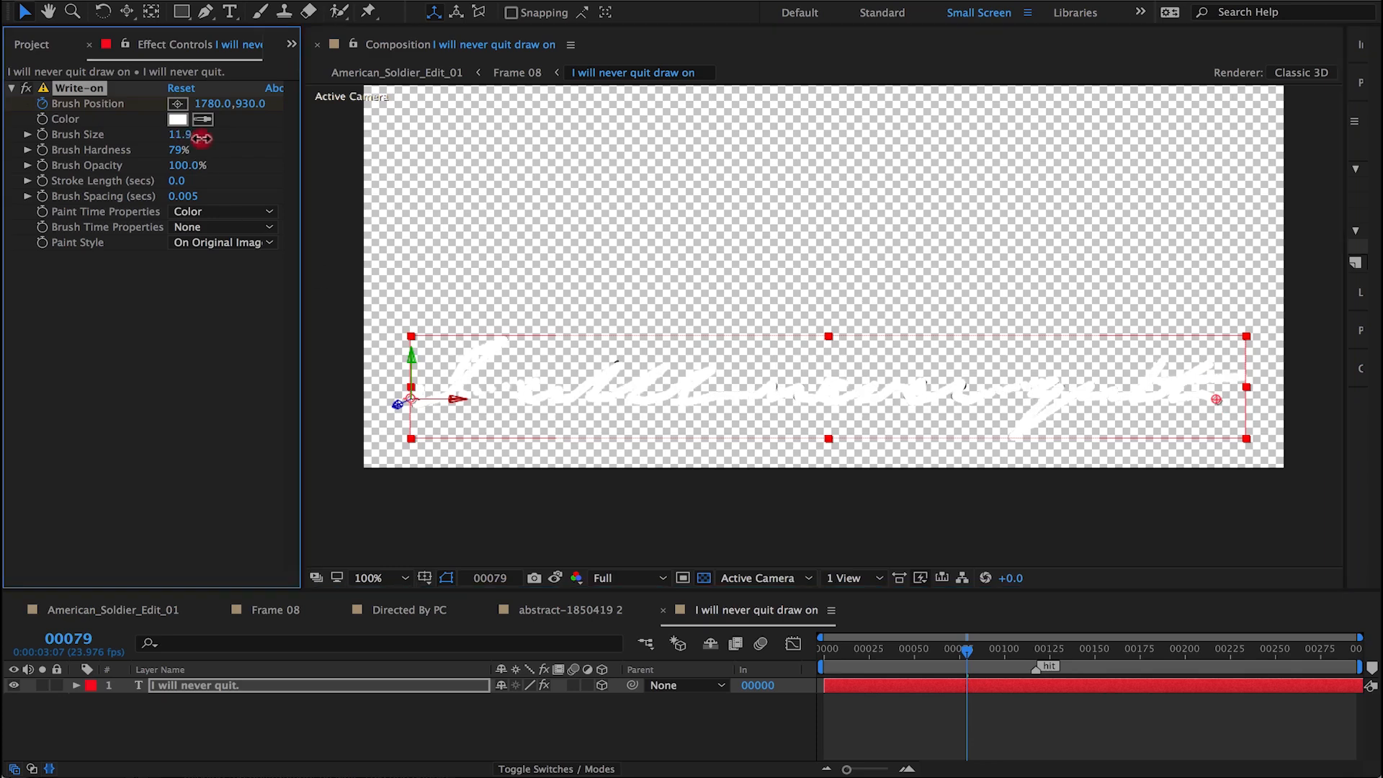
Step: Set the Write-on Brush Size to 14.4 and Paint Style to Reveal Original Image, and return to the American_Soldier_Edit_01 composition
click(223, 242)
click(216, 300)
click(276, 609)
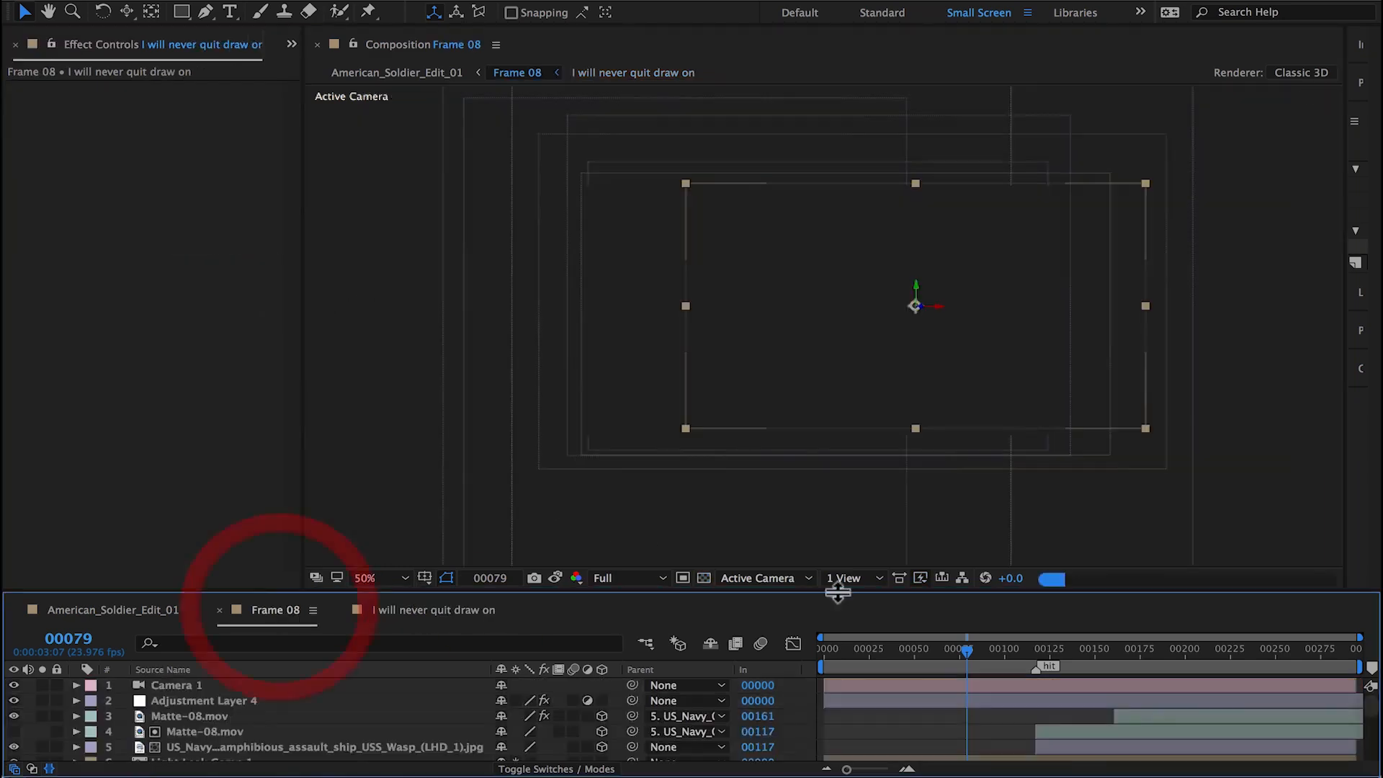
click(148, 611)
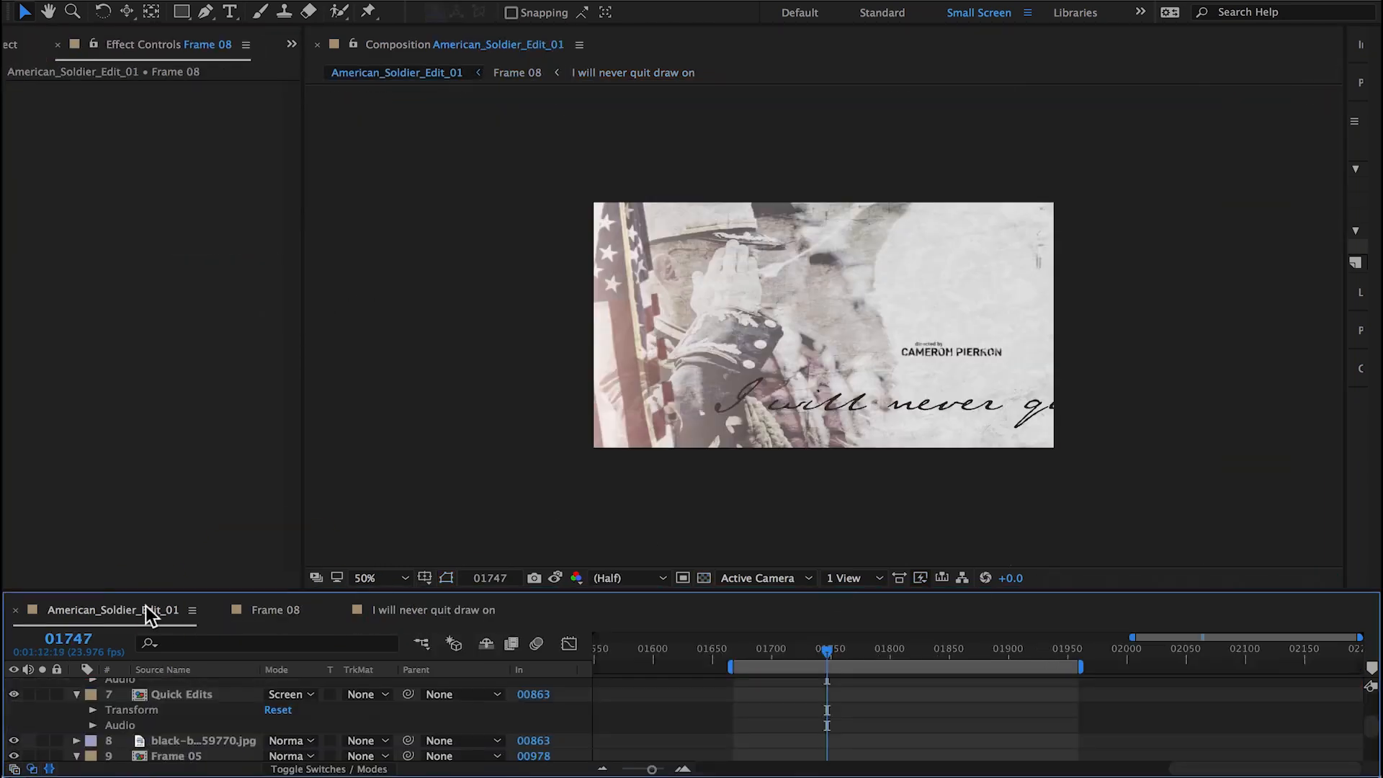
Step: Try collapsing transformations on the I will never quit draw on layer in Frame 08
scroll(772, 732, down, 5)
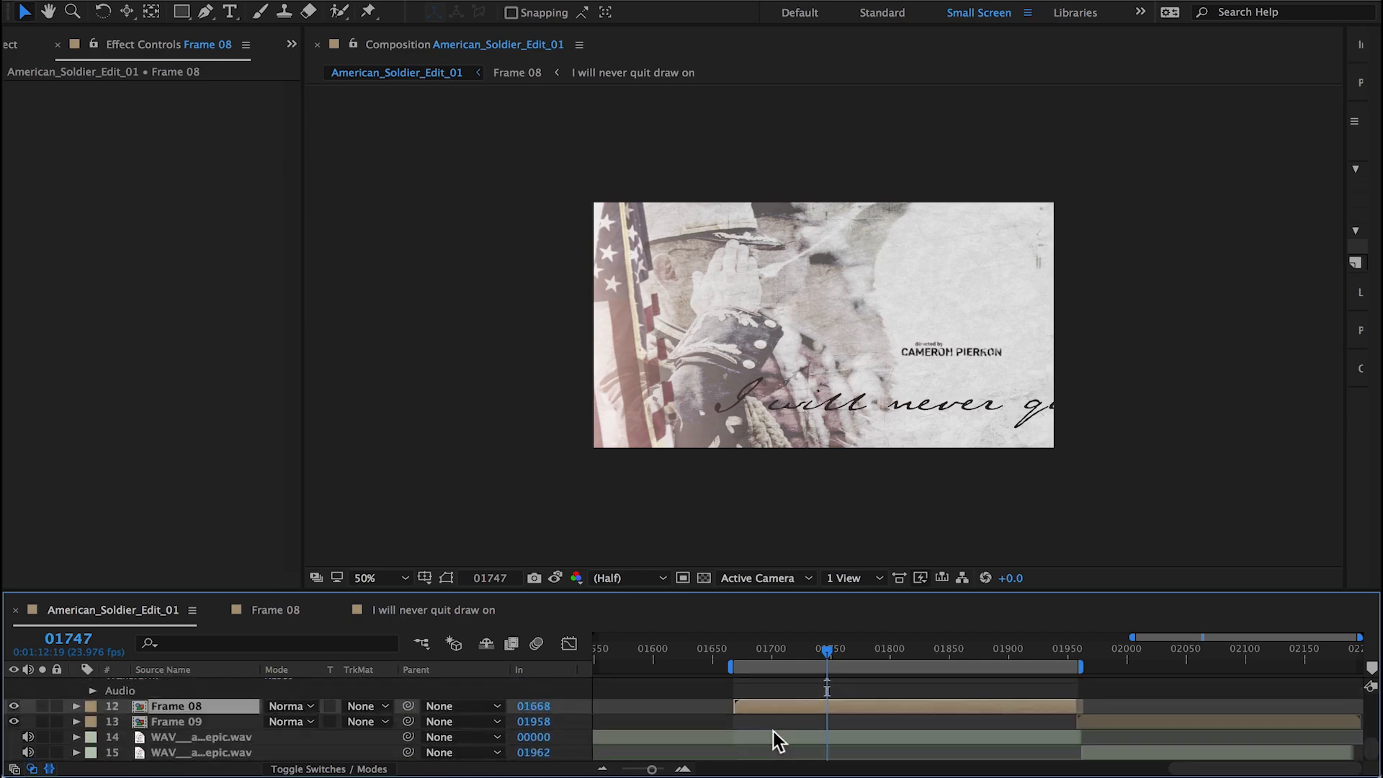
double_click(789, 707)
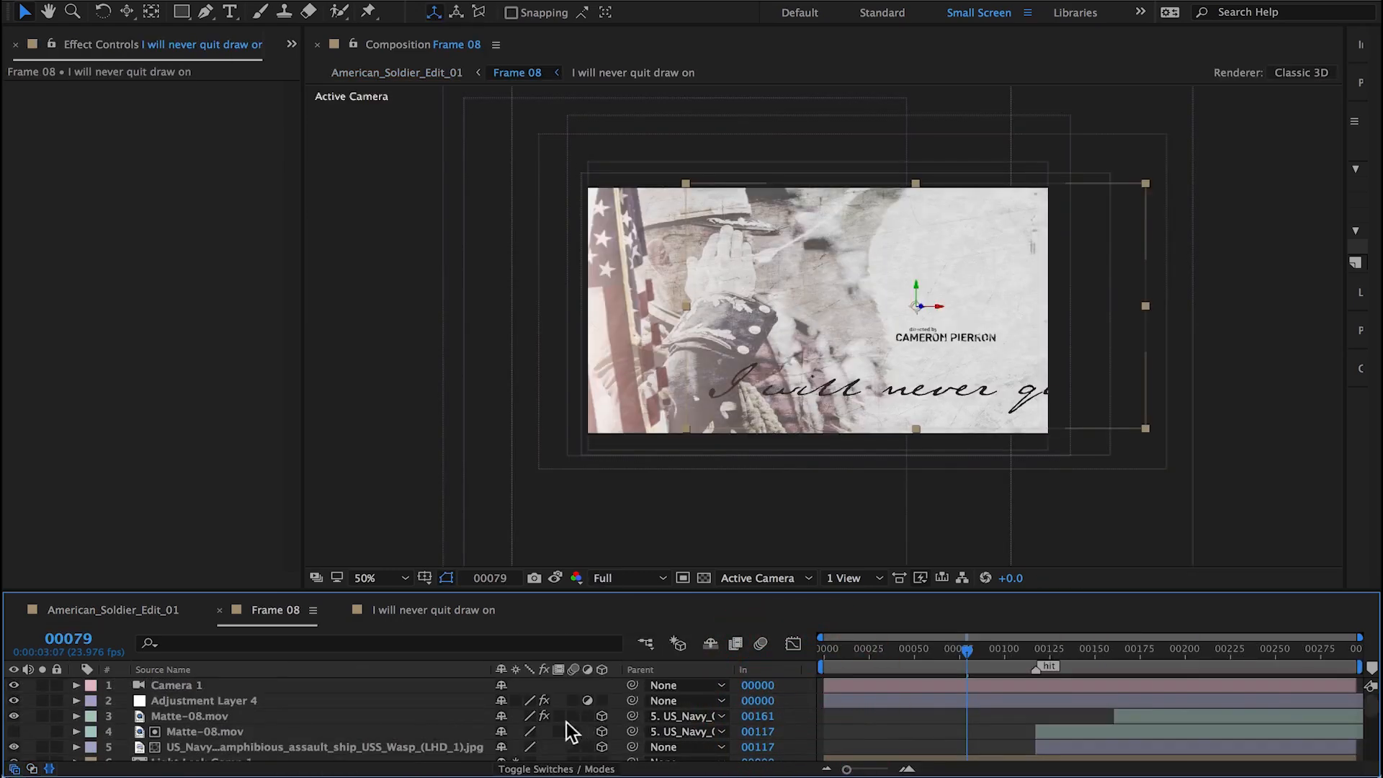
scroll(559, 721, down, 3)
scroll(370, 727, down, 2)
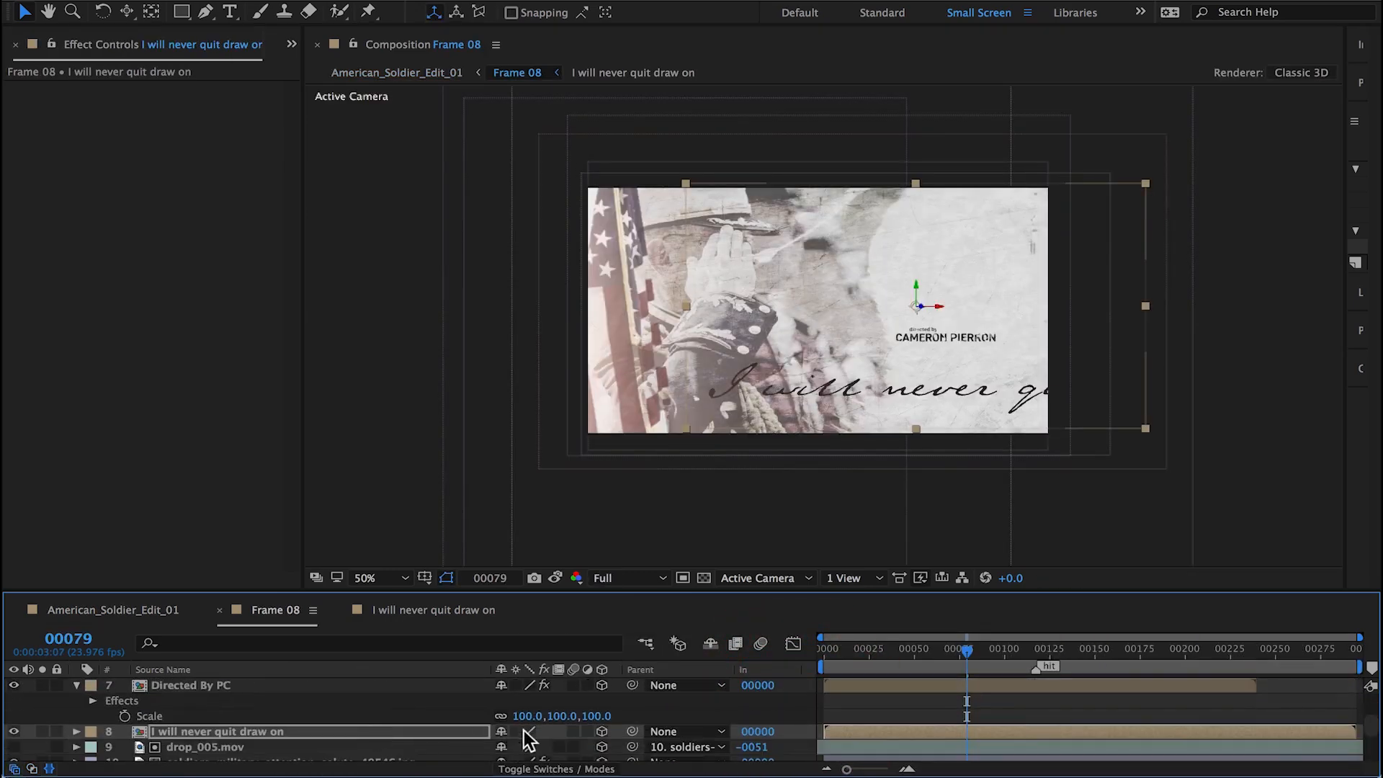
click(516, 732)
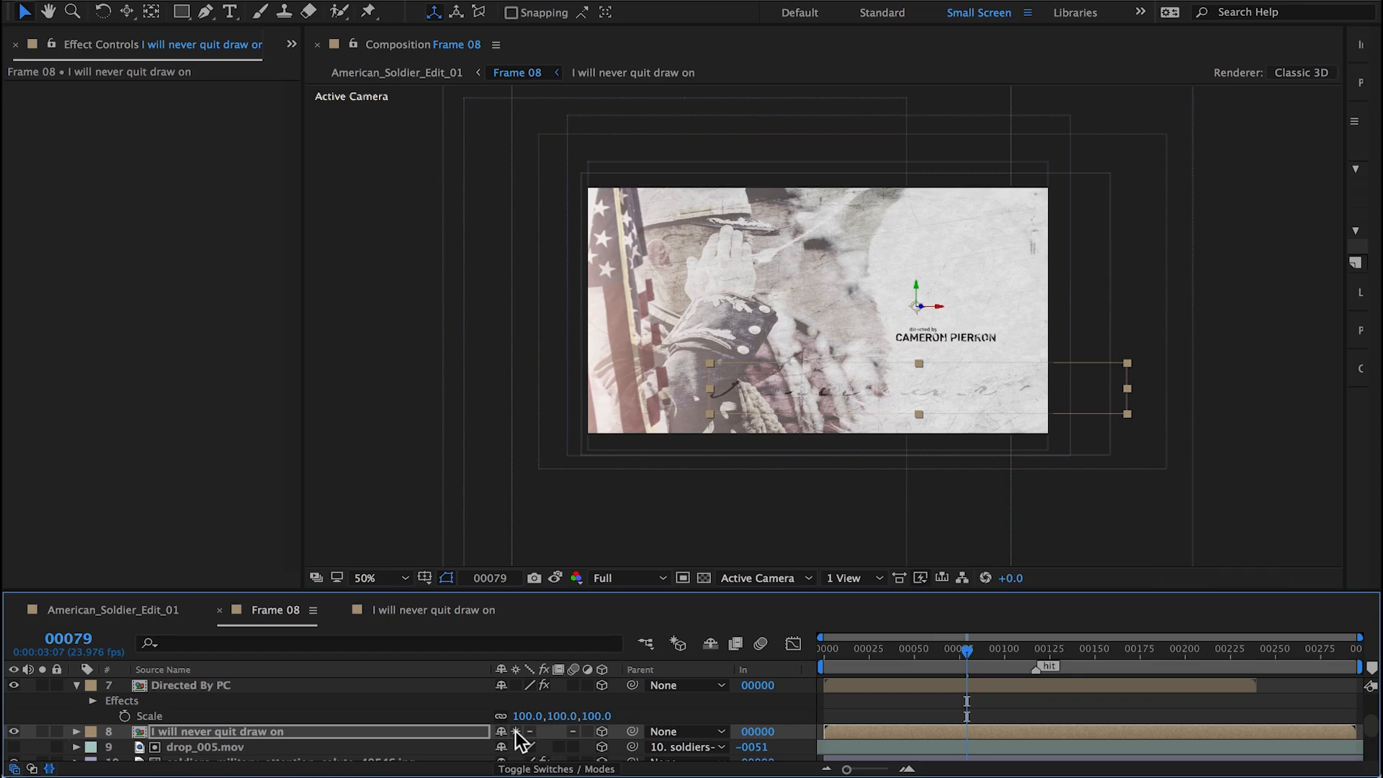
Step: Open the I will never quit draw on precomp and check the blending mode of its text layer
double_click(286, 730)
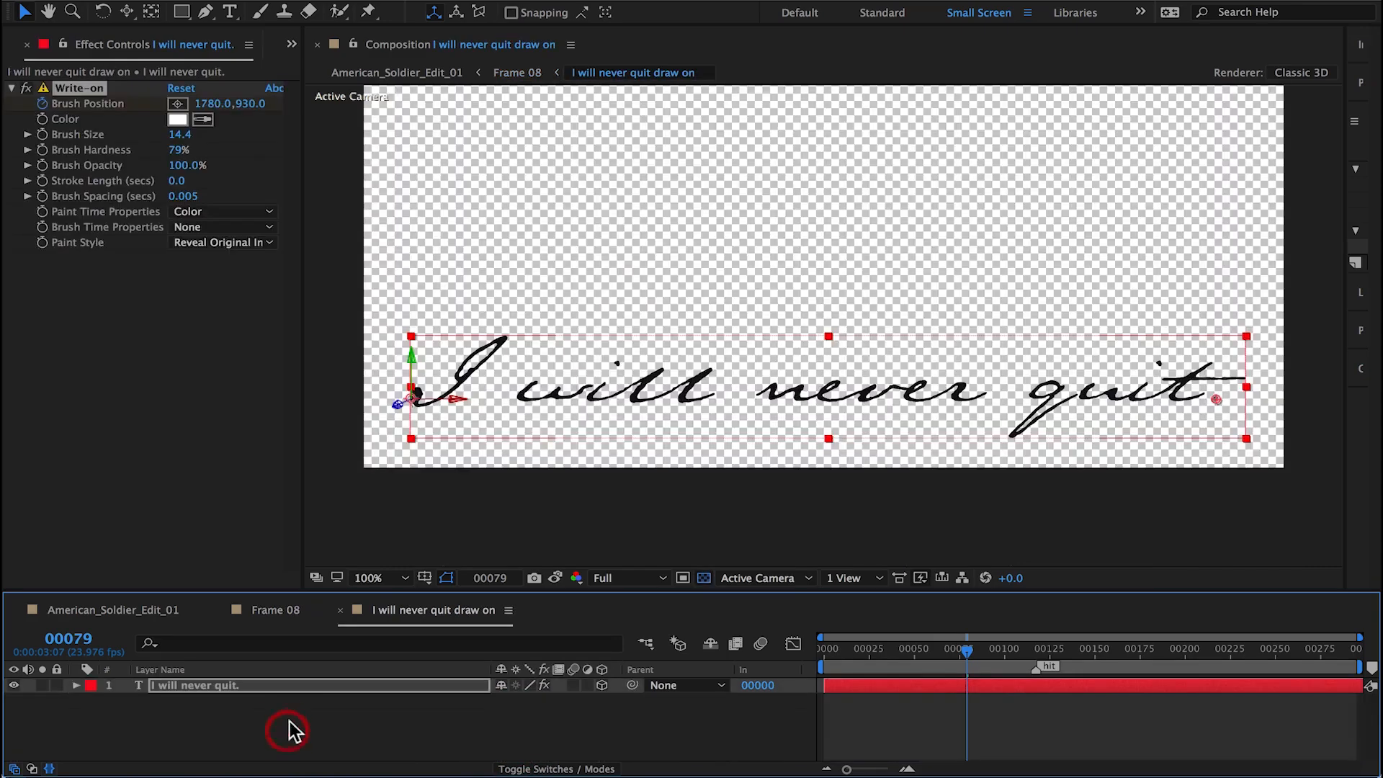
click(278, 690)
click(534, 769)
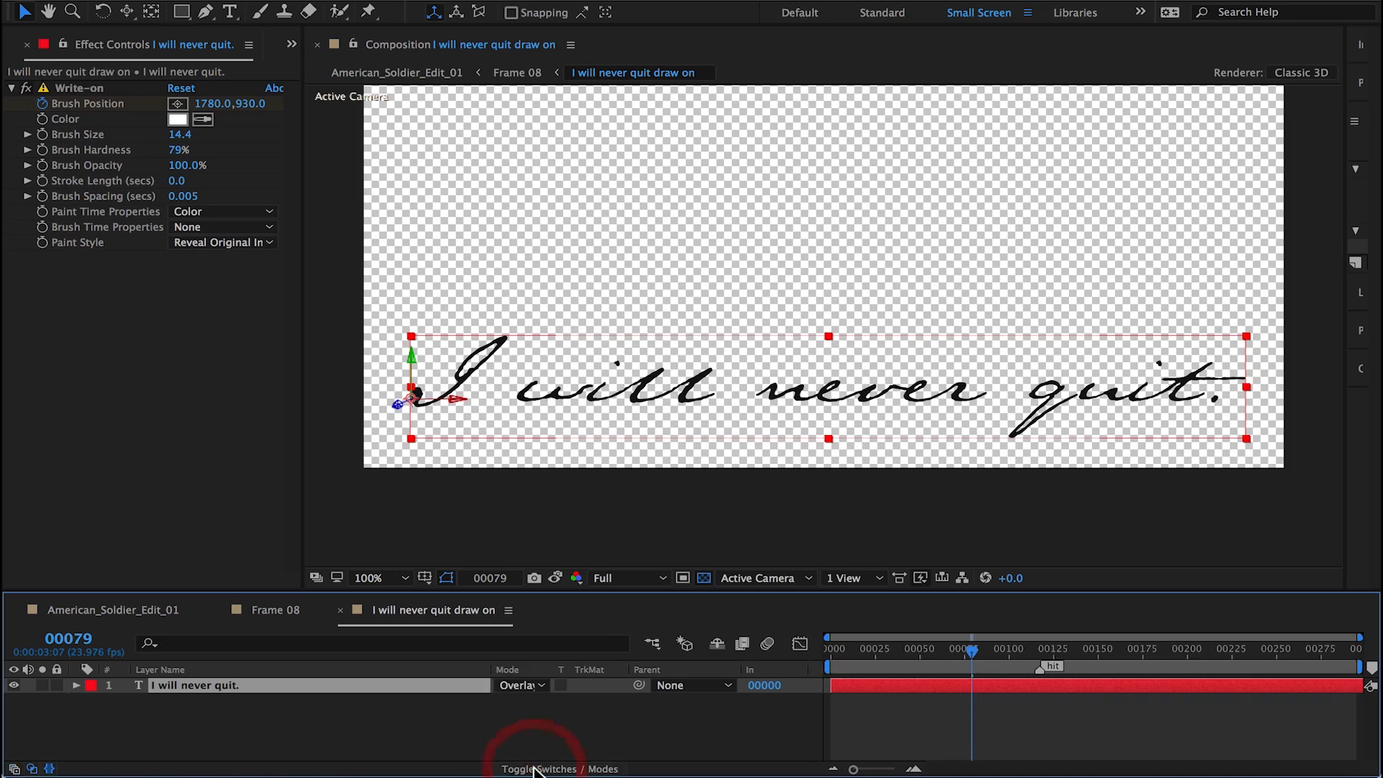
Step: Set the I will never quit draw on layer's blending mode to Overlay in Frame 08, and preview the scene in American_Soldier_Edit_01
click(144, 610)
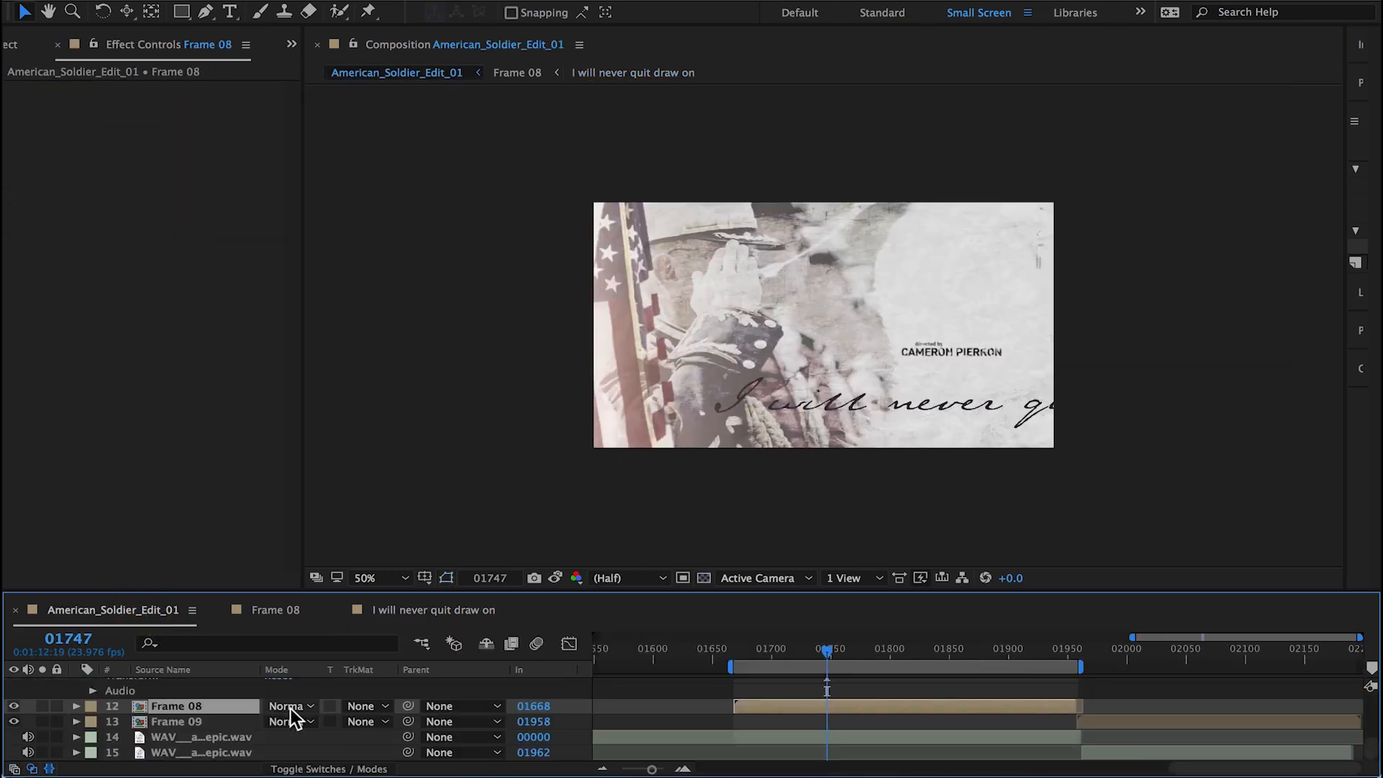
double_click(173, 706)
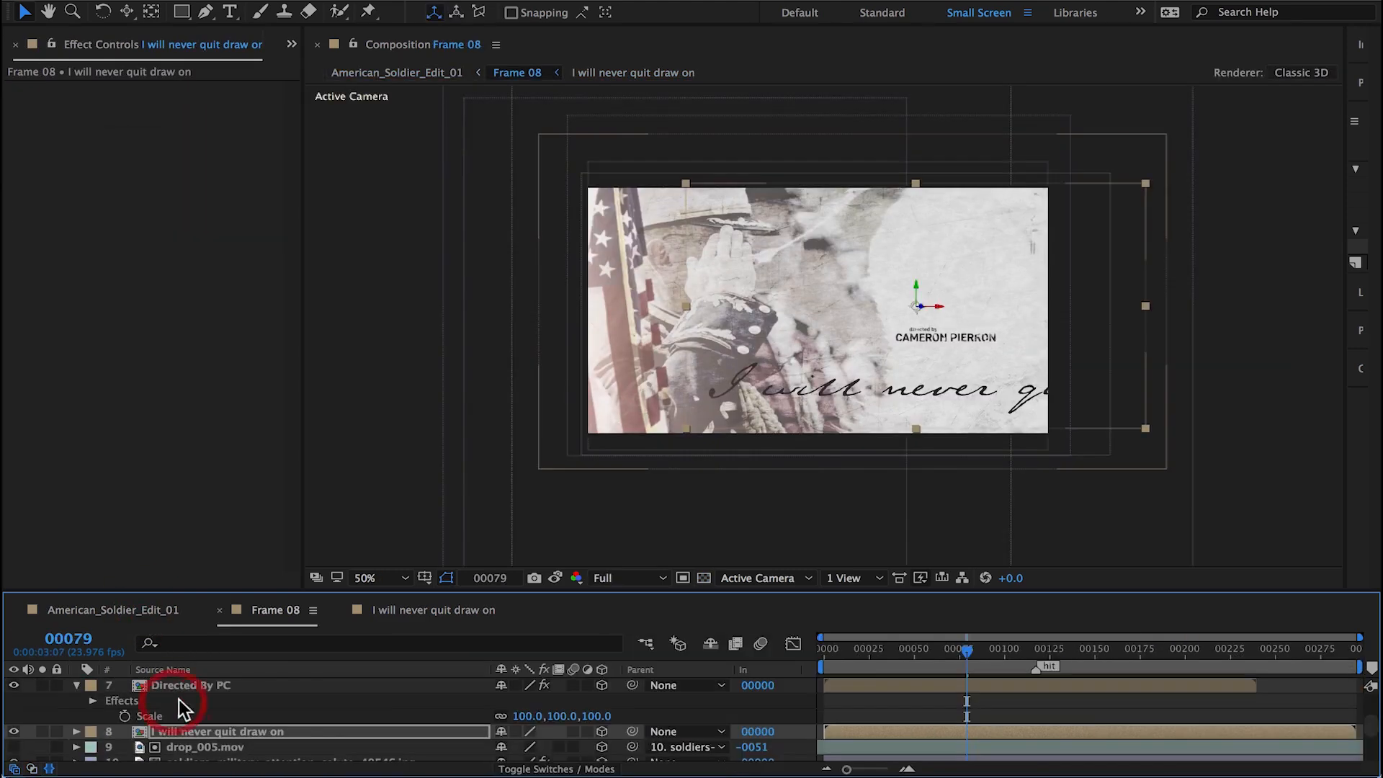
click(555, 770)
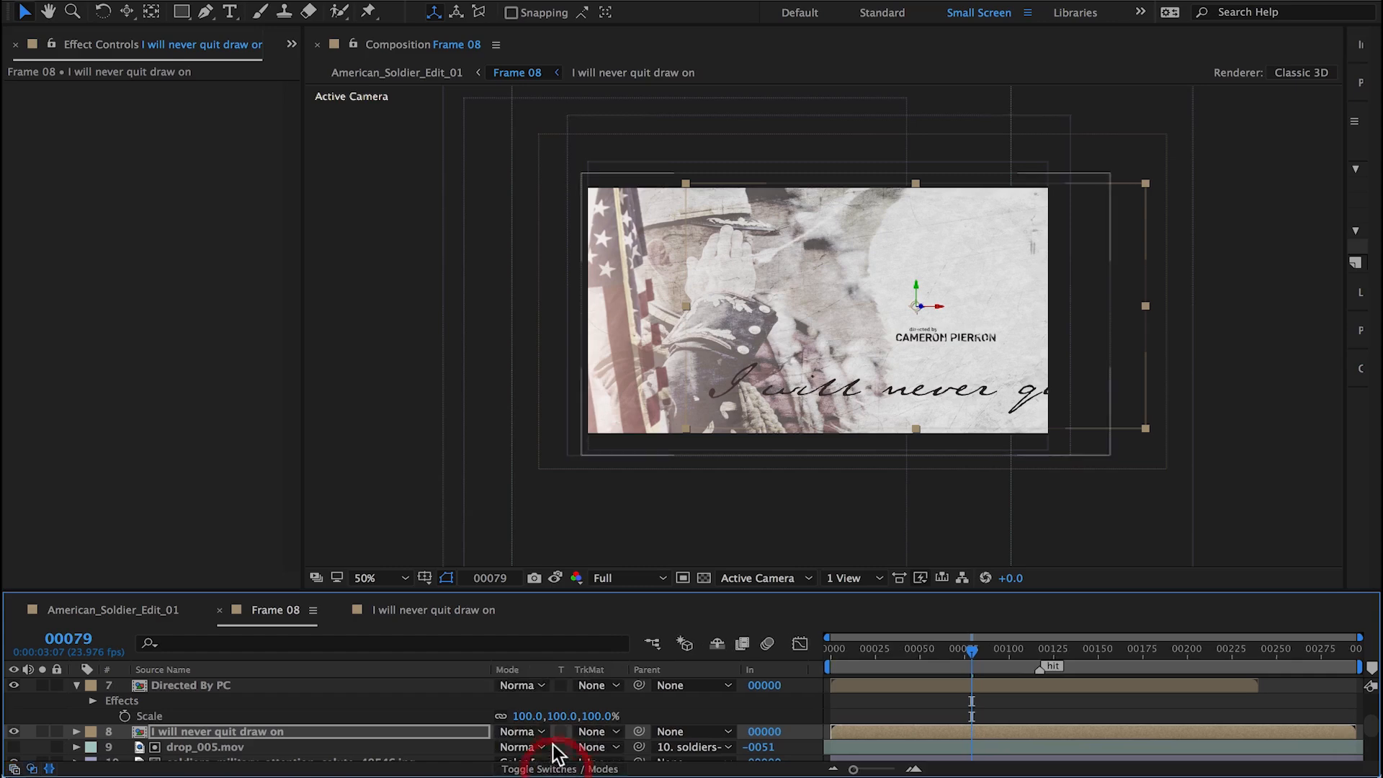
click(541, 731)
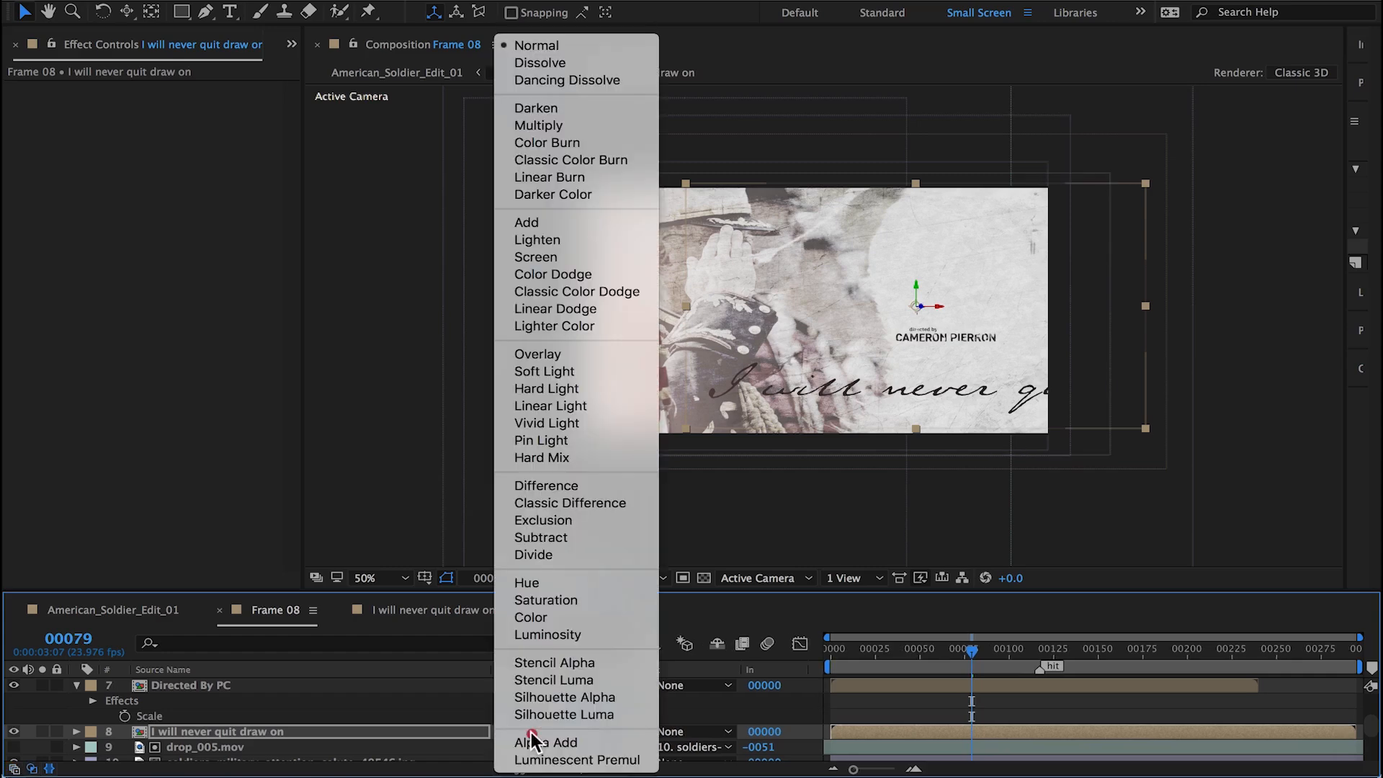
click(593, 352)
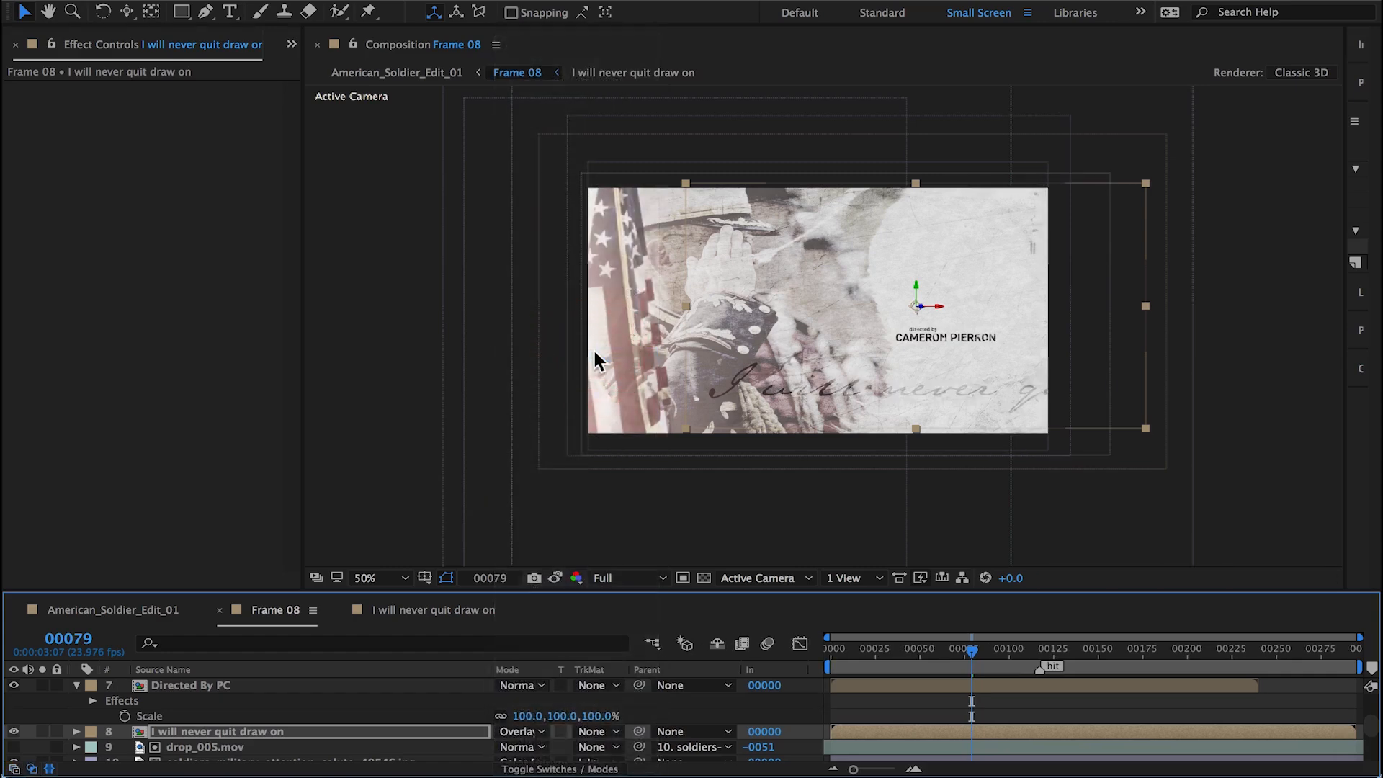
click(124, 609)
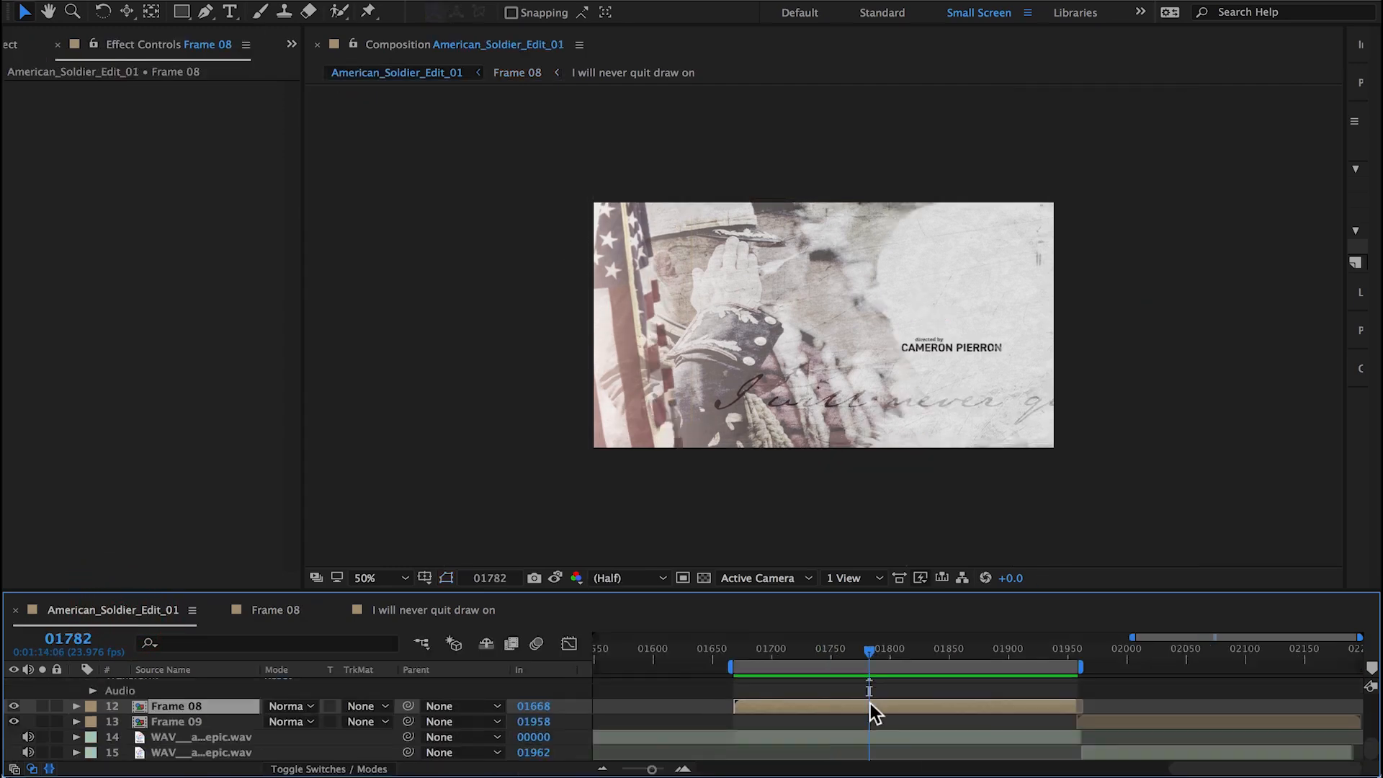
key(space)
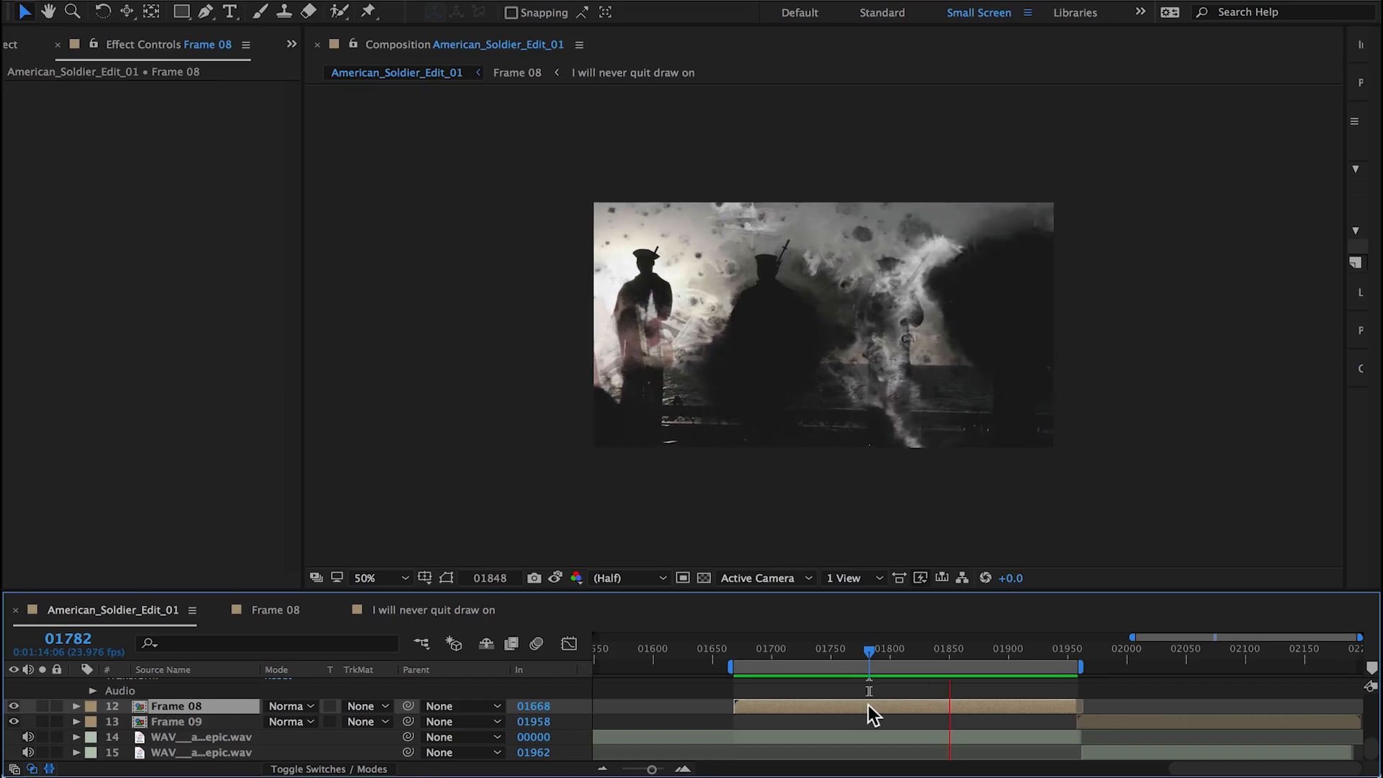
Step: Stretch the text layer's Brush Position keyframes so the last one falls at frame 114, and preview the scene in American_Soldier_Edit_01
double_click(870, 704)
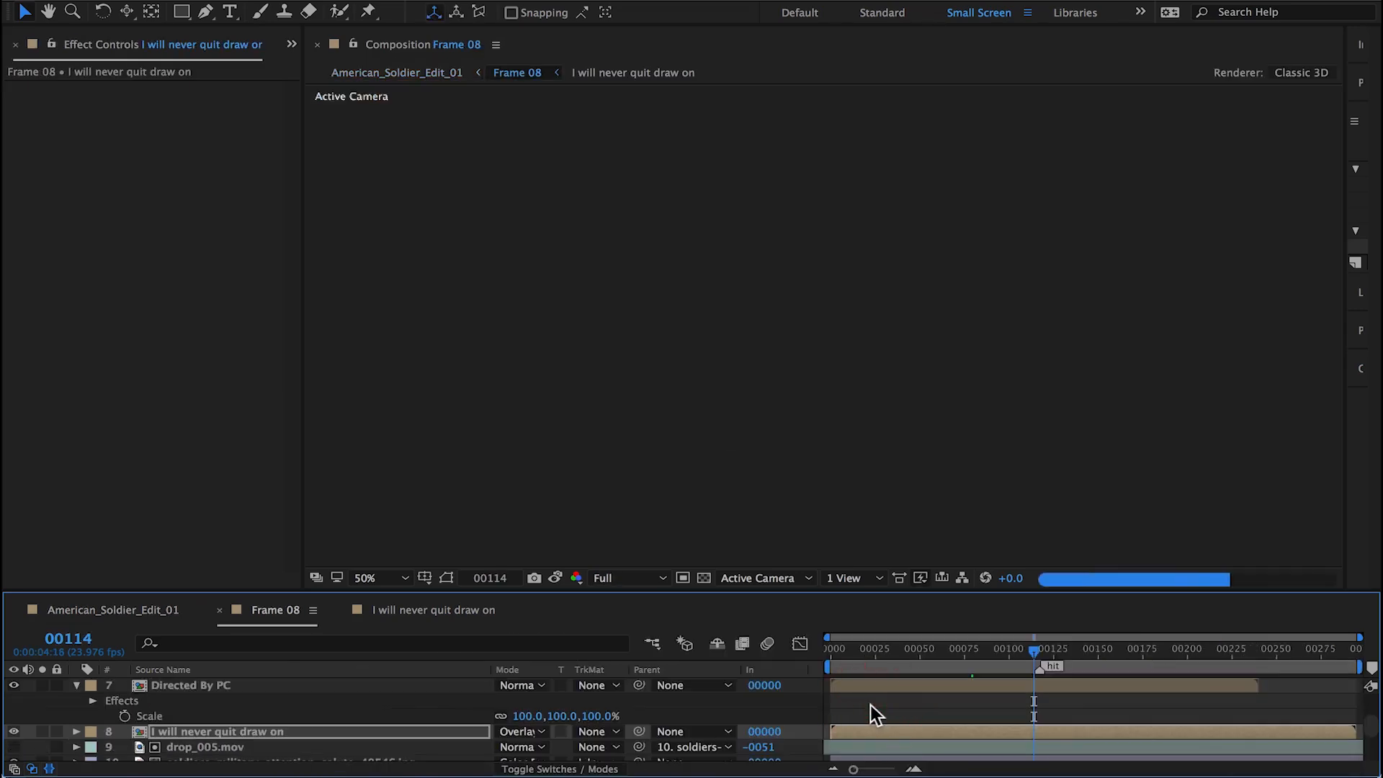
double_click(913, 726)
key(u)
drag(989, 708, 803, 732)
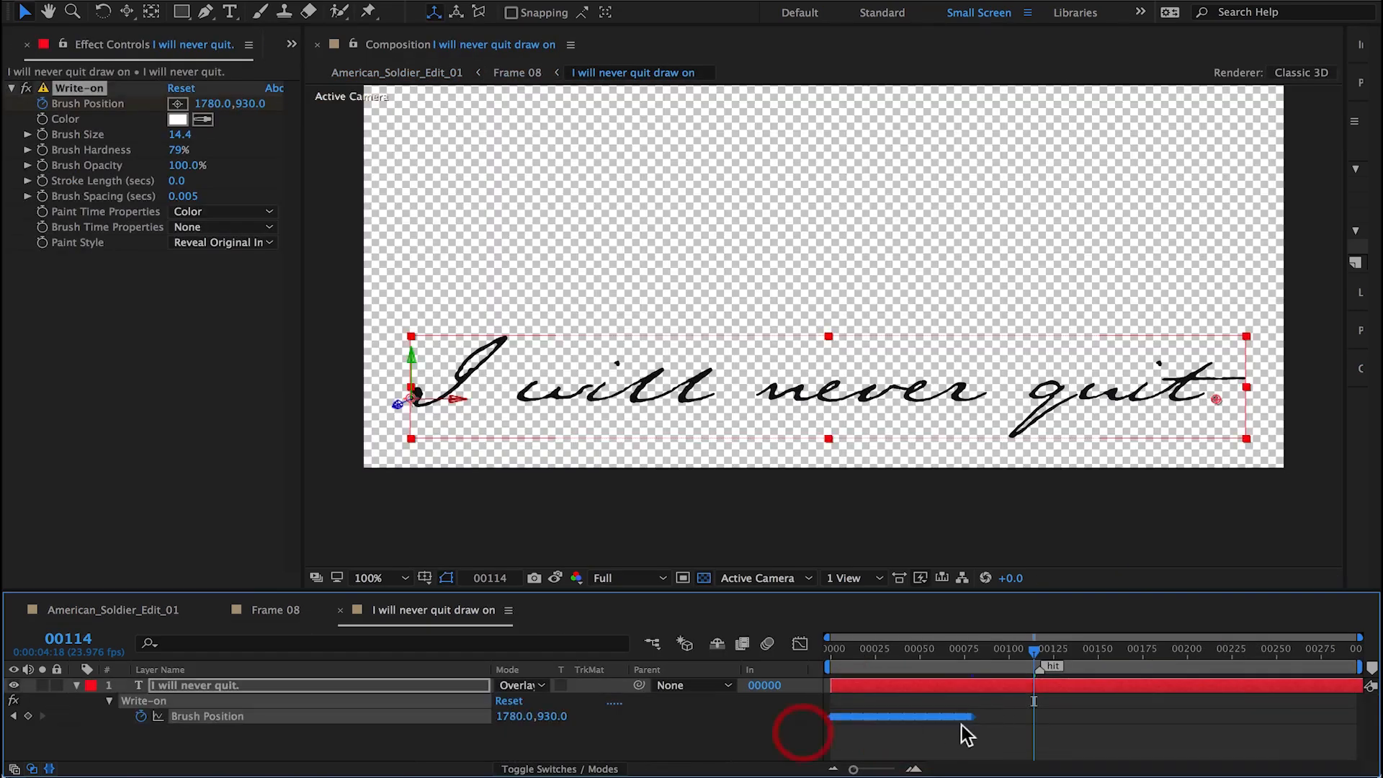
drag(974, 717, 1034, 717)
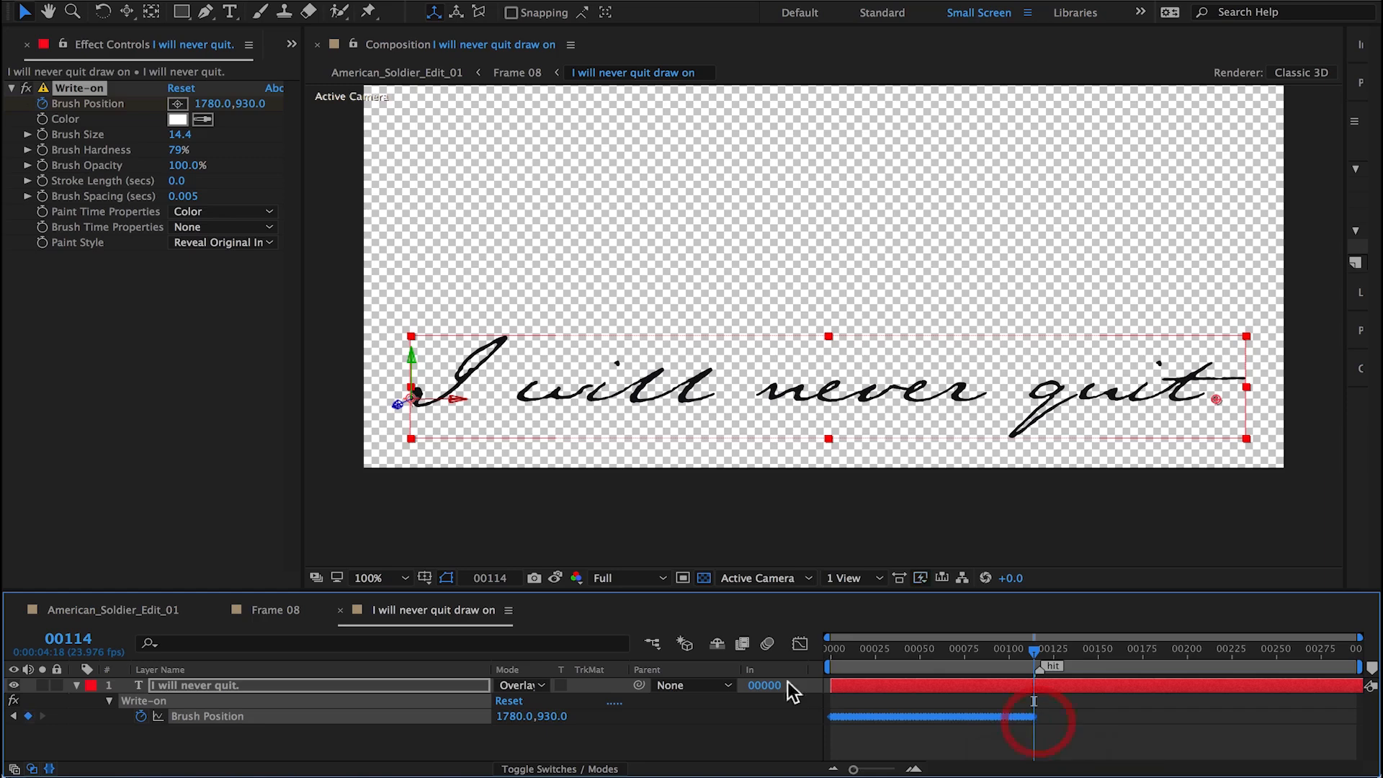
click(134, 609)
key(space)
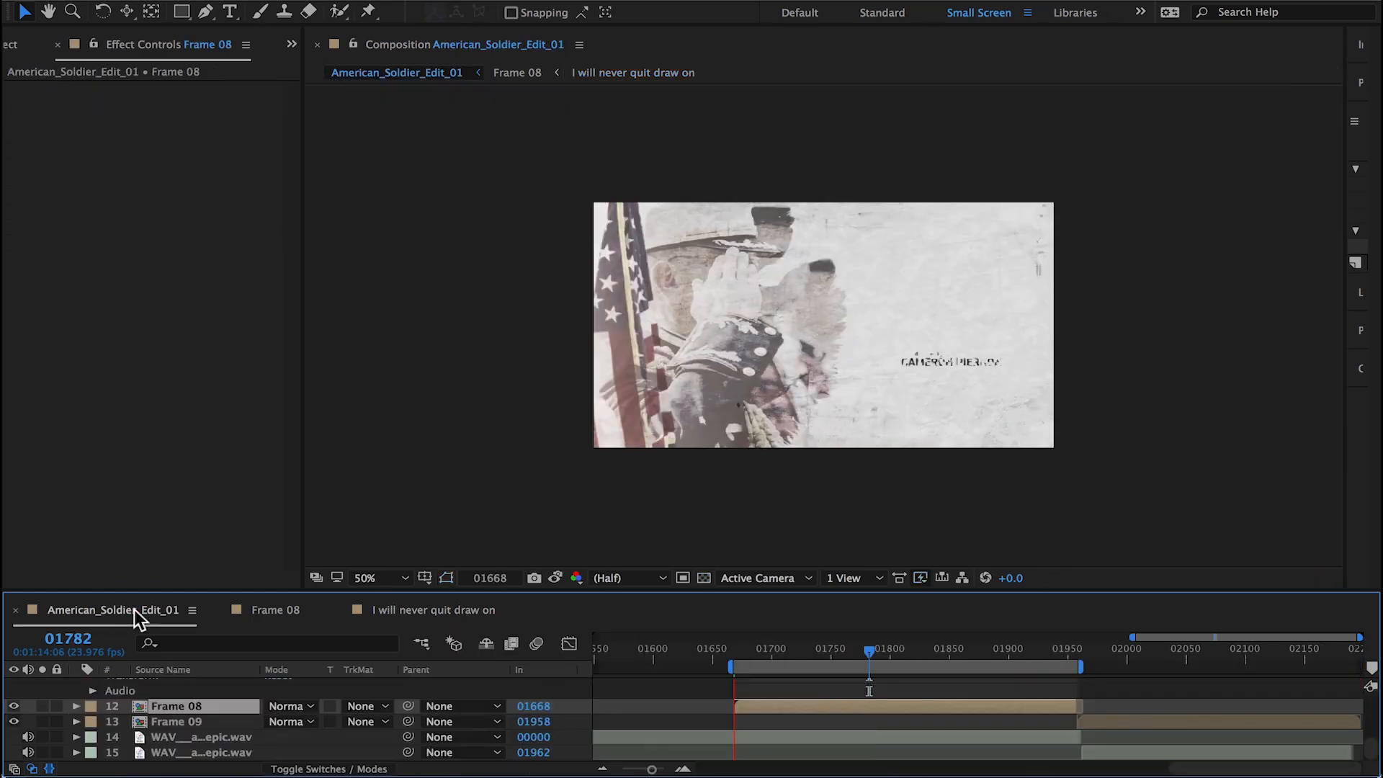